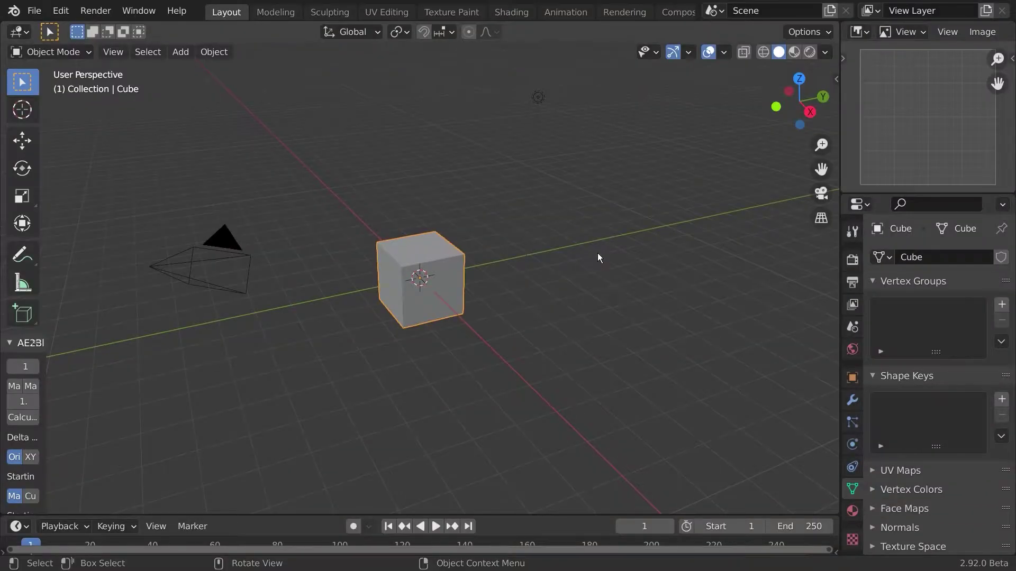
# Delete all default objects from the scene and add a UV sphere at the origin
pyautogui.press('a')
pyautogui.press('x')
pyautogui.hotkey('shift', 'a')
pyautogui.moveTo(466, 42)
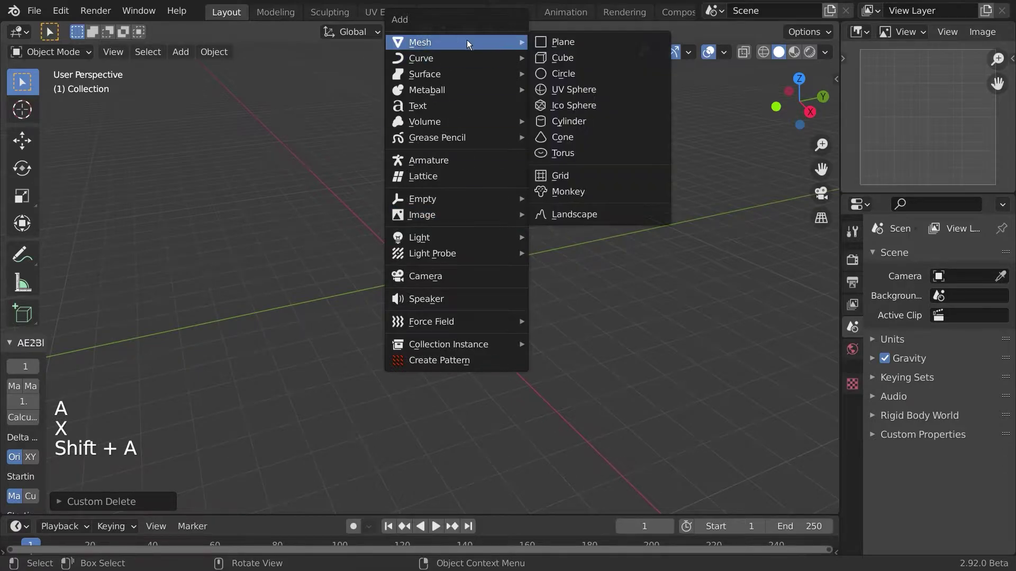
pyautogui.click(579, 91)
# Add a camera and align it to the front view of the sphere
pyautogui.hotkey('shift', 'a')
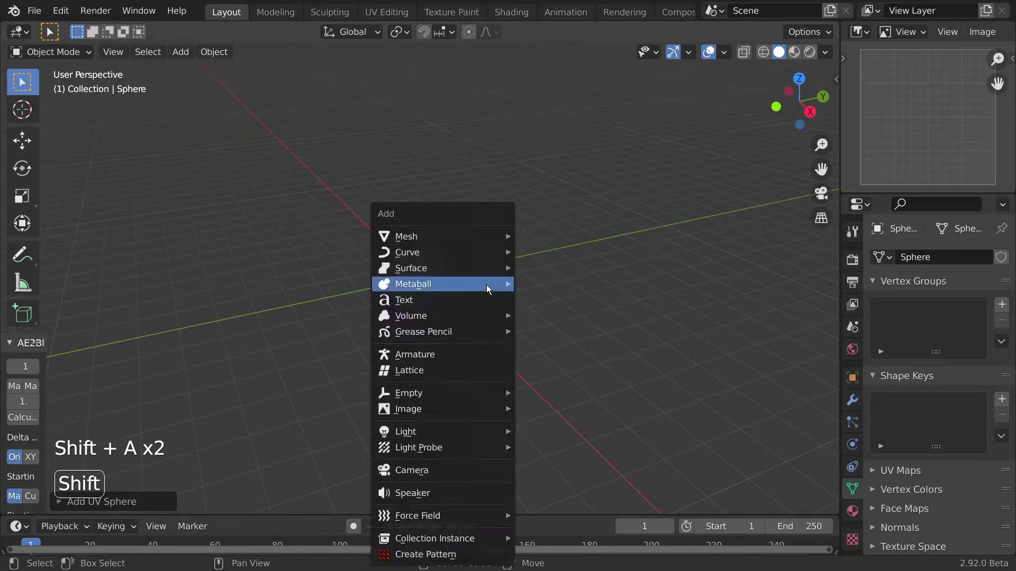
pyautogui.click(456, 470)
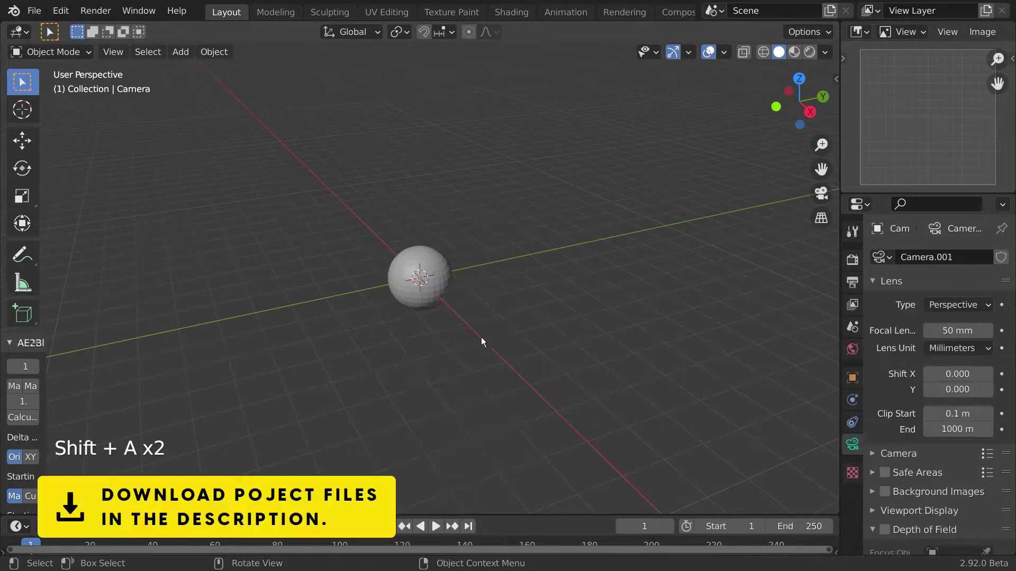
pyautogui.press('KP_1')
pyautogui.press('ctrl+alt+KP_0')
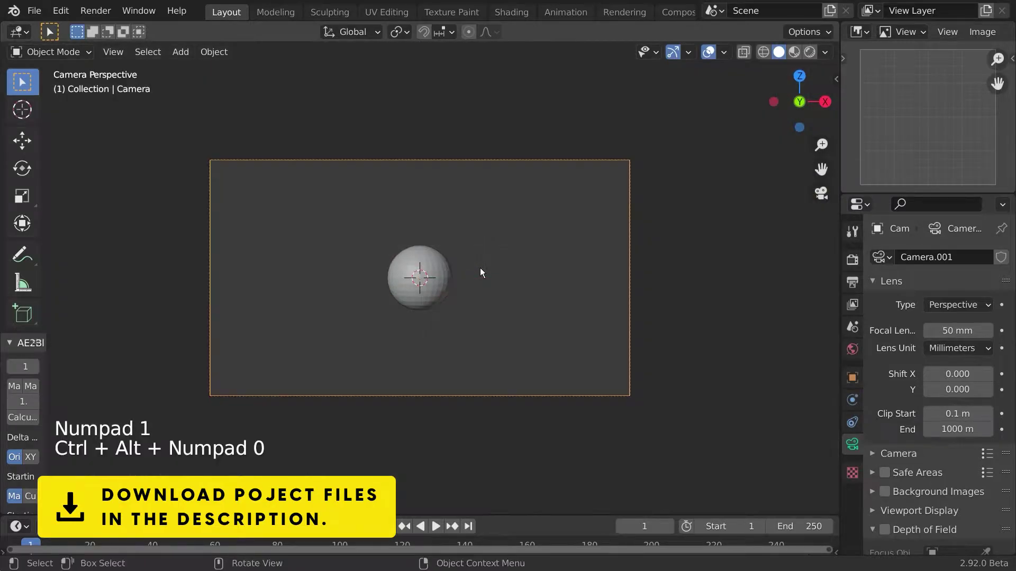
# Set the camera's focal length to 1.25 m and move the camera back 350 m along its local Z axis
pyautogui.click(942, 330)
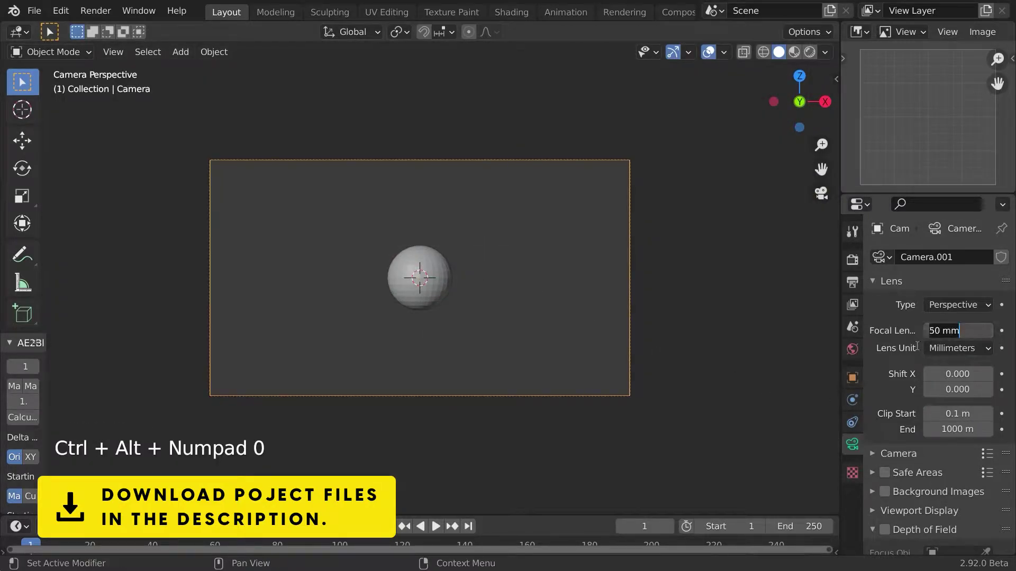
pyautogui.write('1.25m')
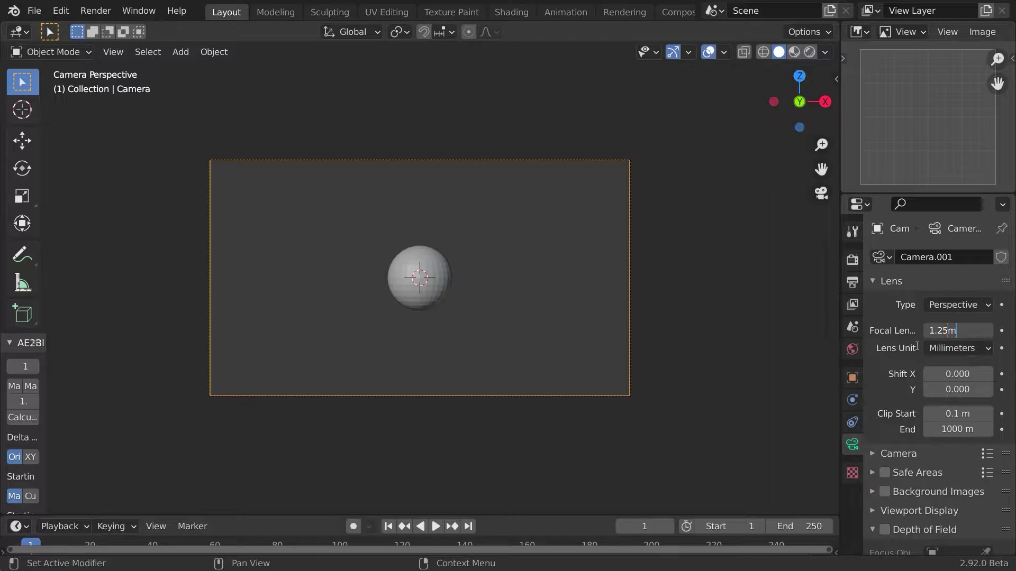
pyautogui.press('Return')
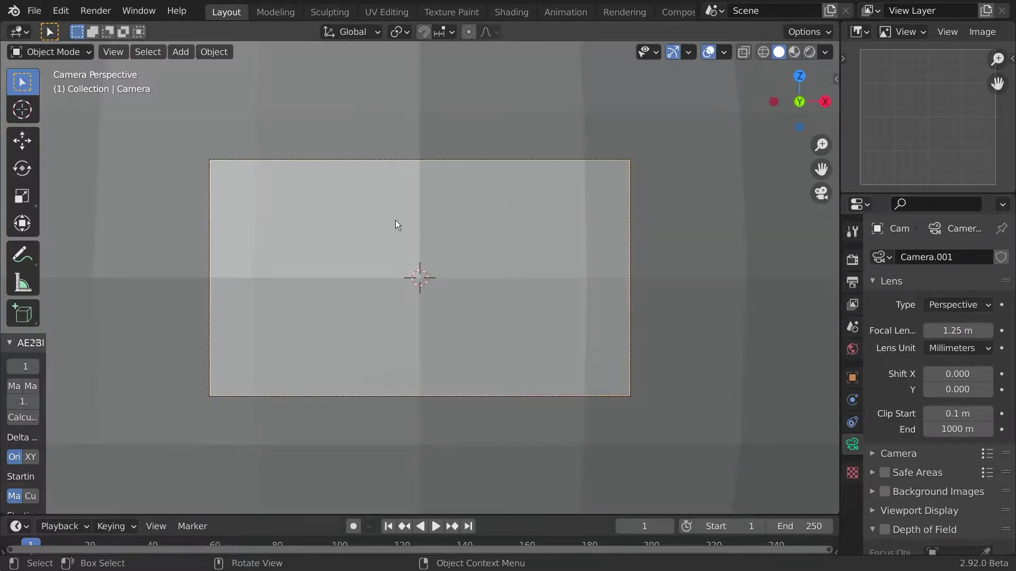
pyautogui.press('g')
pyautogui.write('350')
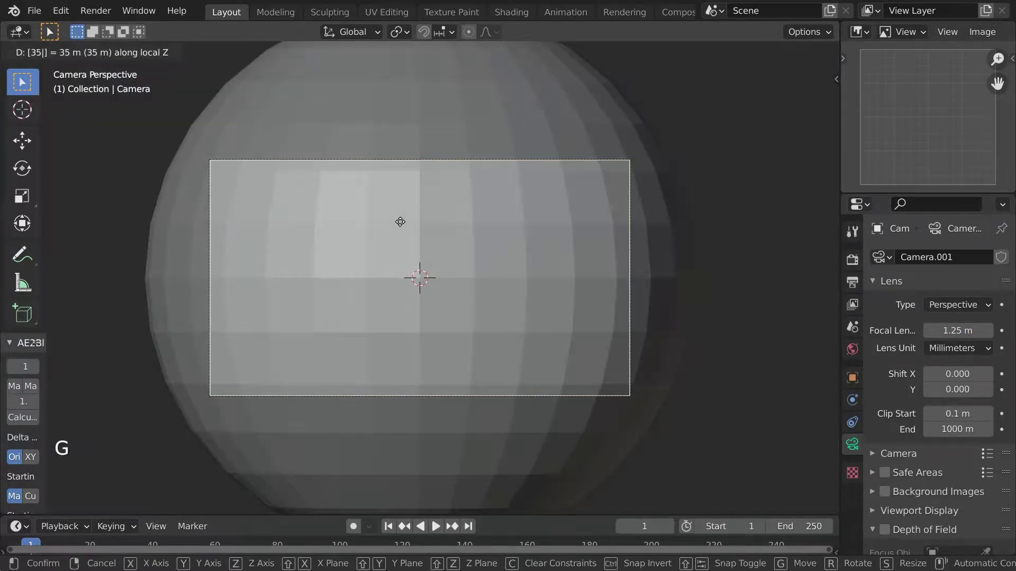
pyautogui.press('Return')
# Shade the sphere smooth and add a mesh circle around it, scaled up to roughly three times the sphere's diameter
pyautogui.click(439, 268)
pyautogui.hotkey('shift', 'a')
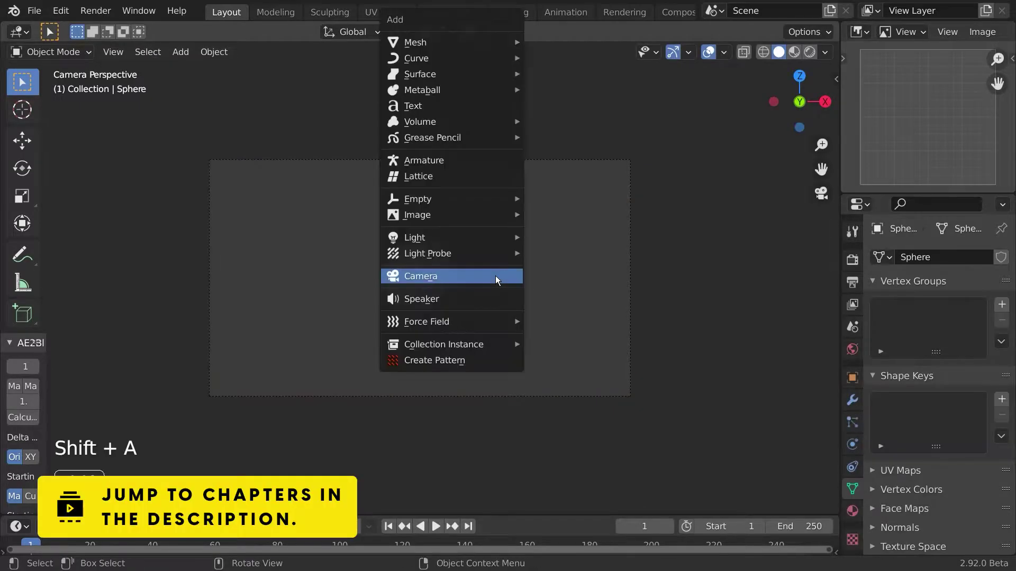
pyautogui.moveTo(458, 47)
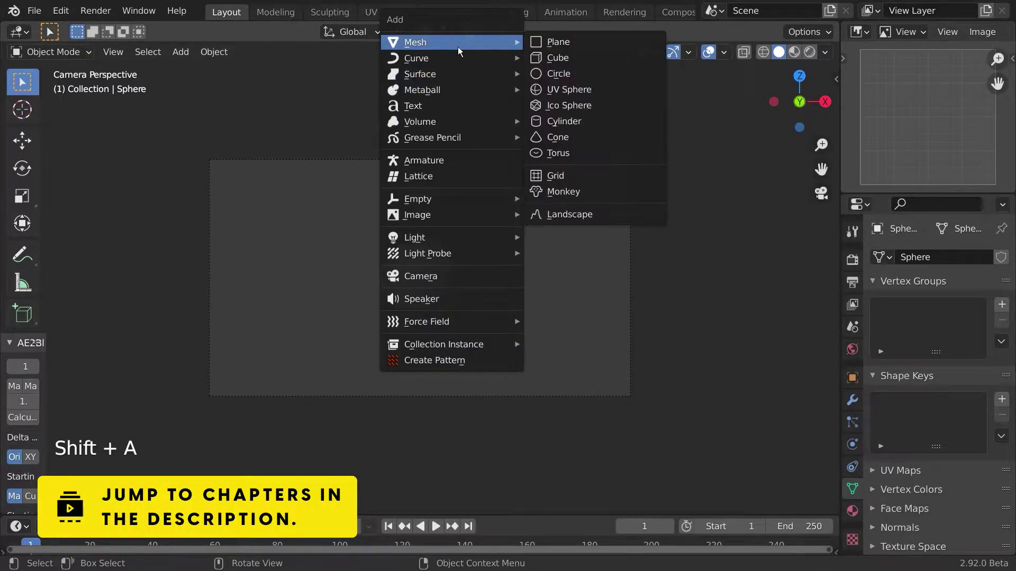
pyautogui.click(588, 75)
pyautogui.press('s')
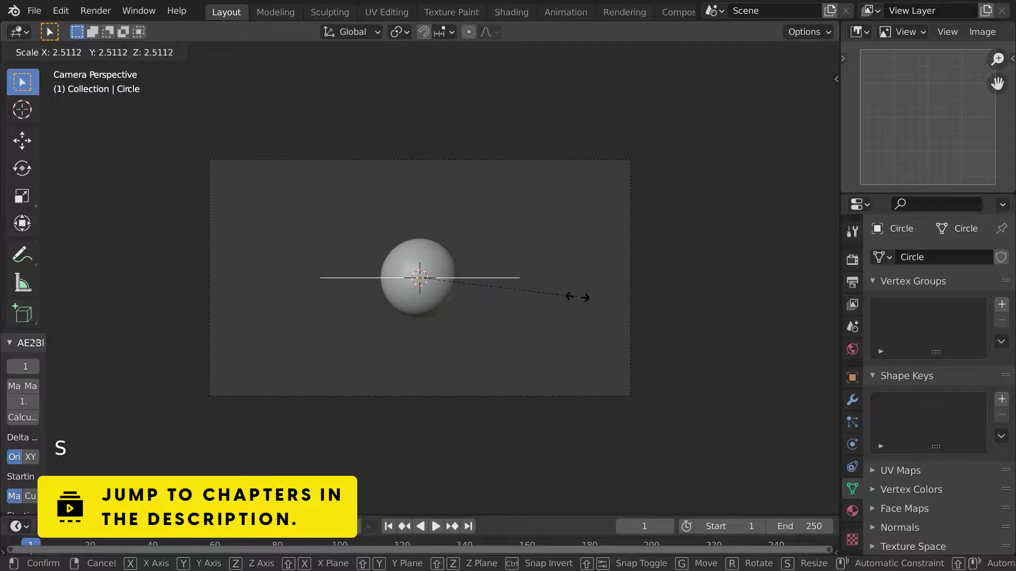
pyautogui.click(607, 290)
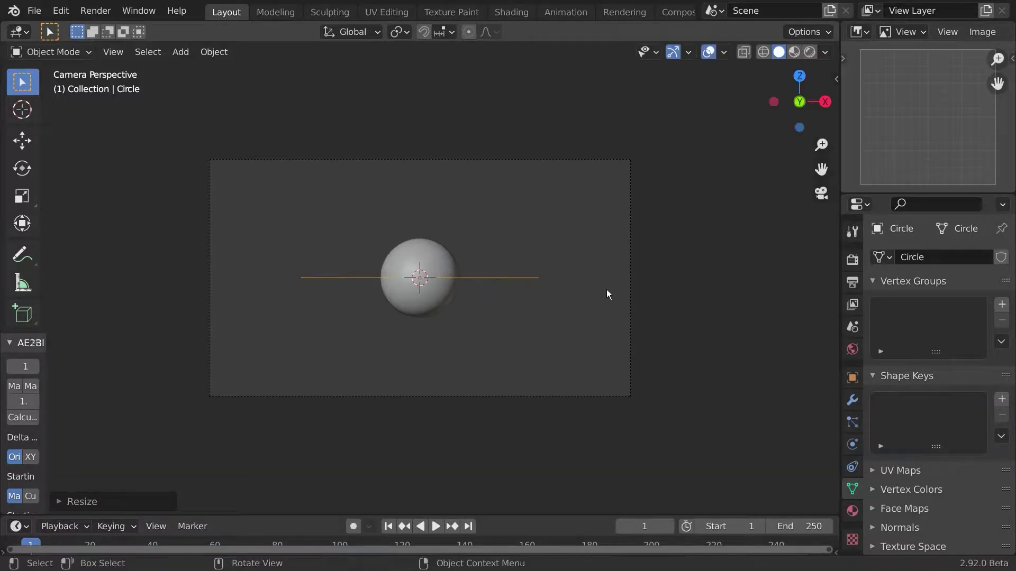
# Extrude the circle's edge and scale it inward to form a flat ring with a gap around the sphere
pyautogui.moveTo(549, 287); pyautogui.dragTo(528, 331, button='middle')
pyautogui.hotkey('ctrl', 'alt', '.')
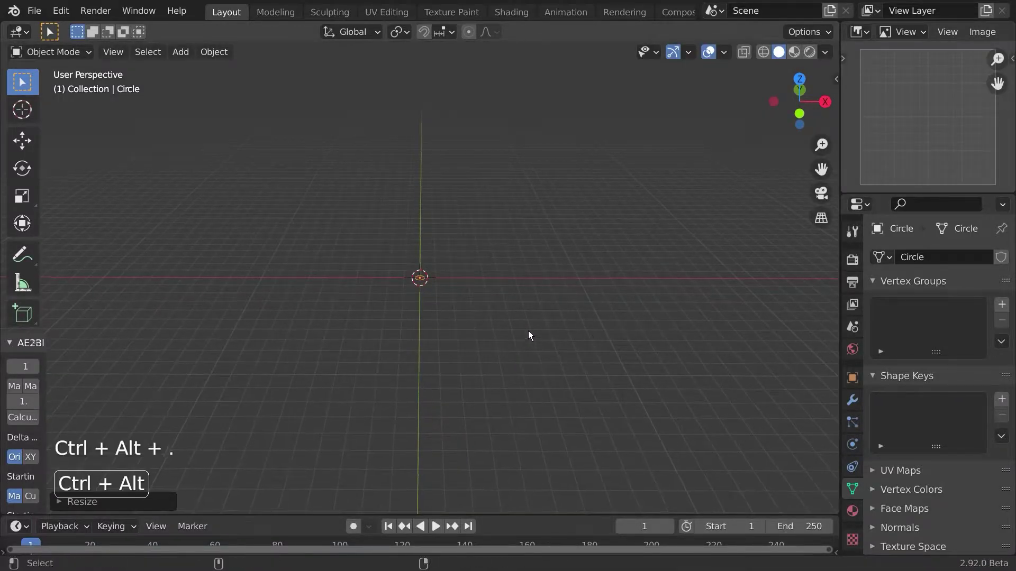
pyautogui.press('Tab')
pyautogui.press('e')
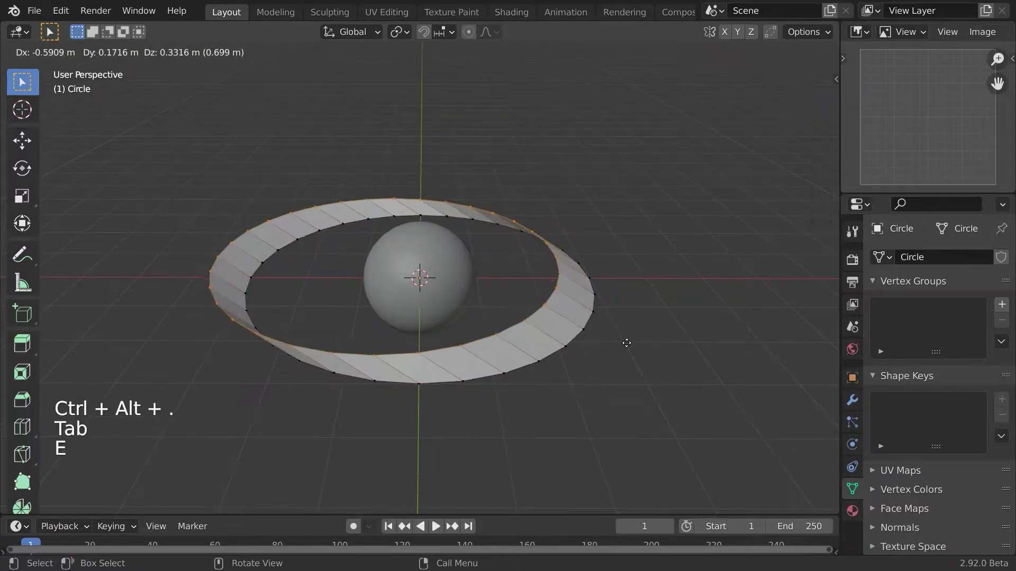
pyautogui.press('s')
pyautogui.click(522, 314)
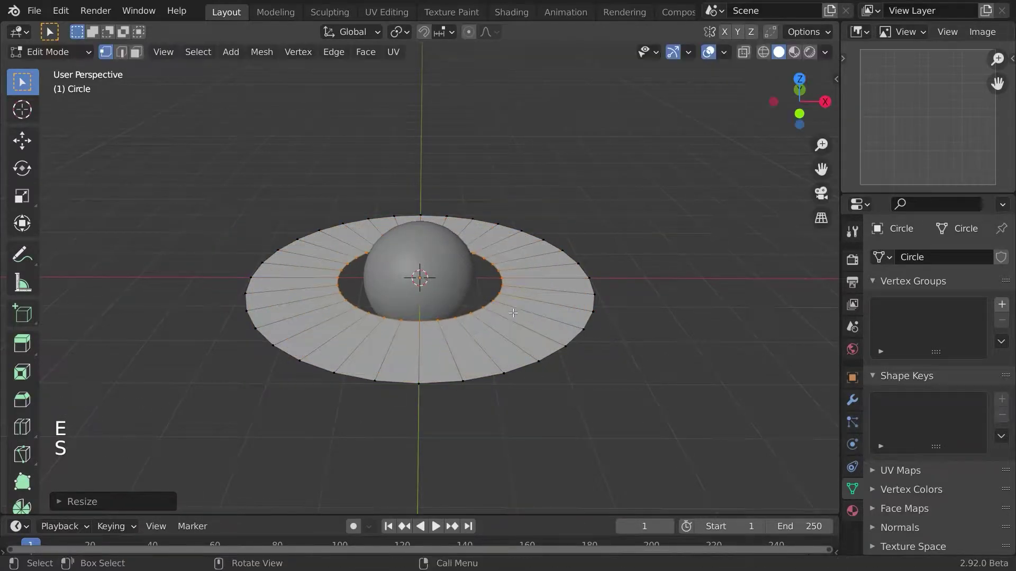
pyautogui.moveTo(522, 314); pyautogui.dragTo(492, 356, button='middle')
pyautogui.press('Tab')
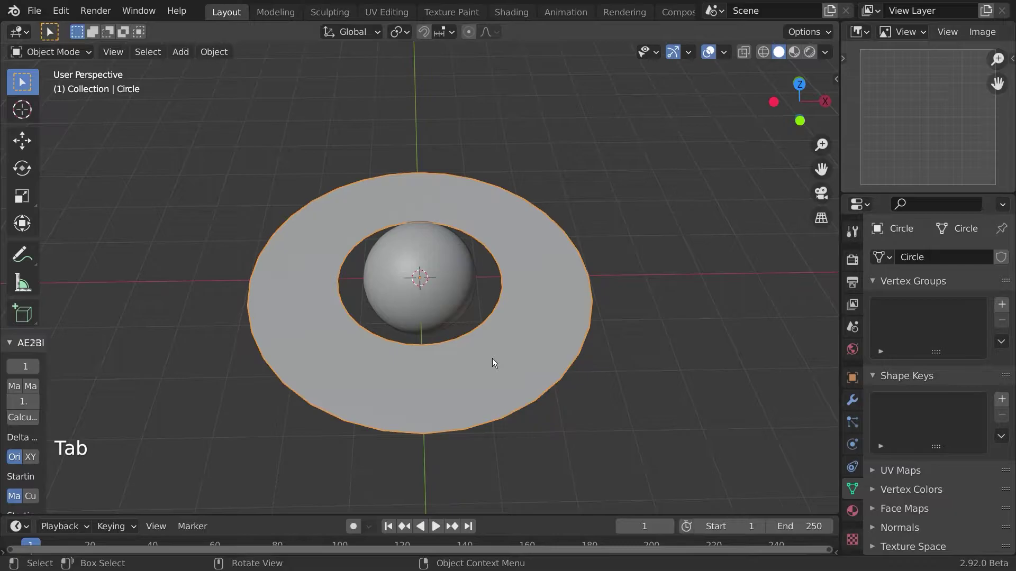
# Select all objects in camera view, switch to wireframe shading and rotate sphere and ring together by about 40° counter-clockwise
pyautogui.press('KP_0')
pyautogui.press('a')
pyautogui.click(402, 254)
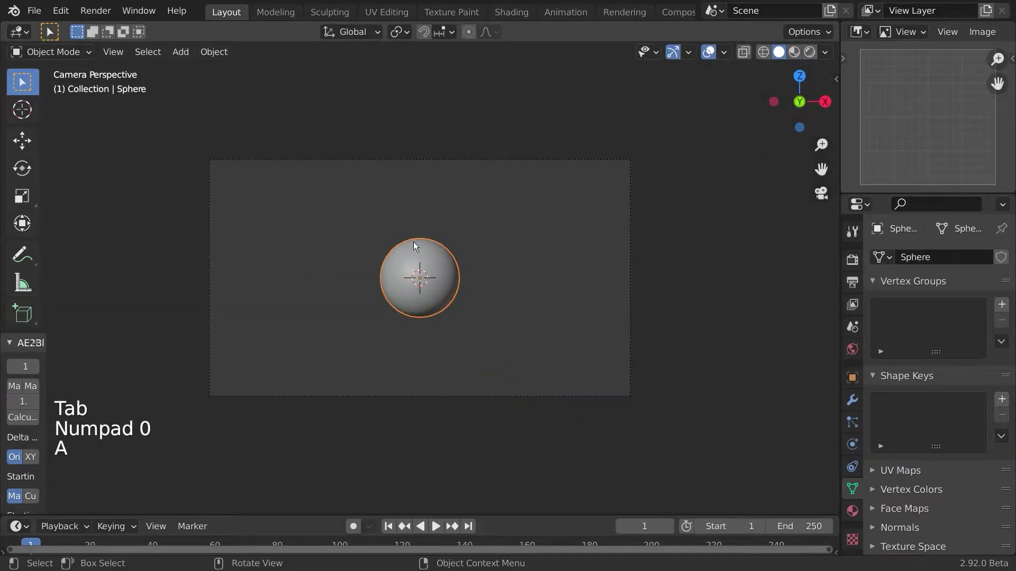
pyautogui.press('z')
pyautogui.click(309, 220)
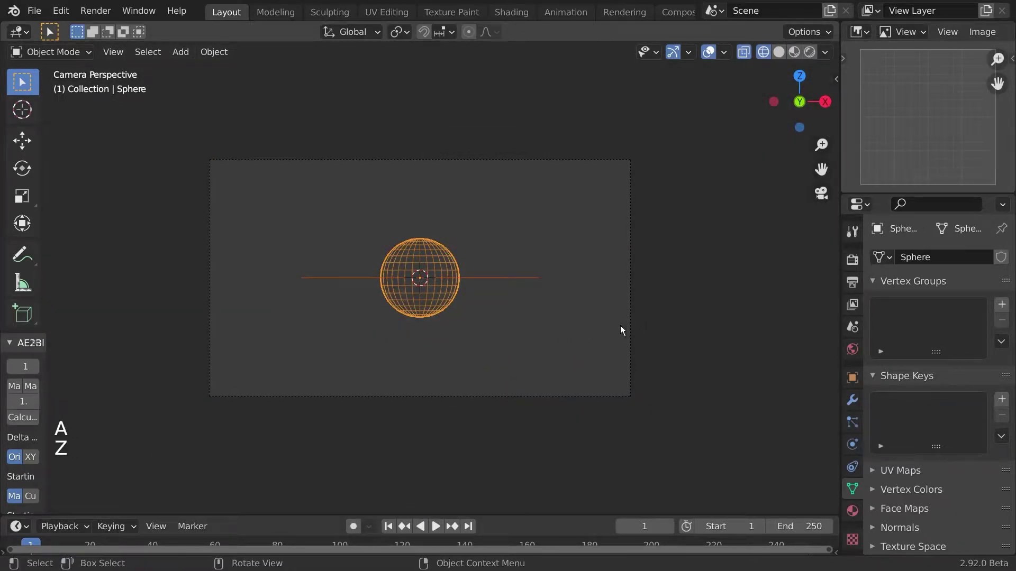
pyautogui.press('r')
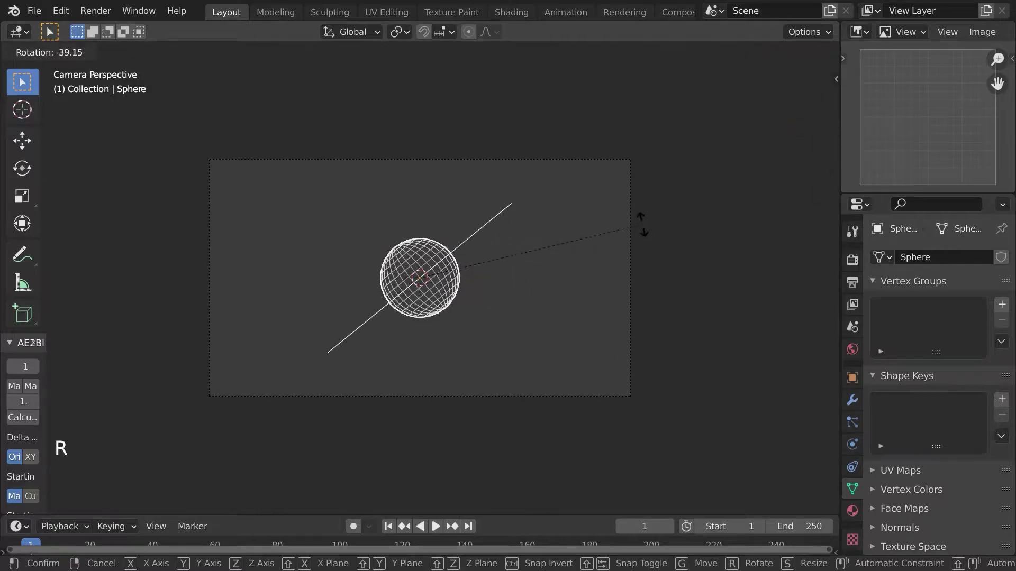
pyautogui.click(641, 215)
# Scale the ring up slightly so it extends farther beyond the sphere
pyautogui.click(500, 206)
pyautogui.press('s')
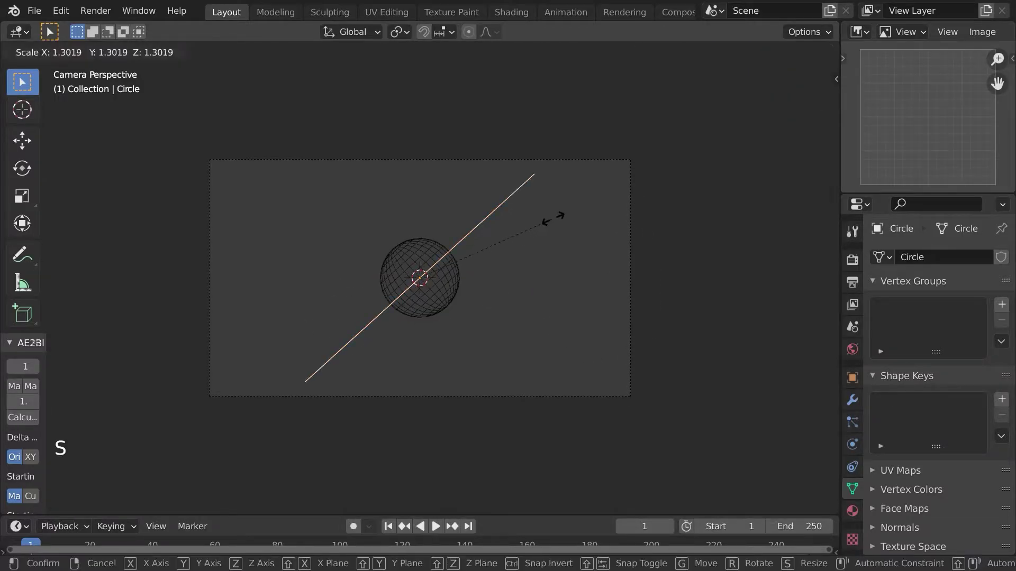
pyautogui.click(538, 220)
# Trackball-rotate the ring and sphere together so the ring's face opens slightly toward the camera, and adjust their scale slightly
pyautogui.keyDown('shift'); pyautogui.click(453, 281); pyautogui.keyUp('shift')
pyautogui.press('r')
pyautogui.press('r')
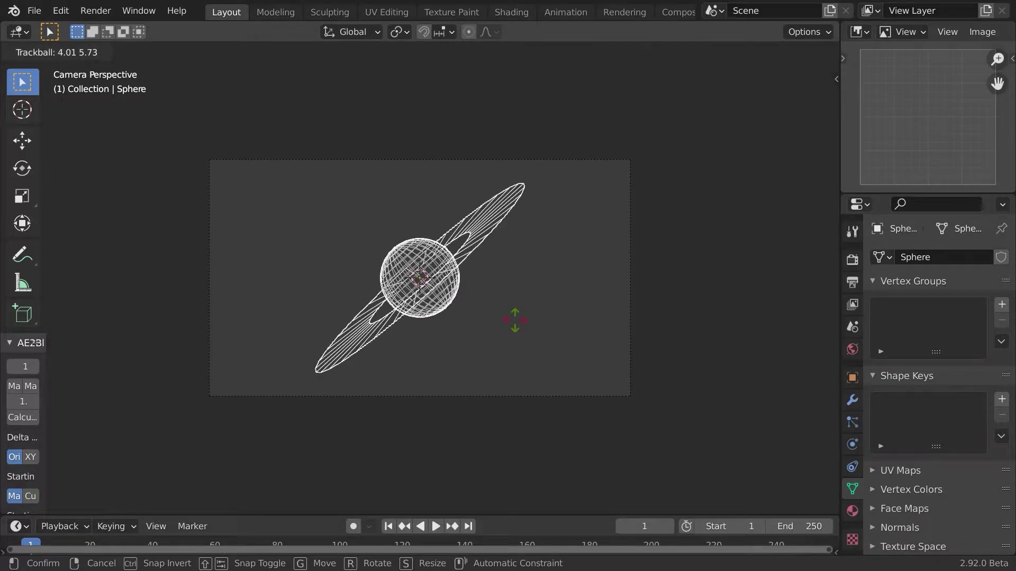
pyautogui.click(515, 321)
pyautogui.press('s')
pyautogui.click(519, 320)
# Scale the ring's inner edge loop down to narrow the gap around the sphere, and save the file
pyautogui.press('a')
pyautogui.press('a')
pyautogui.click(381, 323)
pyautogui.press('Tab')
pyautogui.scroll(3, 574, 305)
pyautogui.press('s')
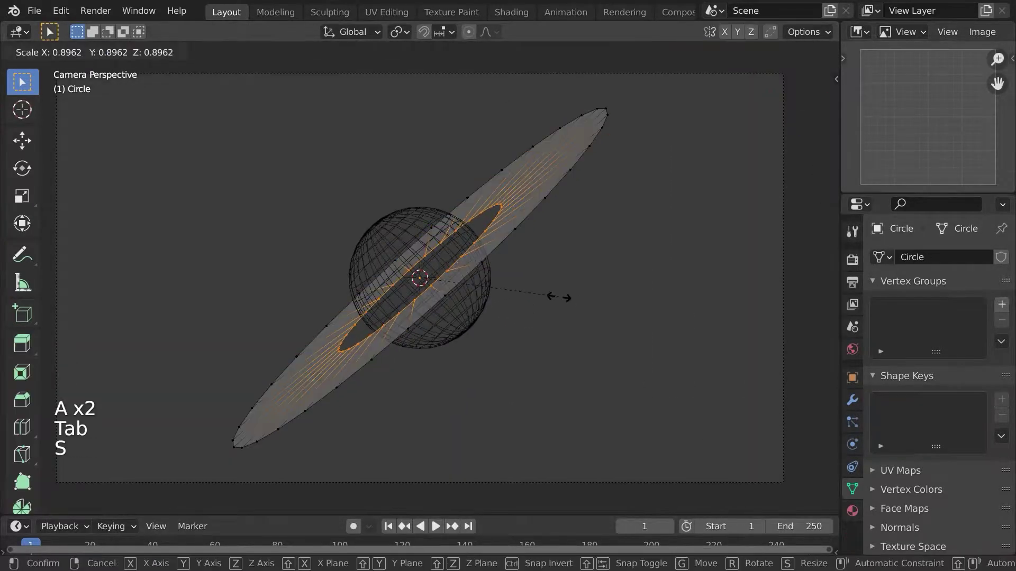
pyautogui.click(540, 289)
pyautogui.press('Tab')
pyautogui.press('a')
pyautogui.press('a')
pyautogui.scroll(-4, 541, 294)
pyautogui.hotkey('ctrl', 's')
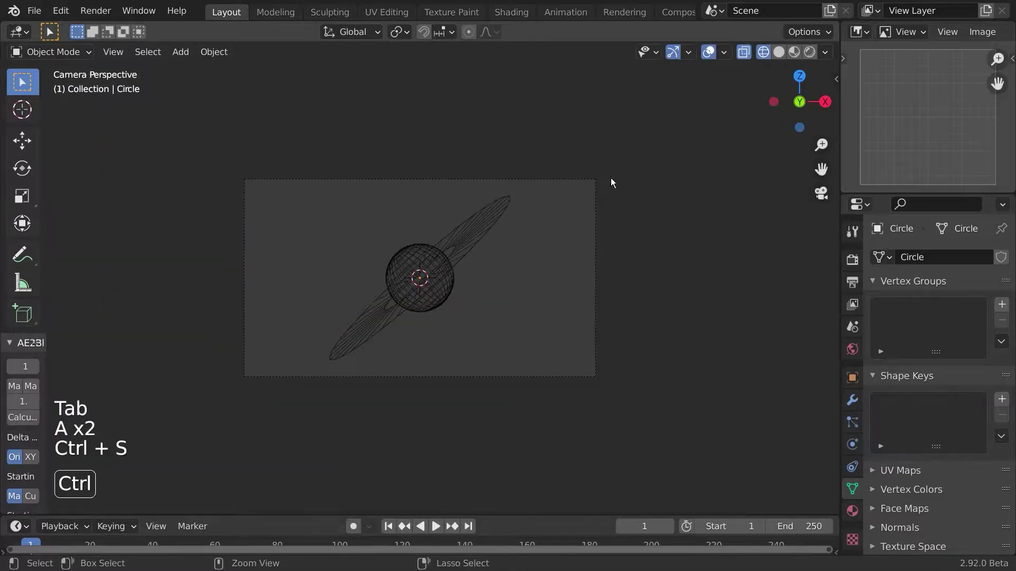
# Choose Cycles as the scene's render engine
pyautogui.click(851, 231)
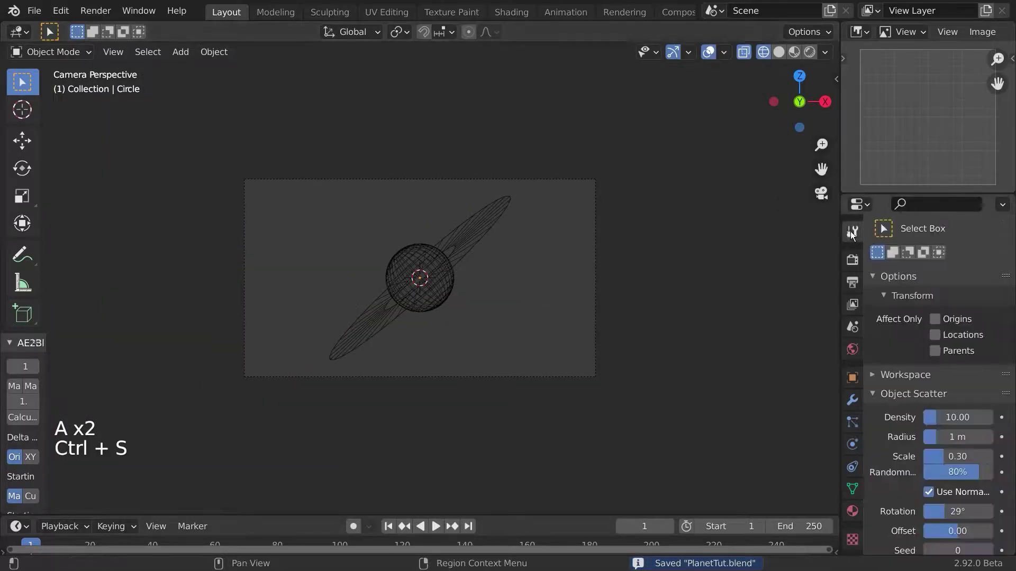
pyautogui.click(853, 262)
pyautogui.click(967, 258)
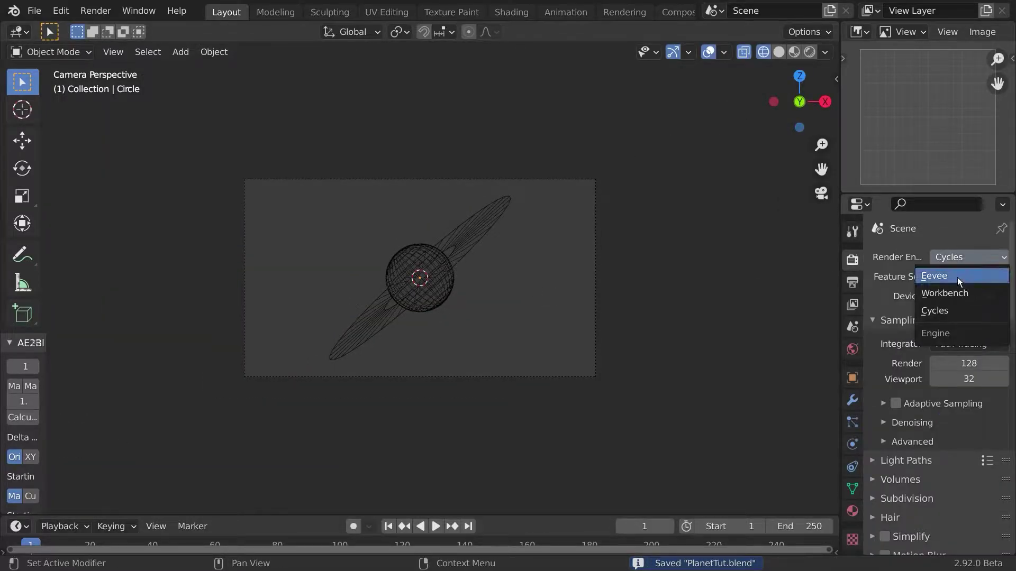
pyautogui.click(944, 311)
# Enable viewport denoising with OpenImageDenoise and a start sample of 30
pyautogui.scroll(-4, 899, 371)
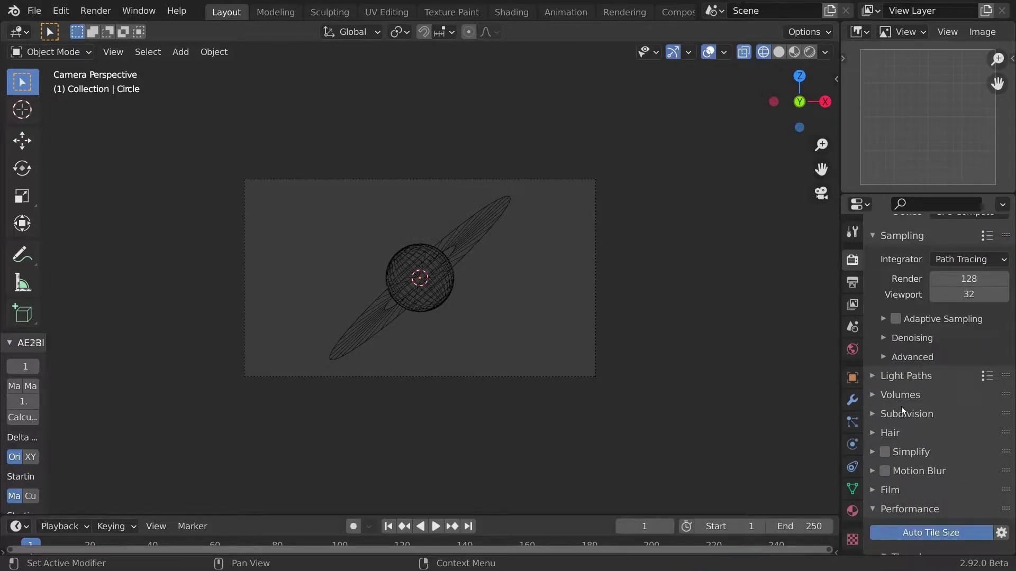
pyautogui.click(913, 339)
pyautogui.scroll(-2, 913, 340)
pyautogui.click(964, 339)
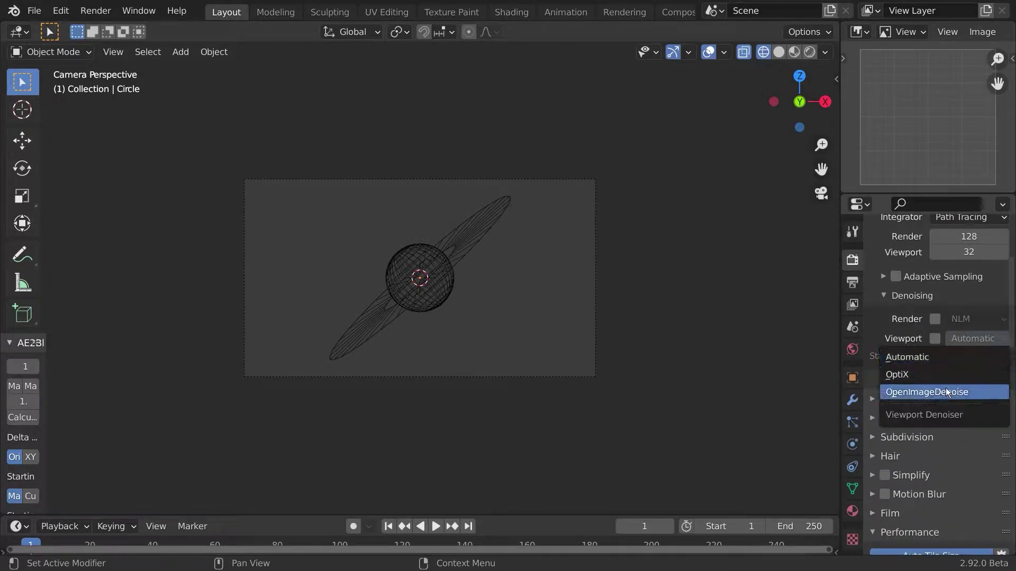
pyautogui.click(947, 391)
pyautogui.click(950, 357)
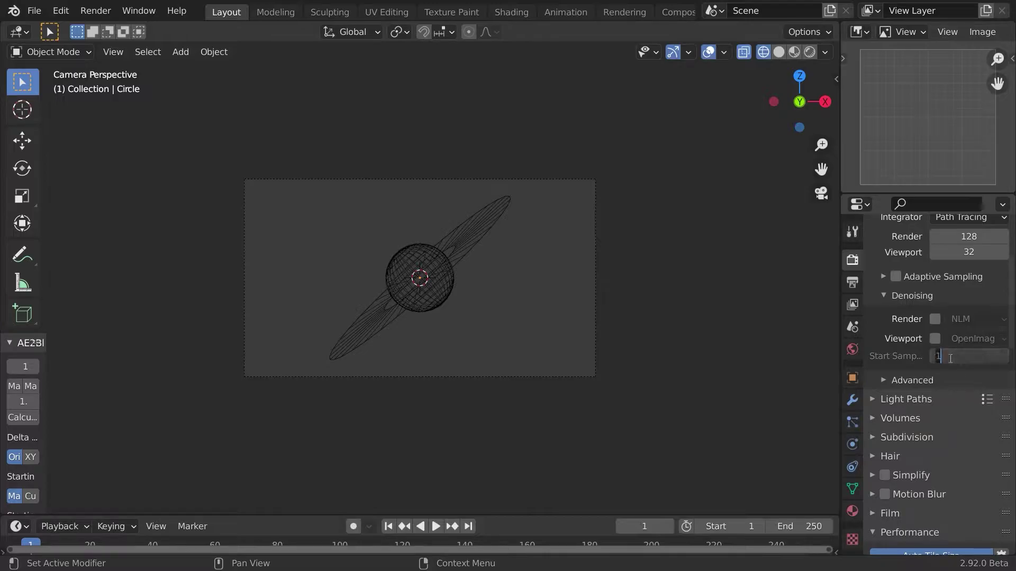
pyautogui.press('Return')
pyautogui.click(934, 338)
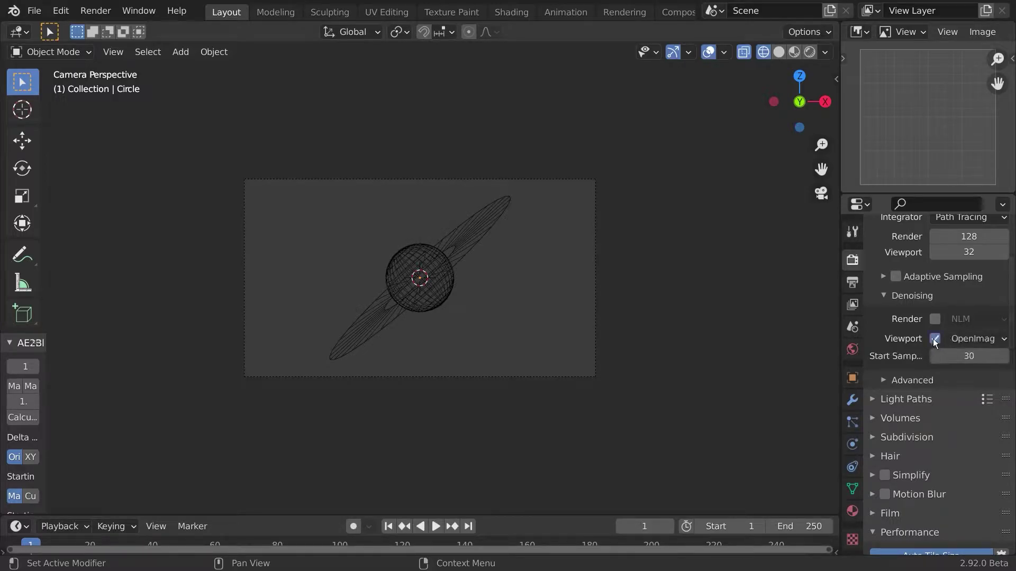
pyautogui.scroll(5, 904, 379)
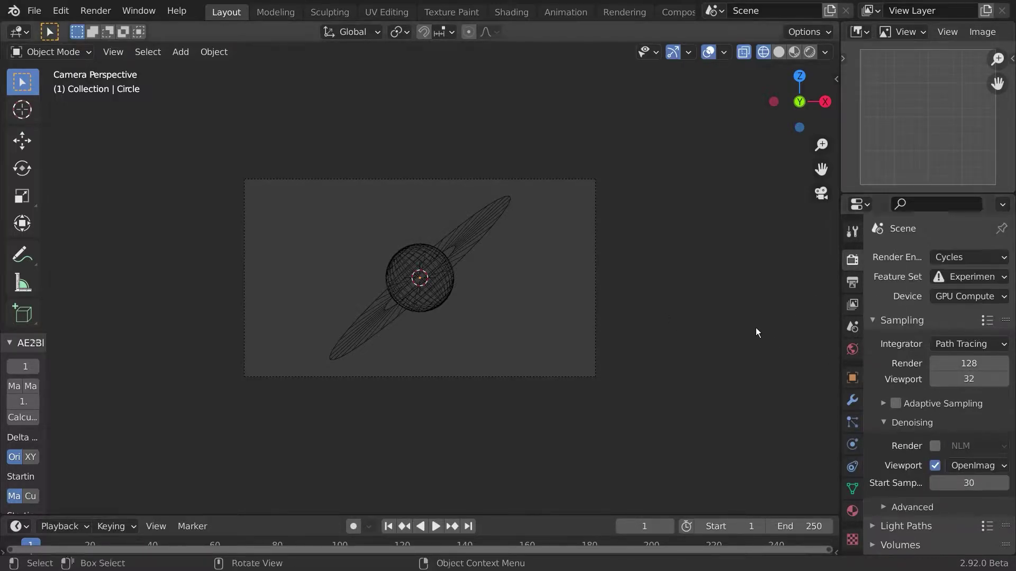
# Switch the viewport to rendered shading and darken the world background color to a value of about 0.027
pyautogui.click(809, 52)
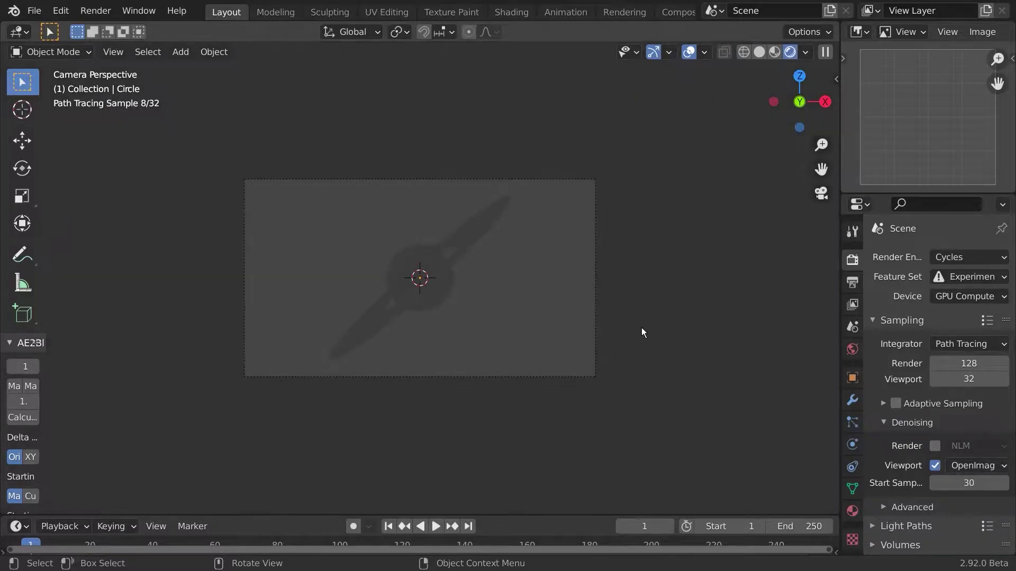
pyautogui.click(855, 347)
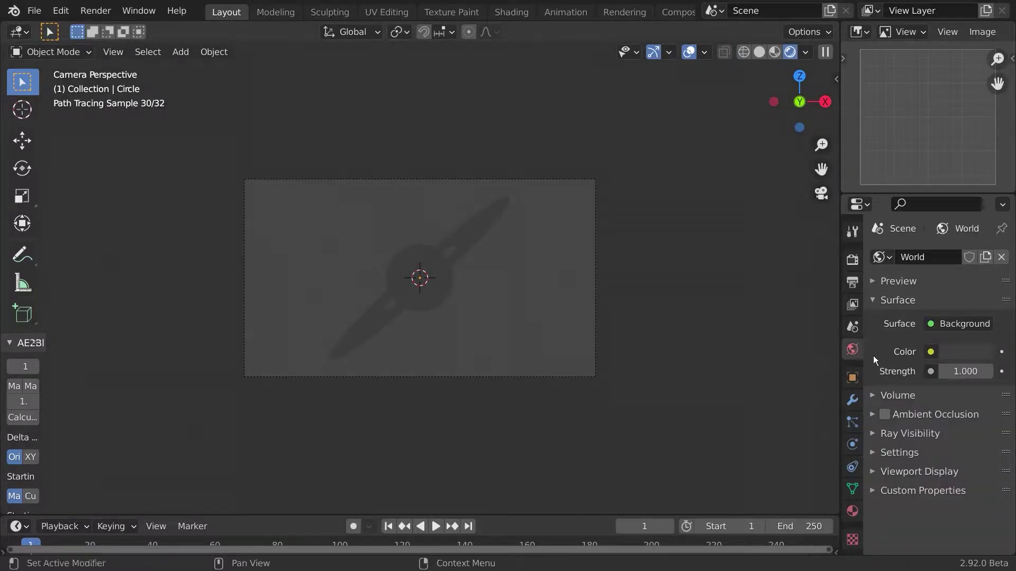
pyautogui.click(942, 351)
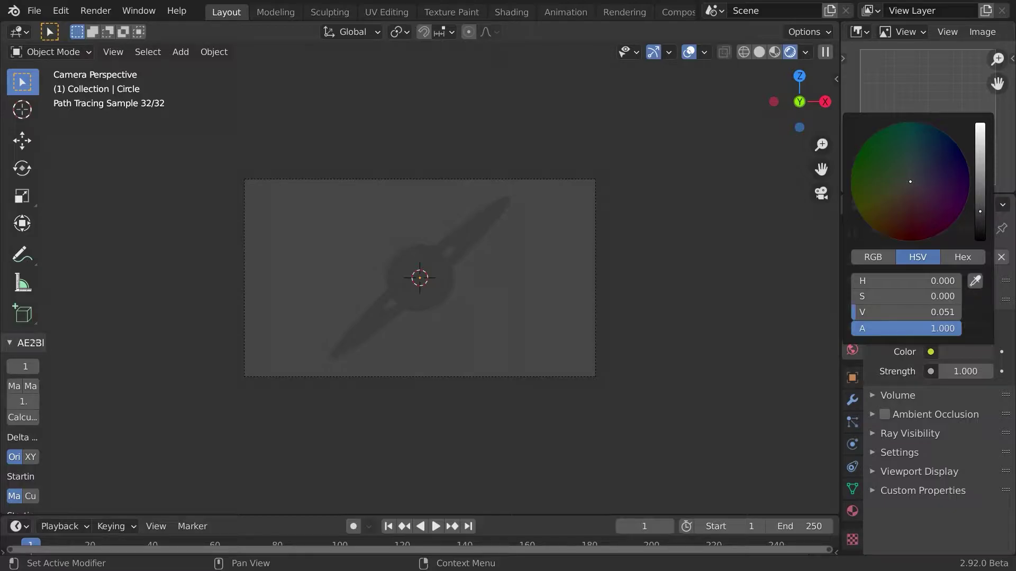
pyautogui.moveTo(980, 211); pyautogui.dragTo(980, 227)
pyautogui.click(970, 353)
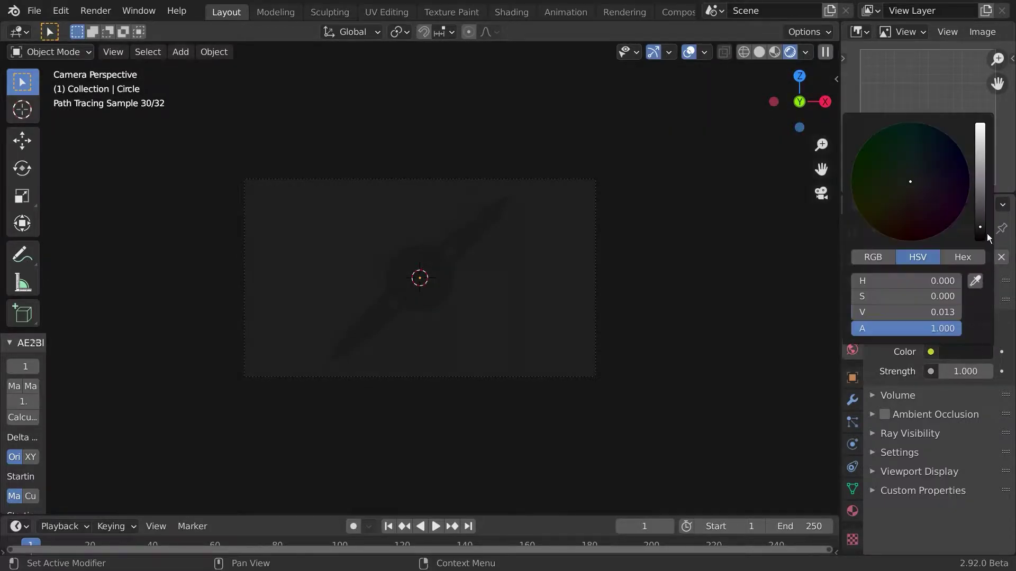
pyautogui.moveTo(980, 227); pyautogui.dragTo(980, 220)
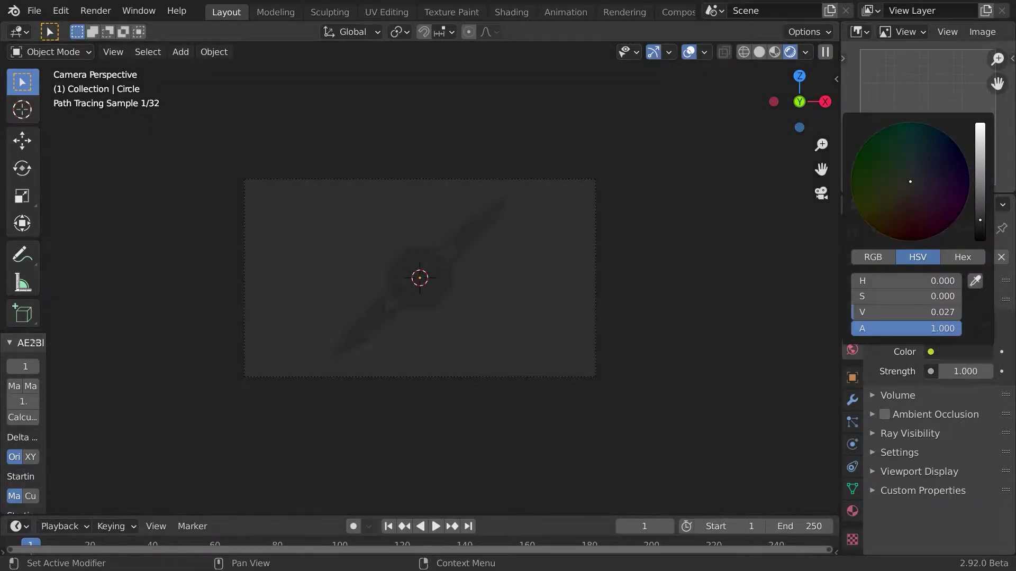
# Add a Sun light and move it to the upper left of the ringed planet in camera view
pyautogui.hotkey('shift', 'a')
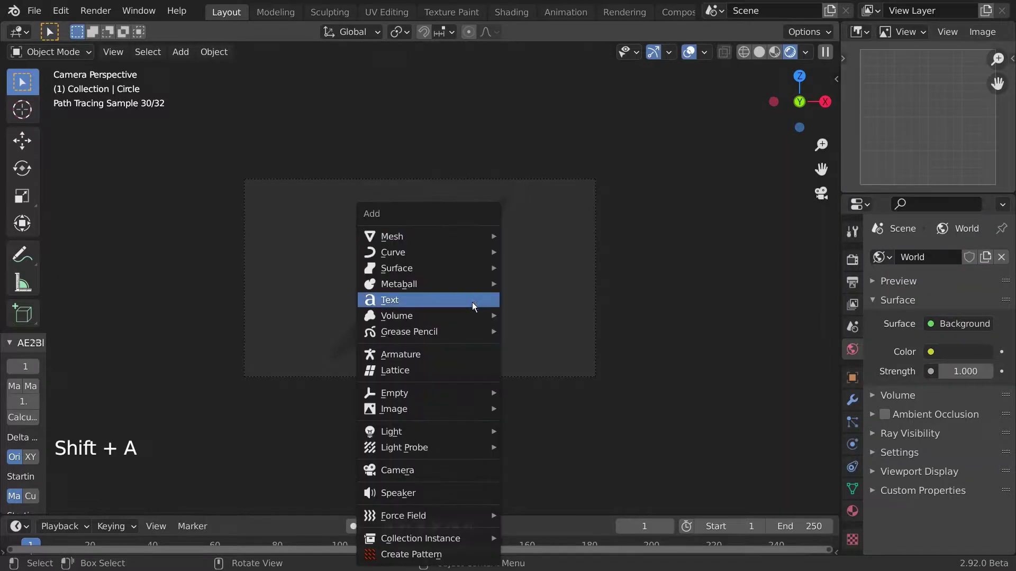
pyautogui.moveTo(444, 430)
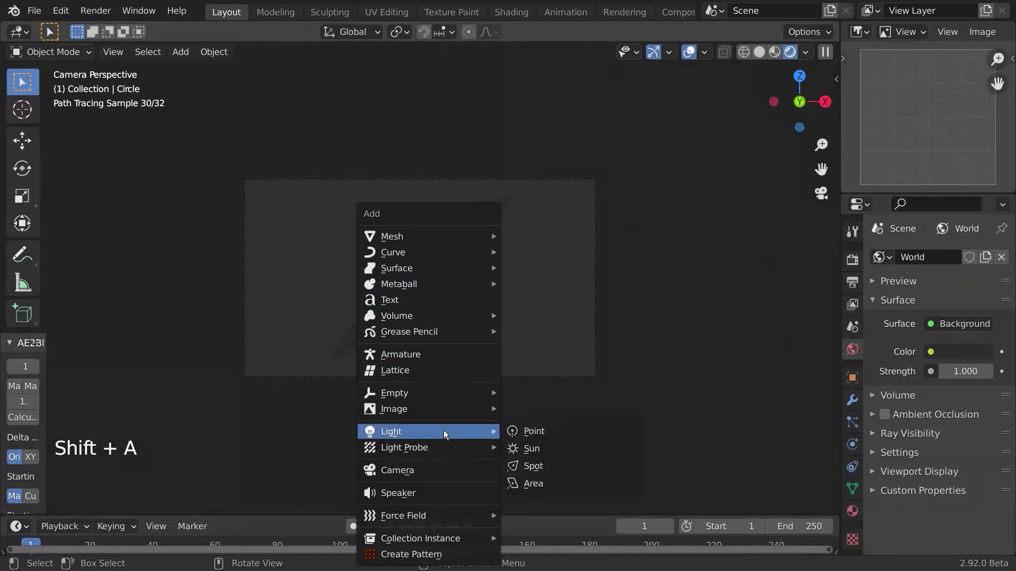
pyautogui.click(531, 448)
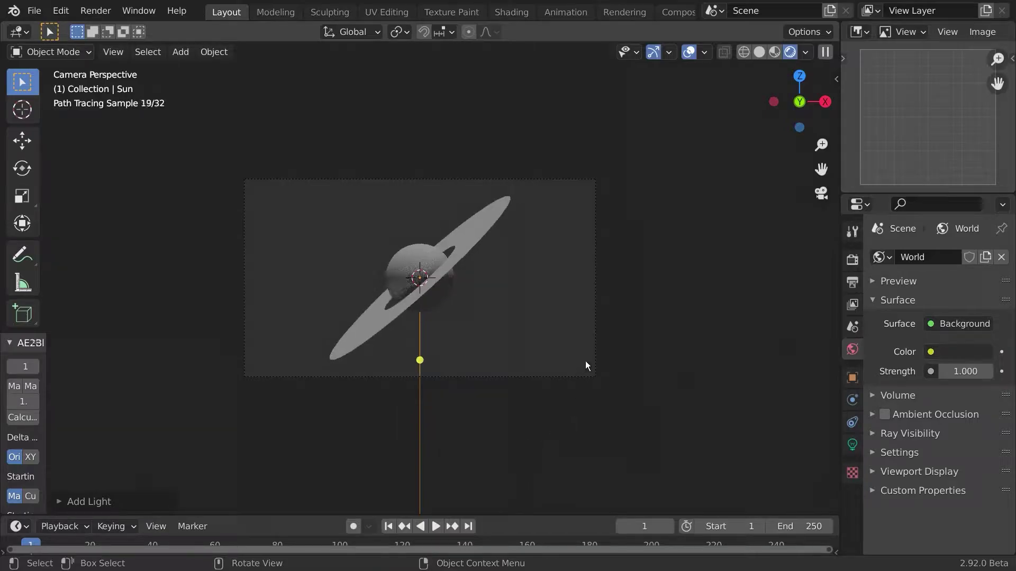
pyautogui.press('g')
pyautogui.click(457, 284)
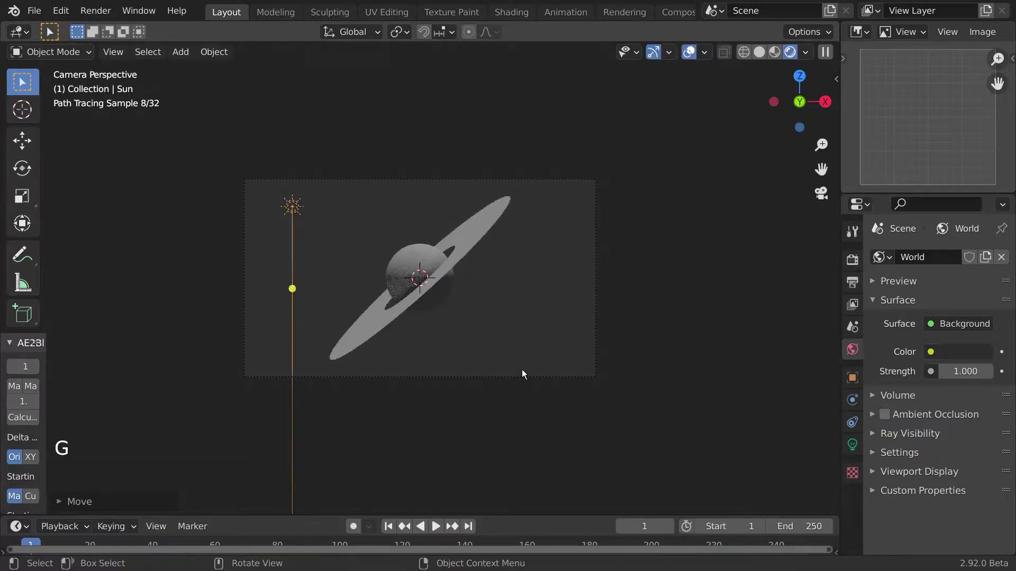
# Rotate the sun light freely in two passes so its rays strike the planet and ring at a steeper angle
pyautogui.press('r')
pyautogui.press('r')
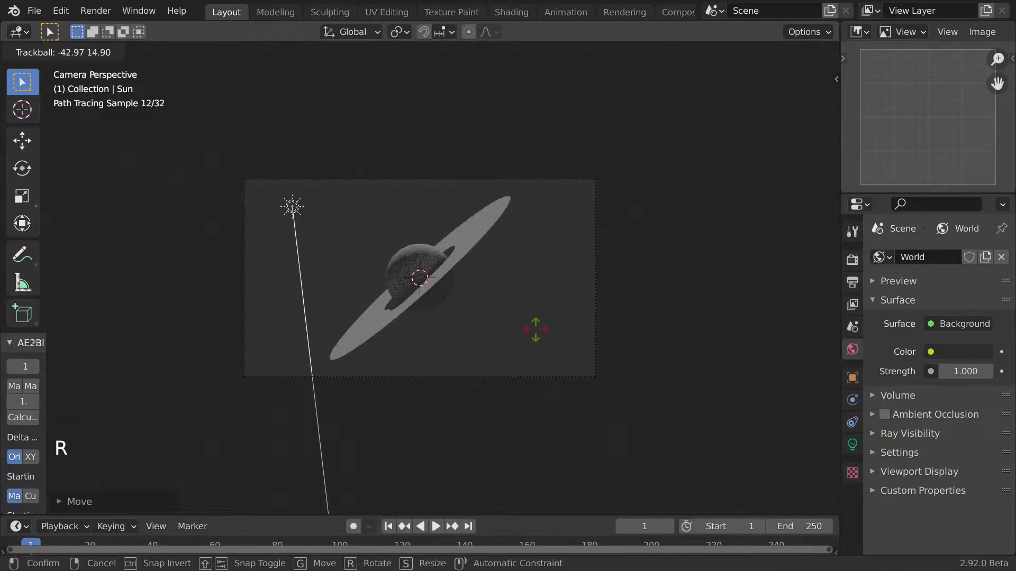
pyautogui.click(533, 333)
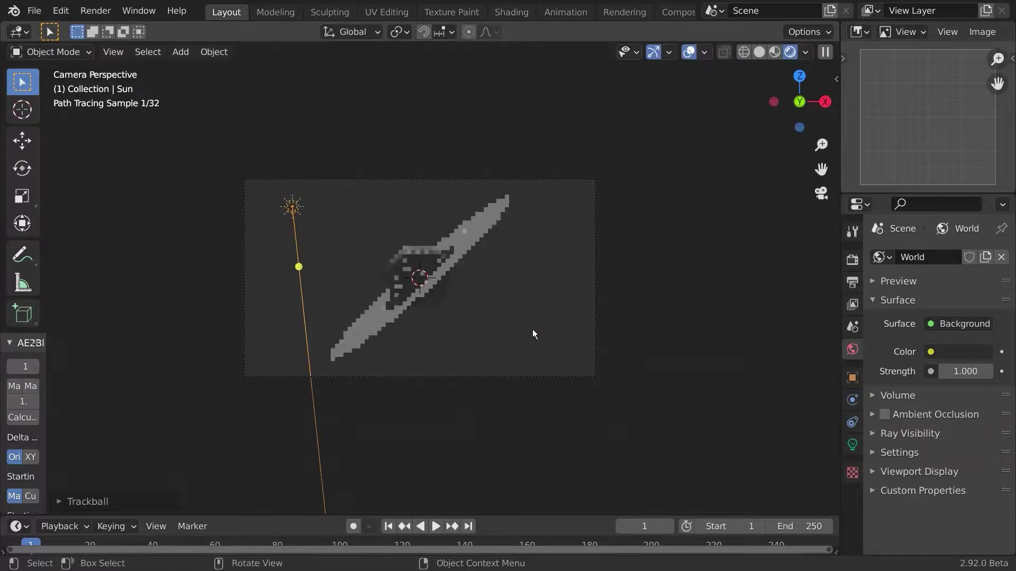
pyautogui.scroll(3, 416, 325)
pyautogui.press('r')
pyautogui.press('r')
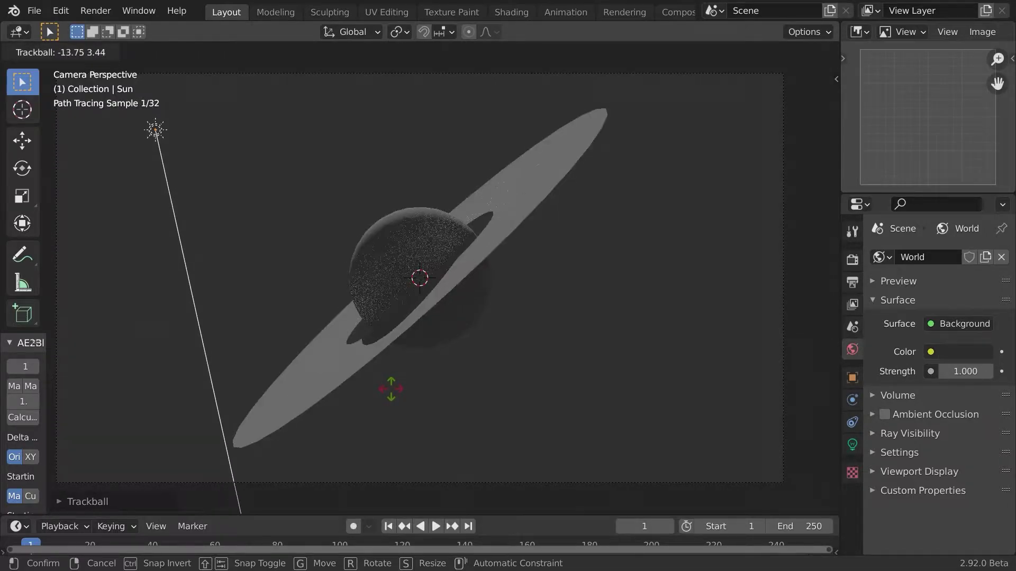
pyautogui.click(391, 389)
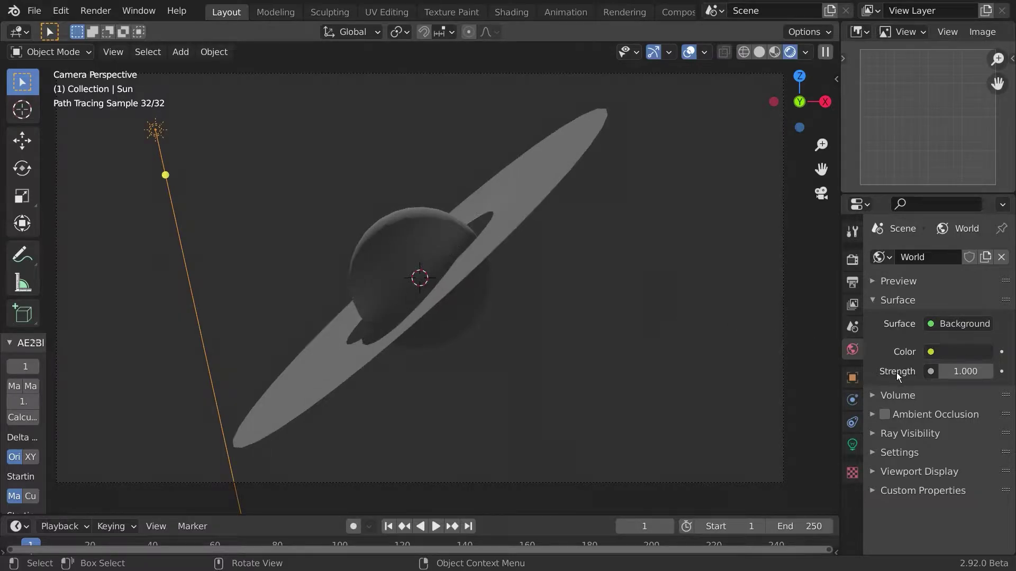
# Set the sun light's strength to 50 and its angle to 4°
pyautogui.click(852, 443)
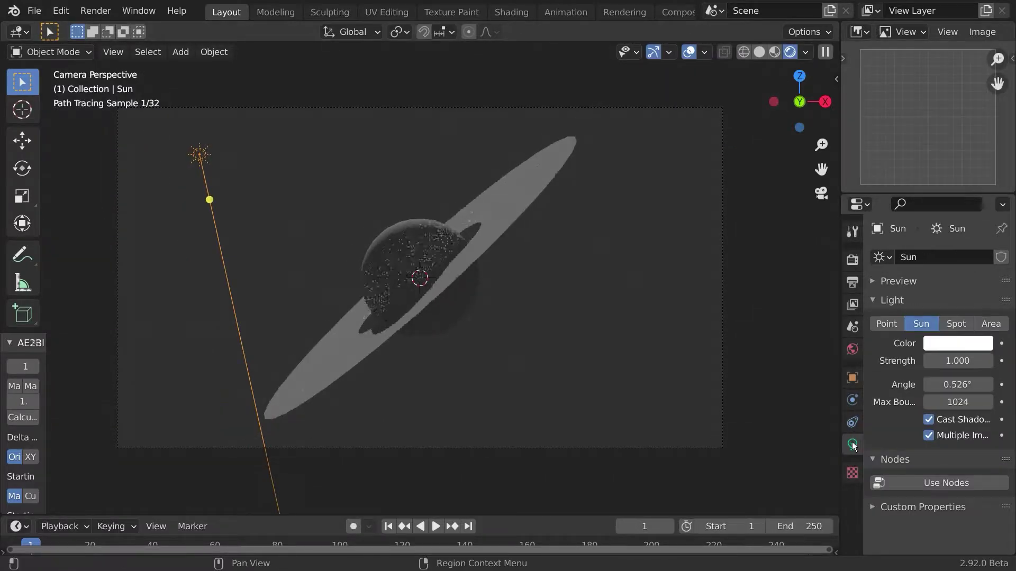
pyautogui.click(967, 361)
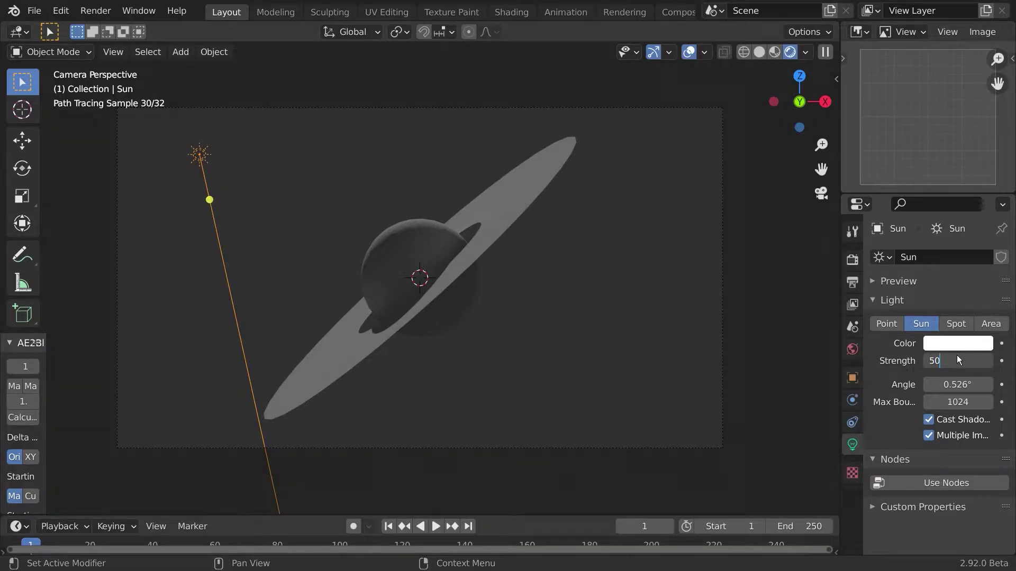
pyautogui.write('50')
pyautogui.press('Return')
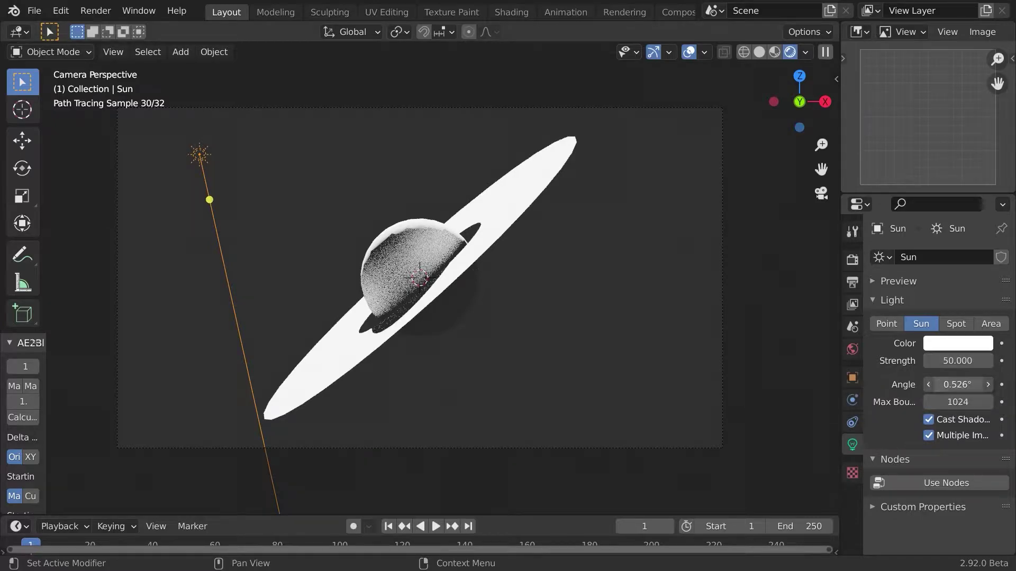
pyautogui.click(966, 388)
pyautogui.write('4')
pyautogui.press('Return')
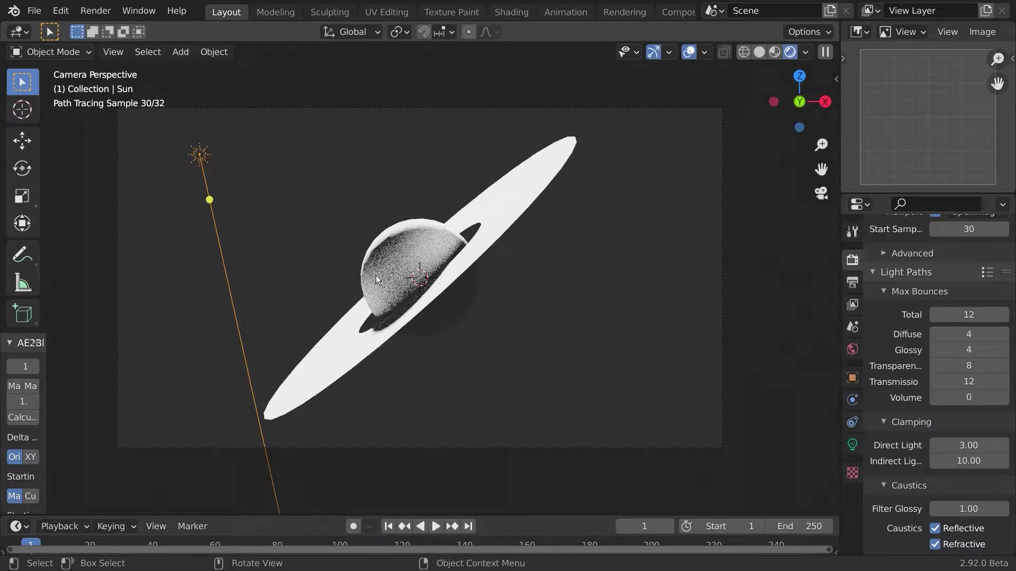
# Add an Area light, move it left of the planet along X, and rotate it about 92° to face the sphere
pyautogui.hotkey('shift', 'a')
pyautogui.moveTo(375, 260)
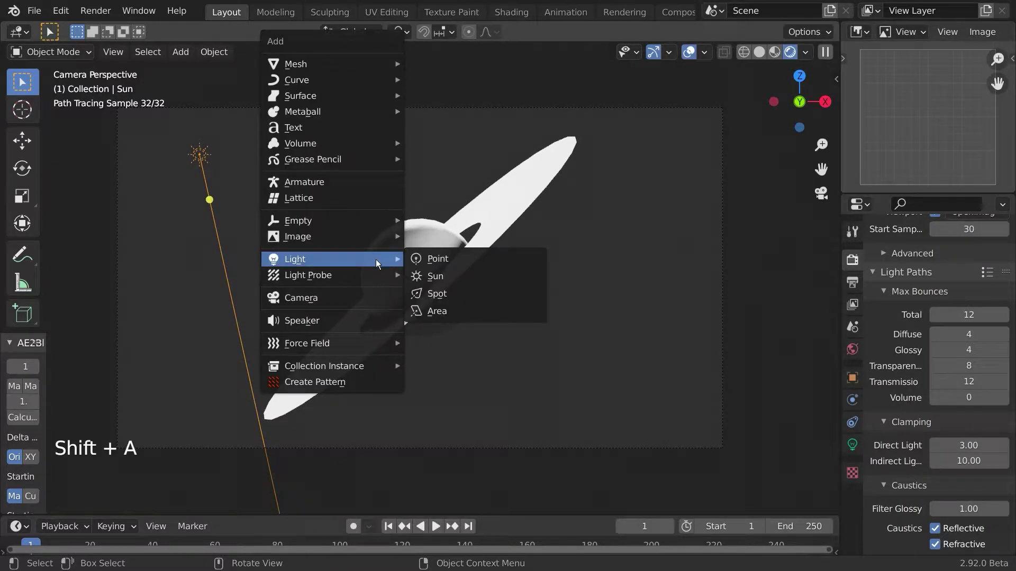
pyautogui.click(449, 310)
pyautogui.press('g')
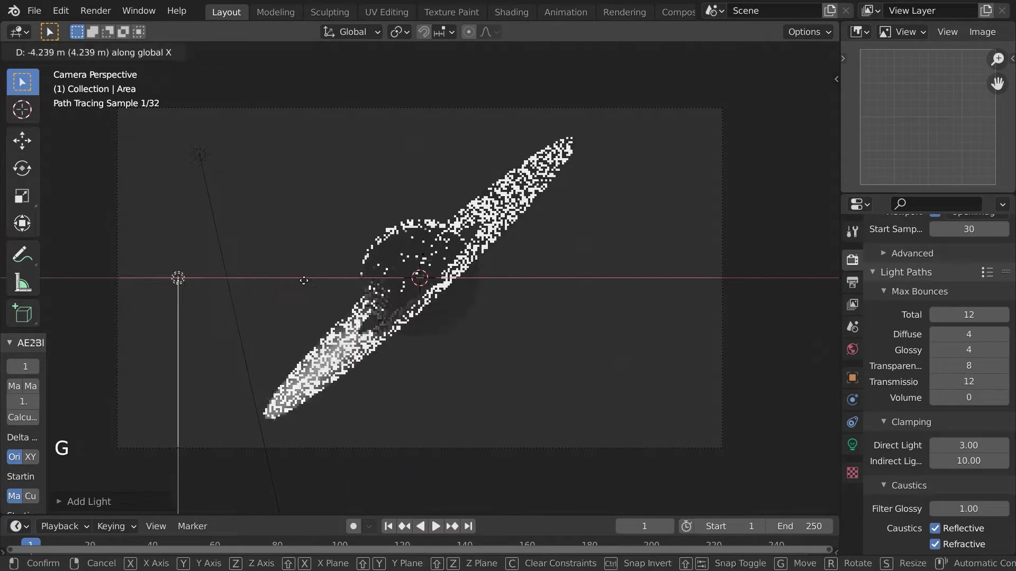
pyautogui.click(177, 278)
pyautogui.press('r')
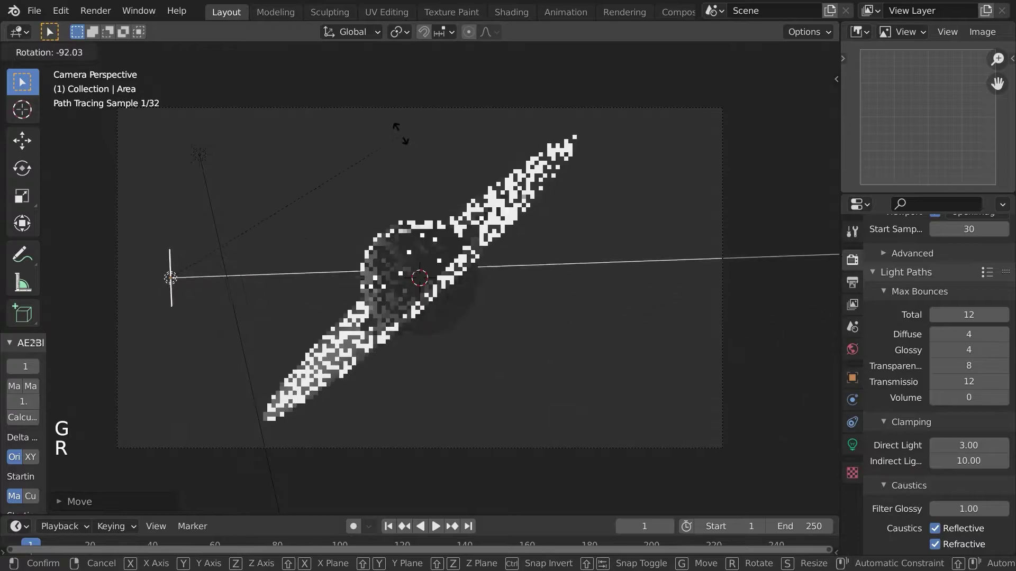
pyautogui.click(397, 124)
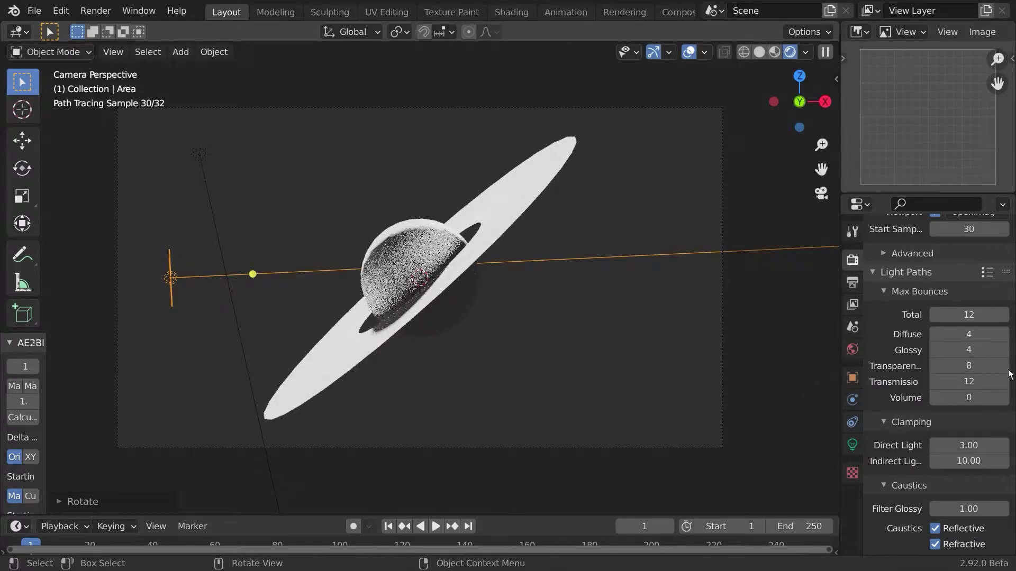
# Set the area light's power to 1000 W and its size to 10 m
pyautogui.click(852, 444)
pyautogui.click(938, 360)
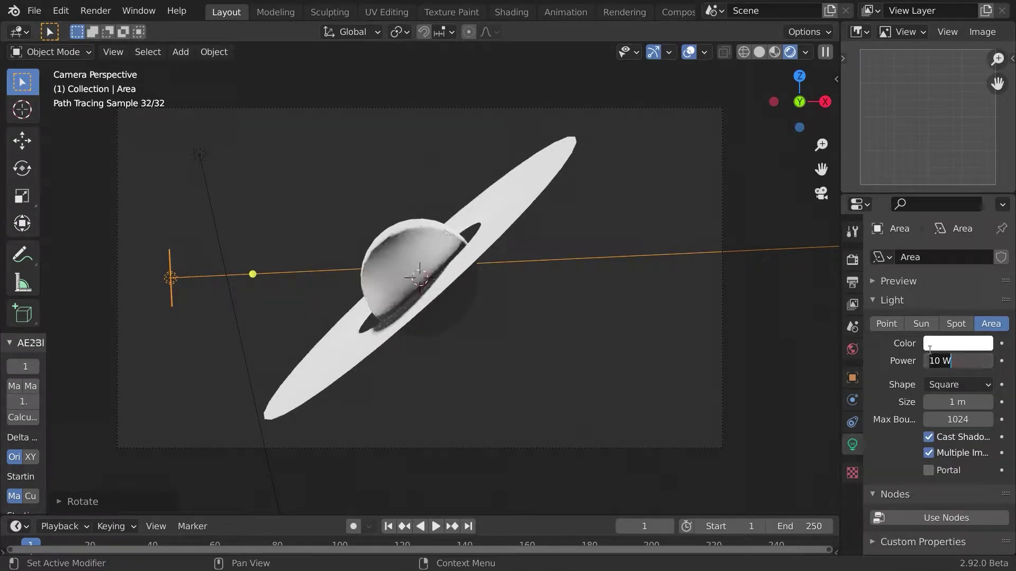
pyautogui.write('1000')
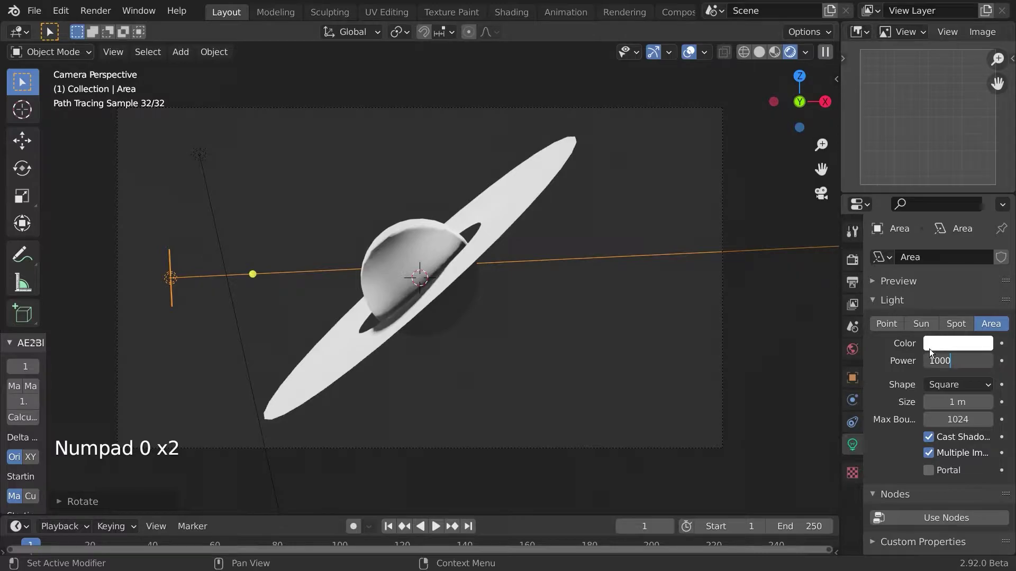
pyautogui.press('Return')
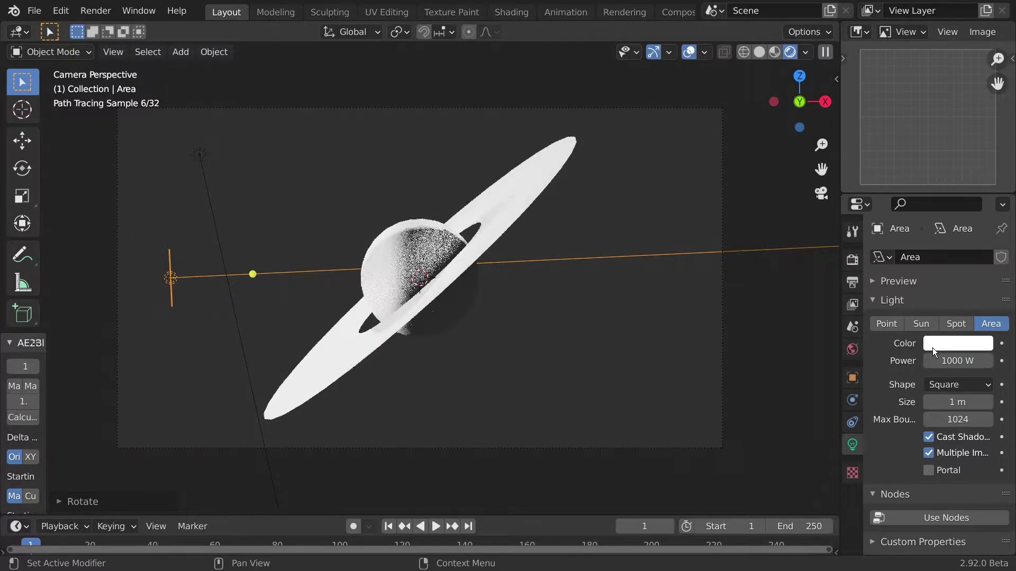
pyautogui.click(948, 402)
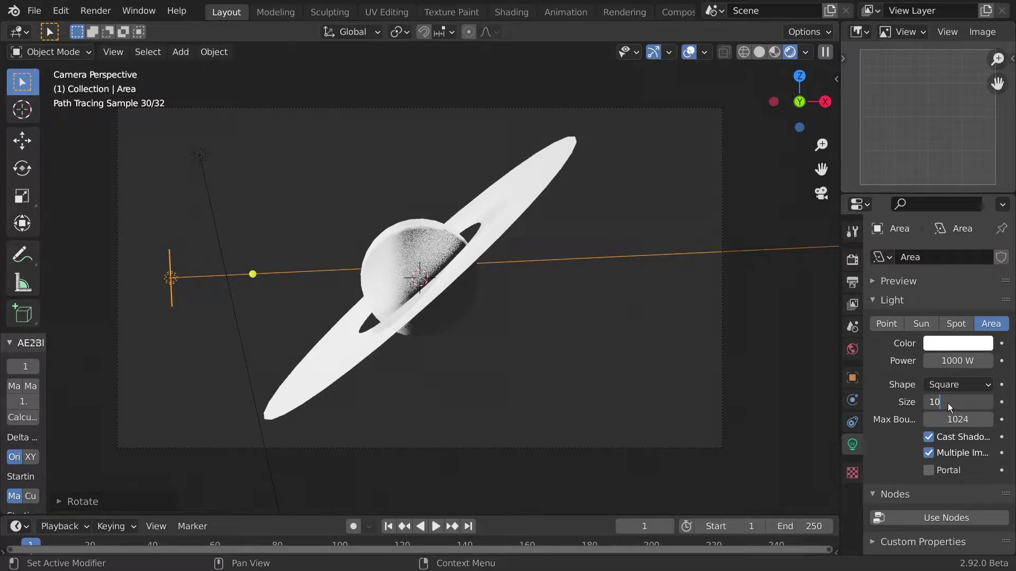
pyautogui.write('10')
pyautogui.press('Return')
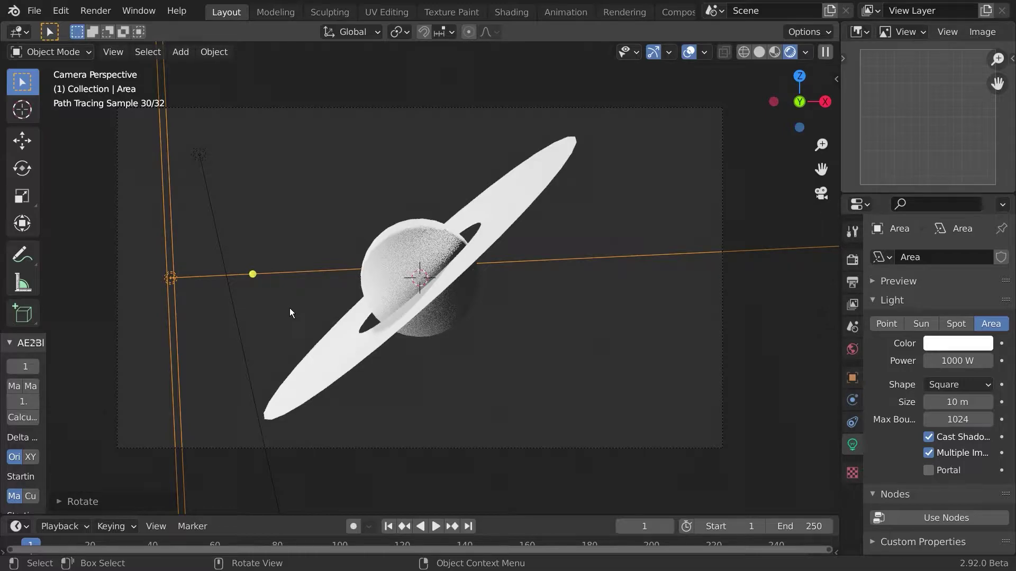
# In top view, move the area light toward the camera side and rotate it to aim diagonally at the planet
pyautogui.press('KP_7')
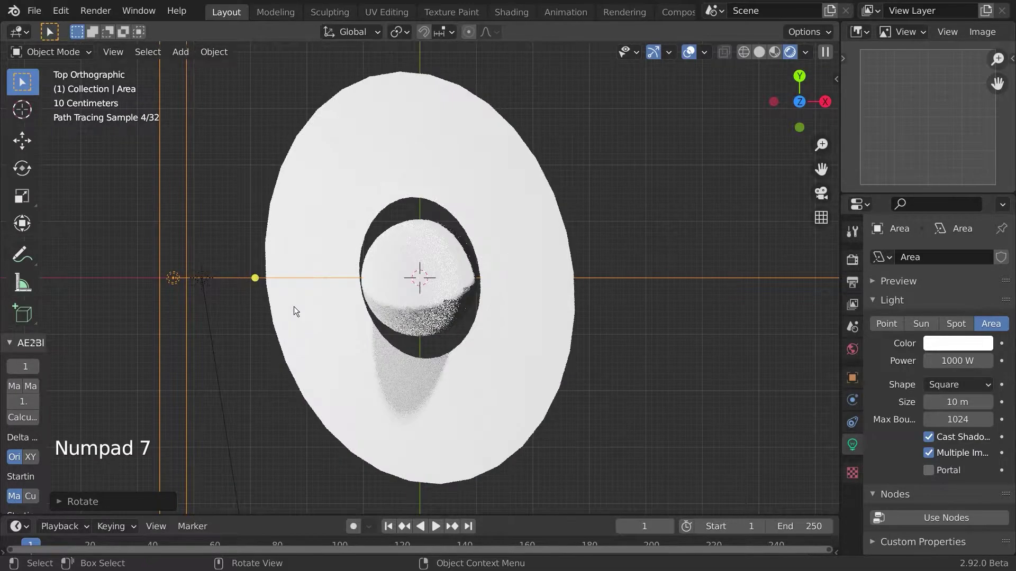
pyautogui.scroll(-5, 295, 306)
pyautogui.press('g')
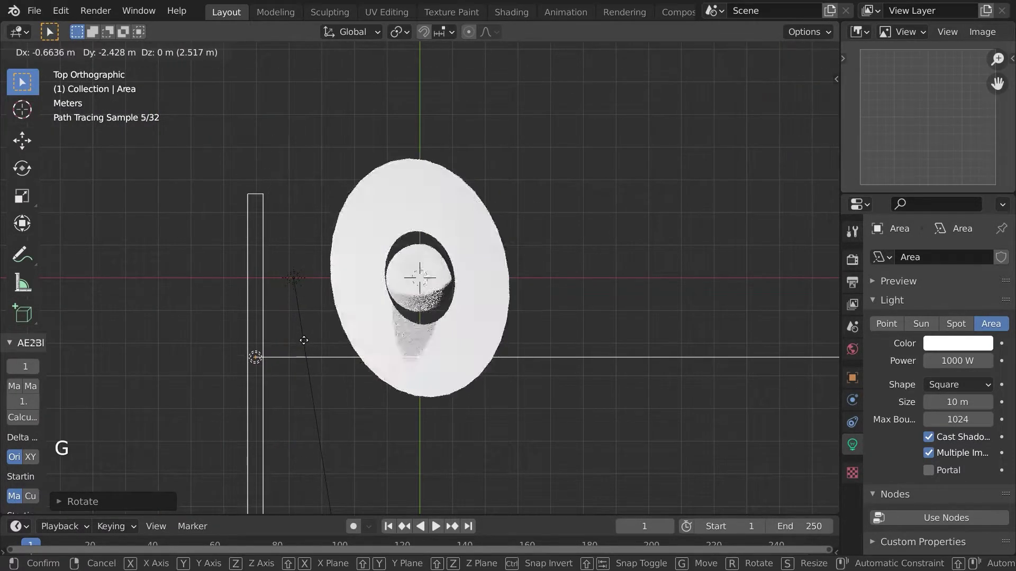
pyautogui.press('r')
pyautogui.press('g')
pyautogui.click(445, 384)
# In front view, tilt the area light downward and raise it above the planet's center, then return to camera view
pyautogui.press('KP_1')
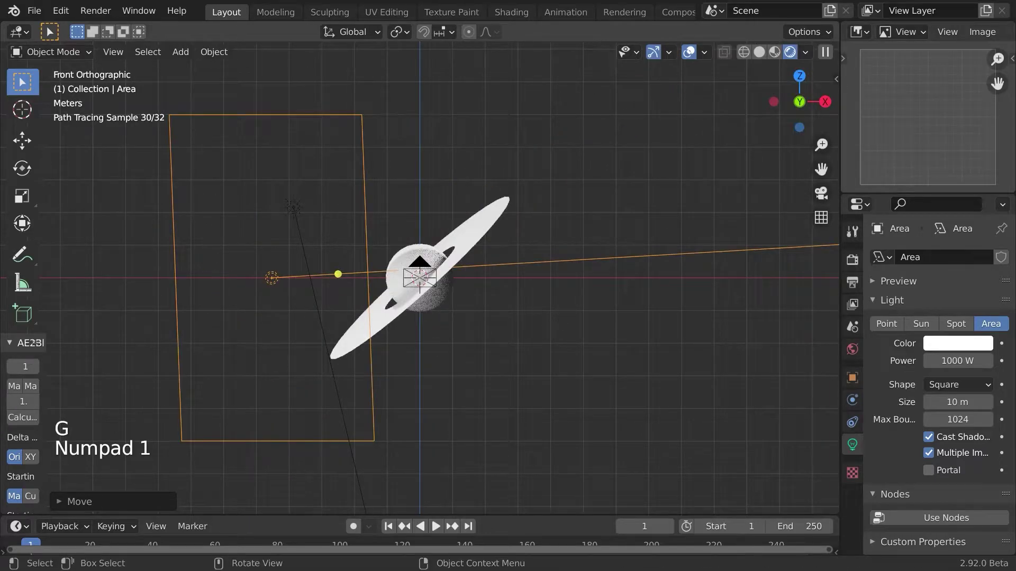
pyautogui.press('r')
pyautogui.click(303, 300)
pyautogui.press('g')
pyautogui.click(305, 301)
pyautogui.press('KP_0')
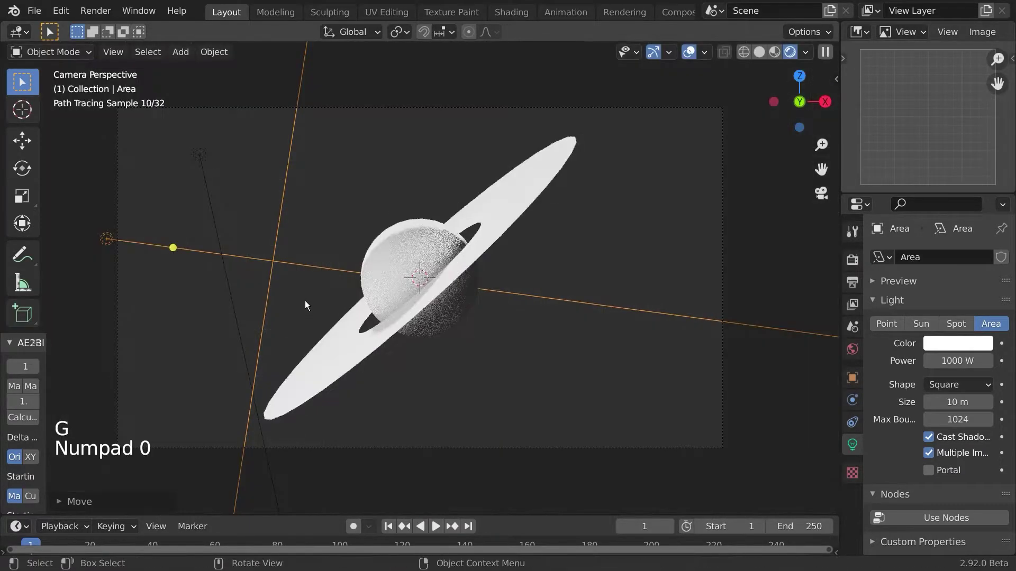
# Resize the area light, move it farther away from the planet, and tilt it slightly more downward
pyautogui.press('s')
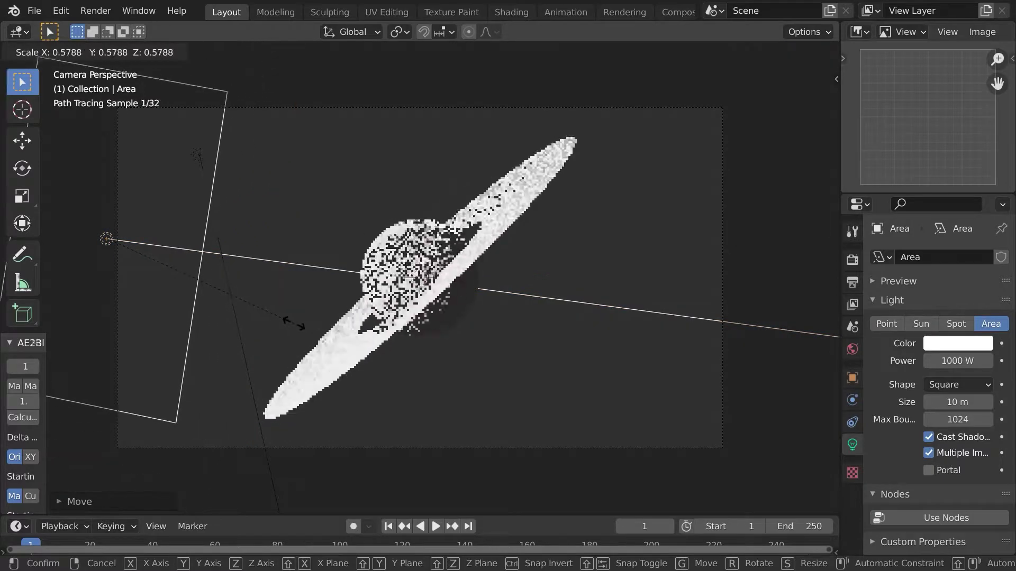
pyautogui.click(446, 383)
pyautogui.press('g')
pyautogui.press('s')
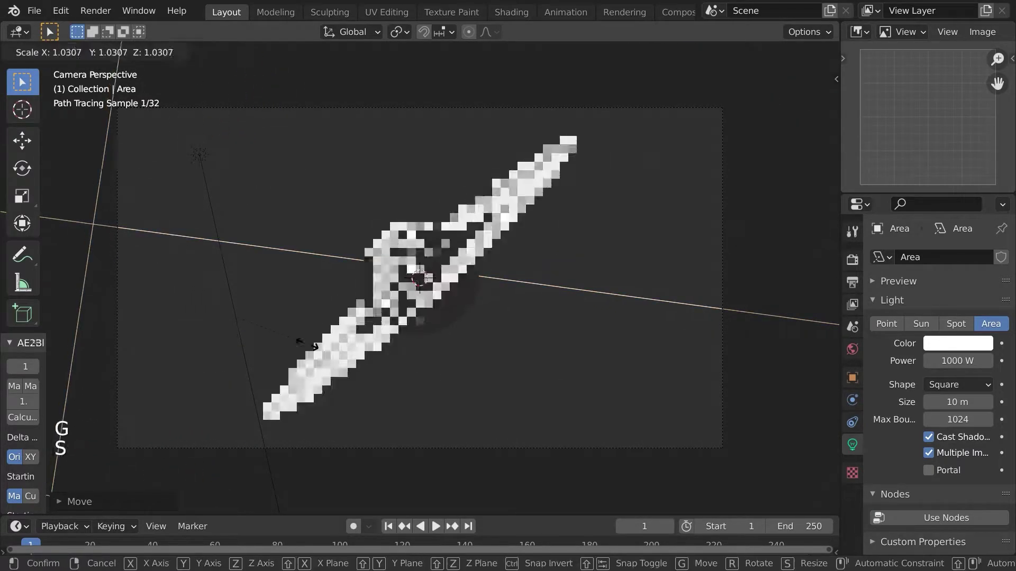
pyautogui.click(329, 345)
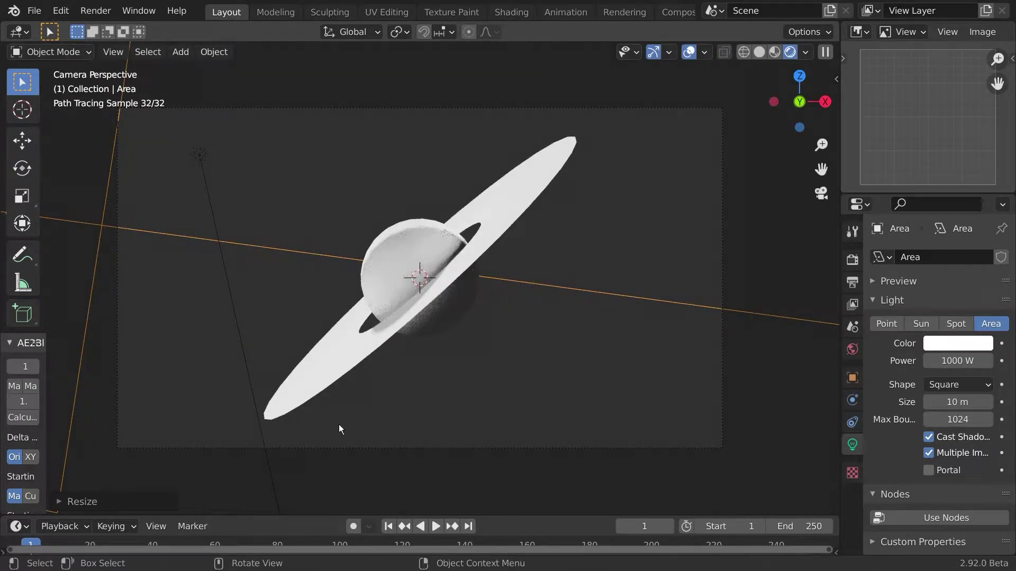
pyautogui.press('r')
pyautogui.click(322, 420)
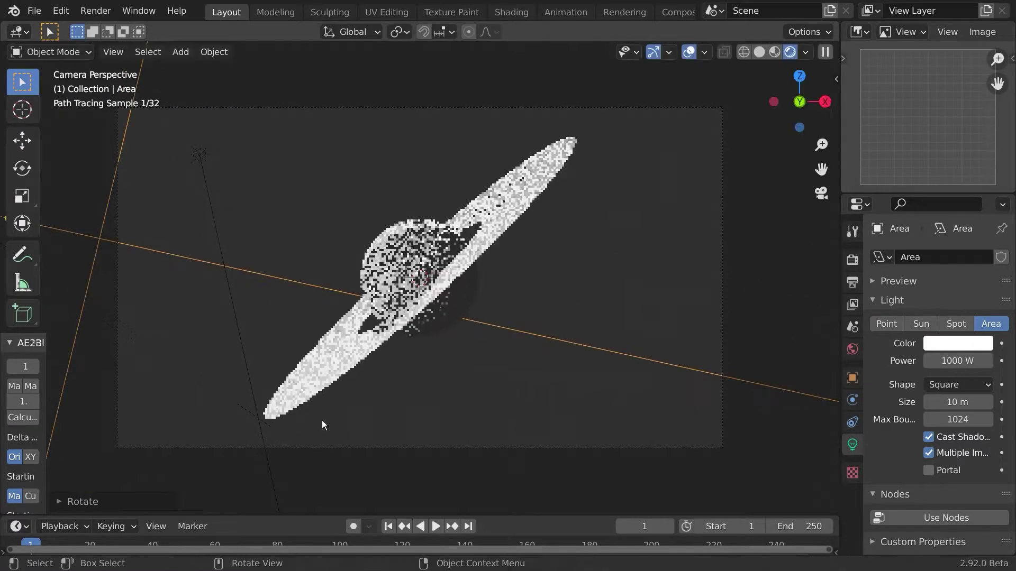
# Deselect all objects and switch the viewport to solid shading
pyautogui.press('a')
pyautogui.press('a')
pyautogui.keyDown('shift'); pyautogui.moveTo(430, 336); pyautogui.dragTo(440, 300, button='middle'); pyautogui.keyUp('shift')
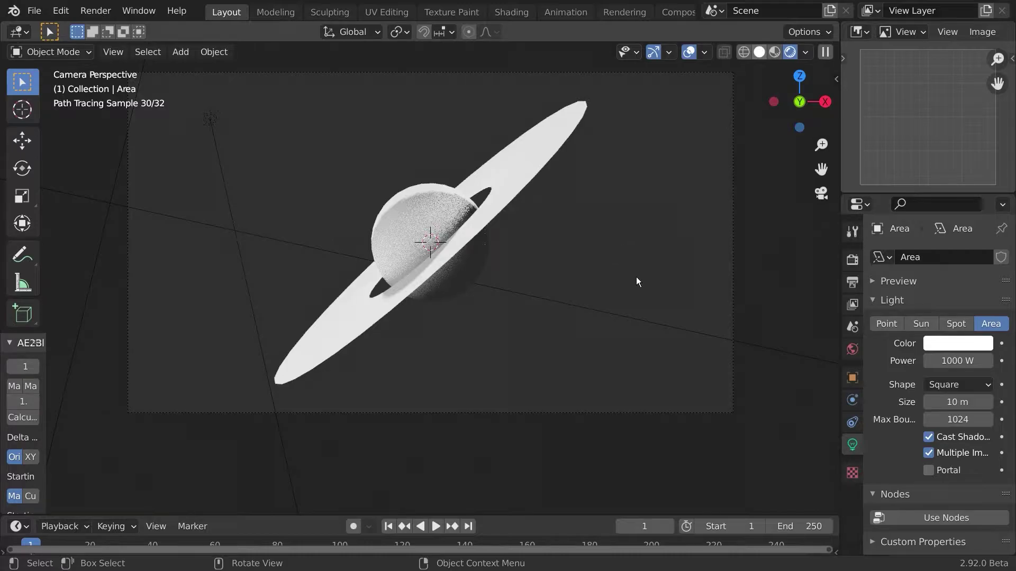
pyautogui.press('z')
pyautogui.press('6')
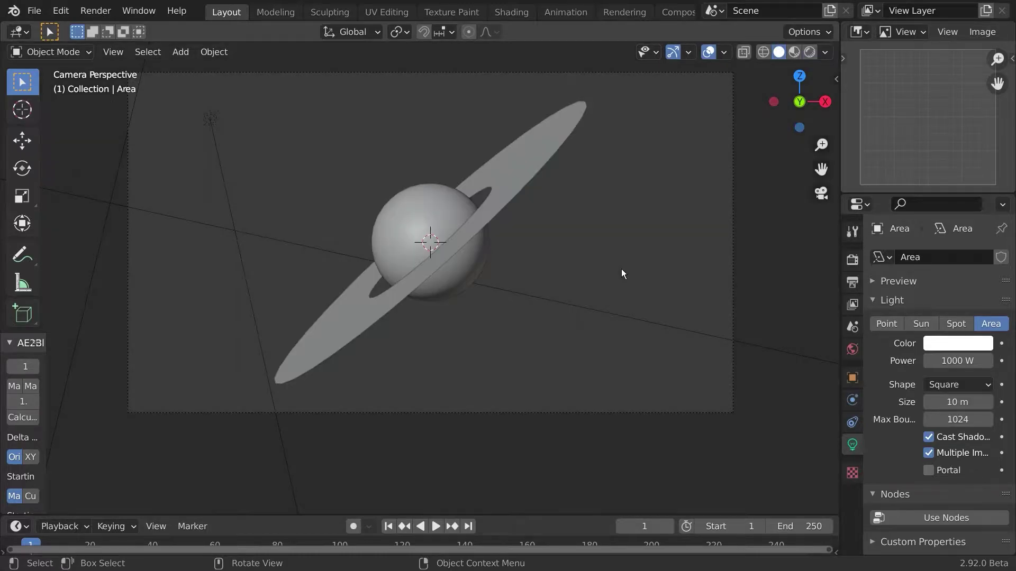
# Add a Subdivision Surface modifier to the sphere with viewport and render levels both set to 4
pyautogui.click(427, 228)
pyautogui.click(852, 400)
pyautogui.click(889, 263)
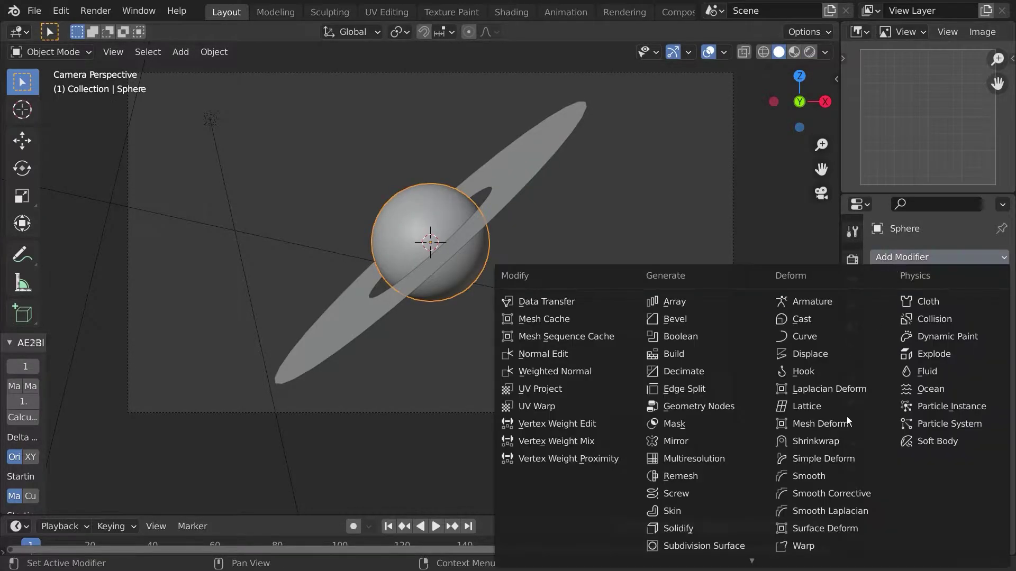
pyautogui.click(564, 544)
pyautogui.click(958, 346)
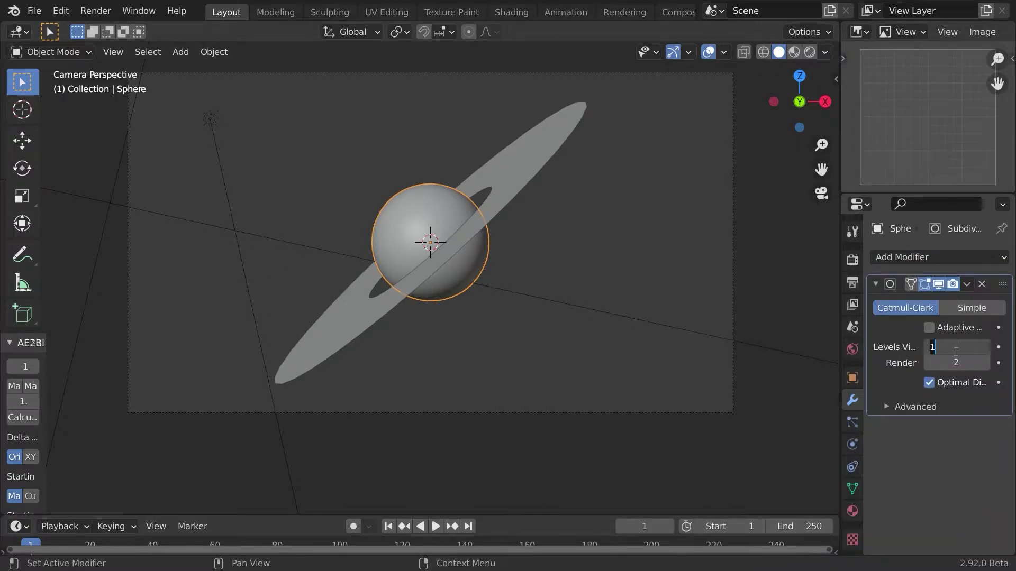
pyautogui.press('Tab')
pyautogui.write('4')
pyautogui.press('Return')
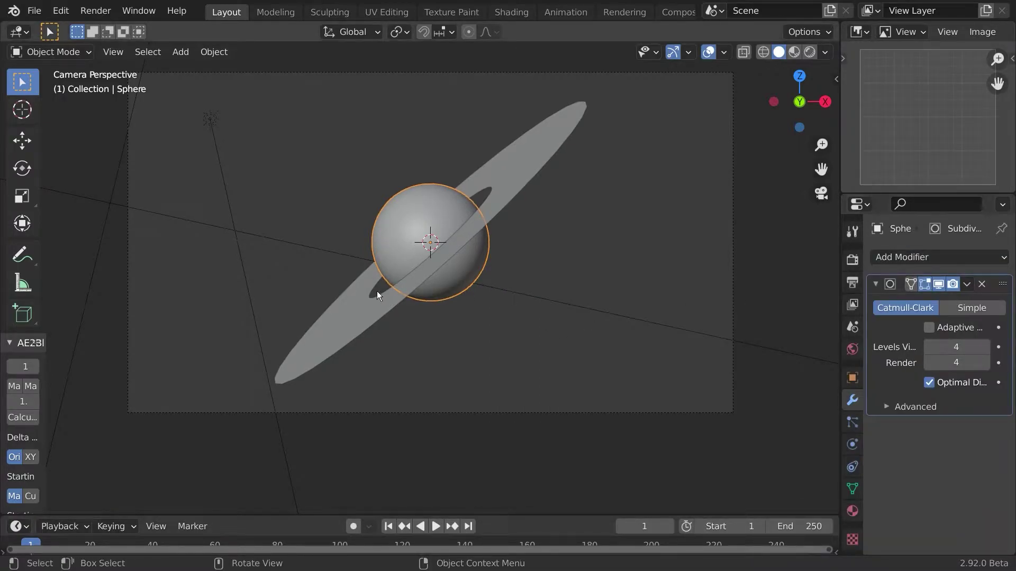
# Add the ring to the selection with the planet still active and link the planet's modifiers to it
pyautogui.keyDown('shift'); pyautogui.click(394, 256); pyautogui.keyUp('shift')
pyautogui.keyDown('shift'); pyautogui.click(395, 256); pyautogui.keyUp('shift')
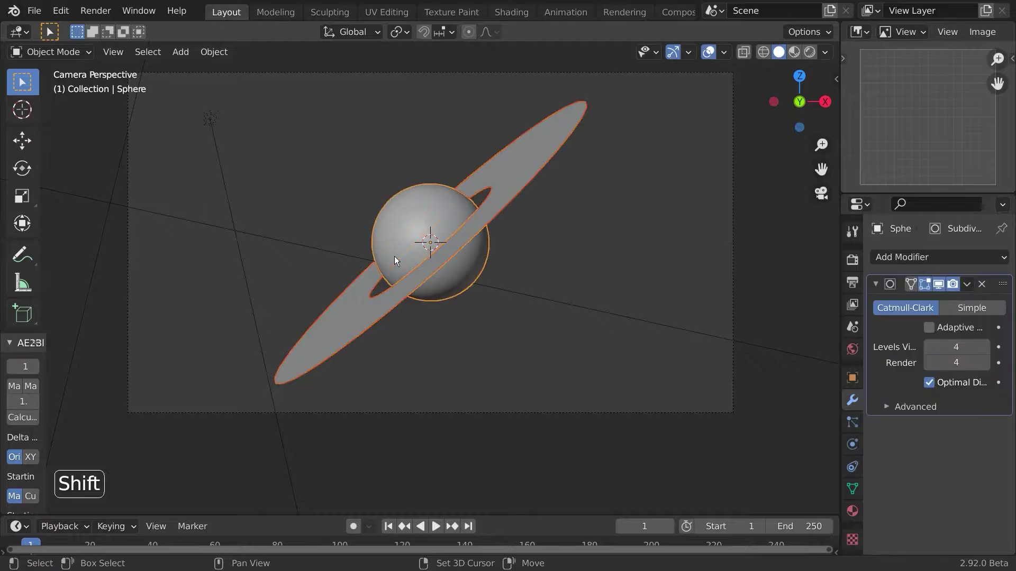
pyautogui.hotkey('ctrl', 'l')
pyautogui.moveTo(395, 256)
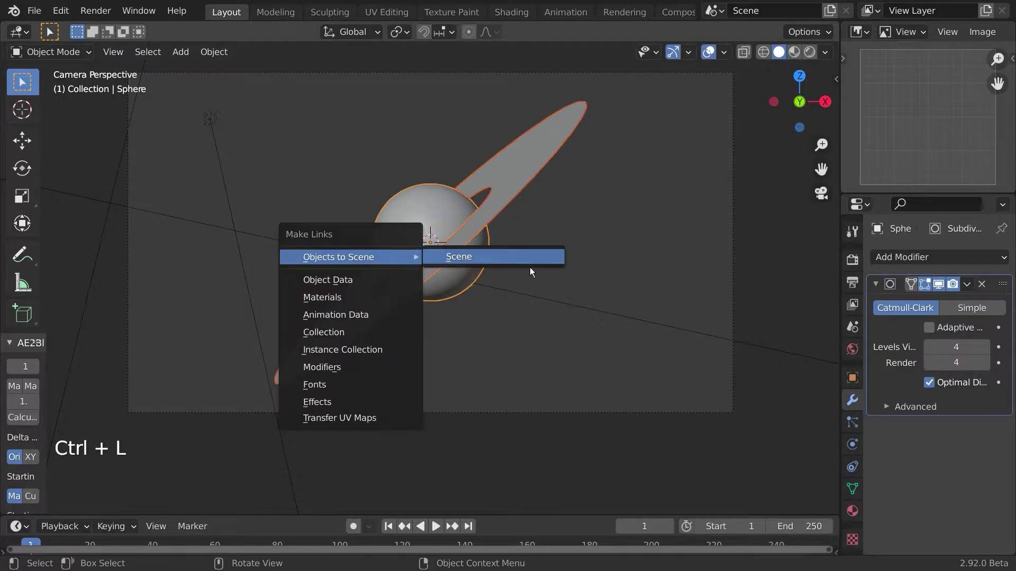
pyautogui.click(337, 366)
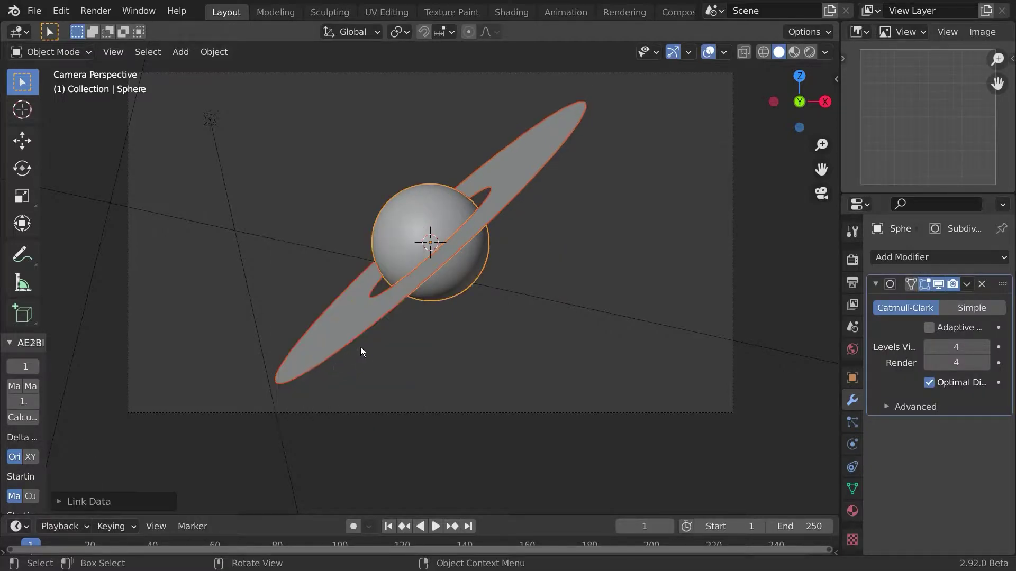
# In top view, duplicate the planet, place the copy beyond the ring's upper-left edge, and shrink it to a small moon
pyautogui.press('KP_7')
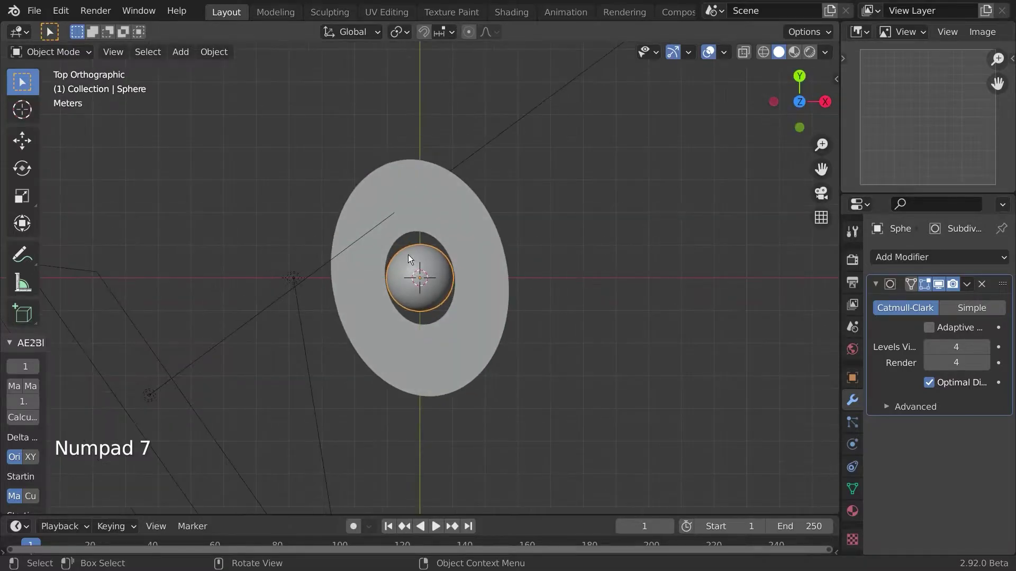
pyautogui.press('shift')
pyautogui.hotkey('shift', 'd')
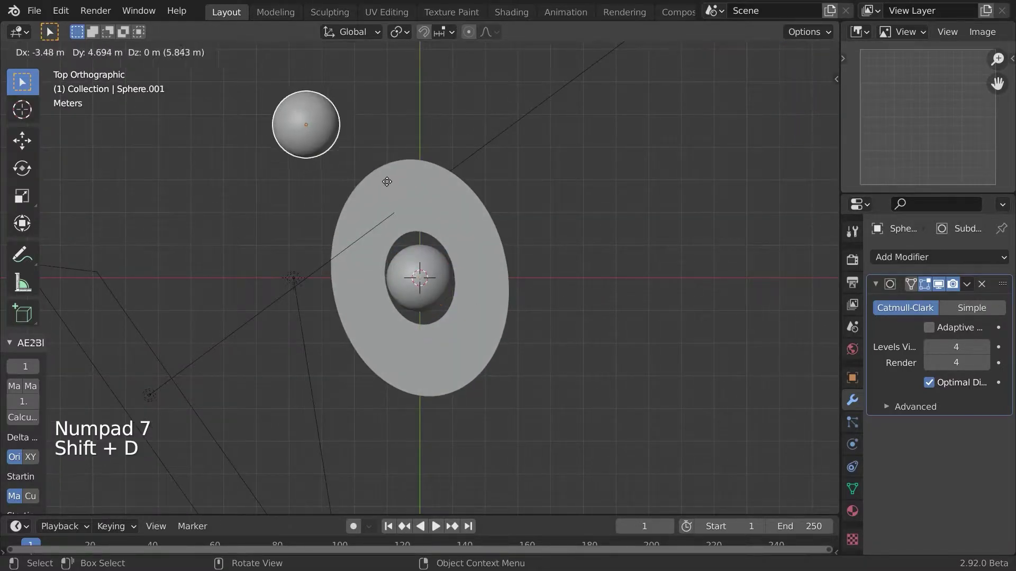
pyautogui.click(334, 130)
pyautogui.press('s')
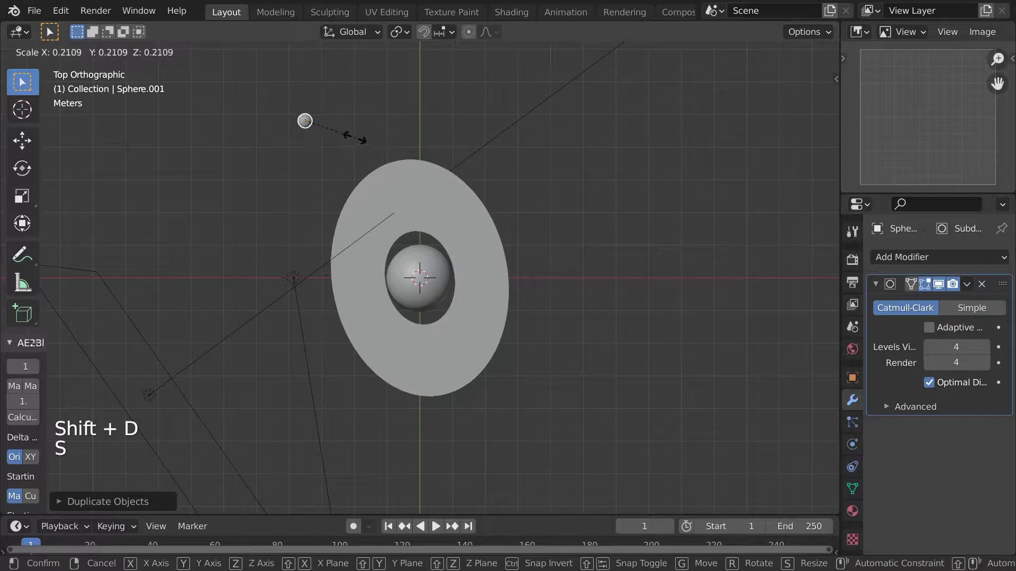
pyautogui.click(339, 122)
# Duplicate the small moon, place the copy below the ring in top view, and scale it up slightly
pyautogui.press('shift')
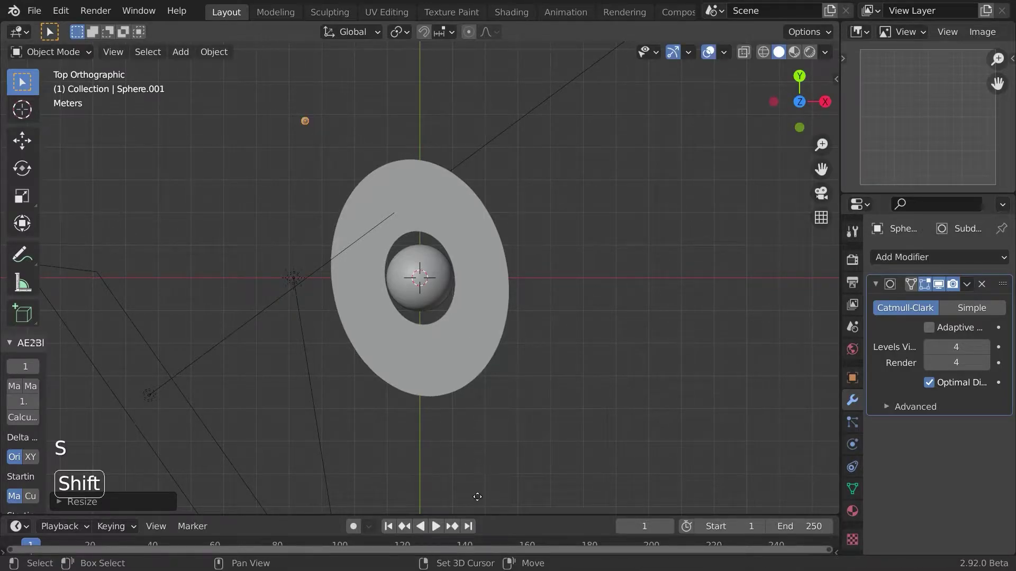
pyautogui.hotkey('shift', 'd')
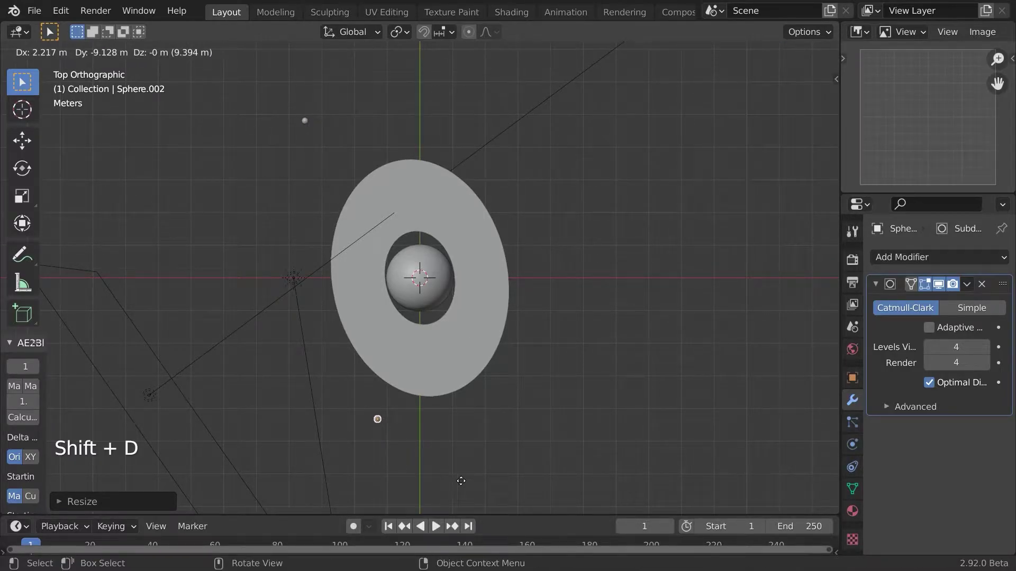
pyautogui.click(461, 481)
pyautogui.press('s')
pyautogui.click(585, 484)
# Return to camera view and shift the larger moon slightly left, keeping it beneath the ring
pyautogui.press('KP_0')
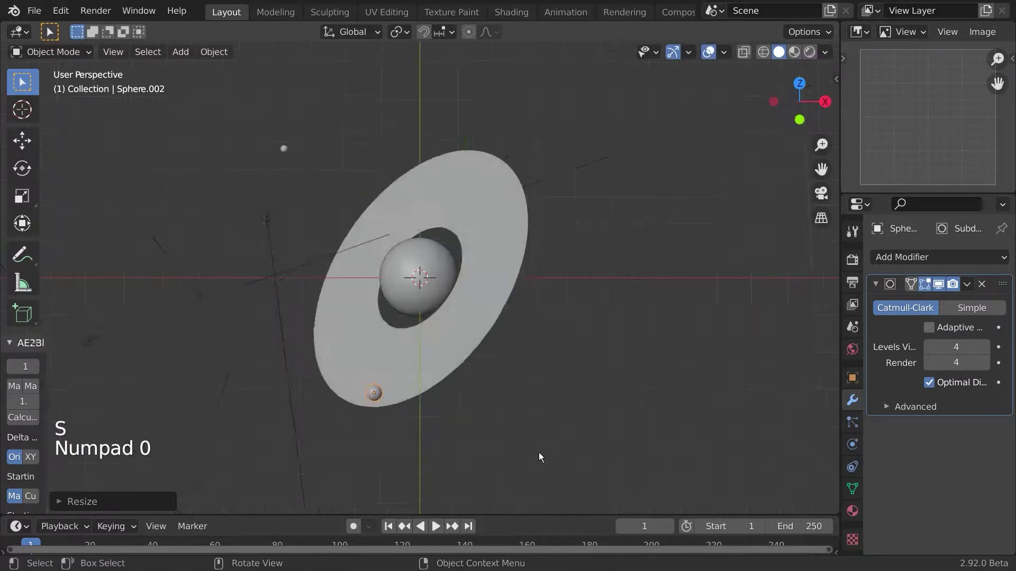
pyautogui.press('g')
pyautogui.press('s')
pyautogui.press('g')
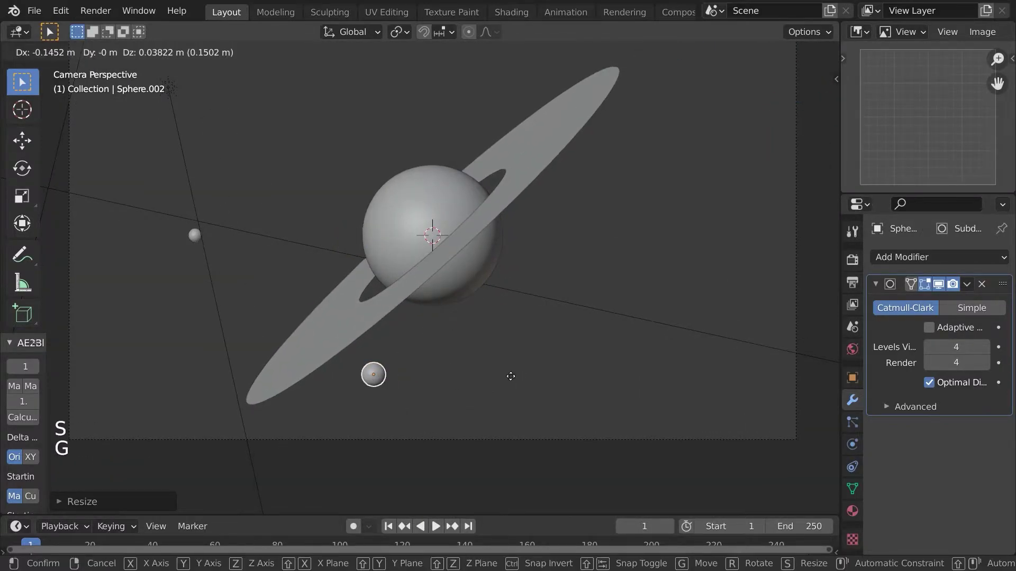
pyautogui.click(494, 374)
# Move the left moon closer to the planet, just above the ring, and scale it down
pyautogui.click(198, 245)
pyautogui.press('g')
pyautogui.press('s')
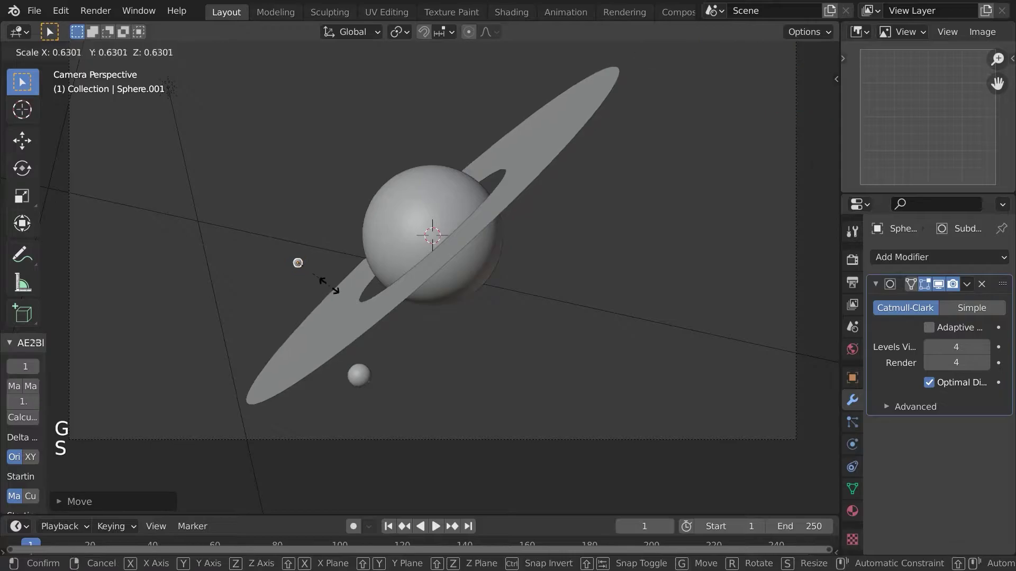
pyautogui.click(318, 278)
# Shrink the moon below the ring, nudge the left moon closer to the planet, and deselect everything
pyautogui.click(359, 376)
pyautogui.press('s')
pyautogui.click(441, 374)
pyautogui.press('a')
pyautogui.press('a')
pyautogui.scroll(-2, 446, 376)
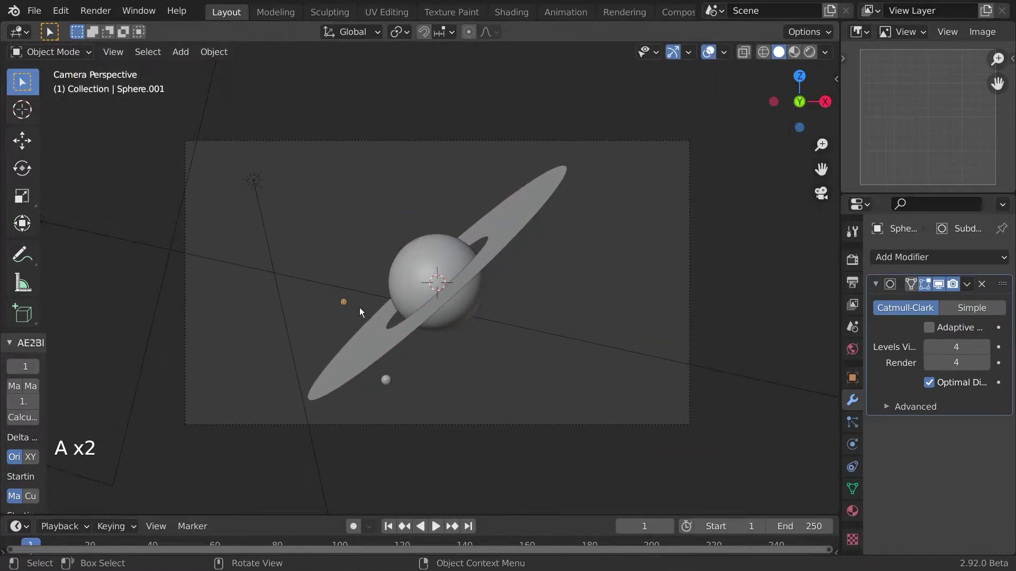
pyautogui.press('g')
pyautogui.click(375, 313)
pyautogui.press('a')
pyautogui.press('a')
# Switch the viewport to rendered shading and scale the moon below the ring down slightly
pyautogui.keyDown('shift'); pyautogui.moveTo(506, 363); pyautogui.dragTo(483, 354, button='middle'); pyautogui.keyUp('shift')
pyautogui.scroll(1, 497, 342)
pyautogui.click(809, 51)
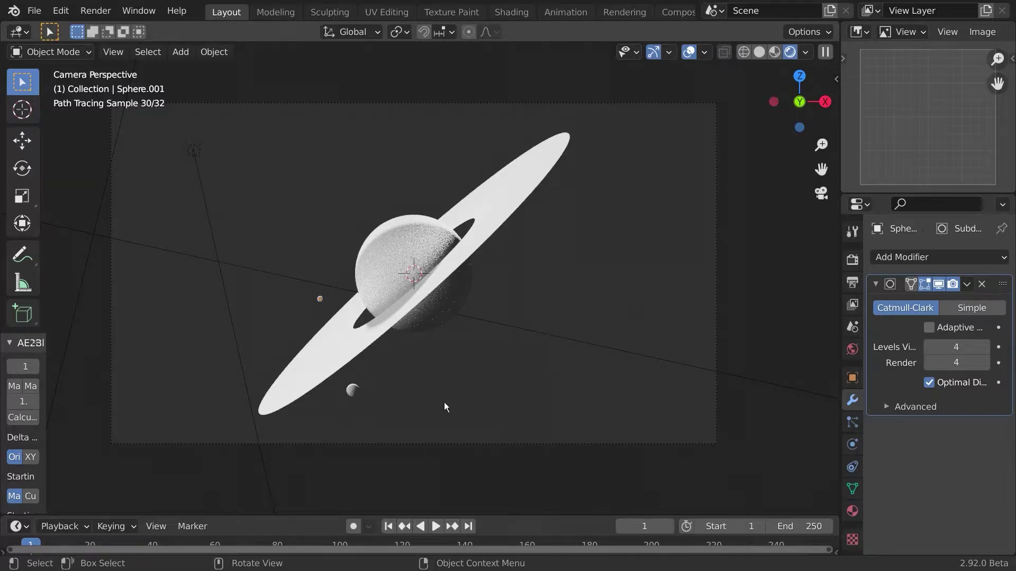
pyautogui.click(353, 390)
pyautogui.press('s')
pyautogui.click(434, 404)
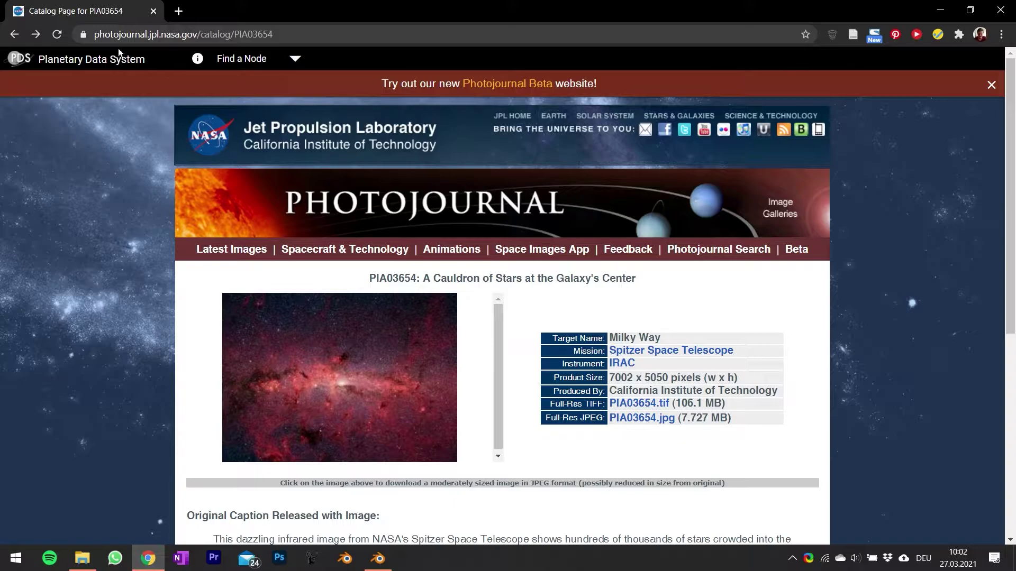
# Open the full-resolution JPEG PIA03654.jpg from the NASA Photojournal page in the browser and switch back to Blender
pyautogui.scroll(-1, 717, 204)
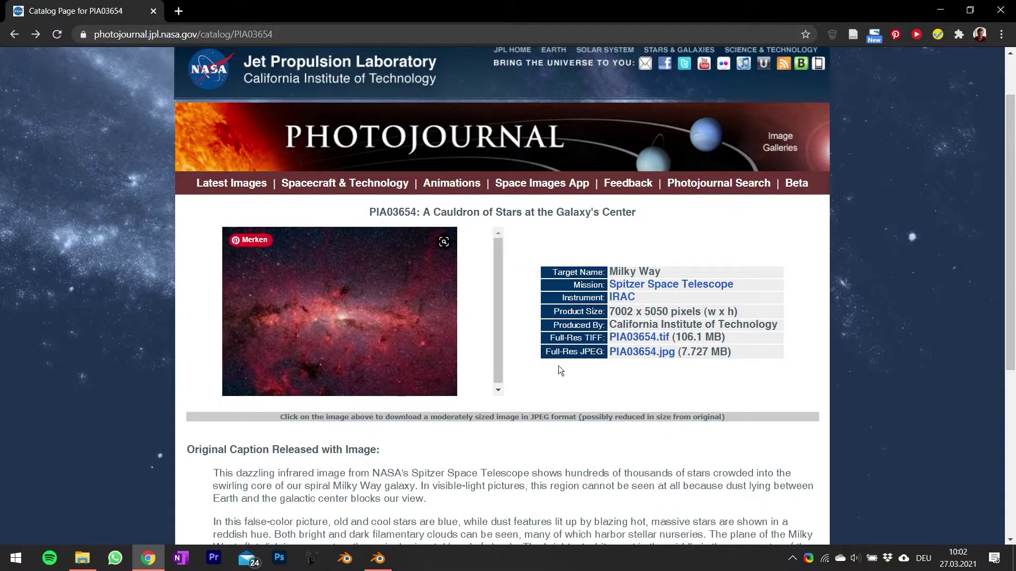
pyautogui.click(665, 354)
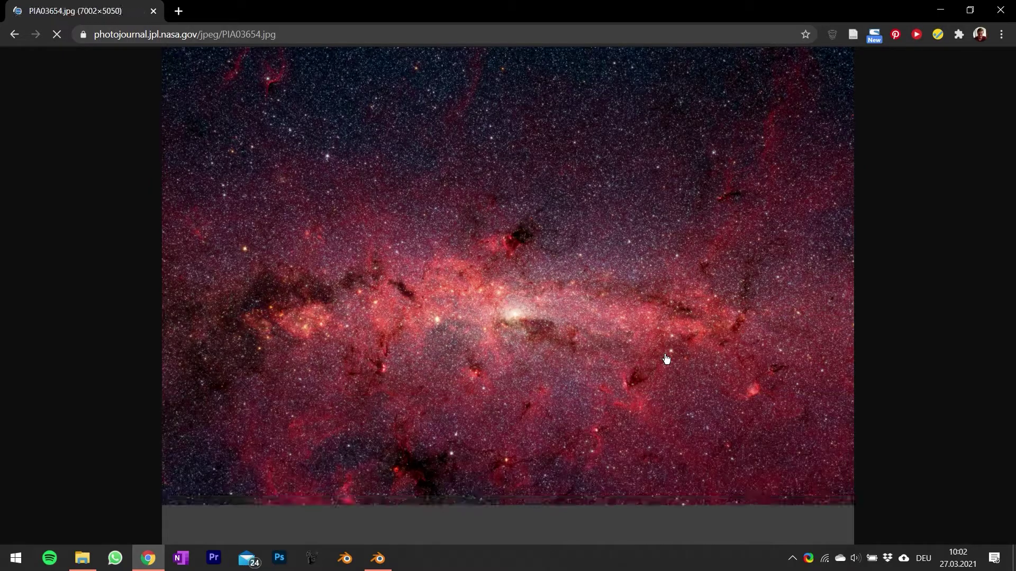
pyautogui.hotkey('alt', 'Tab')
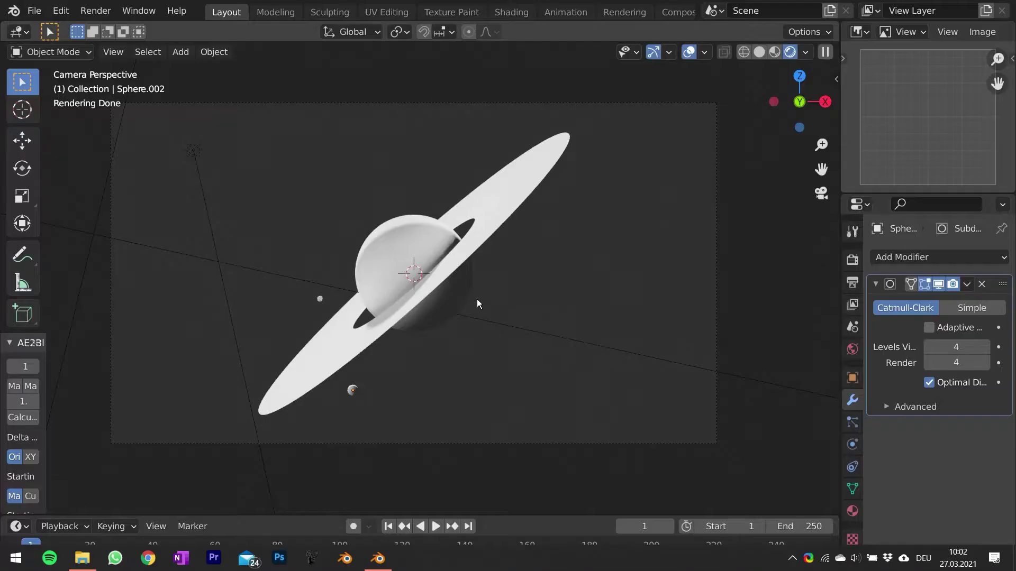
# Search the add-on preferences for "images", check whether Import Images as Planes is enabled, and close the preferences
pyautogui.click(60, 11)
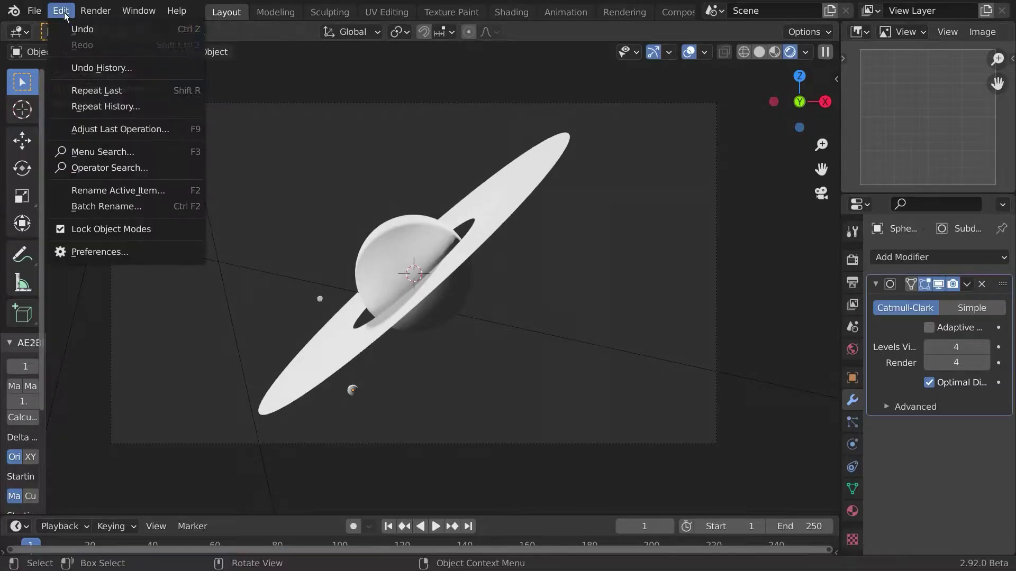
pyautogui.click(132, 257)
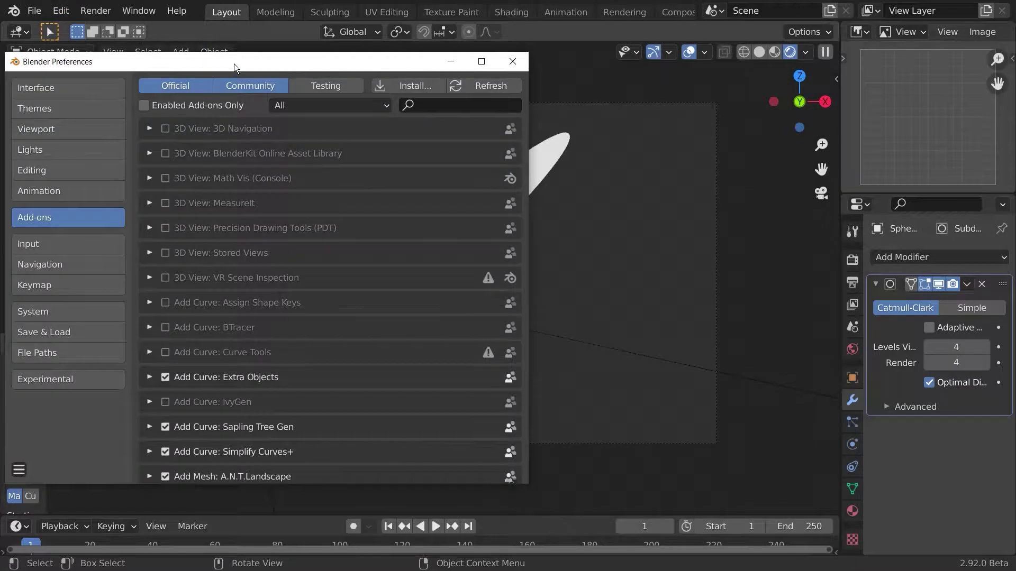
pyautogui.moveTo(234, 64); pyautogui.dragTo(375, 70)
pyautogui.click(608, 110)
pyautogui.write('images')
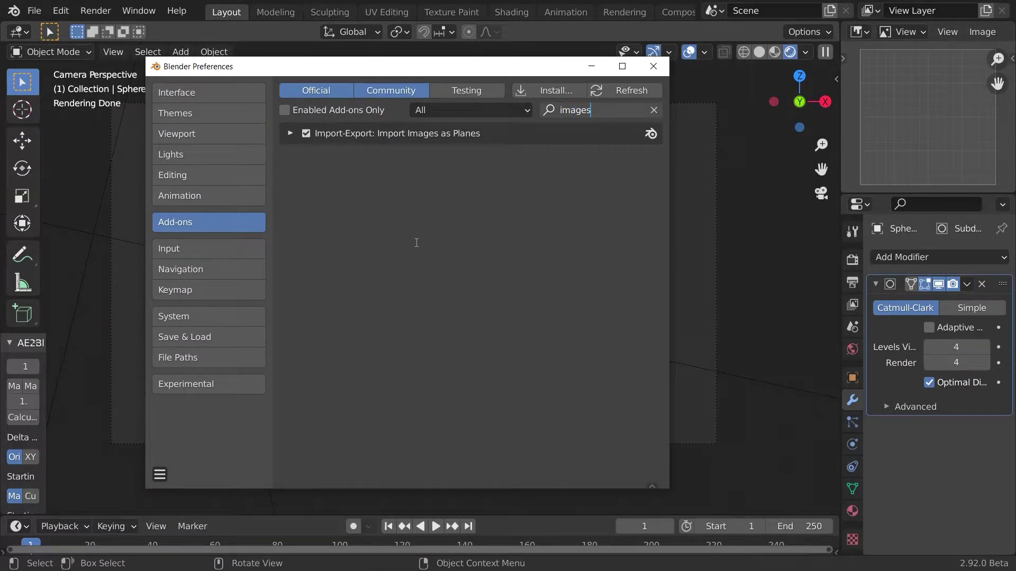
pyautogui.press('Return')
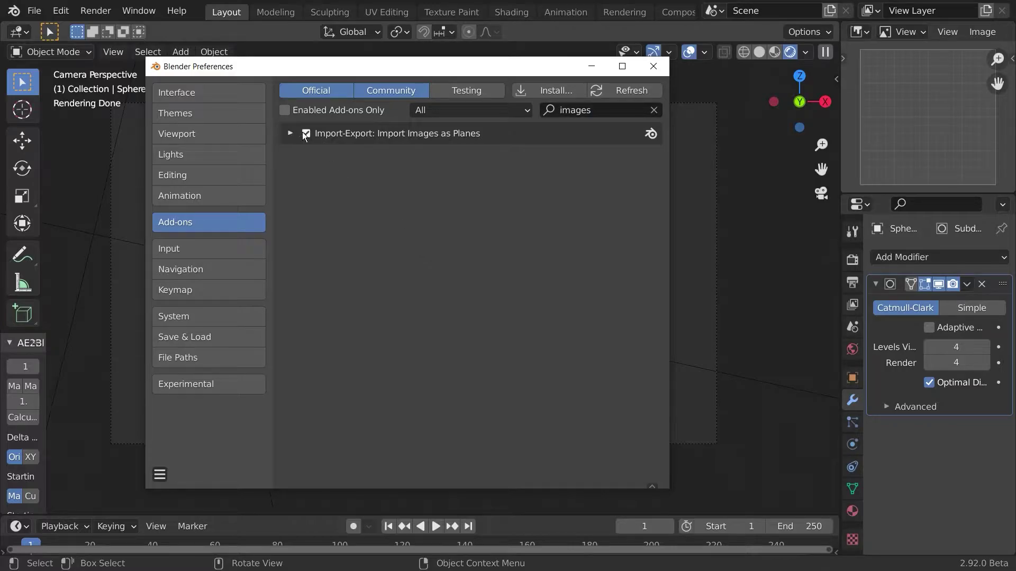
pyautogui.click(665, 68)
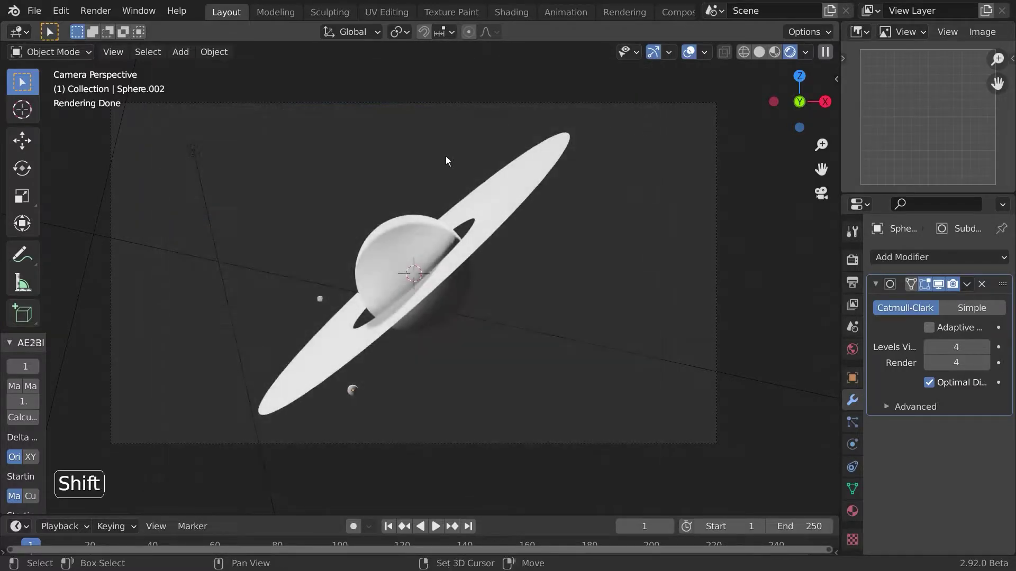
# Import PIA03654.jpg from the Downloads folder as an image plane with the Shadeless material setting
pyautogui.hotkey('shift', 'a')
pyautogui.moveTo(427, 218)
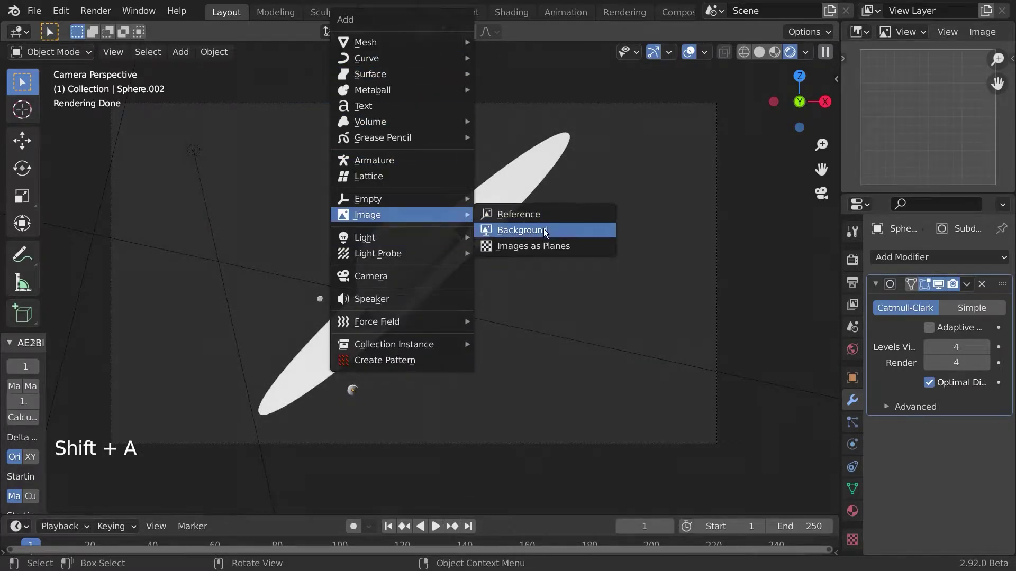
pyautogui.click(541, 248)
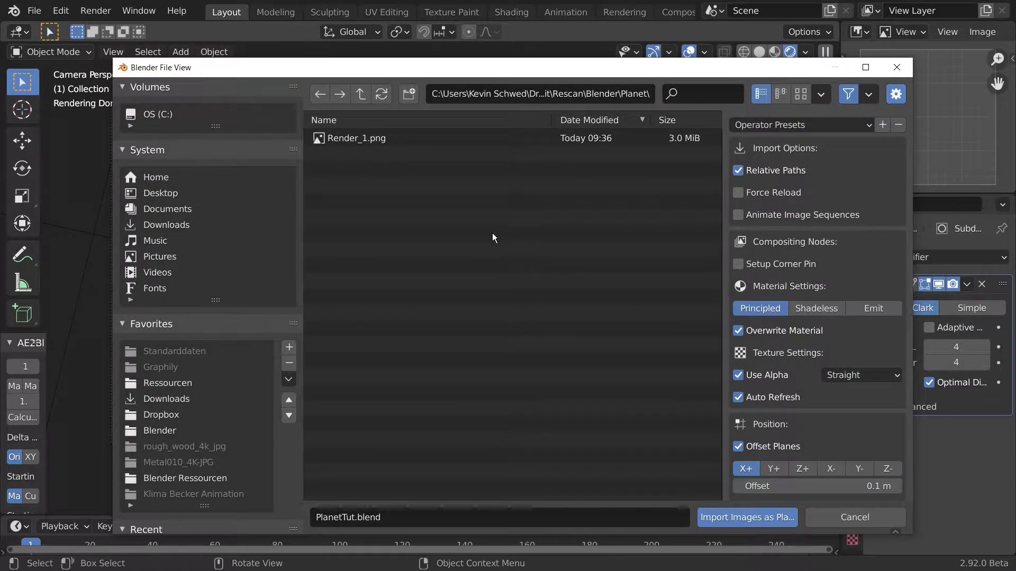
pyautogui.click(174, 227)
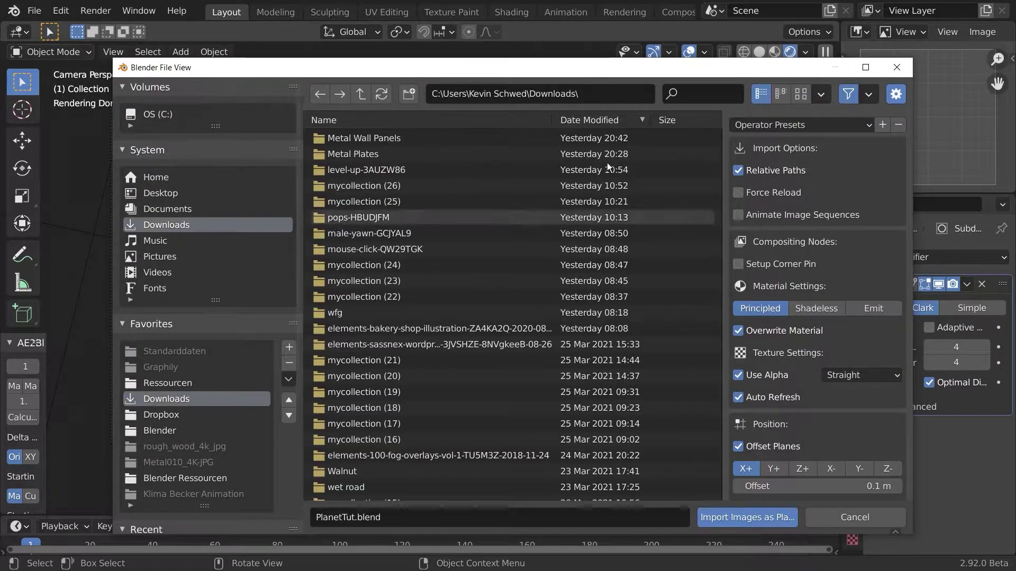
pyautogui.click(690, 94)
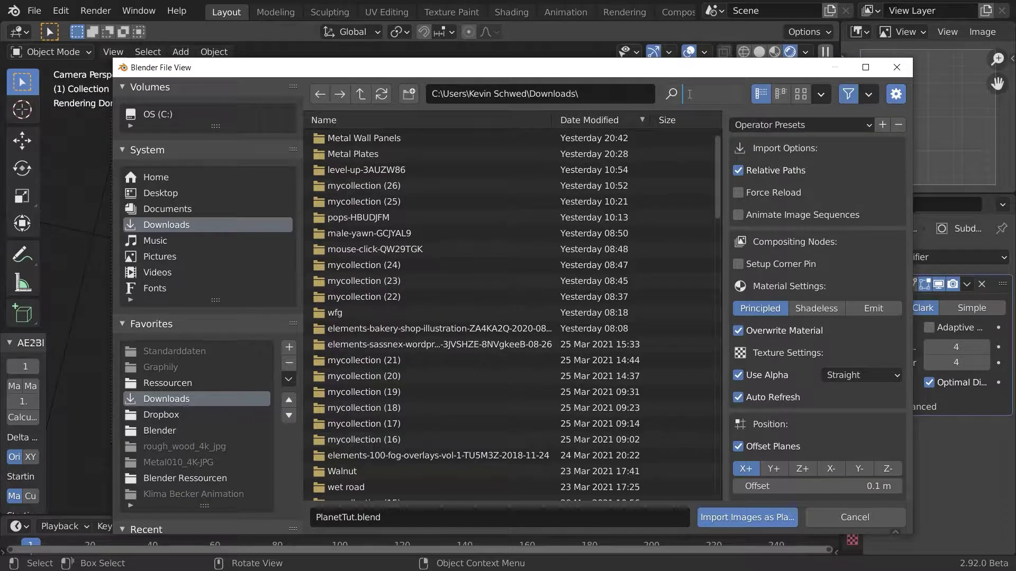
pyautogui.write('pia')
pyautogui.press('Return')
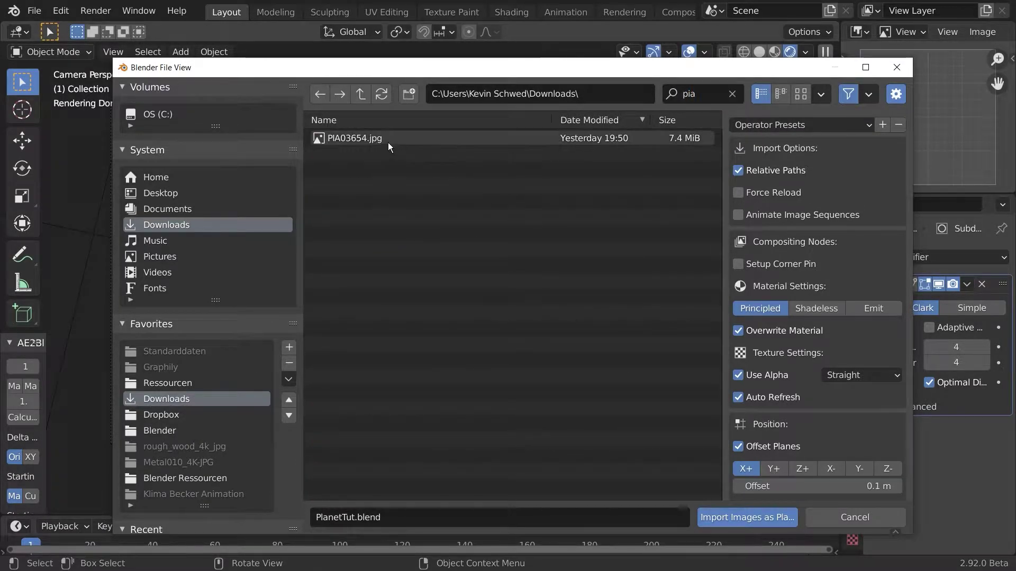
pyautogui.click(387, 141)
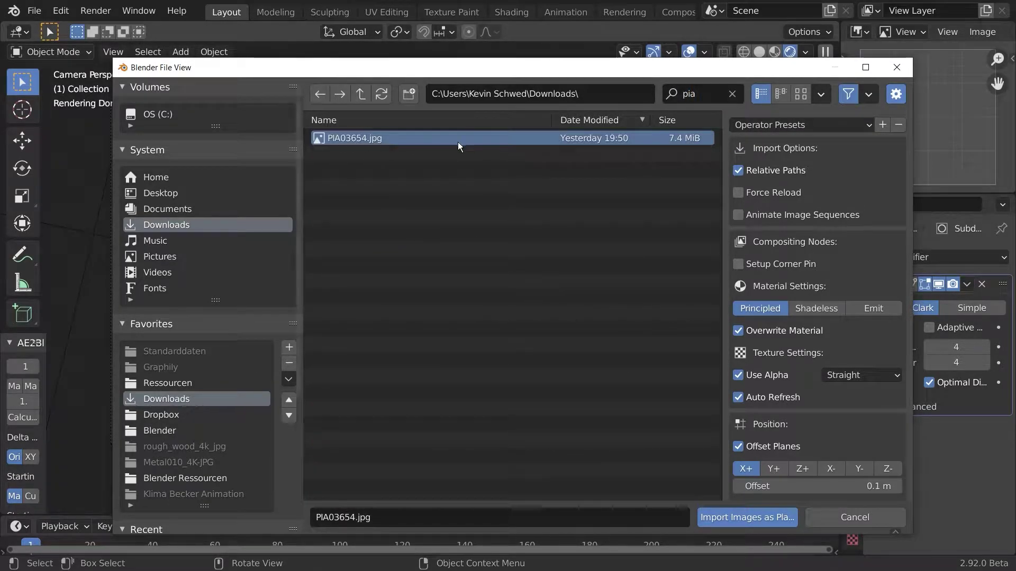
pyautogui.click(823, 310)
pyautogui.click(757, 517)
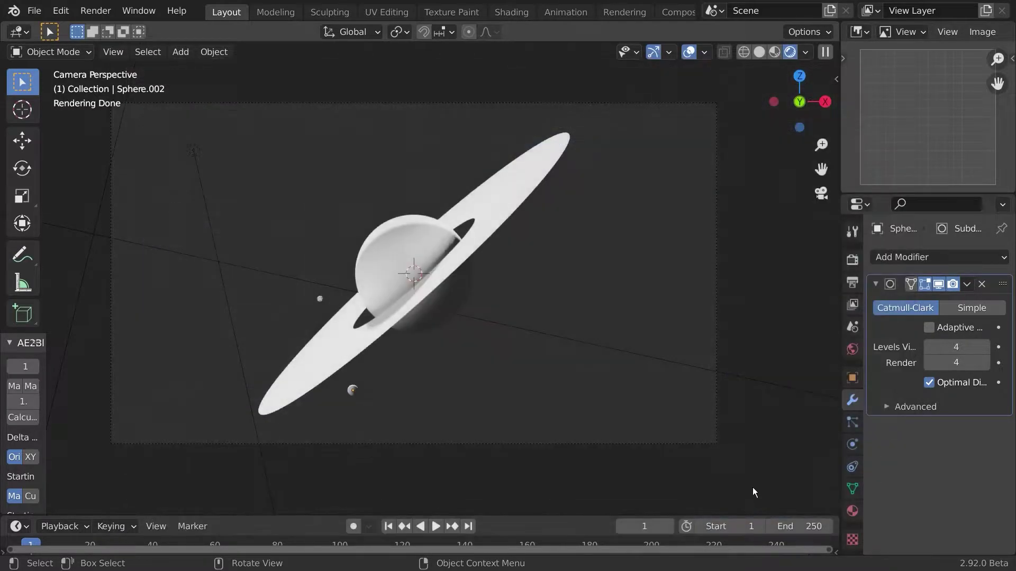
# Enlarge the galaxy image plane and rotate it about 42 degrees clockwise so it fills the camera frame
pyautogui.press('s')
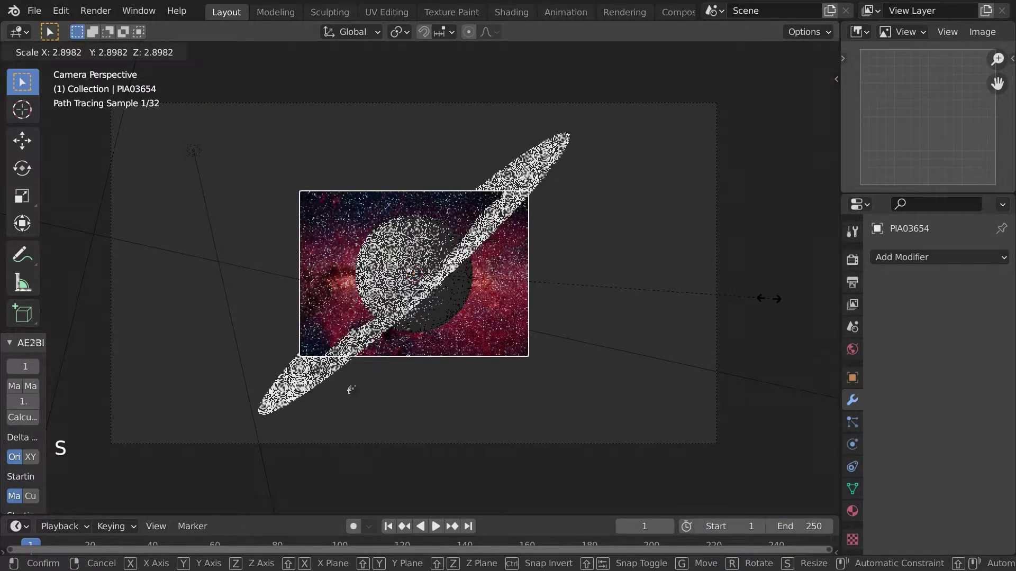
pyautogui.click(769, 299)
pyautogui.press('s')
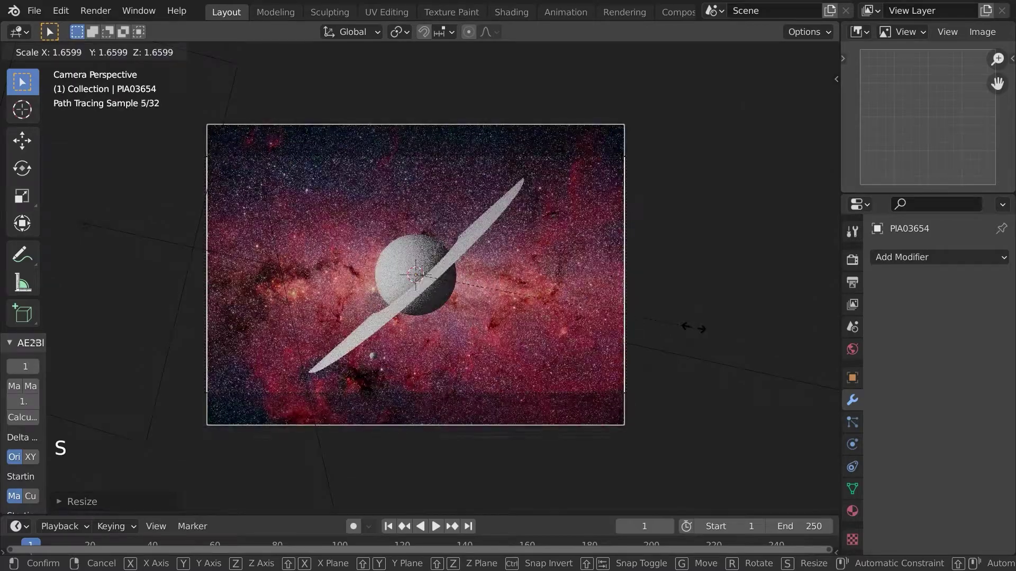
pyautogui.click(693, 328)
pyautogui.press('r')
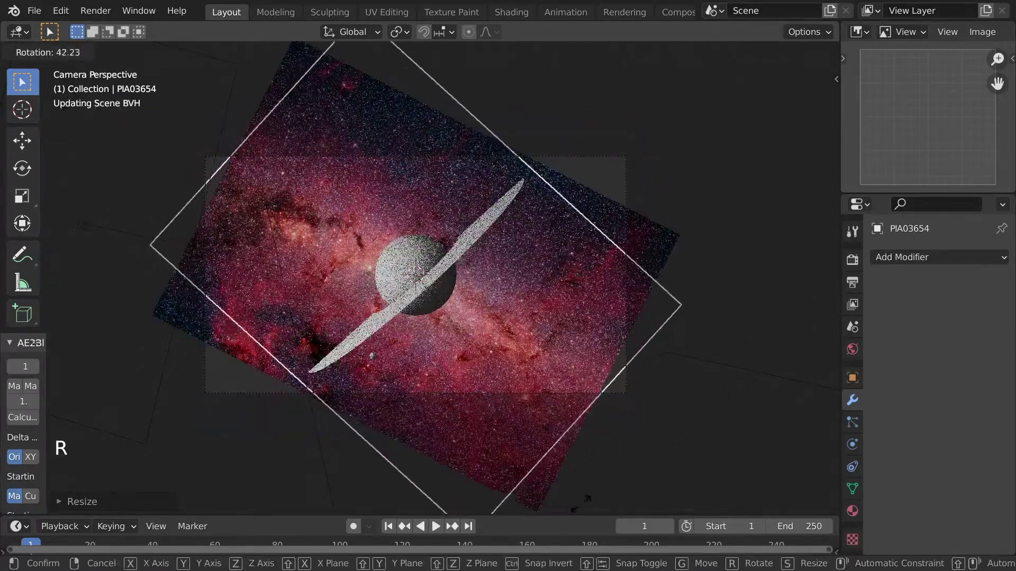
pyautogui.click(581, 503)
pyautogui.press('s')
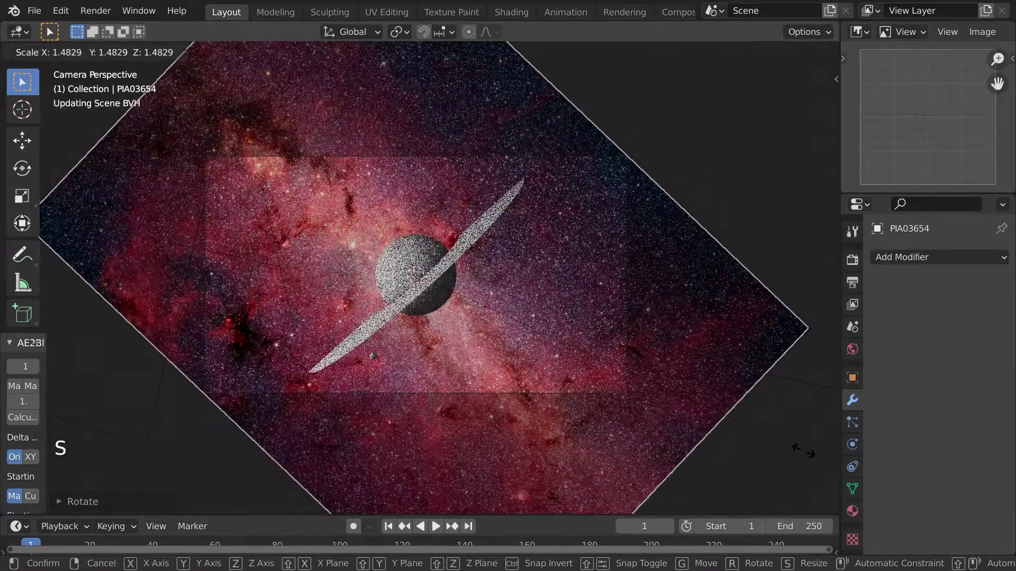
pyautogui.click(803, 450)
# Move the galaxy image plane along the global Y axis and rescale it so it still fills the camera frame
pyautogui.press('g')
pyautogui.press('y')
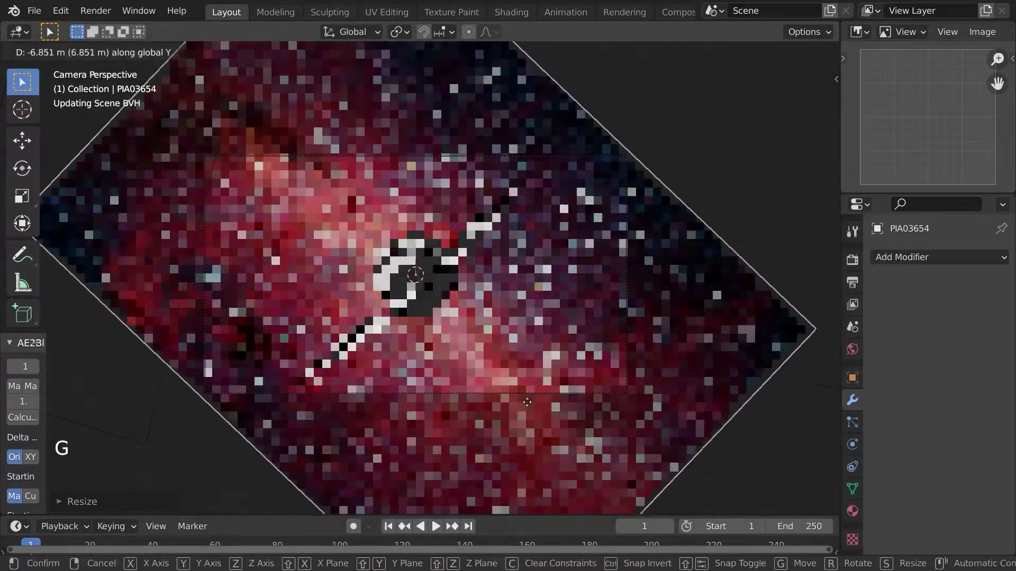
pyautogui.click(610, 417)
pyautogui.press('g')
pyautogui.press('y')
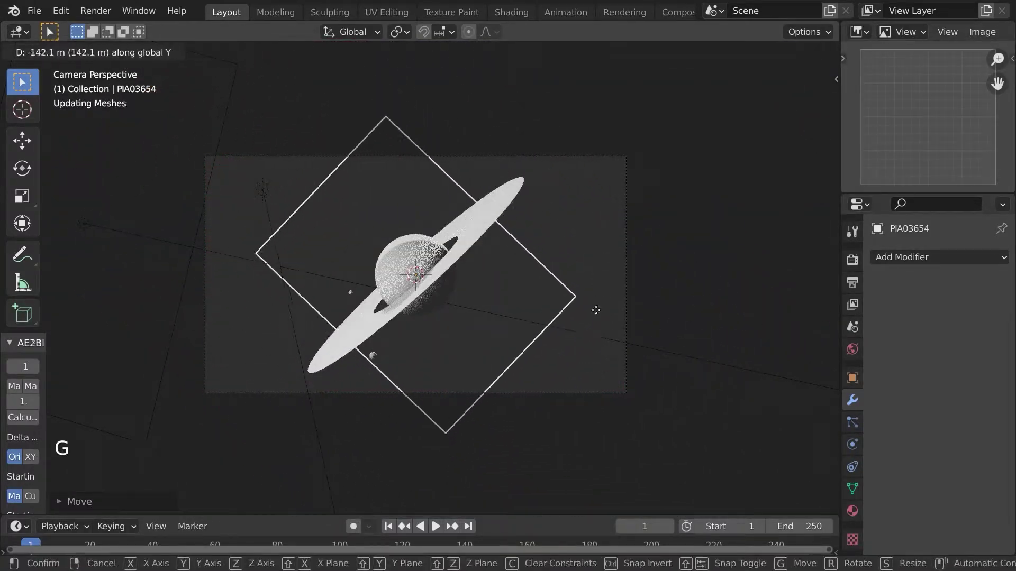
pyautogui.click(600, 313)
pyautogui.press('s')
pyautogui.click(36, 186)
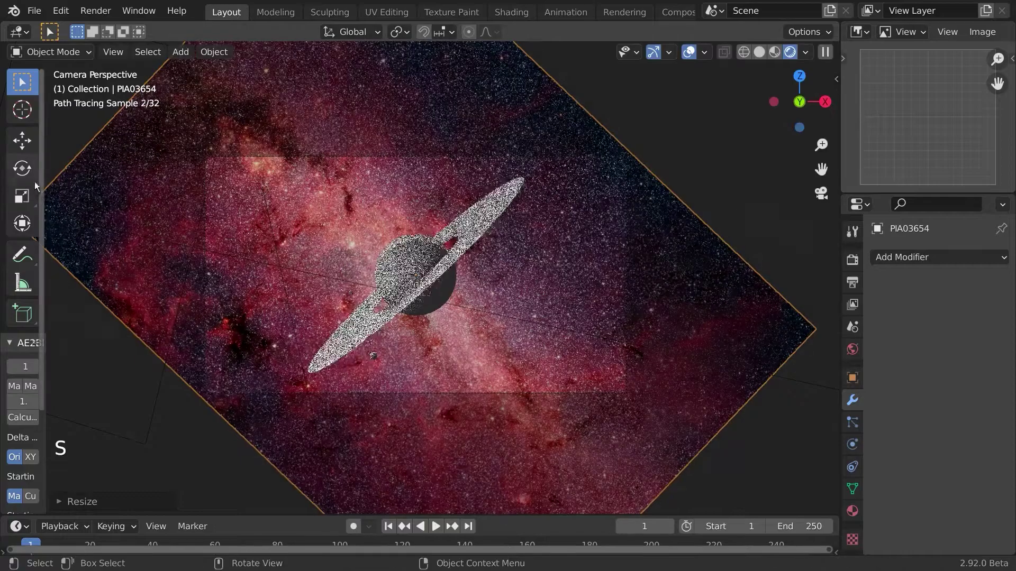
# Set the camera's passepartout opacity to 1 in its viewport display settings
pyautogui.click(527, 393)
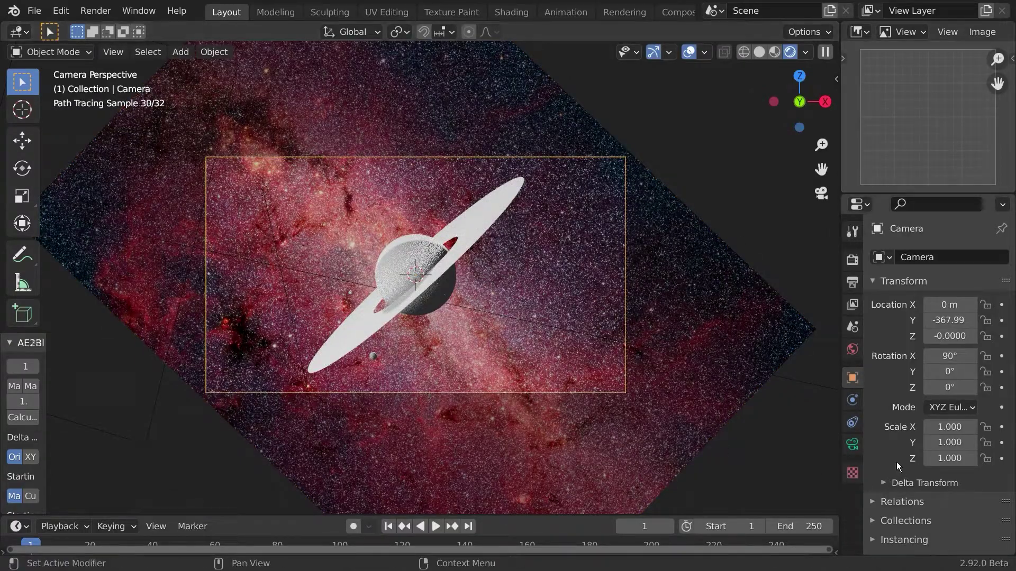
pyautogui.click(851, 444)
pyautogui.scroll(-5, 894, 444)
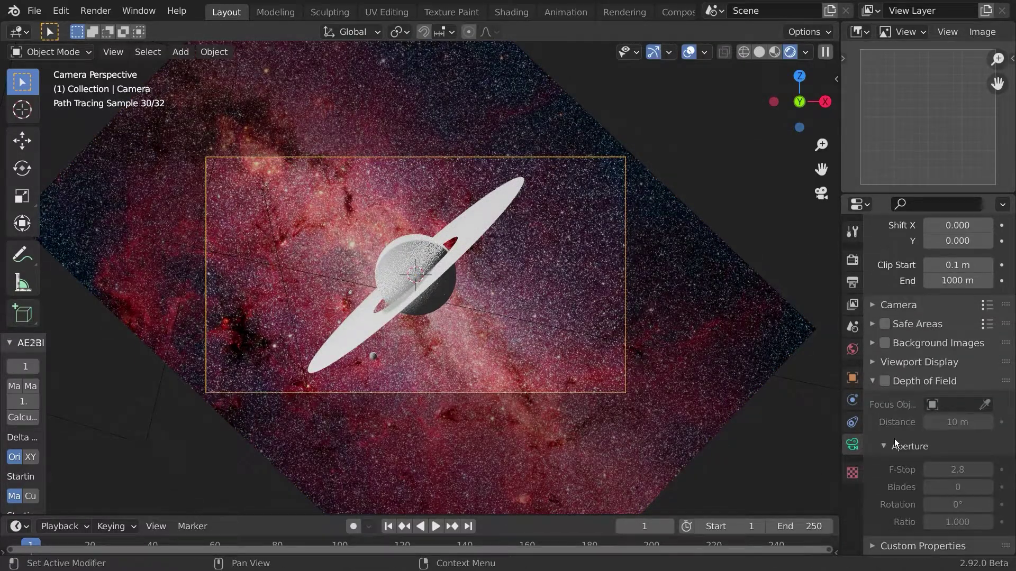
pyautogui.click(929, 364)
pyautogui.scroll(-3, 910, 381)
pyautogui.doubleClick(953, 413)
pyautogui.write('1')
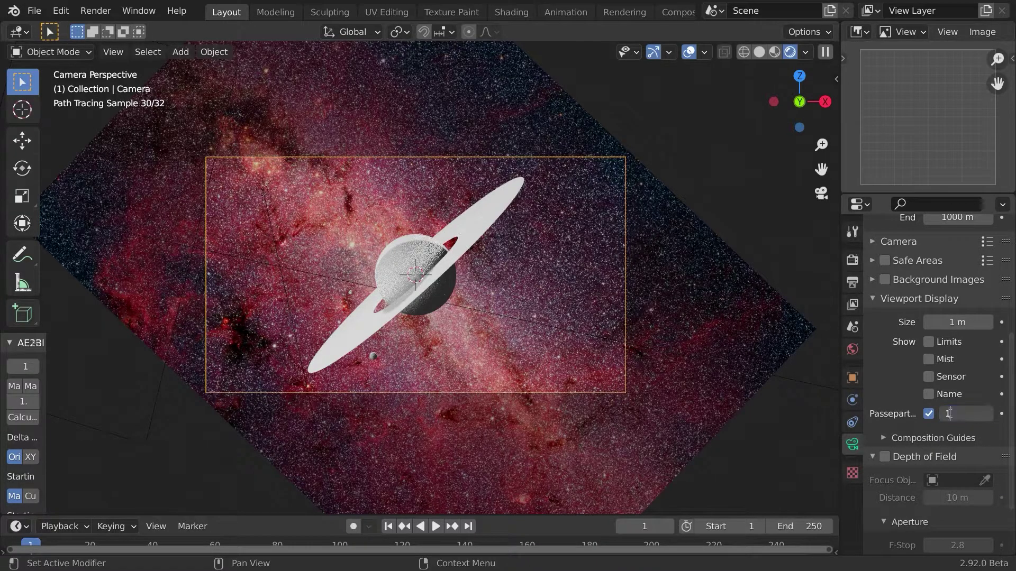
pyautogui.press('Return')
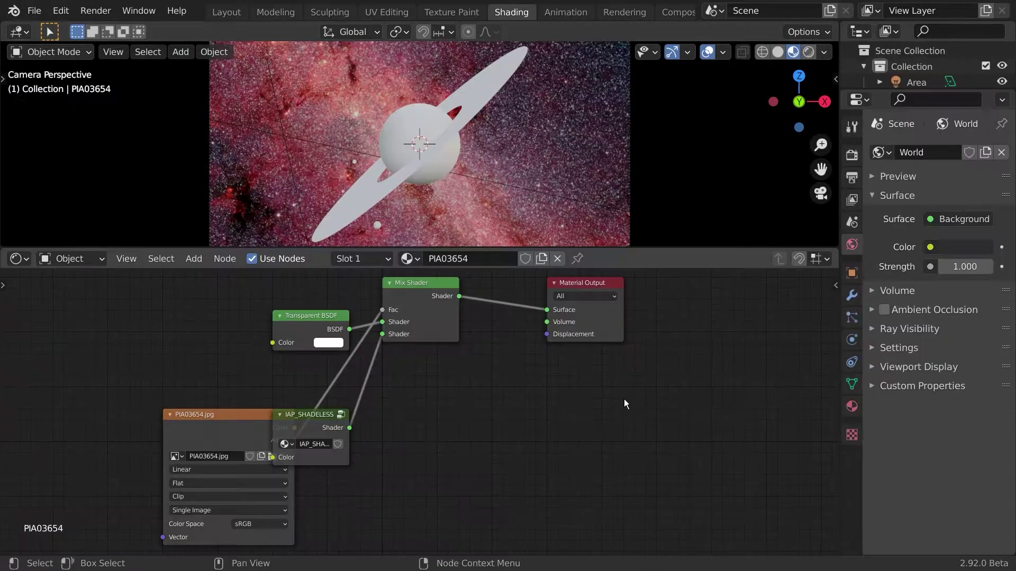
# In the Shading workspace, move the PIA03654.jpg image texture node farther from the IAP_SHADELESS node to free space between them
pyautogui.moveTo(196, 424); pyautogui.dragTo(48, 356)
pyautogui.moveTo(267, 404); pyautogui.dragTo(527, 355, button='middle')
pyautogui.scroll(4, 527, 356)
pyautogui.moveTo(494, 404); pyautogui.dragTo(503, 560, button='middle')
pyautogui.moveTo(331, 434); pyautogui.dragTo(110, 344)
pyautogui.moveTo(500, 453); pyautogui.dragTo(506, 400, button='middle')
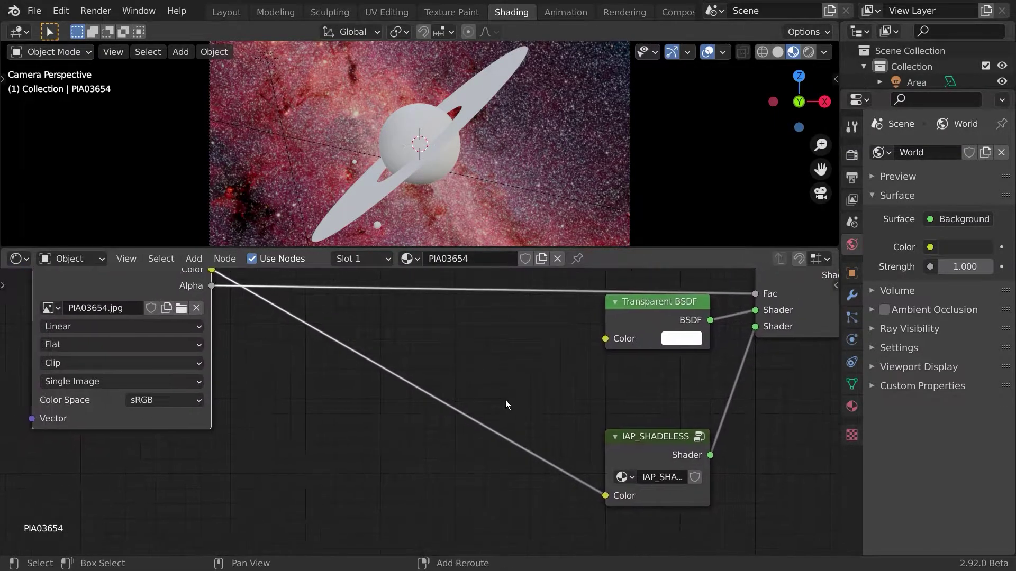
# Insert a Hue Saturation Value node on the link between the galaxy image's color output and the IAP_SHADELESS node
pyautogui.hotkey('shift', 'a')
pyautogui.click(471, 385)
pyautogui.write('hu')
pyautogui.press('Return')
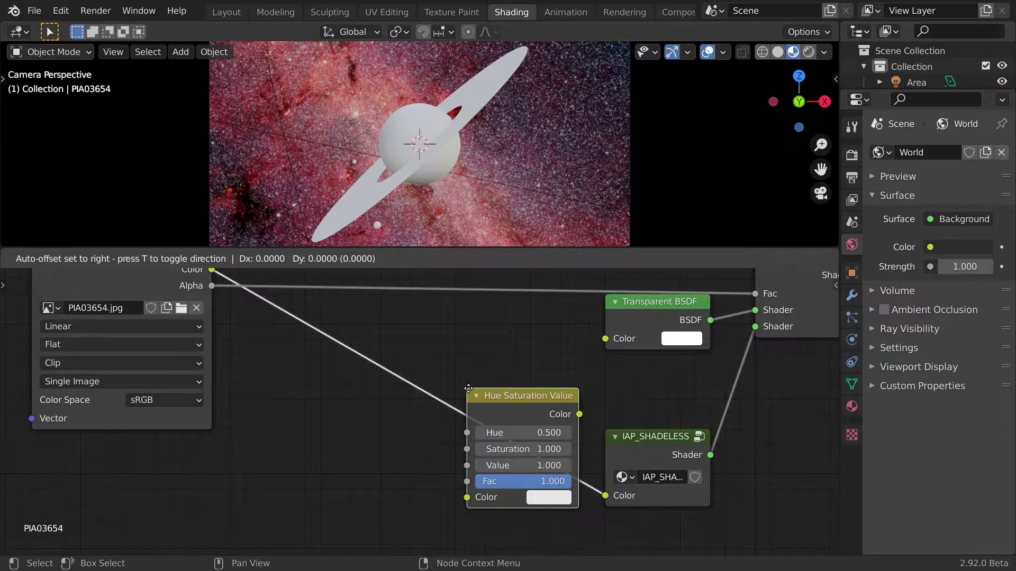
pyautogui.click(319, 344)
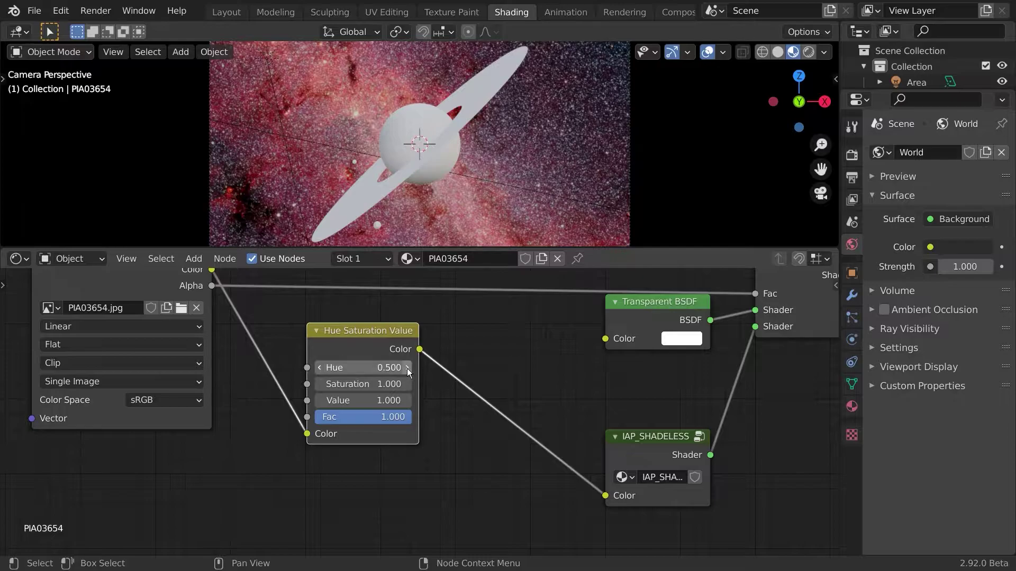
# Set the Hue Saturation Value node to hue 0.6, saturation 0.2 and value 0.3
pyautogui.click(408, 367)
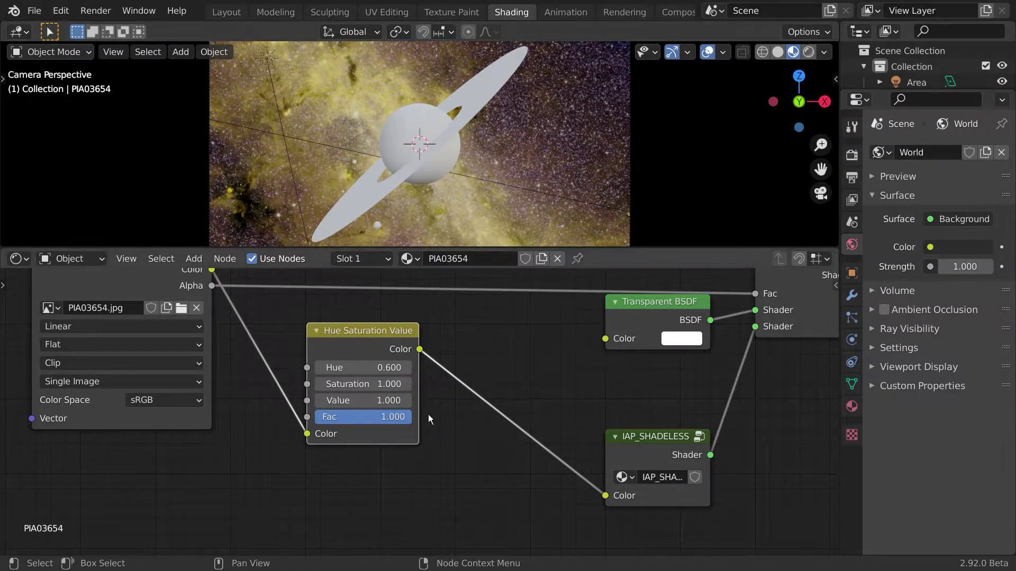
pyautogui.click(363, 385)
pyautogui.write('.2')
pyautogui.press('Return')
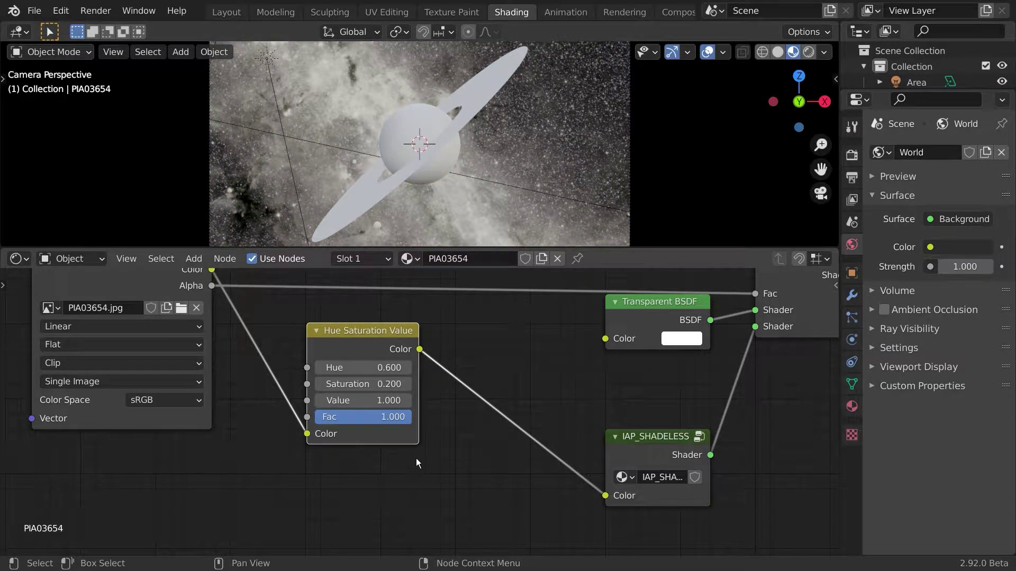
pyautogui.click(392, 403)
pyautogui.write('.3')
pyautogui.press('Return')
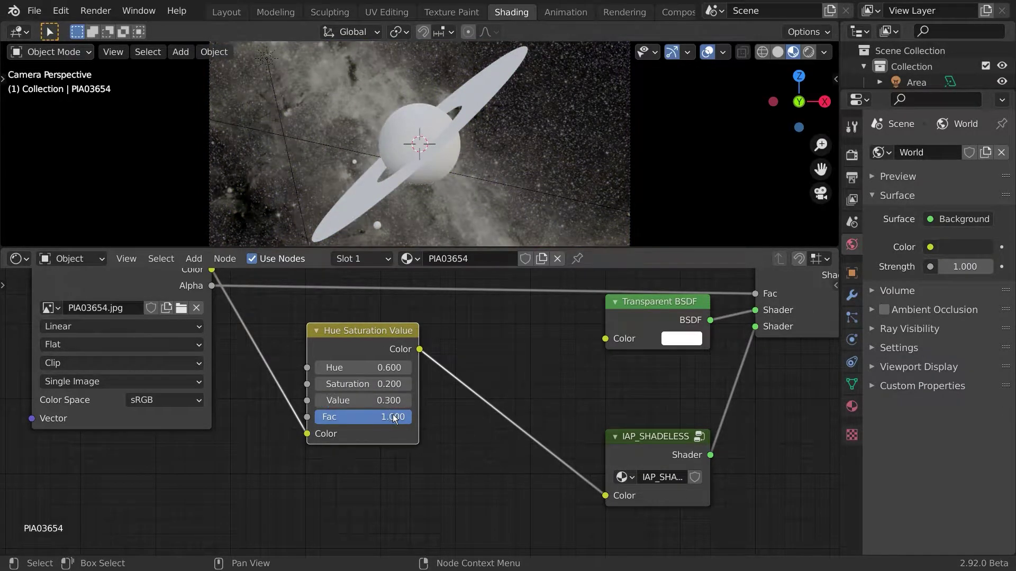
# Make room beside the Hue Saturation Value node and insert an RGB Curves node between it and the IAP_SHADELESS node
pyautogui.moveTo(354, 349); pyautogui.dragTo(264, 346)
pyautogui.hotkey('shift', 'a')
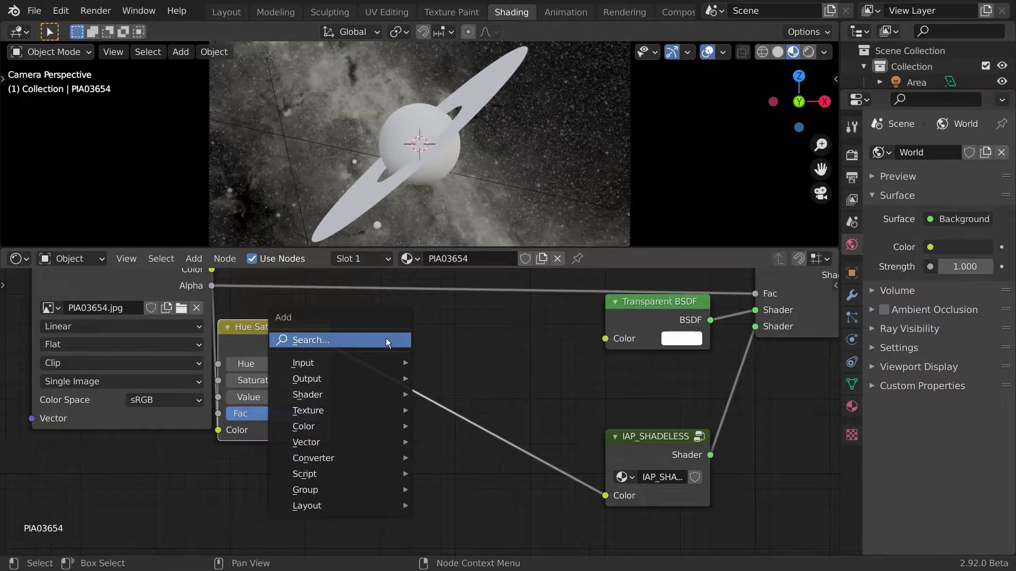
pyautogui.click(385, 340)
pyautogui.write('rgb')
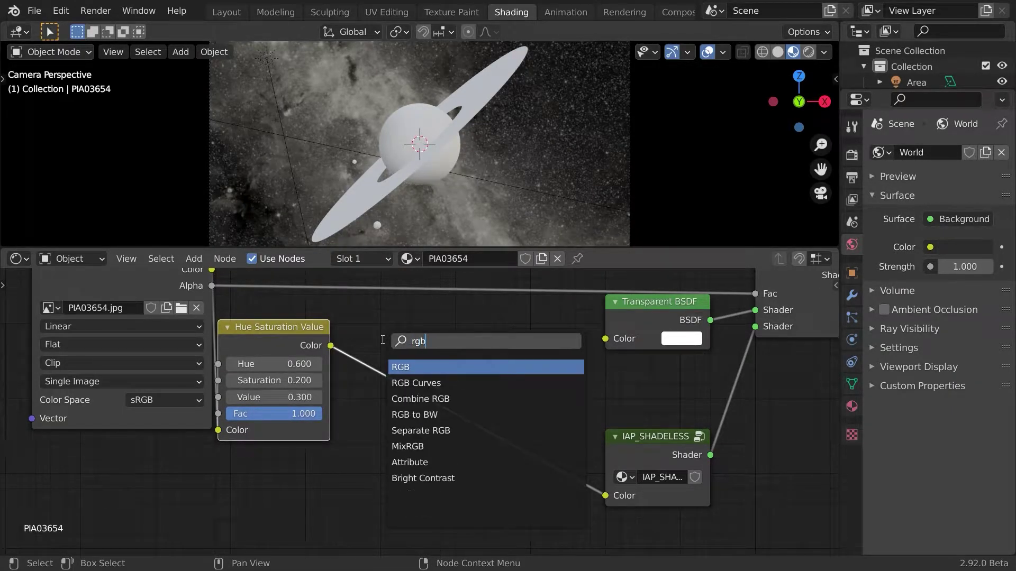
pyautogui.click(416, 383)
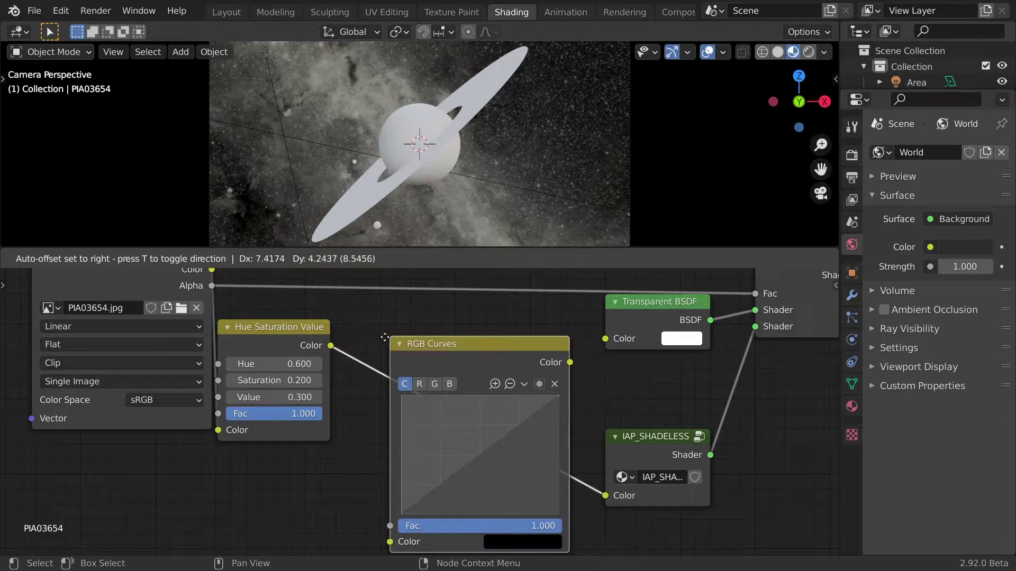
pyautogui.click(430, 359)
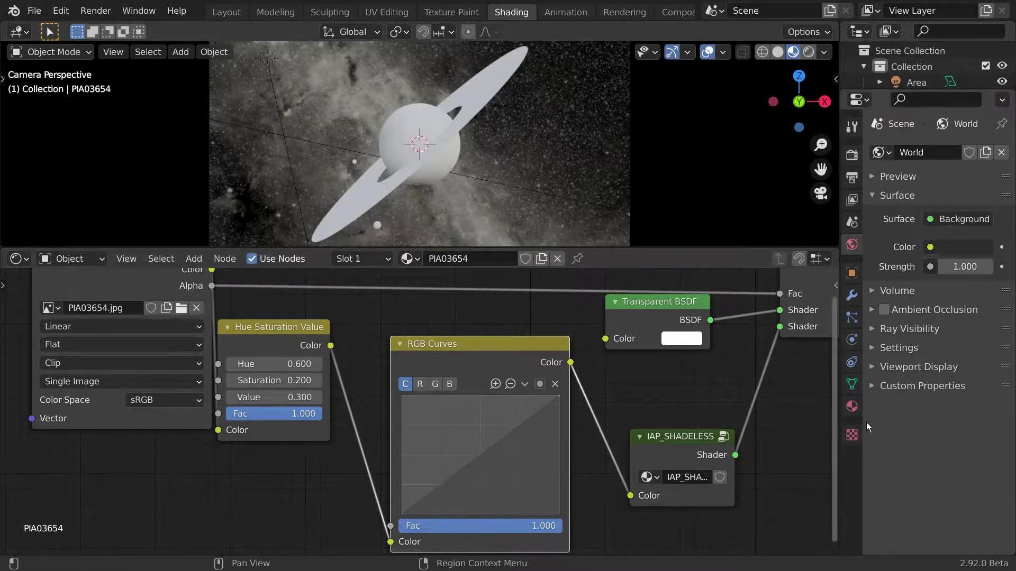
# Set the Look in the scene's color management to Medium Contrast
pyautogui.click(852, 127)
pyautogui.click(855, 157)
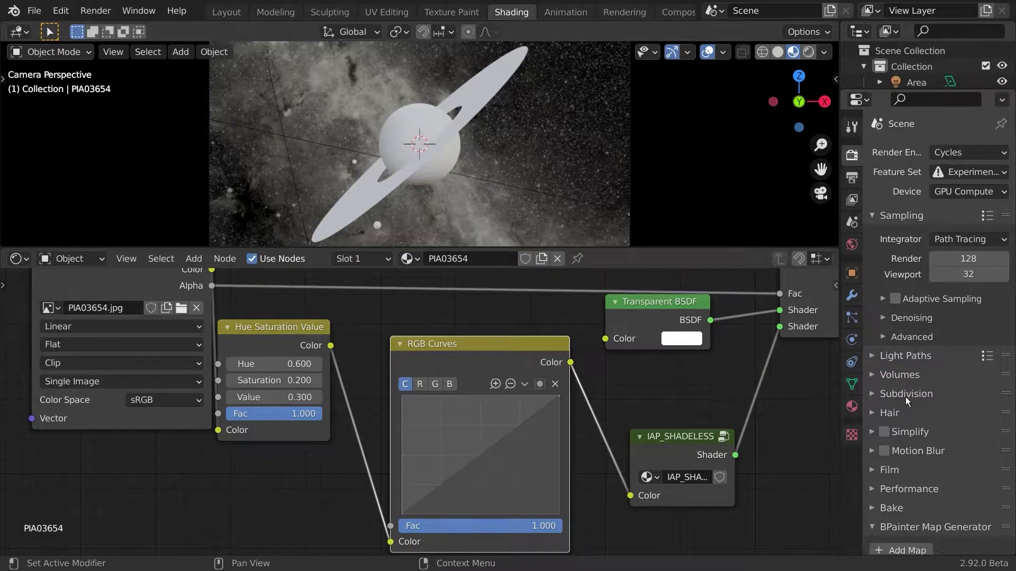
pyautogui.scroll(-10, 915, 397)
pyautogui.click(926, 545)
pyautogui.scroll(-7, 926, 546)
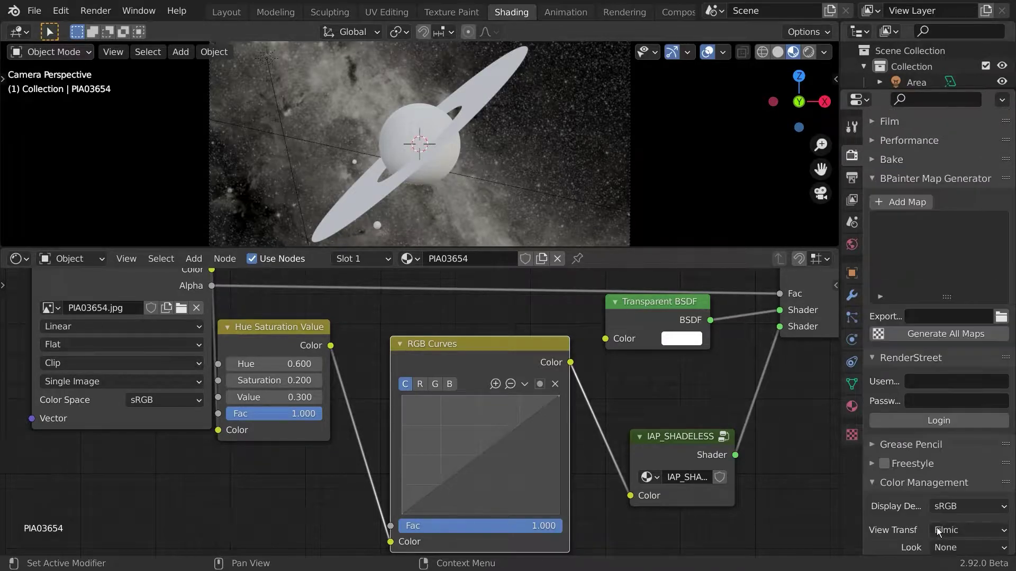
pyautogui.click(966, 463)
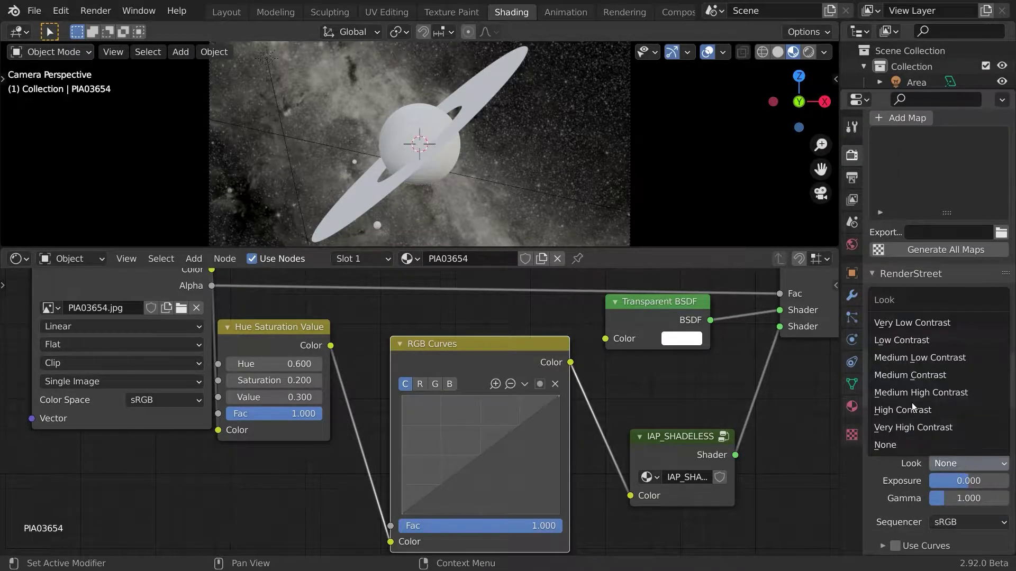
pyautogui.click(910, 374)
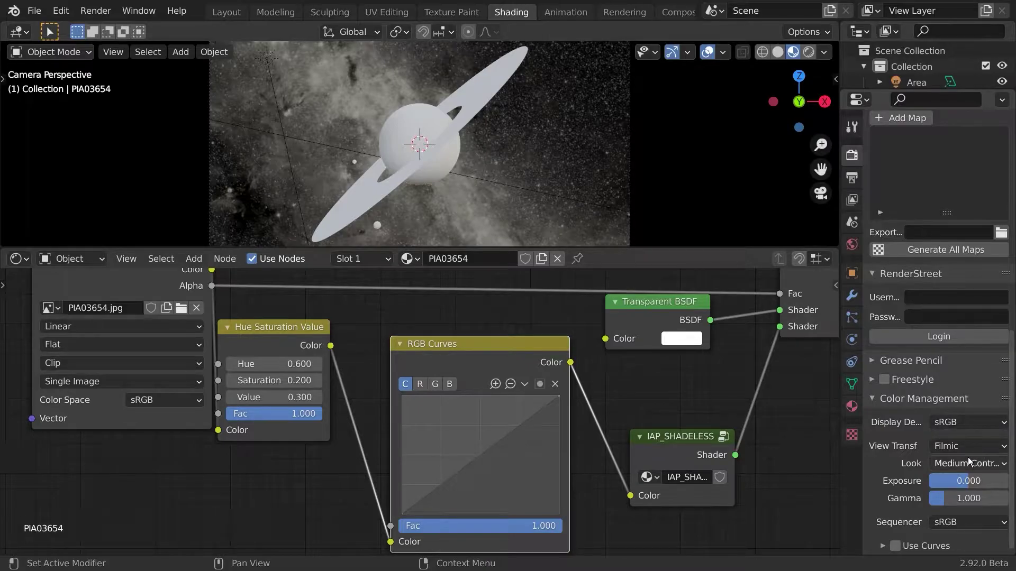
# Shape the RGB curve into an S with a lower point near X 0.42, Y 0.14 and an upper point near X 0.71, Y 0.72
pyautogui.moveTo(426, 455); pyautogui.dragTo(423, 440, button='middle')
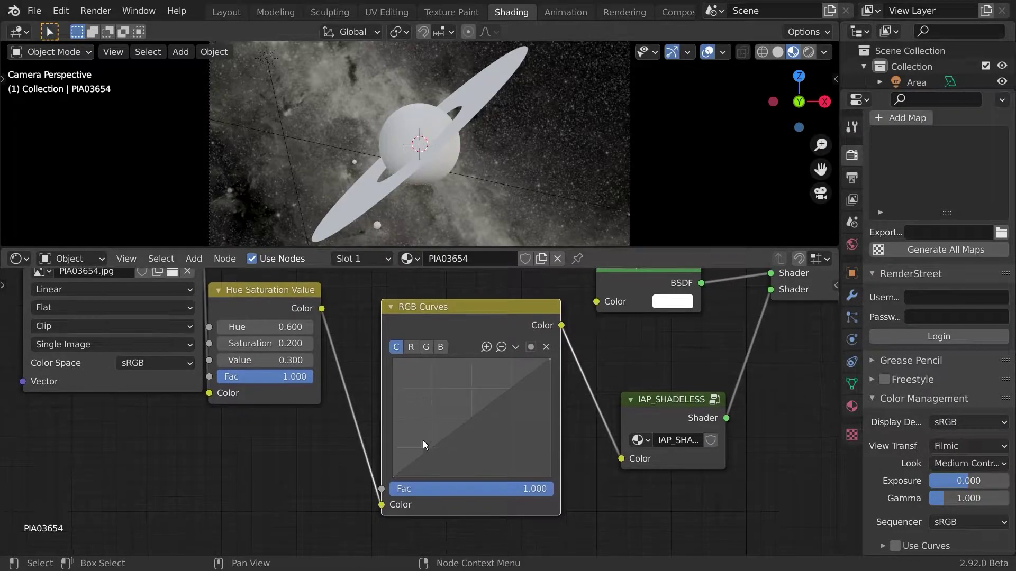
pyautogui.moveTo(437, 446); pyautogui.dragTo(456, 464)
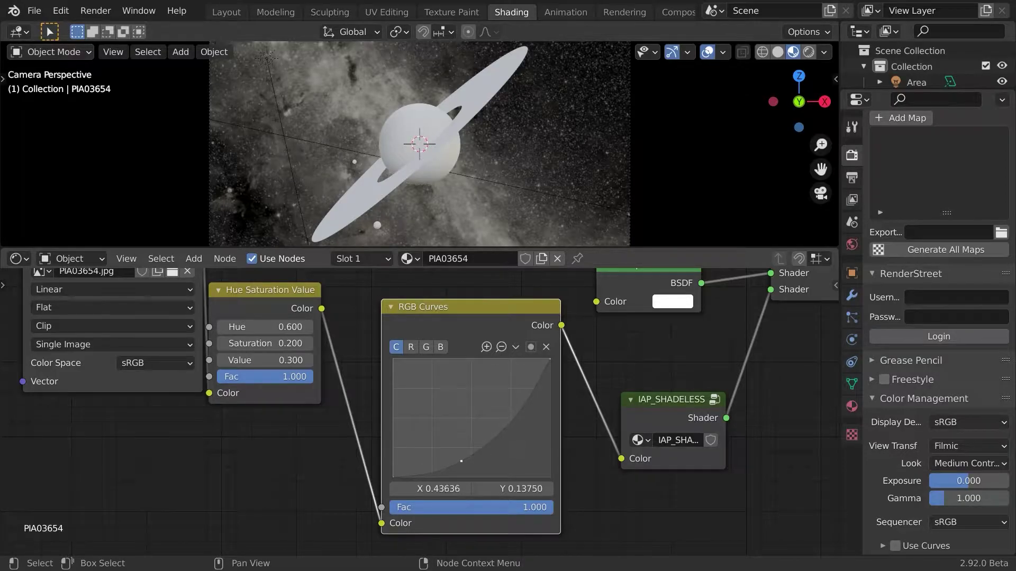
pyautogui.moveTo(461, 461); pyautogui.dragTo(458, 461)
pyautogui.moveTo(526, 402); pyautogui.dragTo(510, 397)
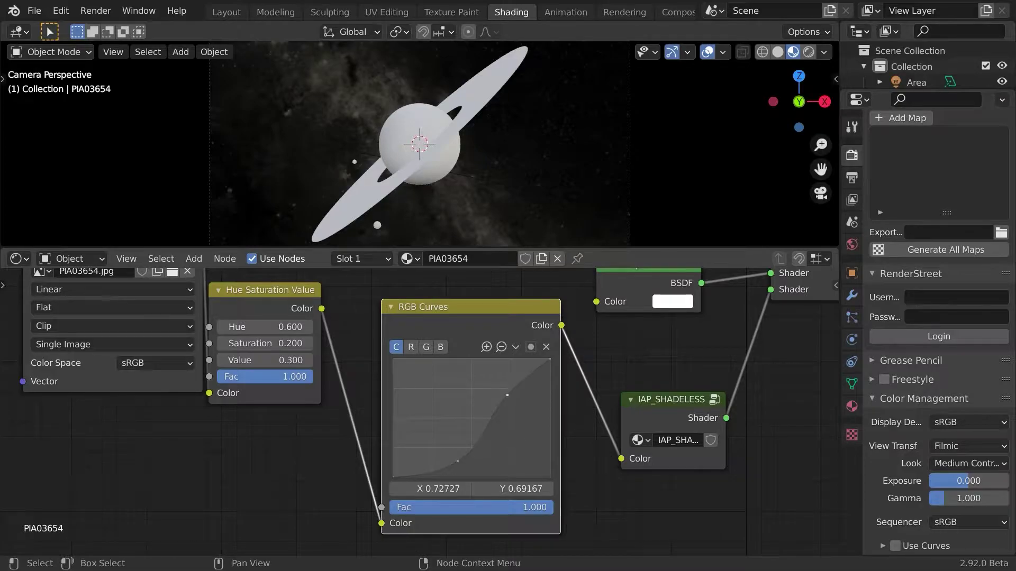
pyautogui.moveTo(512, 394); pyautogui.dragTo(508, 393)
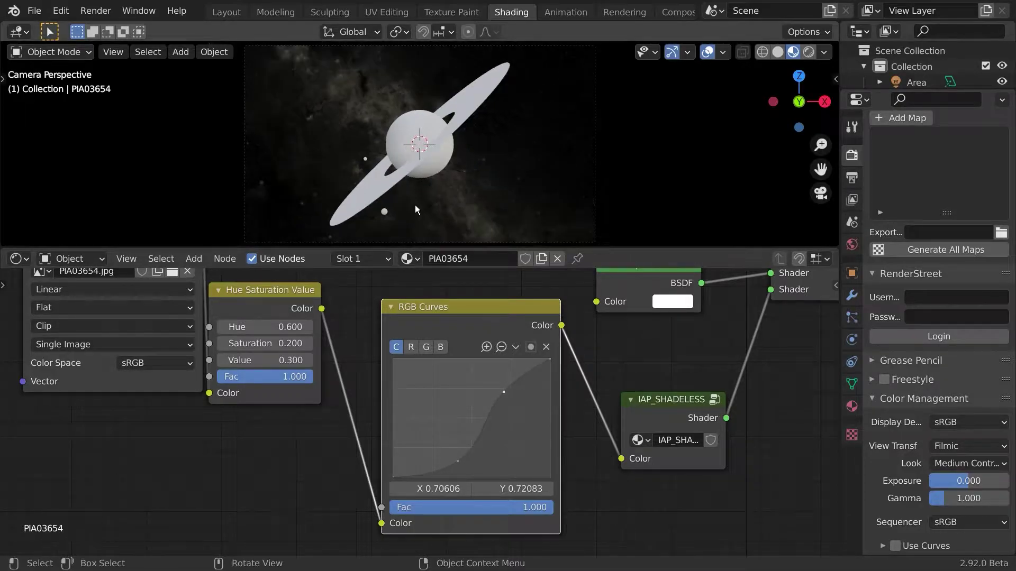
# Inspect the adjusted background behind the planet and switch the viewport to rendered shading
pyautogui.scroll(1, 429, 195)
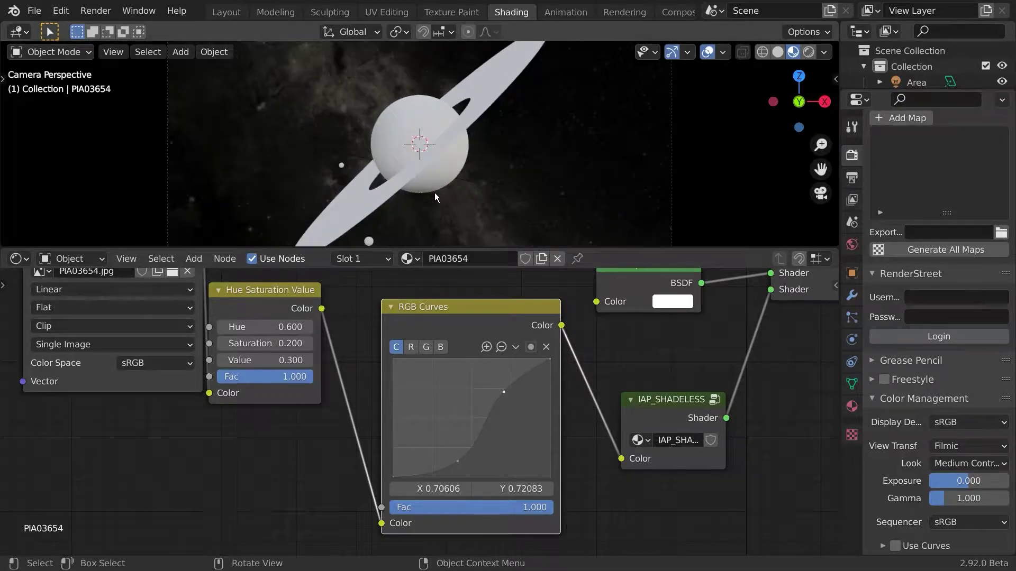
pyautogui.scroll(2, 434, 192)
pyautogui.scroll(-4, 441, 188)
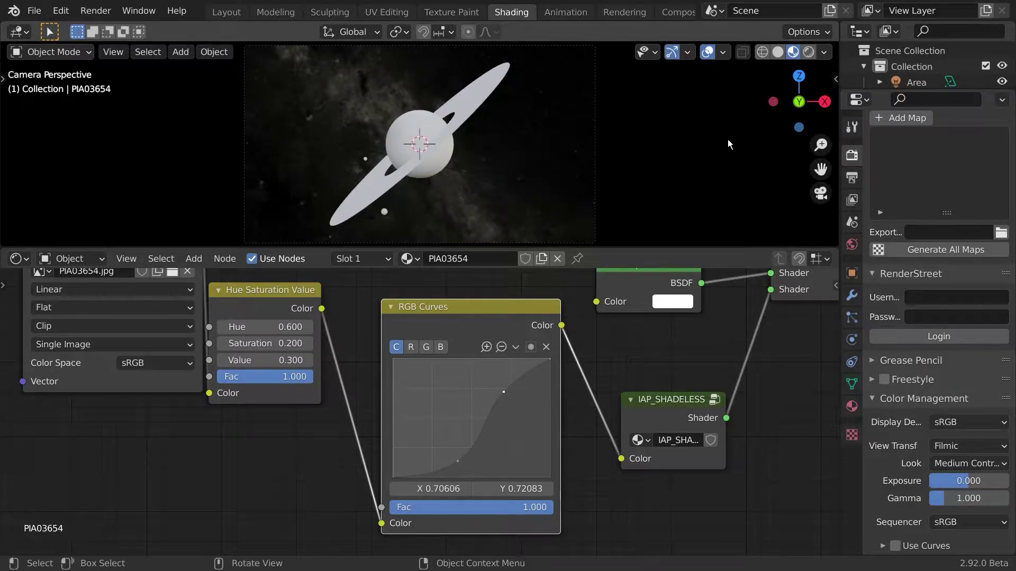
pyautogui.click(811, 53)
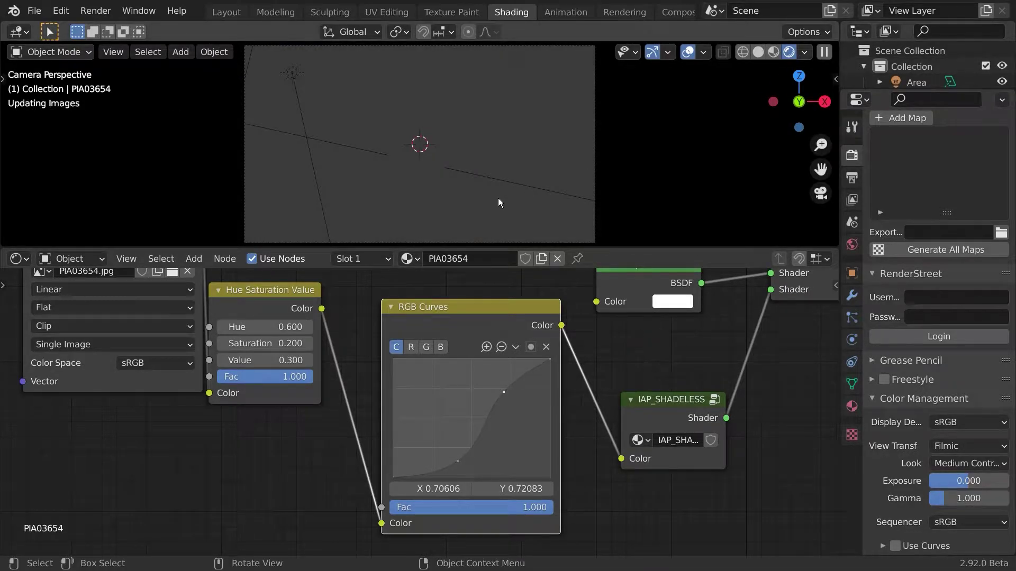
pyautogui.keyDown('shift'); pyautogui.moveTo(564, 183); pyautogui.dragTo(585, 182, button='middle'); pyautogui.keyUp('shift')
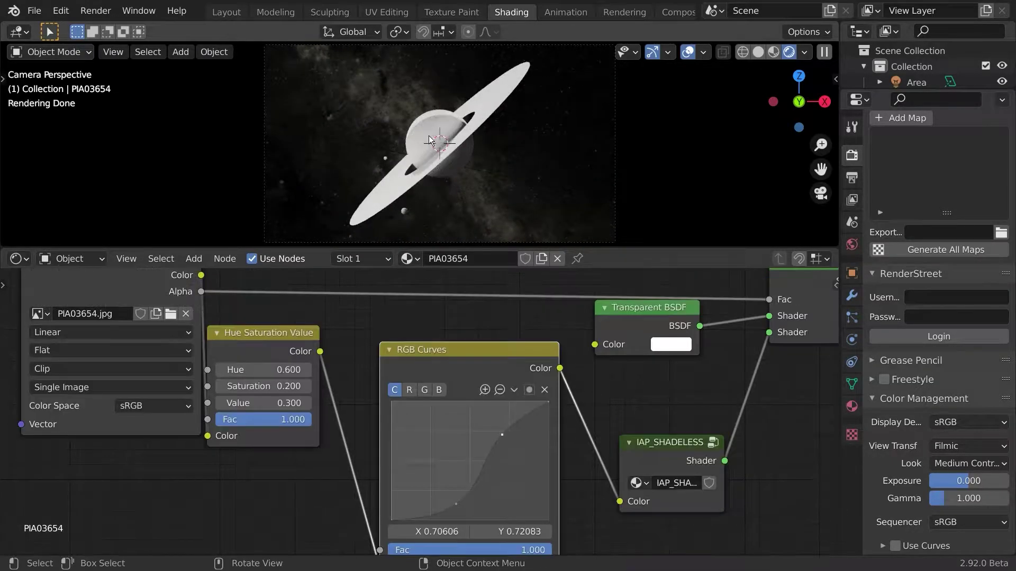
# Create a new material named Planet on the planet sphere
pyautogui.click(429, 134)
pyautogui.click(453, 258)
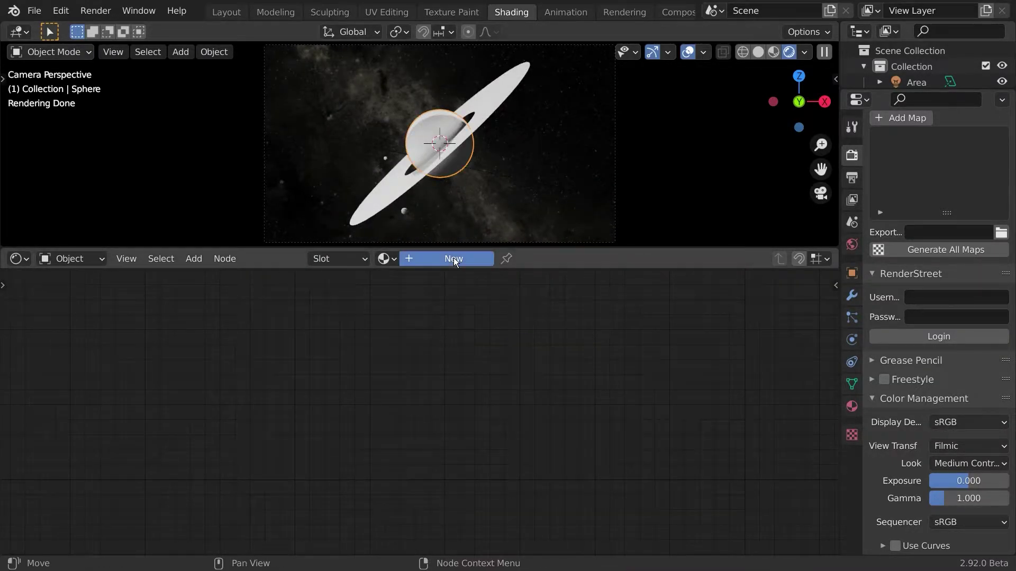
pyautogui.write('Planet')
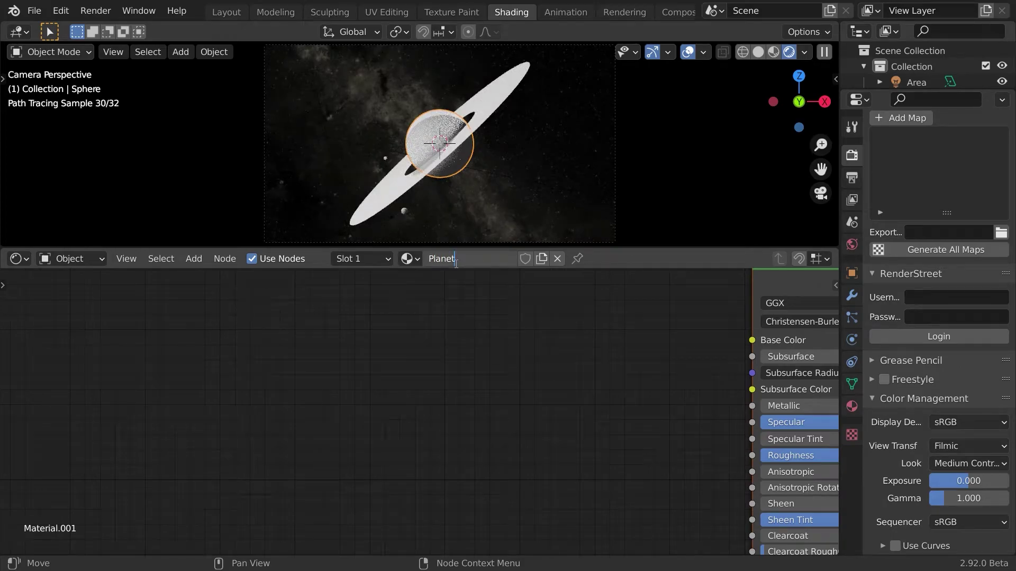
pyautogui.press('Return')
# Add a Noise Texture node to the Planet material, placed ahead of the Principled BSDF node
pyautogui.scroll(-5, 338, 402)
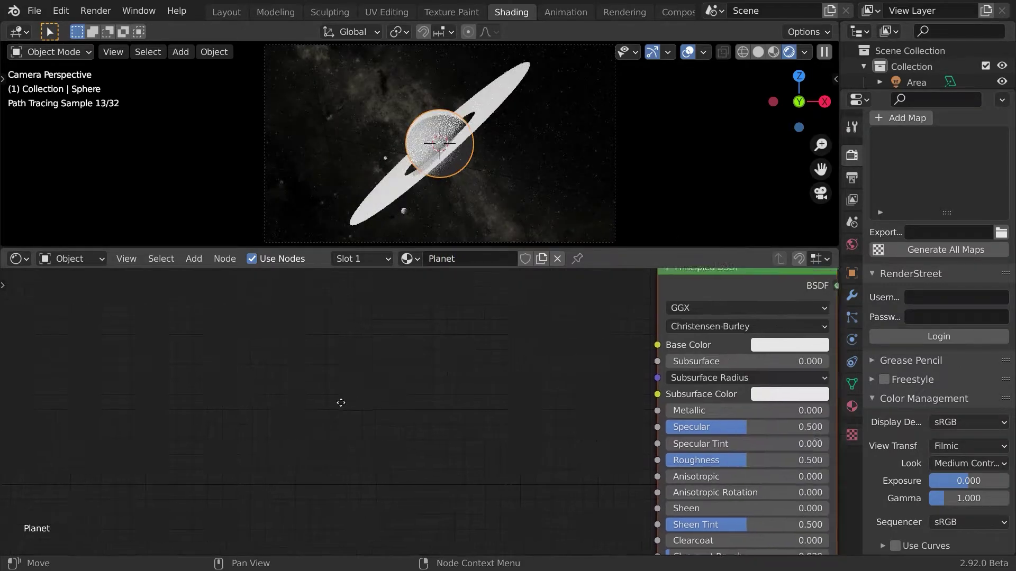
pyautogui.moveTo(374, 364); pyautogui.dragTo(473, 322, button='middle')
pyautogui.click(399, 356)
pyautogui.click(565, 289)
pyautogui.hotkey('shift', 'a')
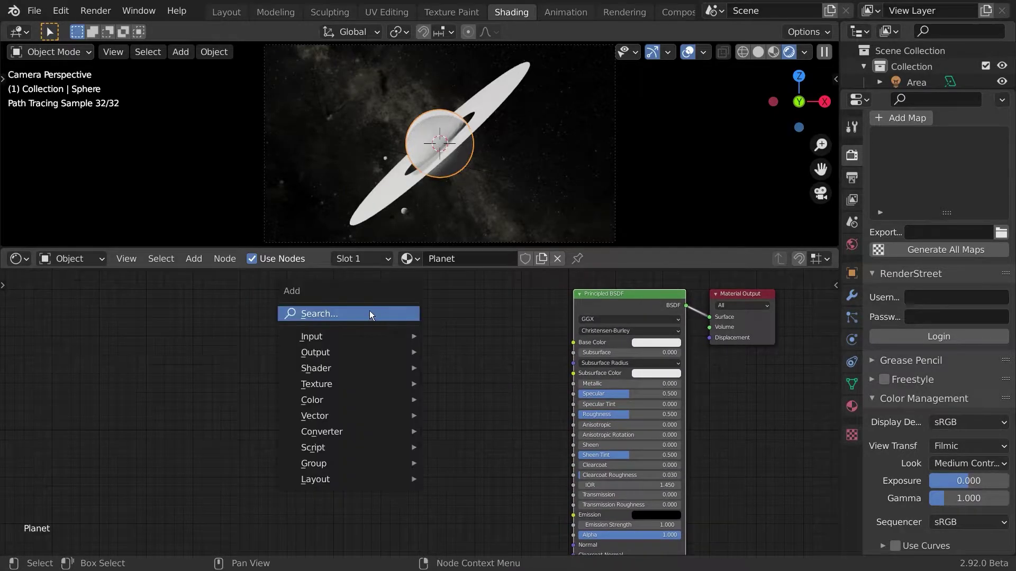
pyautogui.click(369, 312)
pyautogui.write('noise')
pyautogui.press('Return')
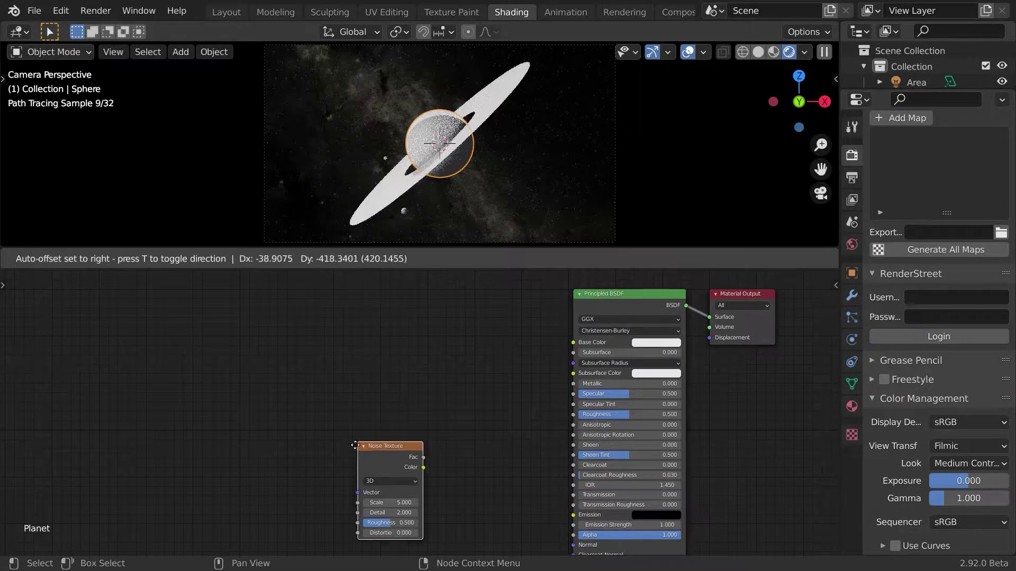
pyautogui.click(325, 335)
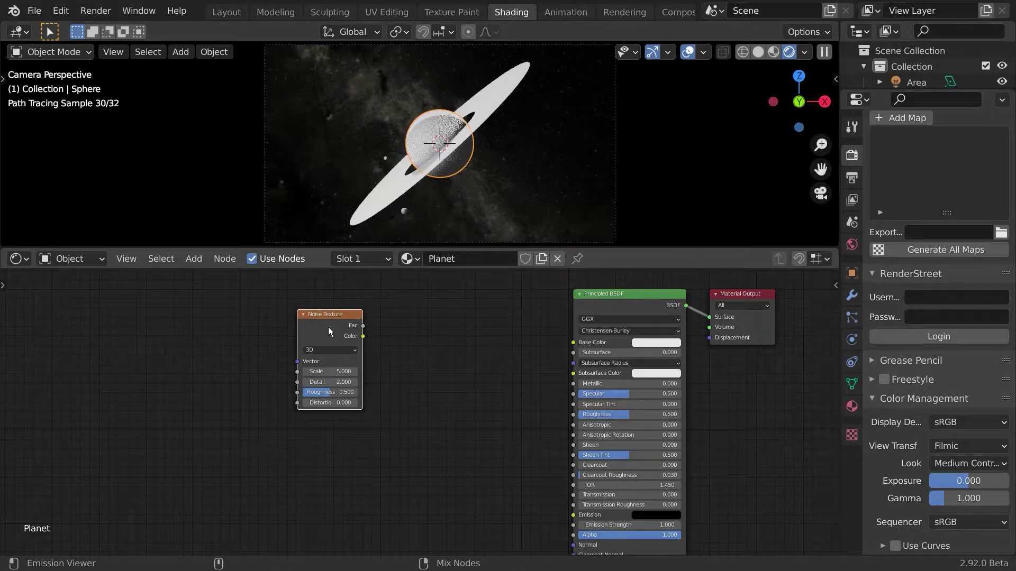
# Preview the Noise Texture on the planet and feed its Vector input from new Texture Coordinate and Mapping nodes
pyautogui.keyDown('ctrl'); pyautogui.keyDown('shift'); pyautogui.click(328, 327); pyautogui.keyUp('shift'); pyautogui.keyUp('ctrl')
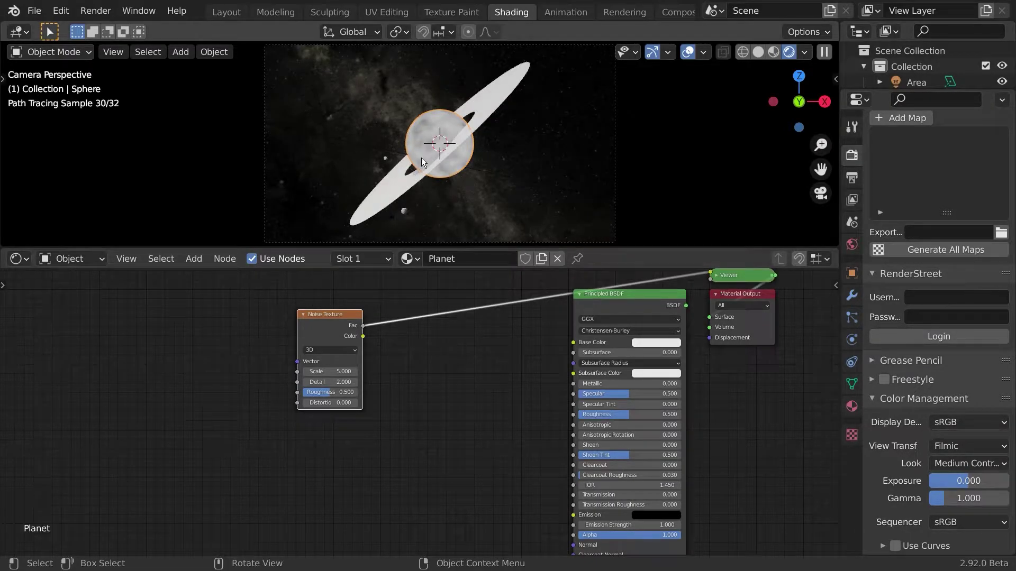
pyautogui.press('Home')
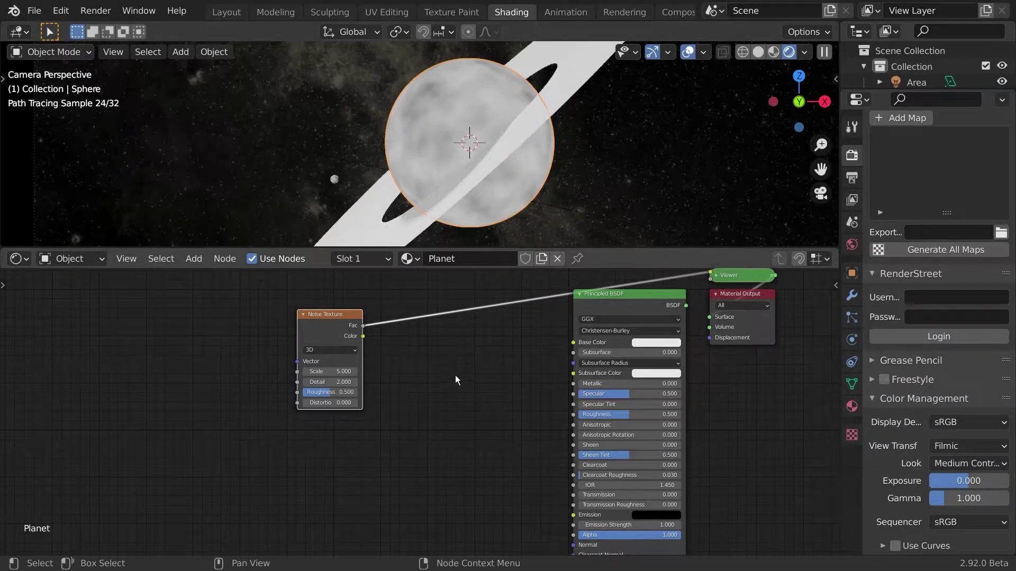
pyautogui.moveTo(349, 362); pyautogui.dragTo(431, 389, button='middle')
pyautogui.hotkey('ctrl', 't')
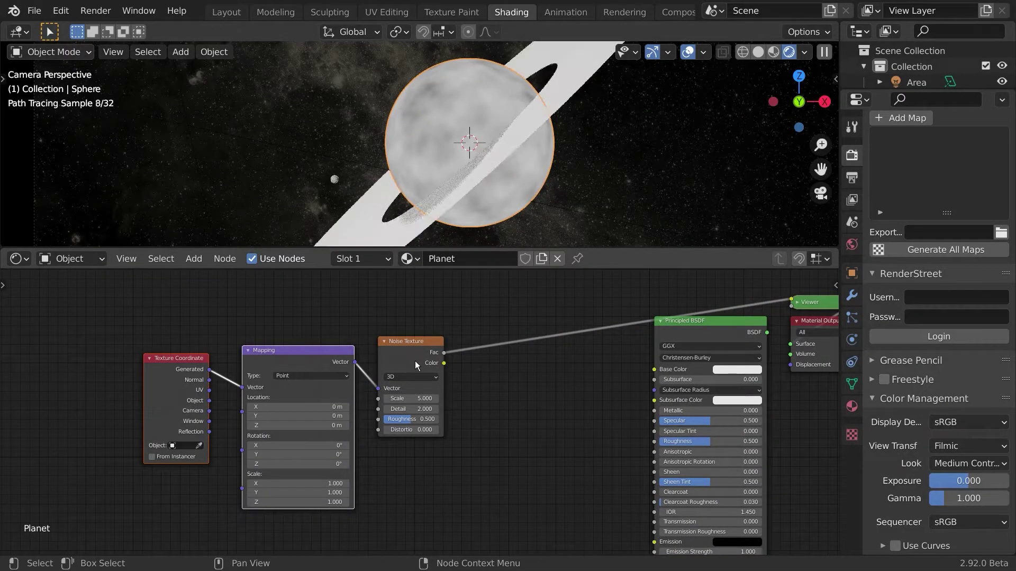
pyautogui.press('g')
pyautogui.click(388, 331)
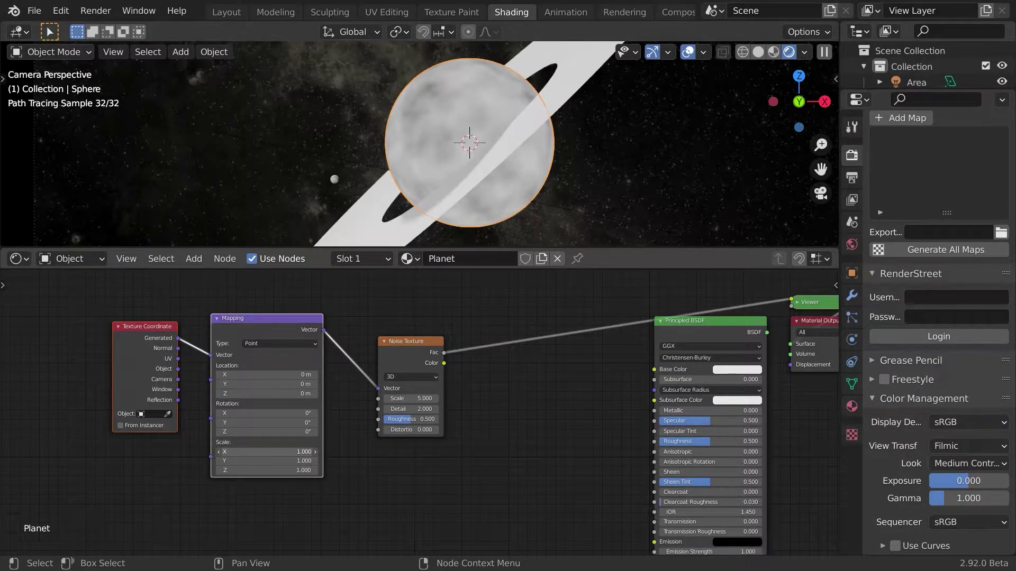
# Set the Mapping node's X scale to 130 to stretch the noise into streaks
pyautogui.moveTo(267, 451); pyautogui.dragTo(324, 452)
pyautogui.click(281, 451)
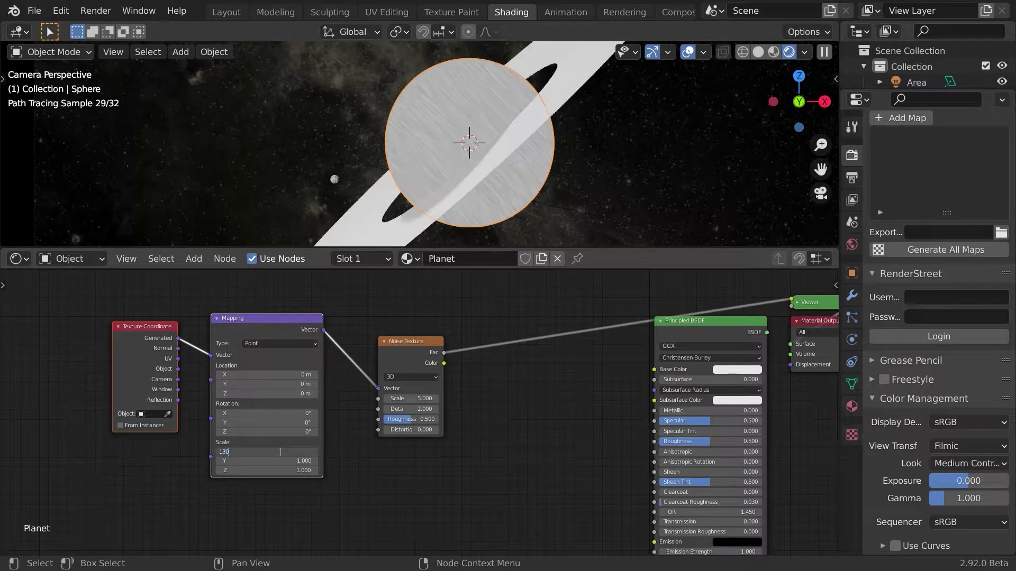
pyautogui.press('Return')
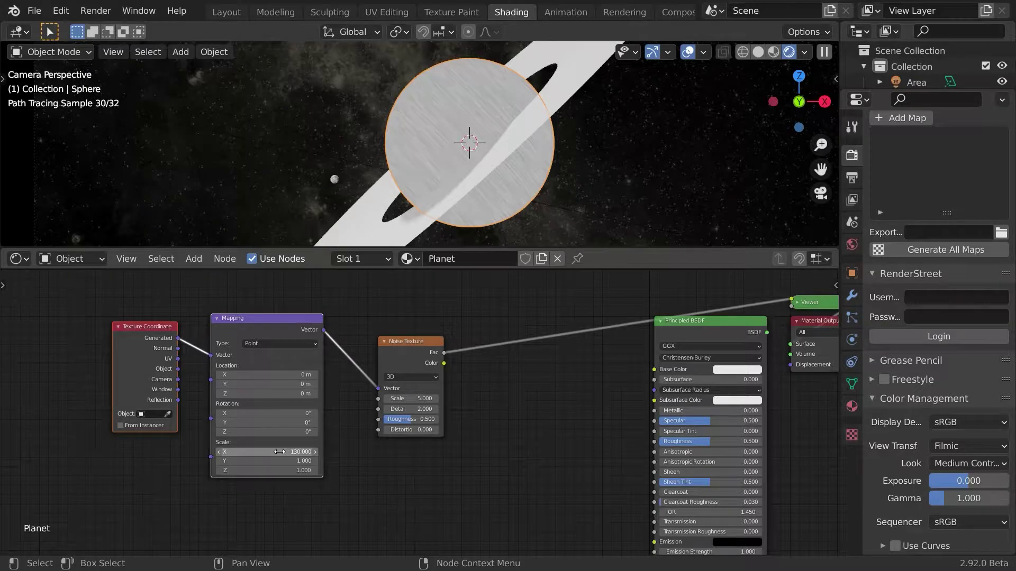
# Insert a Map Range node after the Noise Texture's Fac output and set its From Min to 0.340
pyautogui.moveTo(499, 434); pyautogui.dragTo(400, 438, button='middle')
pyautogui.hotkey('shift', 'a')
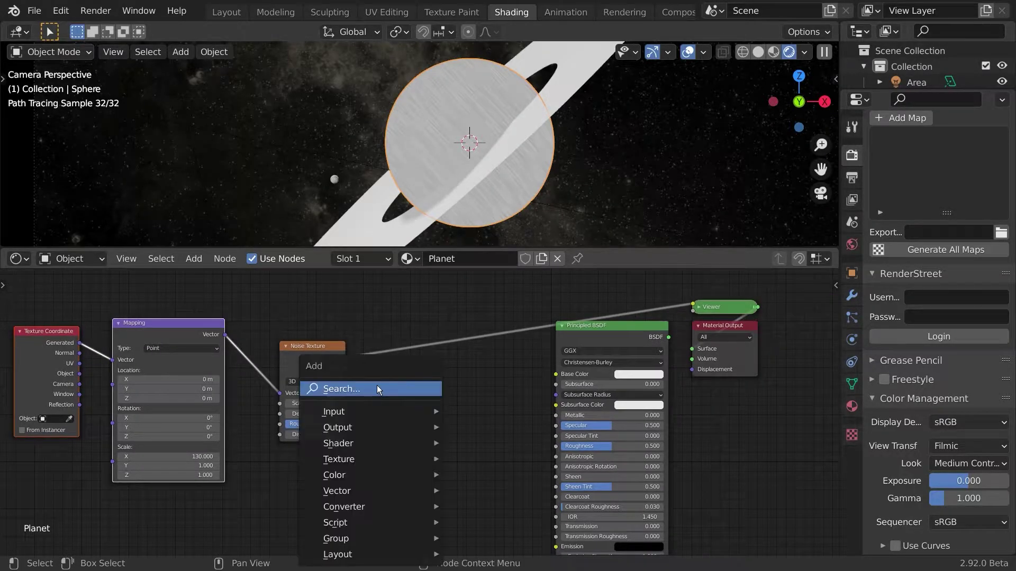
pyautogui.click(367, 379)
pyautogui.write('map')
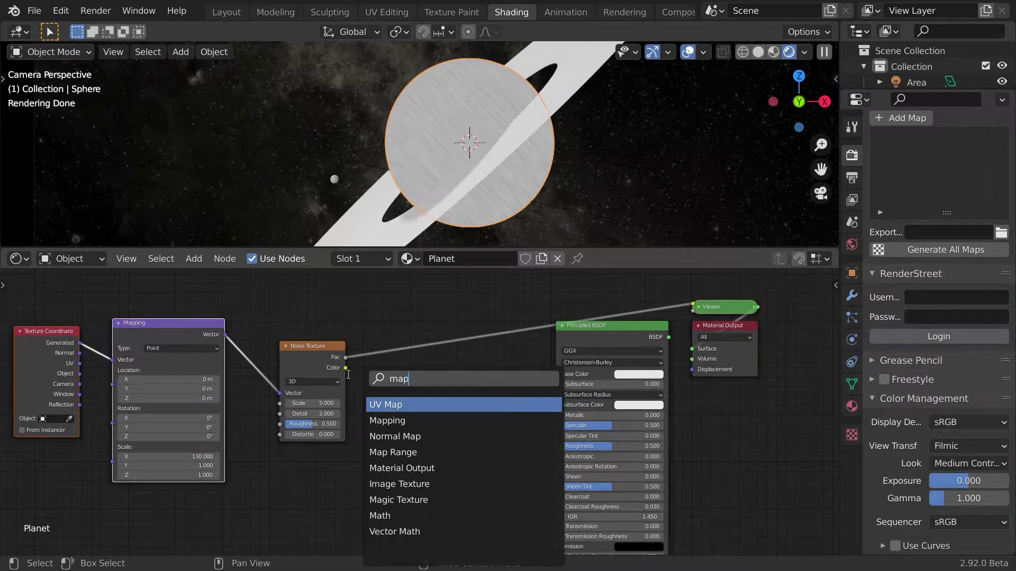
pyautogui.press('Down')
pyautogui.press('Down')
pyautogui.press('Down')
pyautogui.press('Return')
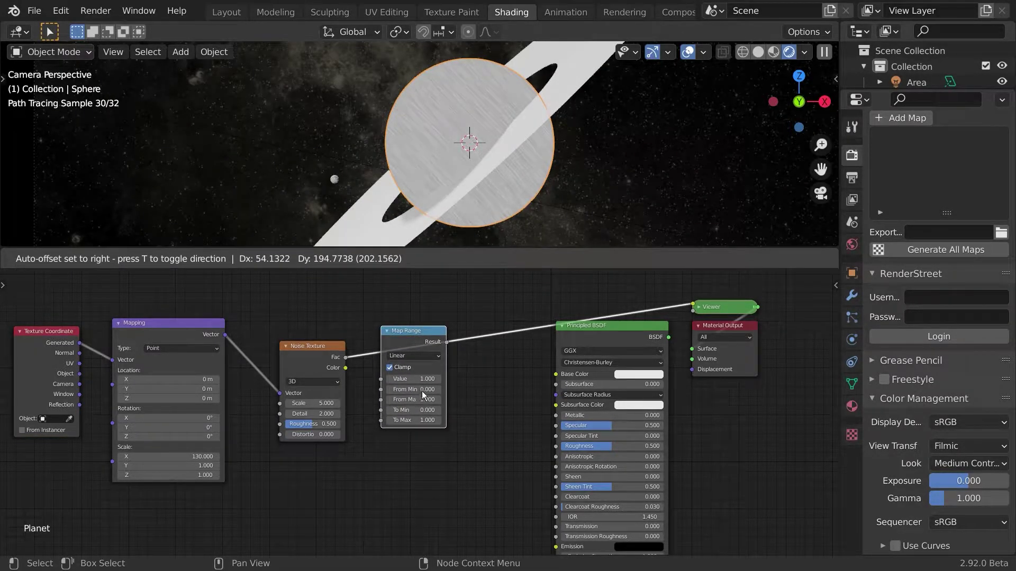
pyautogui.click(423, 392)
pyautogui.moveTo(408, 389); pyautogui.dragTo(435, 390)
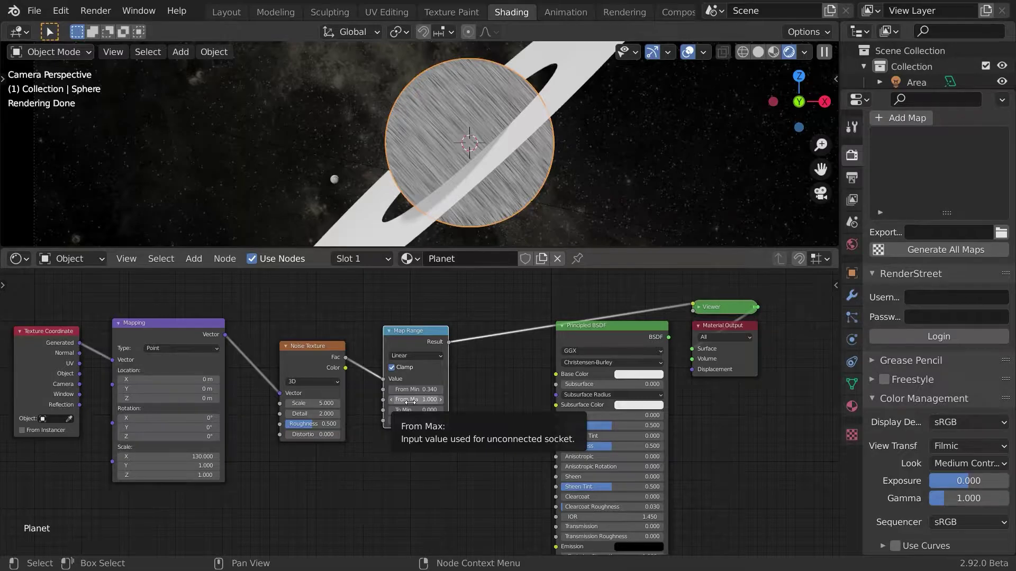
# Reduce the Noise Texture's Scale to 0.1 for broad planetary bands
pyautogui.moveTo(487, 427)
pyautogui.mouseDown(button='middle')
pyautogui.moveTo(472, 430)
pyautogui.moveTo(491, 424)
pyautogui.mouseUp(button='middle')
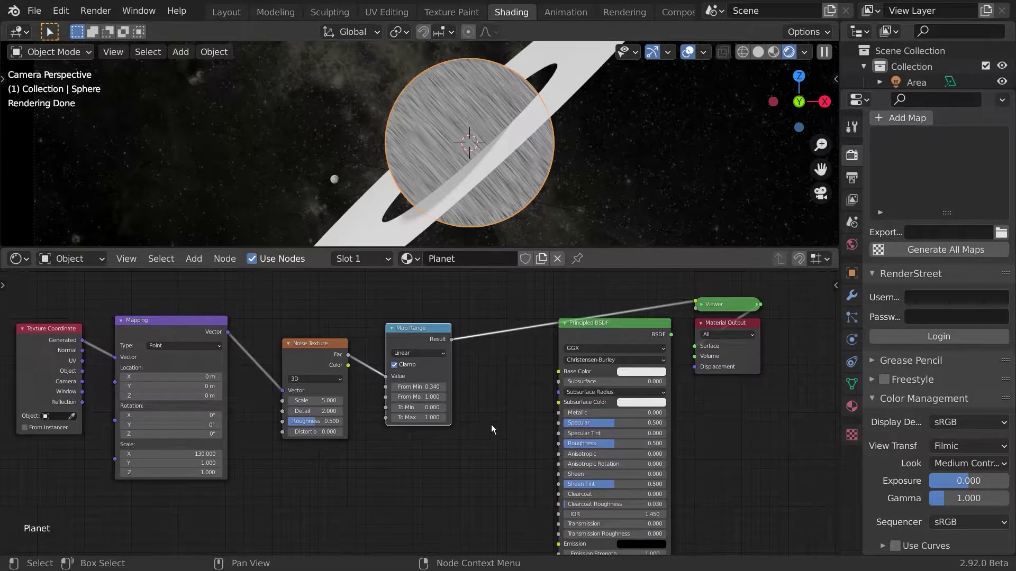
pyautogui.moveTo(375, 492); pyautogui.dragTo(457, 497, button='middle')
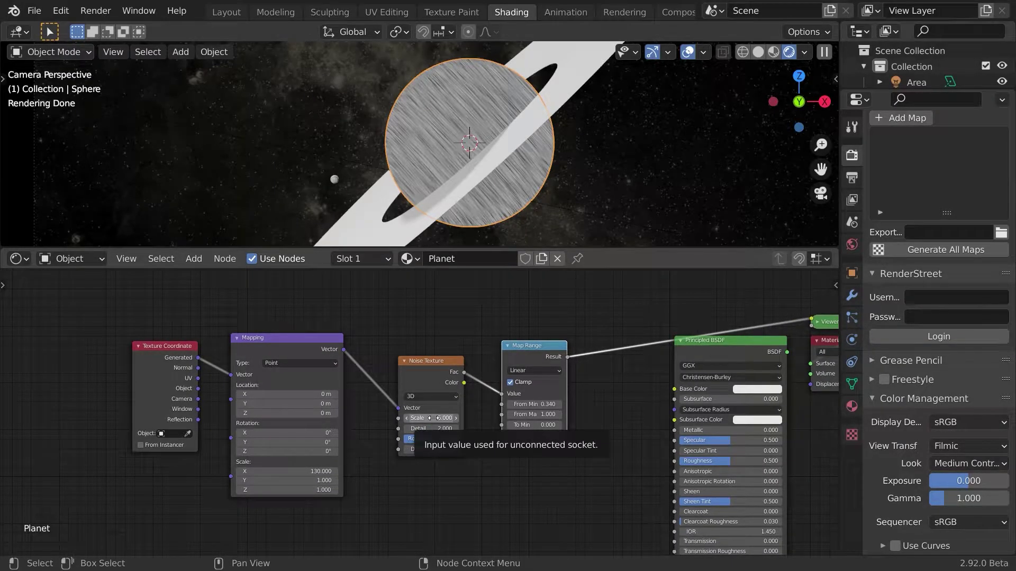
pyautogui.moveTo(434, 418); pyautogui.dragTo(317, 418)
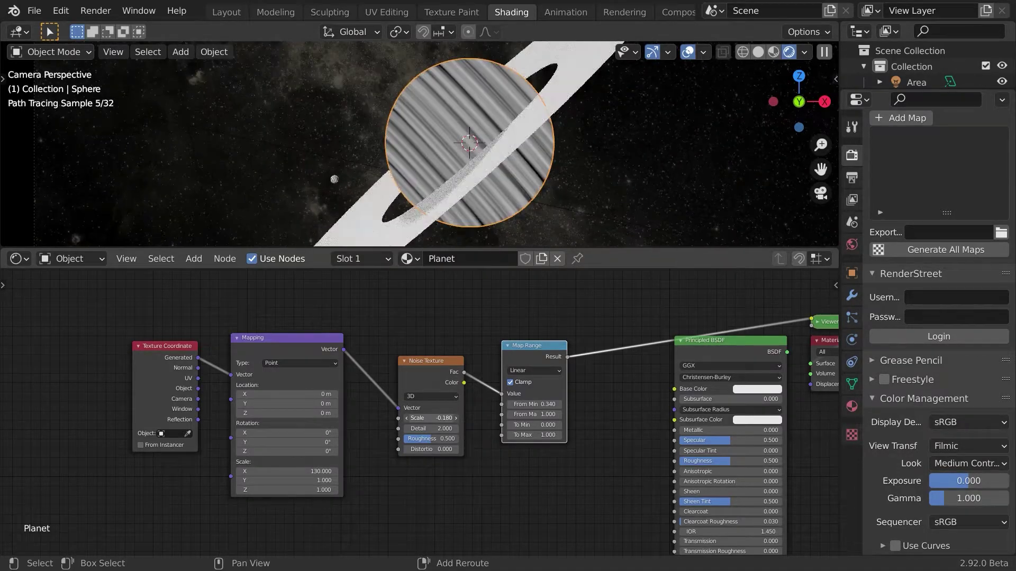
pyautogui.moveTo(433, 418); pyautogui.dragTo(450, 418)
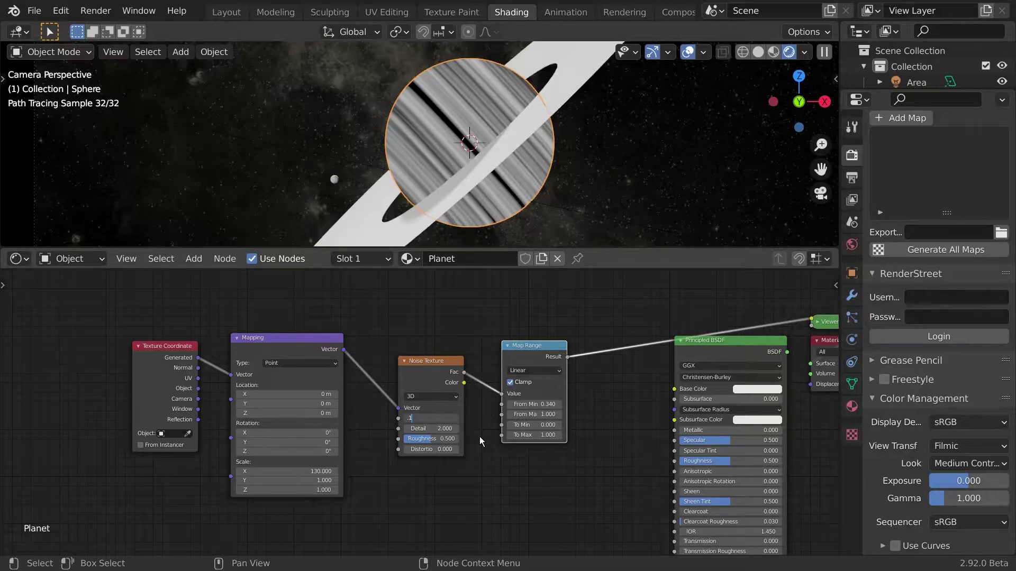
pyautogui.press('Return')
# Rotate the planet sphere -90° about its local Y axis so the bands align with the ring, keeping the sphere selected
pyautogui.press('r')
pyautogui.write('y')
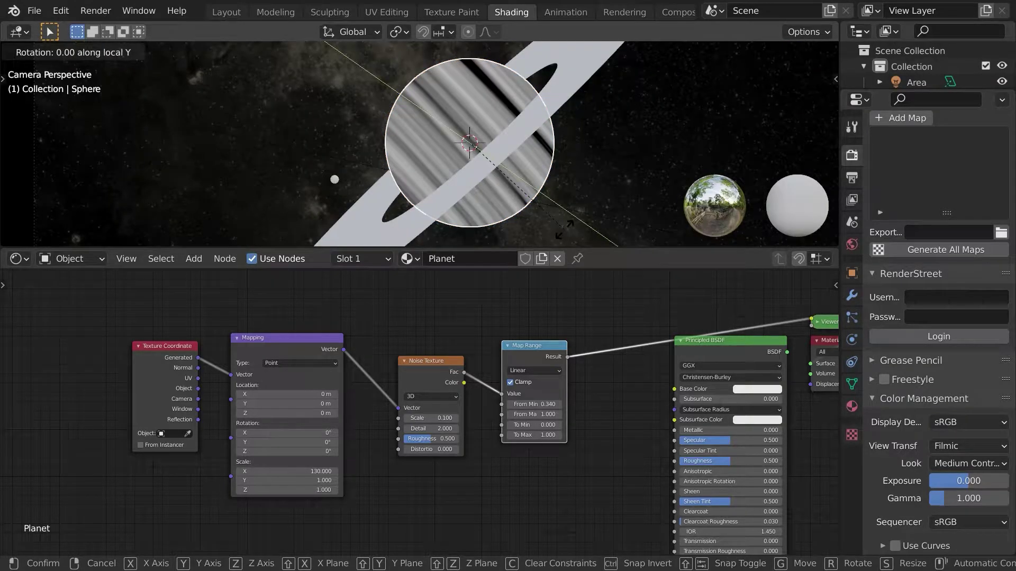
pyautogui.write('90')
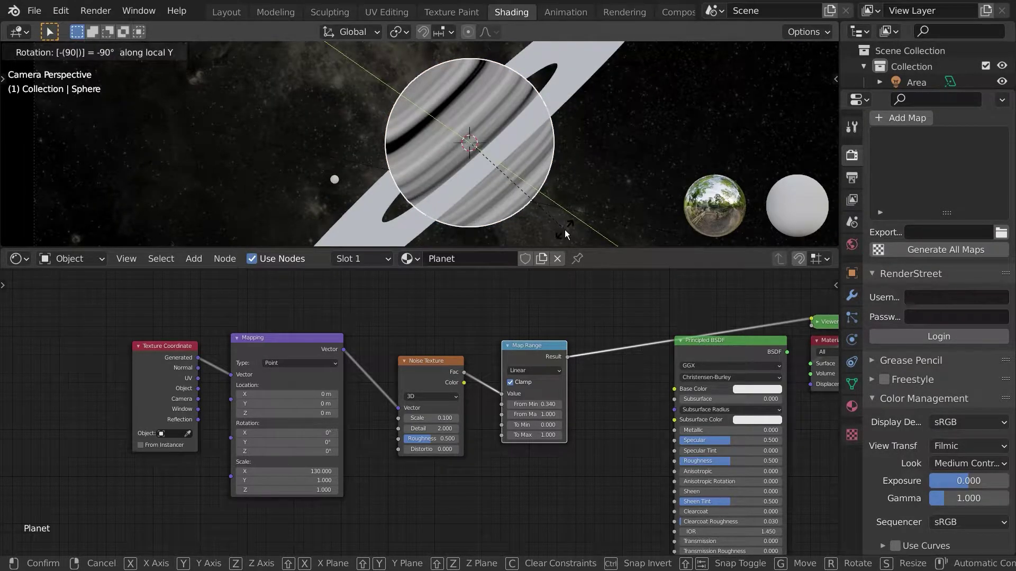
pyautogui.press('Return')
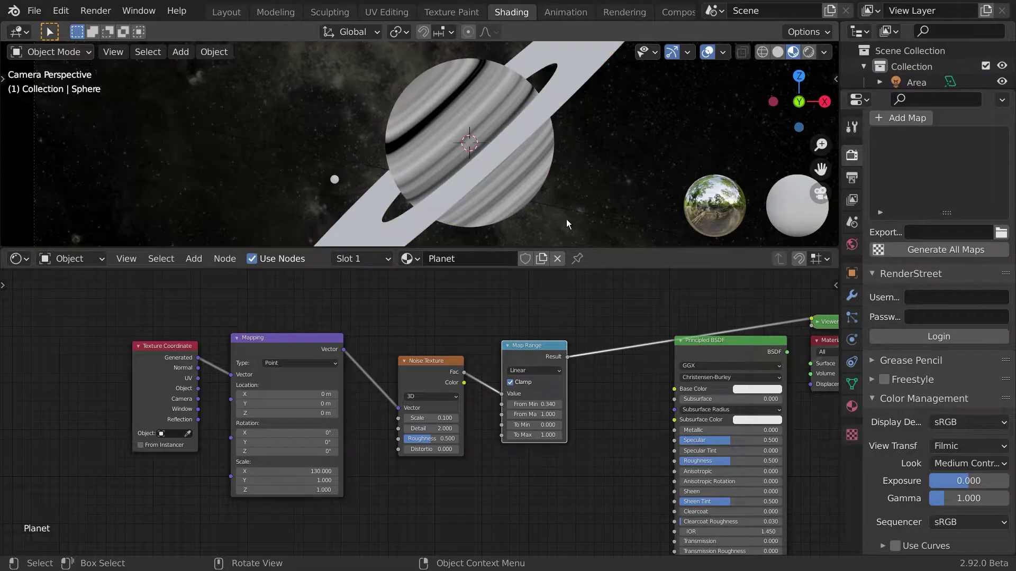
pyautogui.click(440, 129)
# Move the Texture Coordinate, Mapping, Noise Texture and Map Range nodes together farther away from the Principled BSDF
pyautogui.moveTo(573, 417); pyautogui.dragTo(537, 427, button='middle')
pyautogui.moveTo(128, 310); pyautogui.dragTo(585, 462)
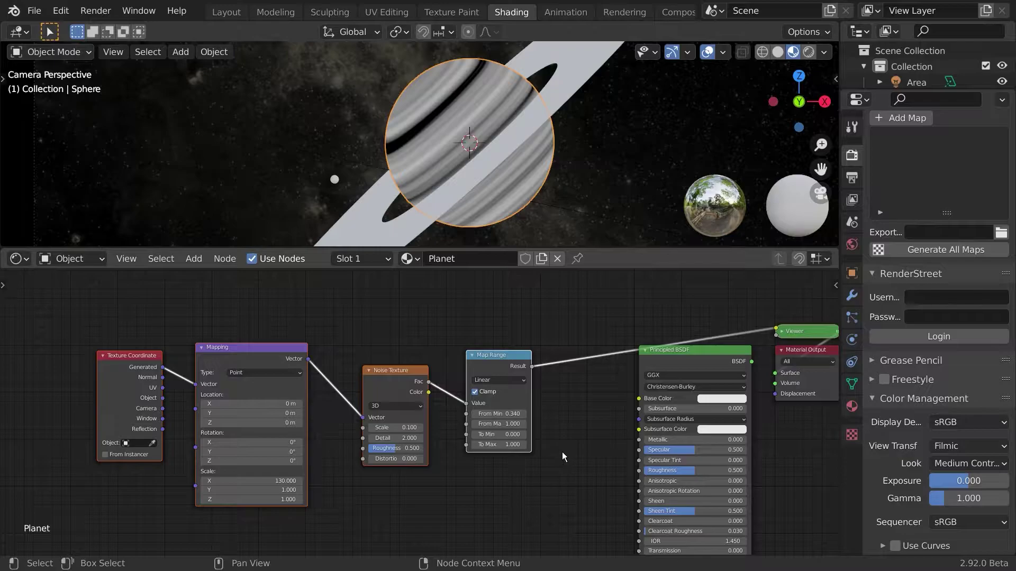
pyautogui.press('g')
pyautogui.click(366, 444)
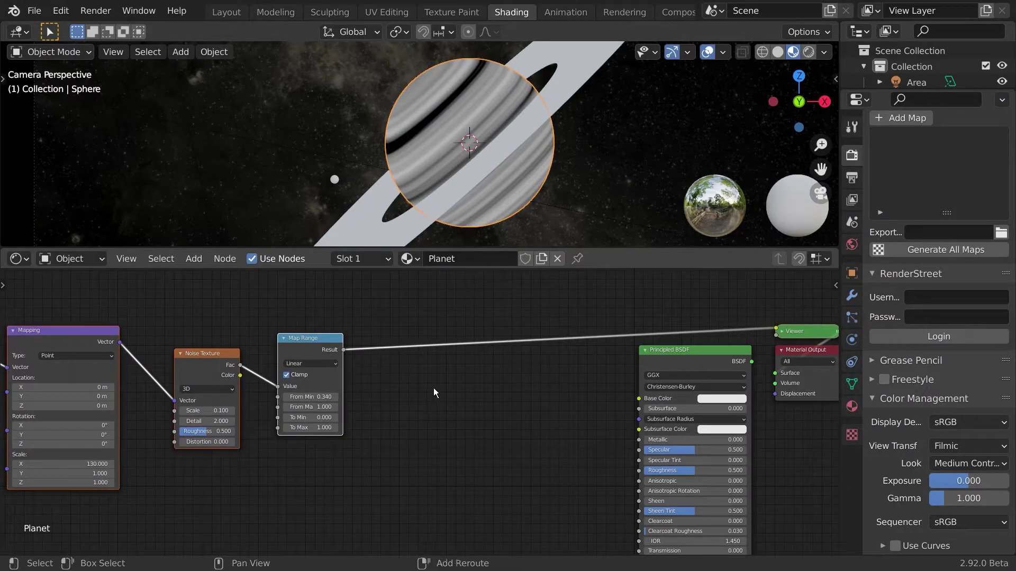
# Insert a ColorRamp node on the link after Map Range and save the file
pyautogui.hotkey('shift', 'a')
pyautogui.click(413, 394)
pyautogui.write('ramp')
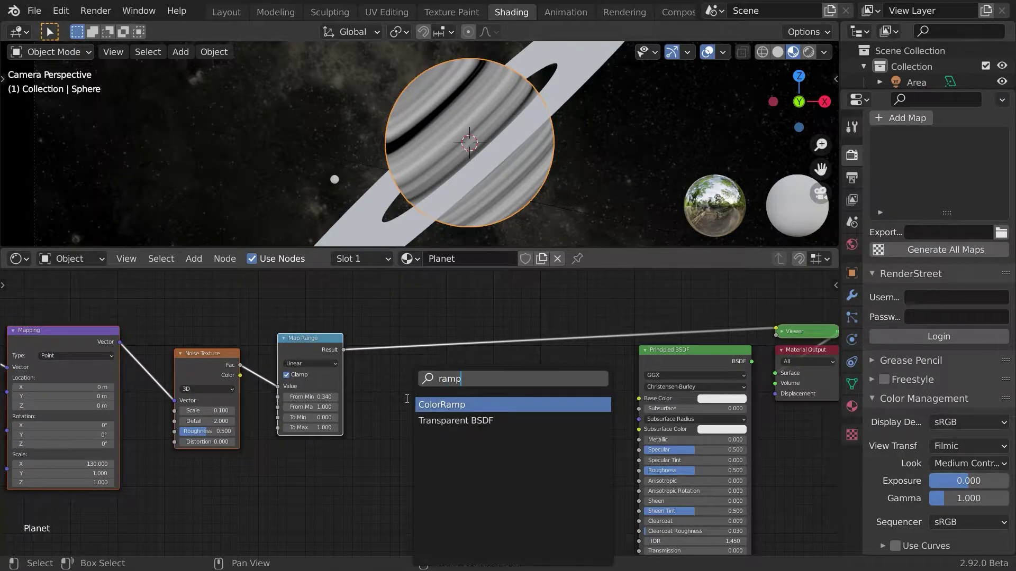
pyautogui.press('Return')
pyautogui.click(369, 335)
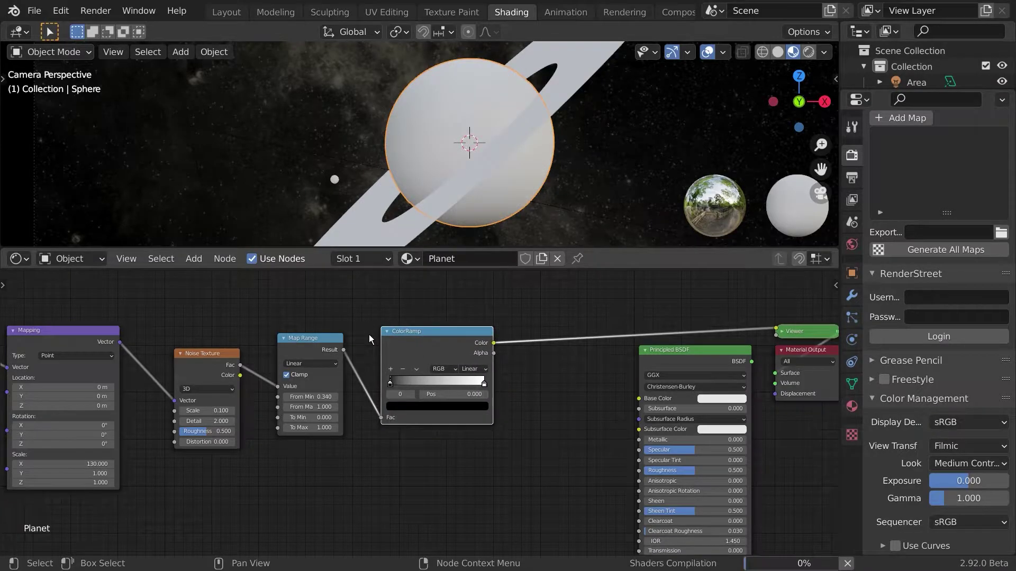
pyautogui.scroll(4, 421, 455)
pyautogui.hotkey('ctrl', 's')
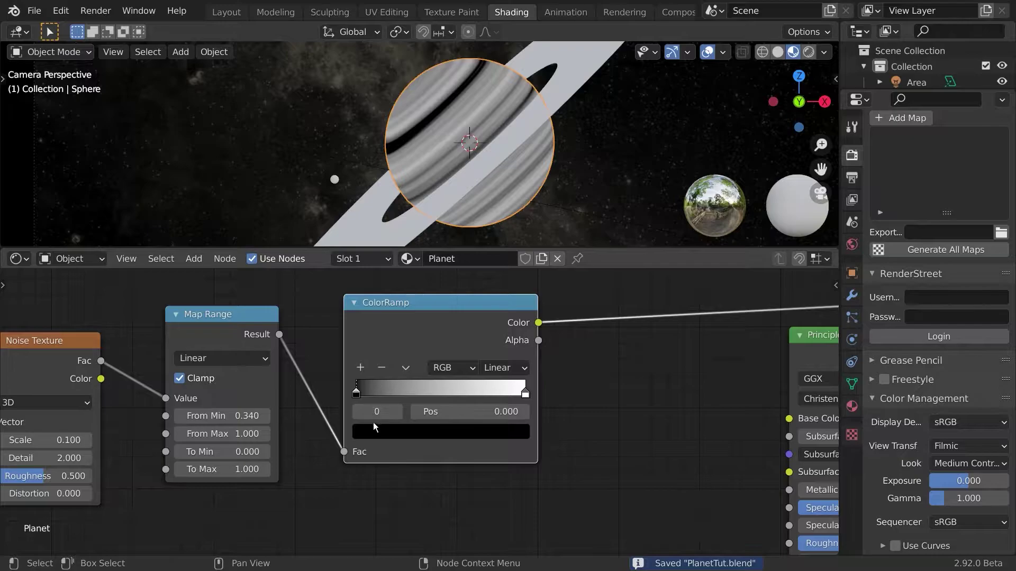
# Change the ColorRamp's first stop from black to a dark orange-brown
pyautogui.click(380, 434)
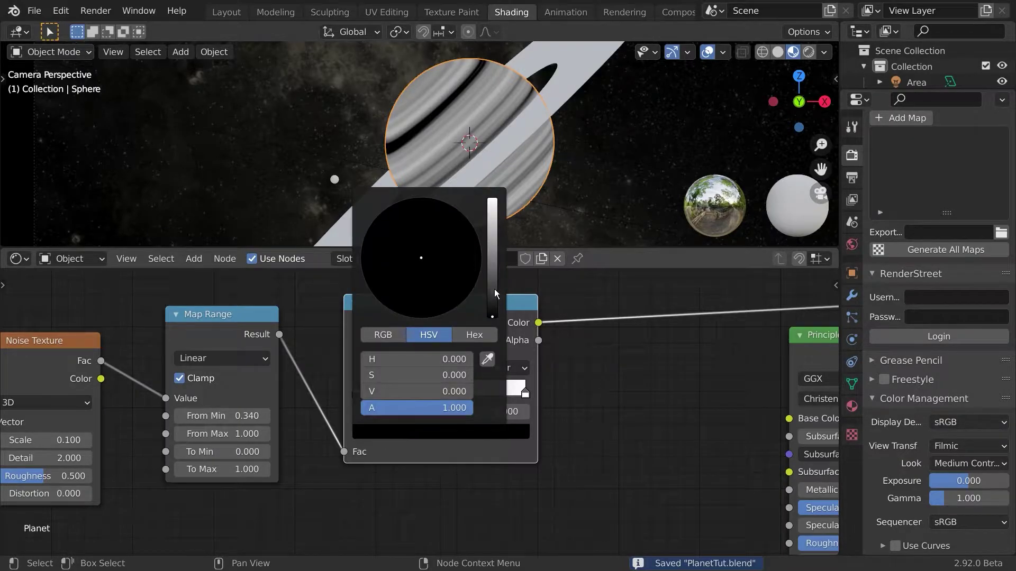
pyautogui.moveTo(495, 289); pyautogui.dragTo(492, 259)
pyautogui.click(400, 290)
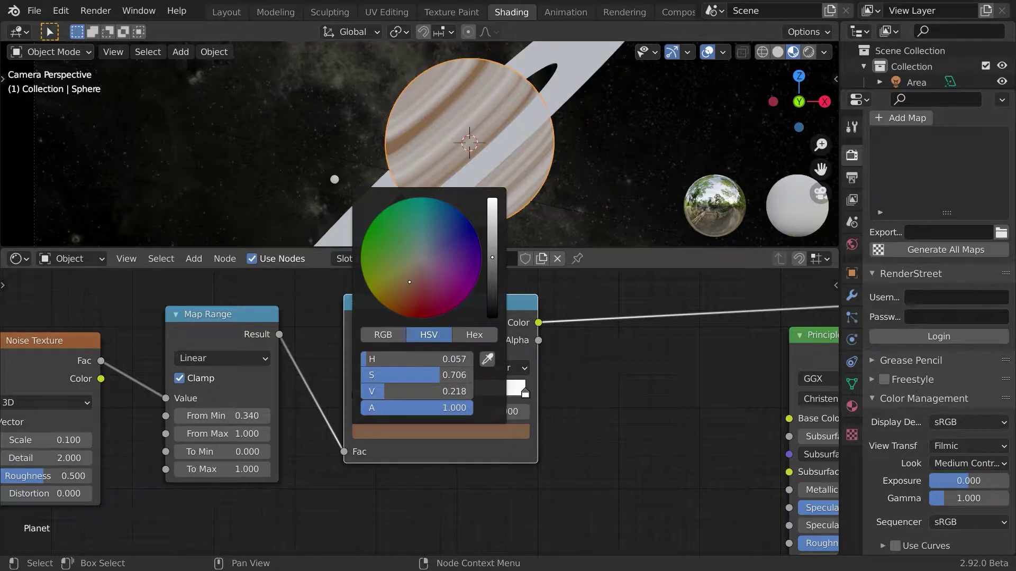
pyautogui.click(441, 432)
pyautogui.click(403, 293)
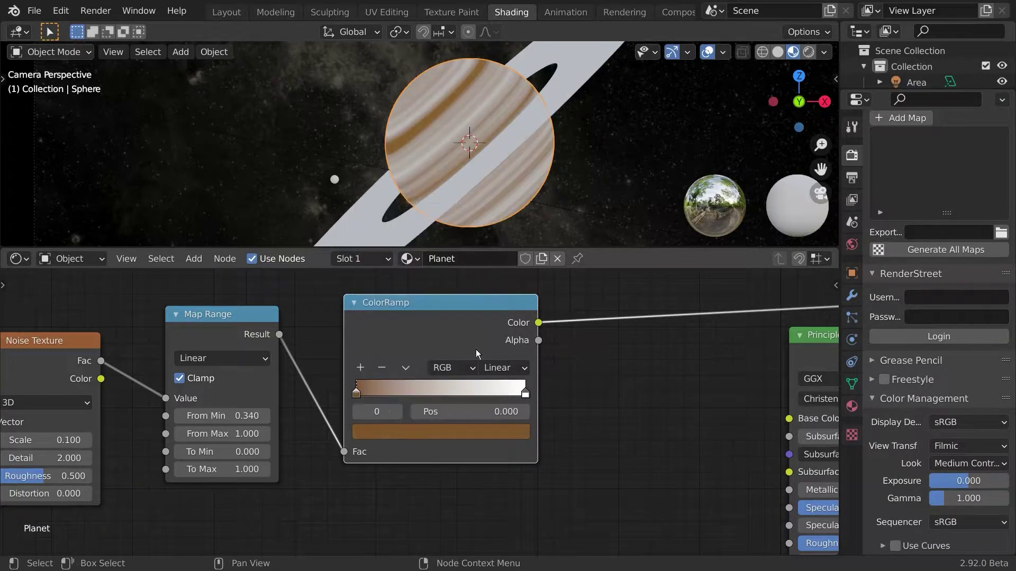
# Color the ColorRamp's white stop a light peach and place it at about 0.71
pyautogui.click(524, 395)
pyautogui.click(476, 432)
pyautogui.moveTo(418, 268); pyautogui.dragTo(411, 272)
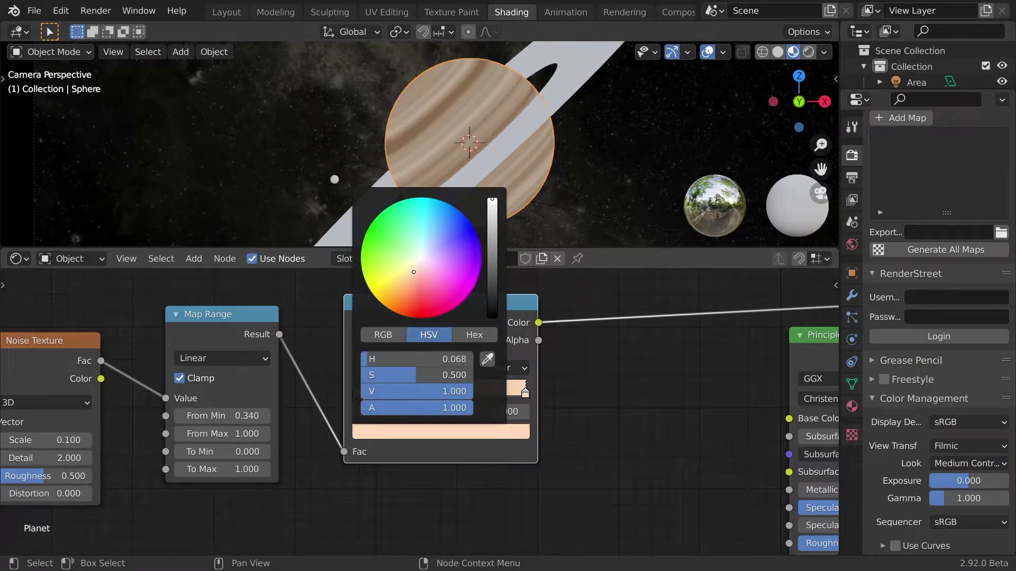
pyautogui.moveTo(527, 397)
pyautogui.mouseDown()
pyautogui.moveTo(476, 394)
pyautogui.moveTo(529, 393)
pyautogui.mouseUp()
# Add a ColorRamp stop at position 1.000 and give it a darker tan-brown color
pyautogui.click(361, 368)
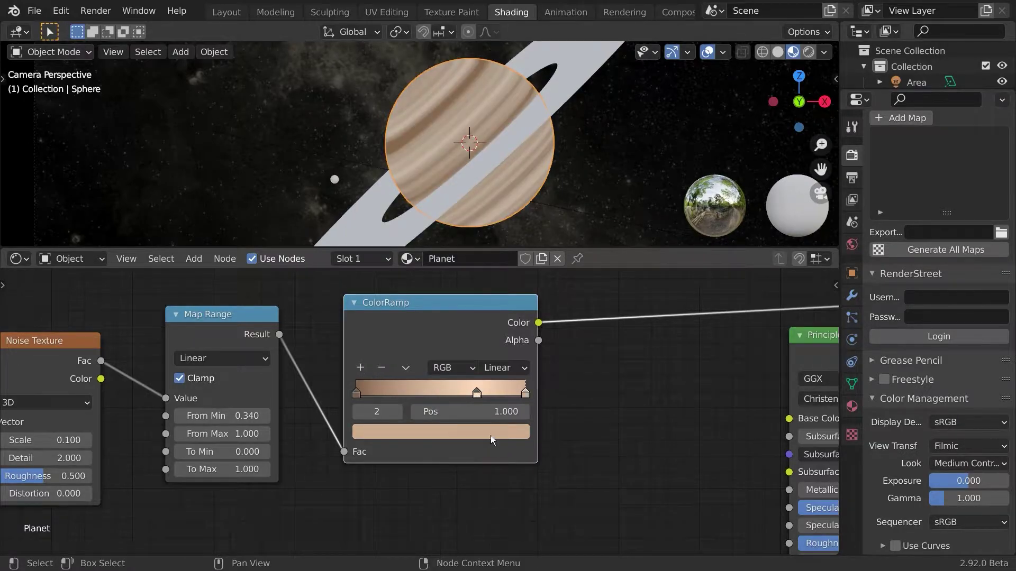
pyautogui.click(490, 436)
pyautogui.moveTo(412, 273); pyautogui.dragTo(406, 279)
pyautogui.moveTo(492, 222); pyautogui.dragTo(493, 242)
# Add a fourth ColorRamp stop, color it light tan and place it at position 0.332
pyautogui.click(360, 368)
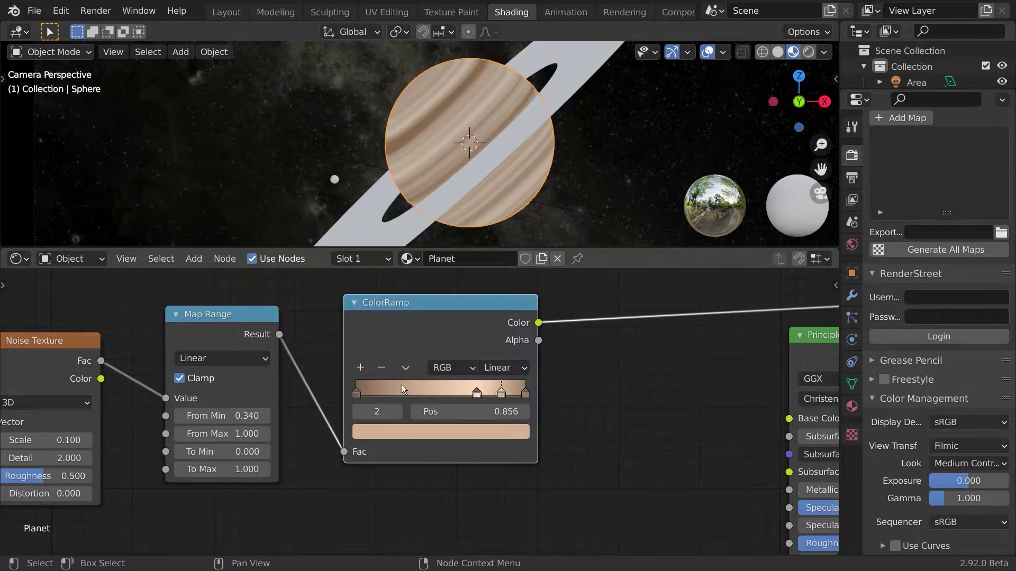
pyautogui.moveTo(498, 393); pyautogui.dragTo(423, 392)
pyautogui.click(422, 431)
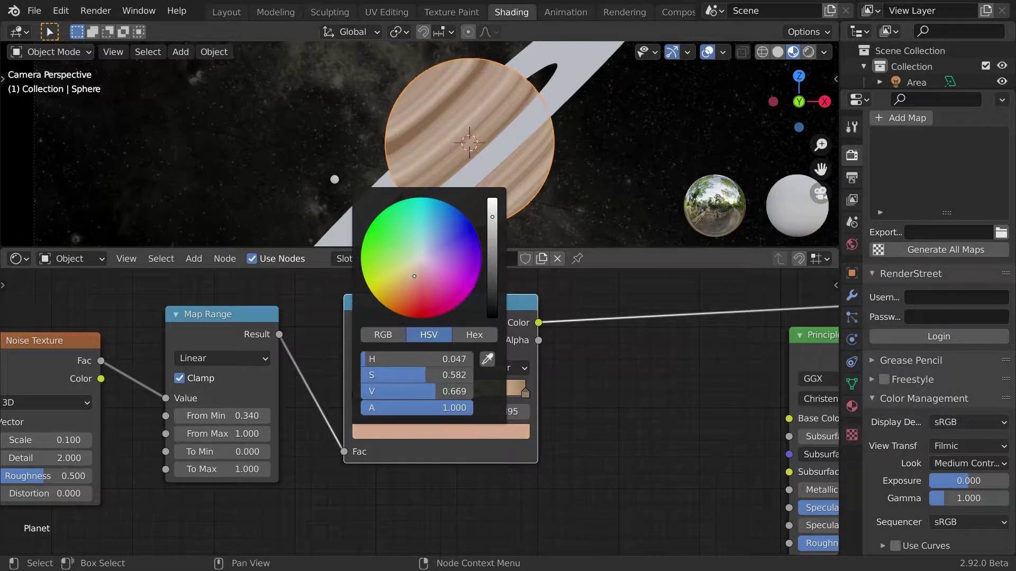
pyautogui.moveTo(414, 276); pyautogui.dragTo(411, 277)
pyautogui.moveTo(423, 392); pyautogui.dragTo(412, 393)
# Use rendered viewport shading, link the ColorRamp's Color to the Principled BSDF's Base Color and route that shader to the Material Output
pyautogui.click(808, 52)
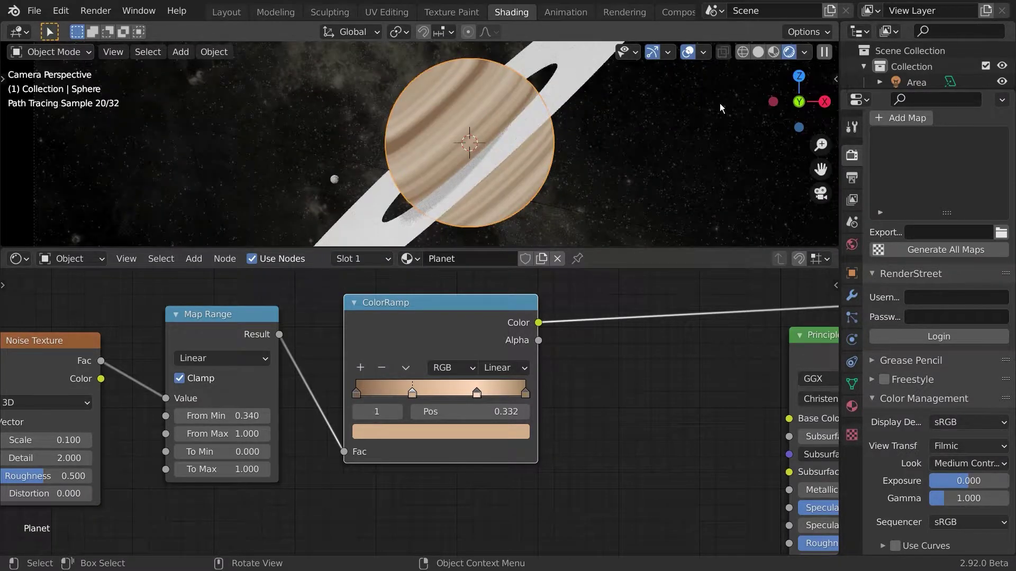
pyautogui.moveTo(545, 324); pyautogui.dragTo(293, 309, button='middle')
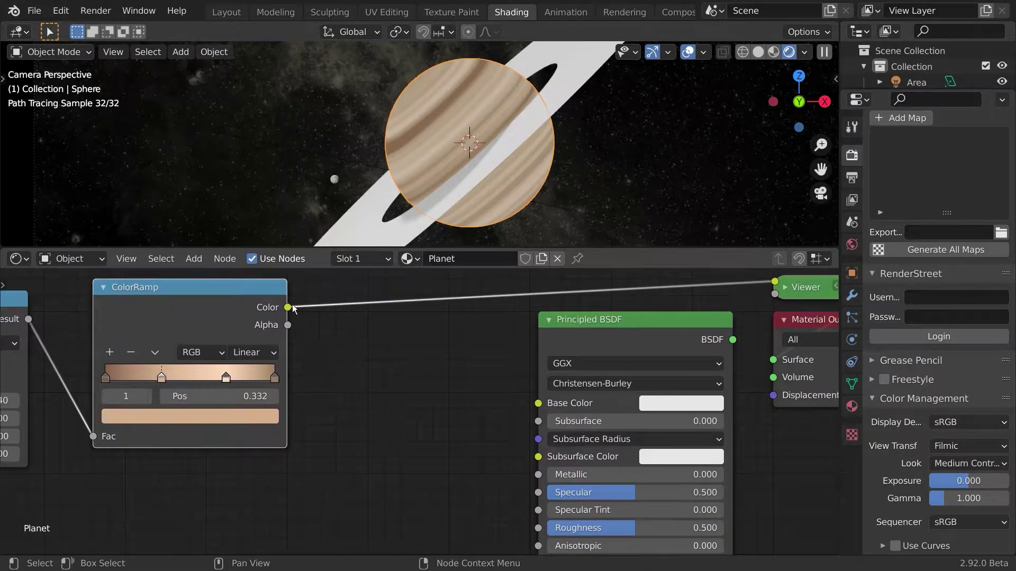
pyautogui.moveTo(288, 307); pyautogui.dragTo(538, 403)
pyautogui.keyDown('ctrl'); pyautogui.keyDown('shift'); pyautogui.click(630, 344); pyautogui.keyUp('shift'); pyautogui.keyUp('ctrl')
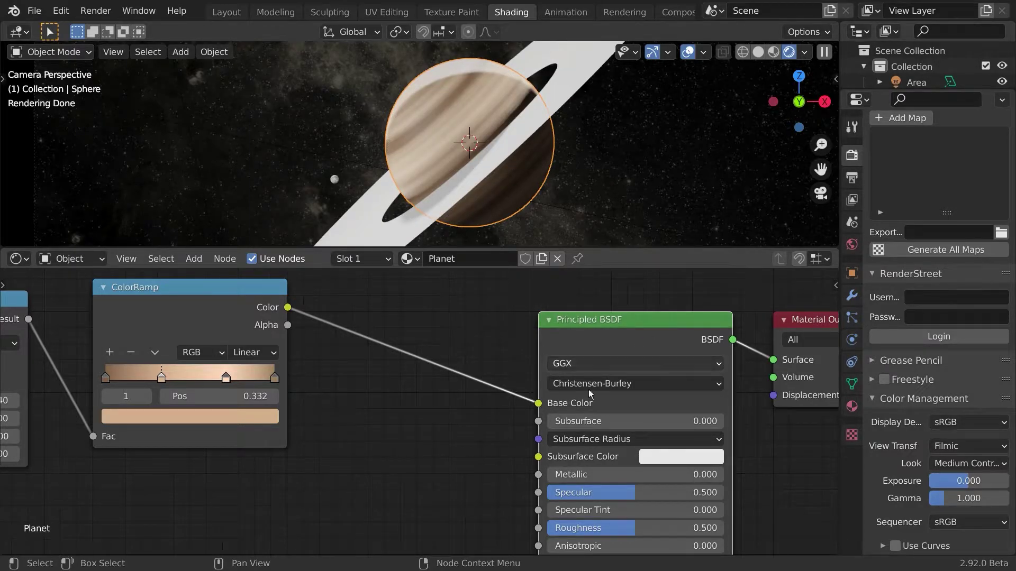
# Set the Principled BSDF's Specular to 0.133 and Roughness to 0.794
pyautogui.moveTo(425, 469); pyautogui.dragTo(389, 367, button='middle')
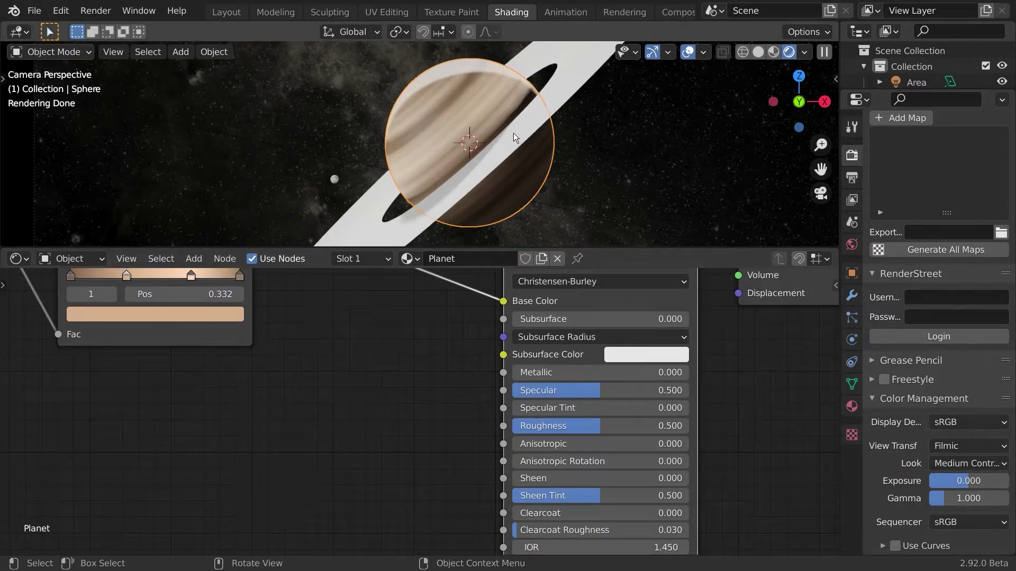
pyautogui.moveTo(635, 391); pyautogui.dragTo(537, 393)
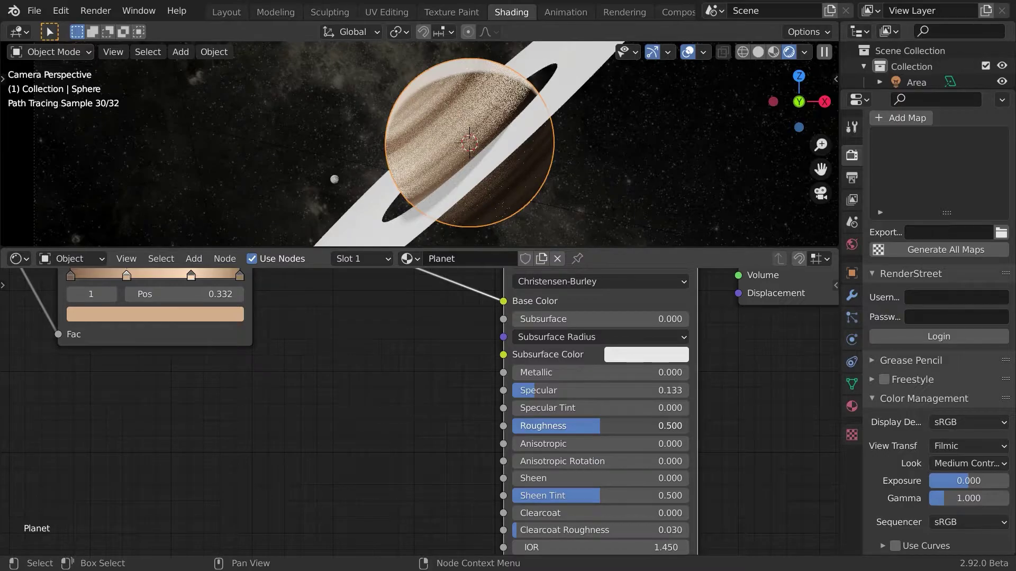
pyautogui.moveTo(582, 426)
pyautogui.mouseDown()
pyautogui.moveTo(642, 426)
pyautogui.moveTo(634, 425)
pyautogui.mouseUp()
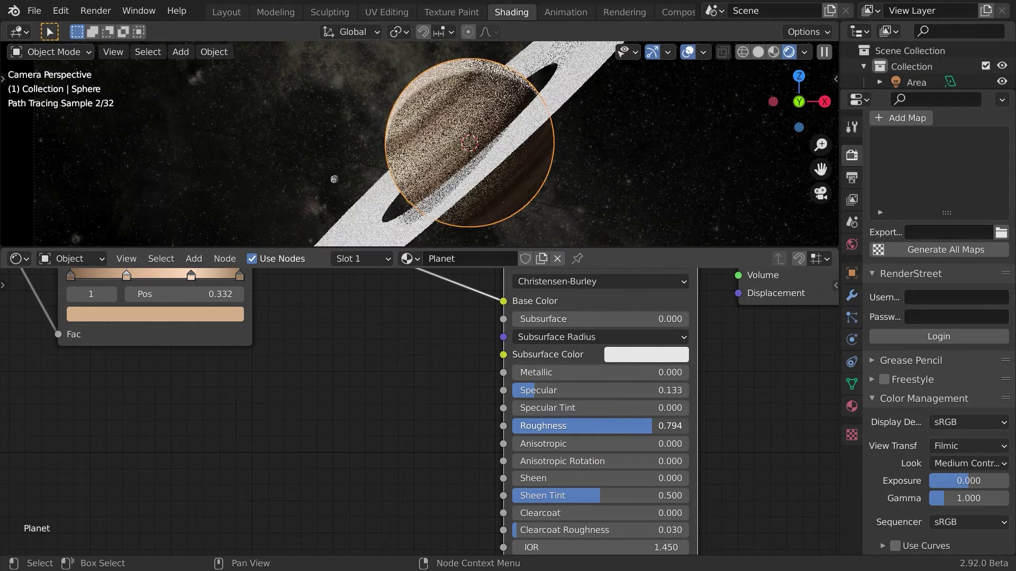
# Add a Bump node below the ColorRamp and link the ColorRamp's Color to the Bump's Height
pyautogui.moveTo(373, 408); pyautogui.dragTo(440, 430, button='middle')
pyautogui.scroll(-3, 442, 435)
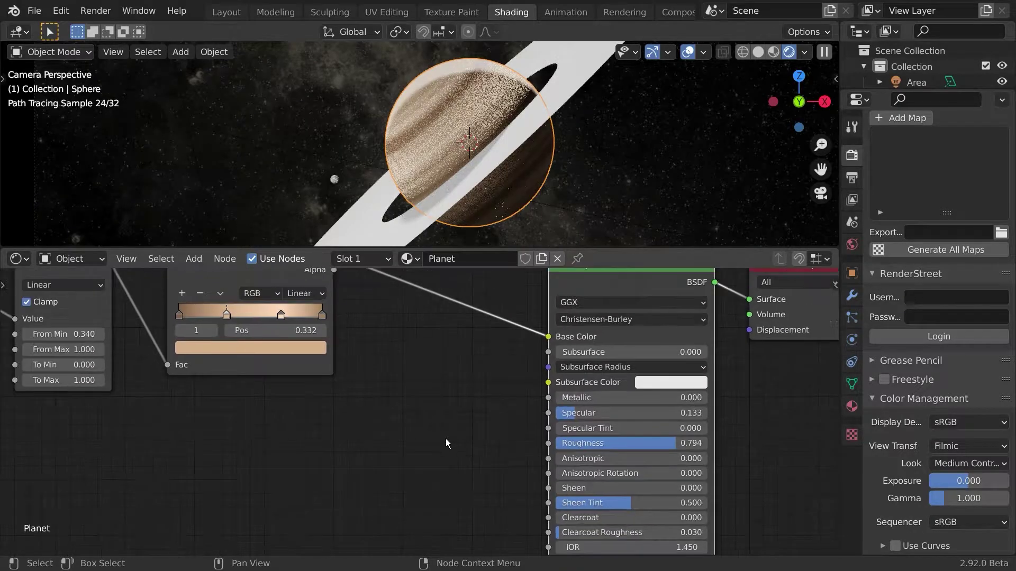
pyautogui.hotkey('shift', 'a')
pyautogui.click(348, 389)
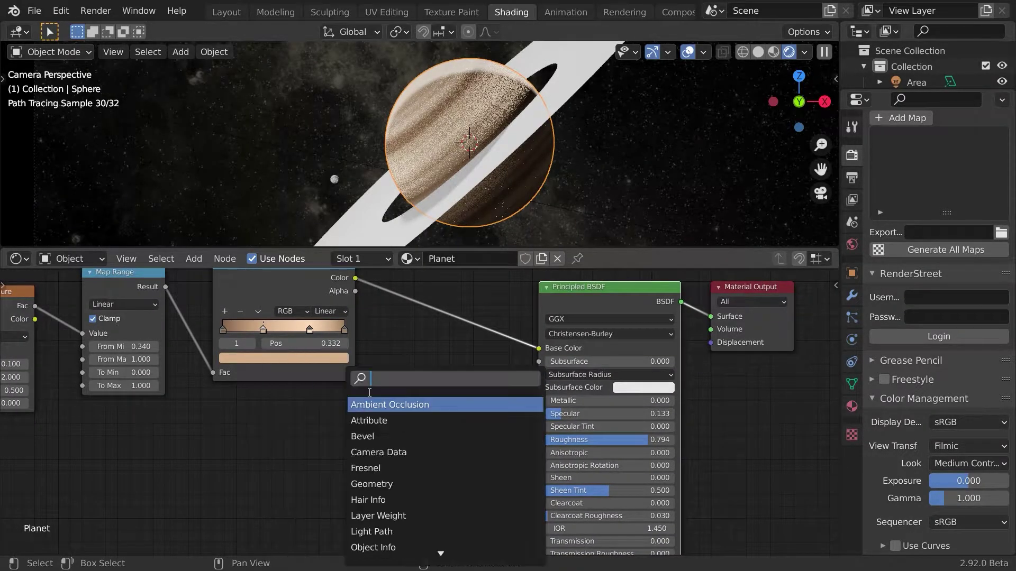
pyautogui.write('bum')
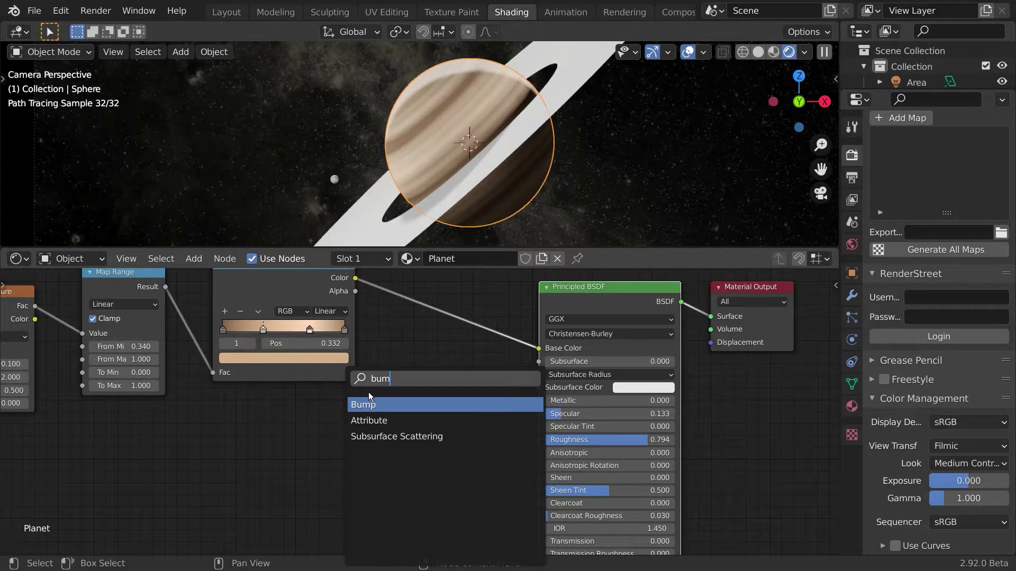
pyautogui.press('Return')
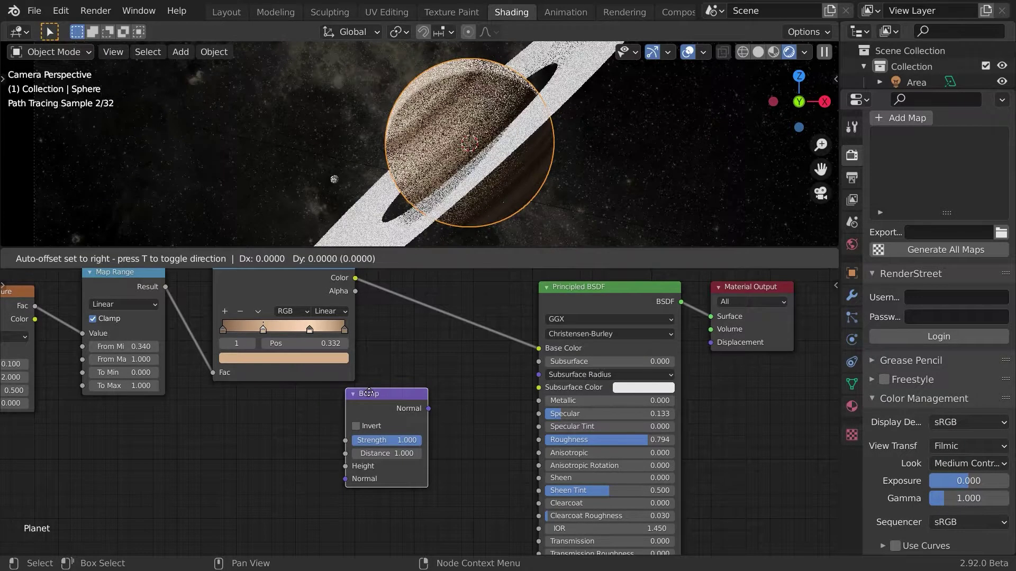
pyautogui.click(410, 372)
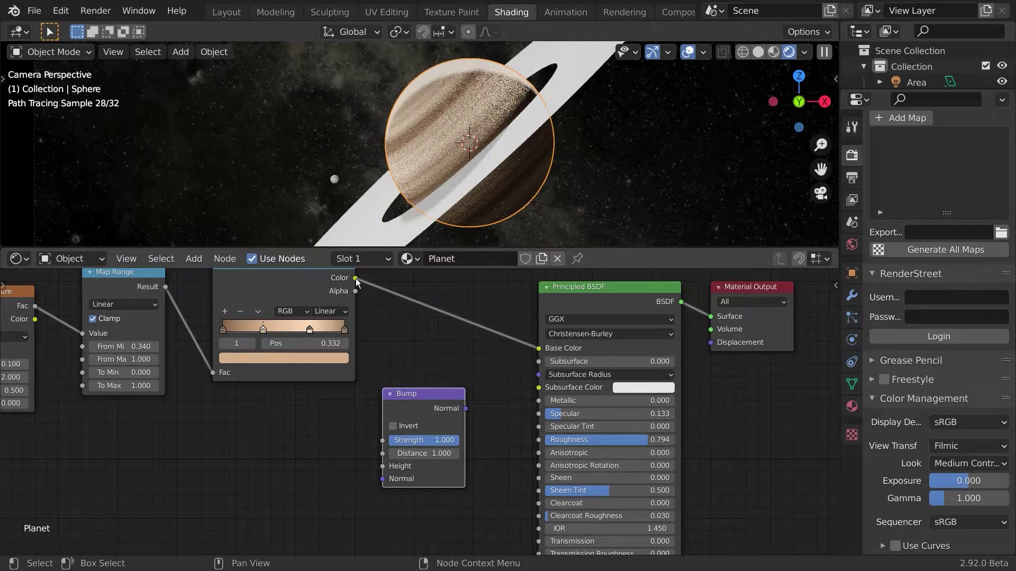
pyautogui.moveTo(355, 278); pyautogui.dragTo(383, 469)
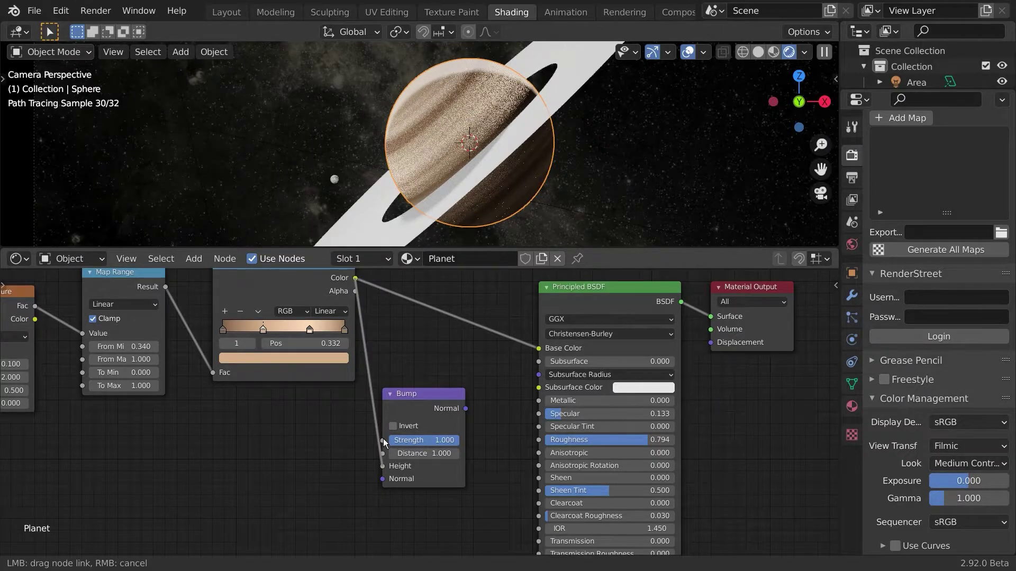
# Link the Bump's Normal output to the Principled BSDF's Normal input and set the Bump Strength to 0.030
pyautogui.moveTo(429, 509); pyautogui.dragTo(367, 422, button='middle')
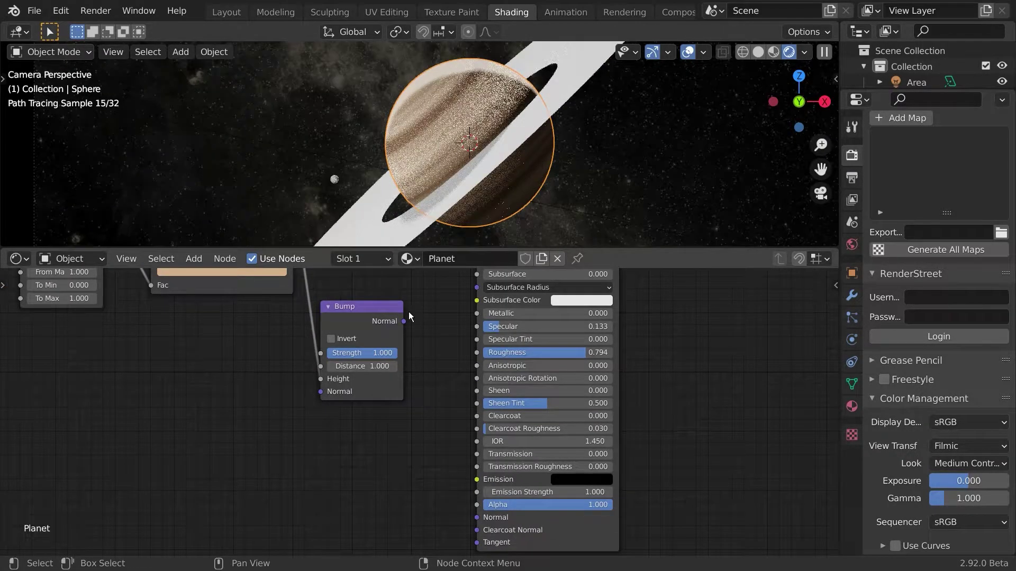
pyautogui.moveTo(404, 322); pyautogui.dragTo(455, 500)
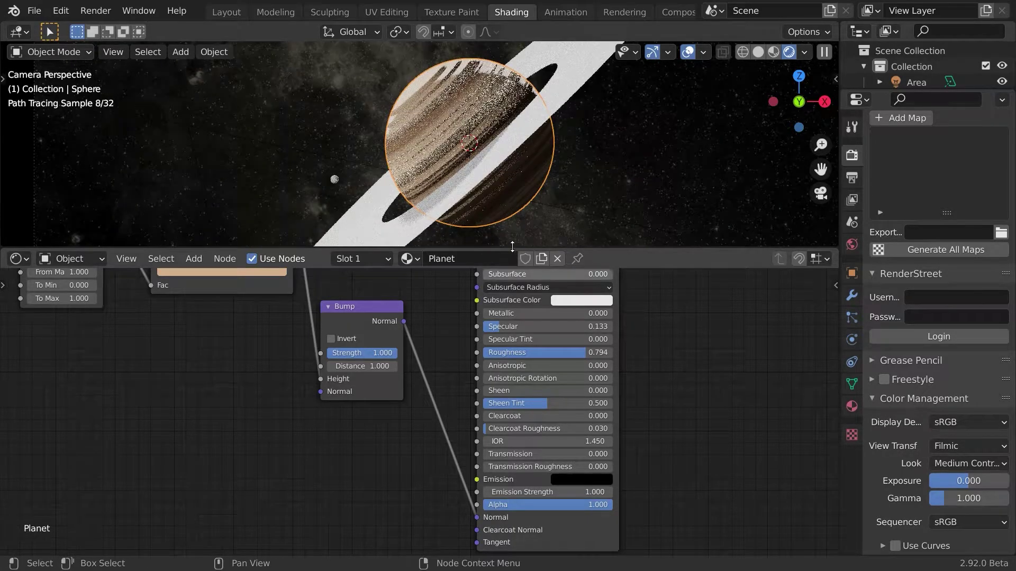
pyautogui.click(358, 353)
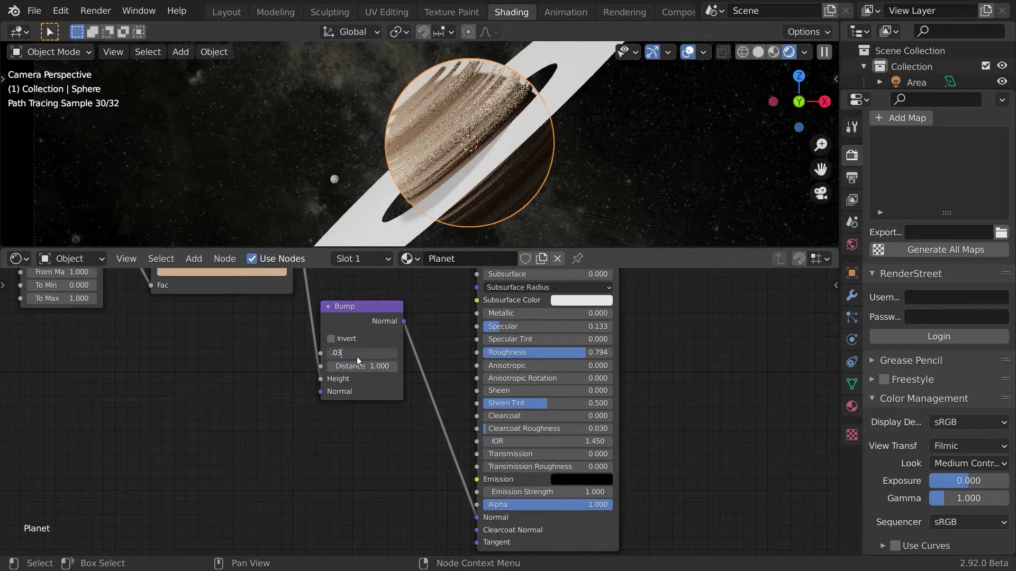
pyautogui.press('Return')
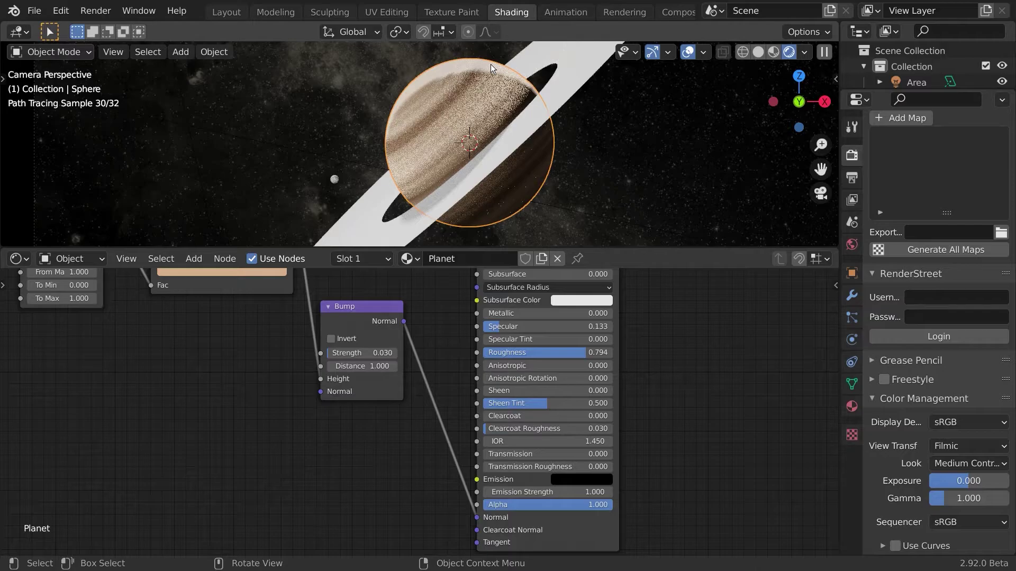
# Examine the Bump node's effect in a temporary render region on the planet's upper part by muting and unmuting the node, then clear the region
pyautogui.scroll(4, 490, 64)
pyautogui.hotkey('ctrl', 'b')
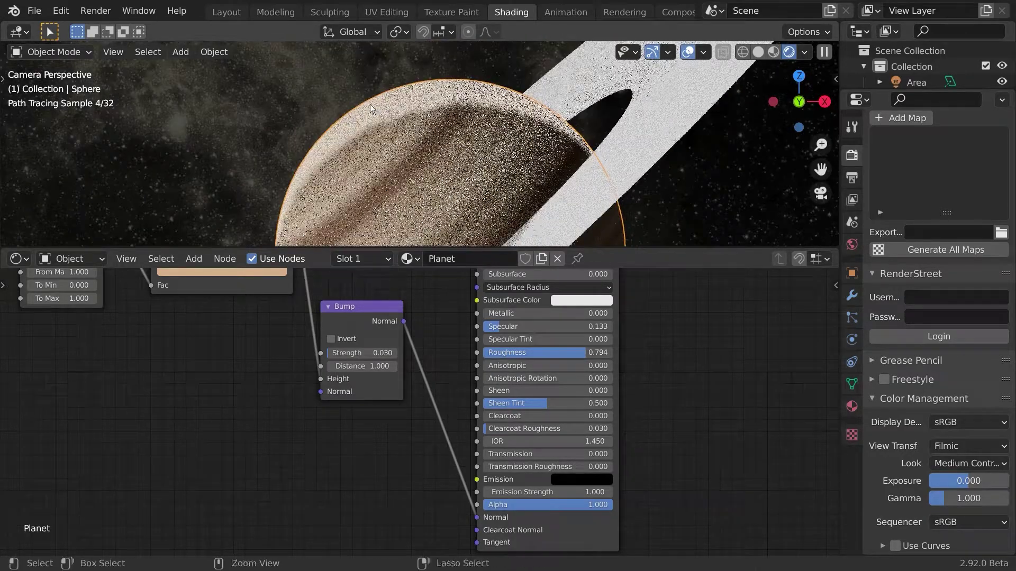
pyautogui.moveTo(352, 87); pyautogui.dragTo(578, 168)
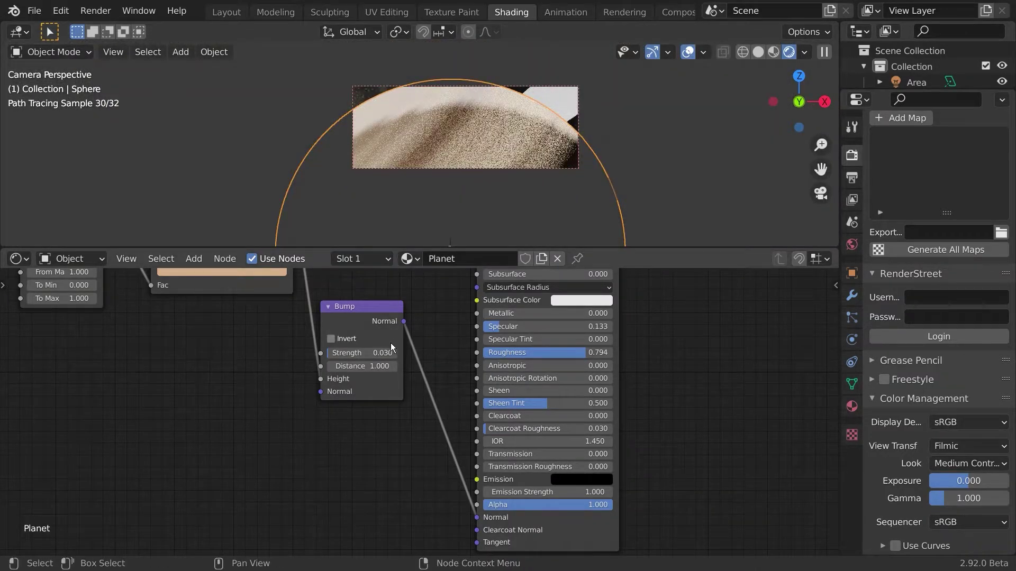
pyautogui.click(364, 324)
pyautogui.press('m')
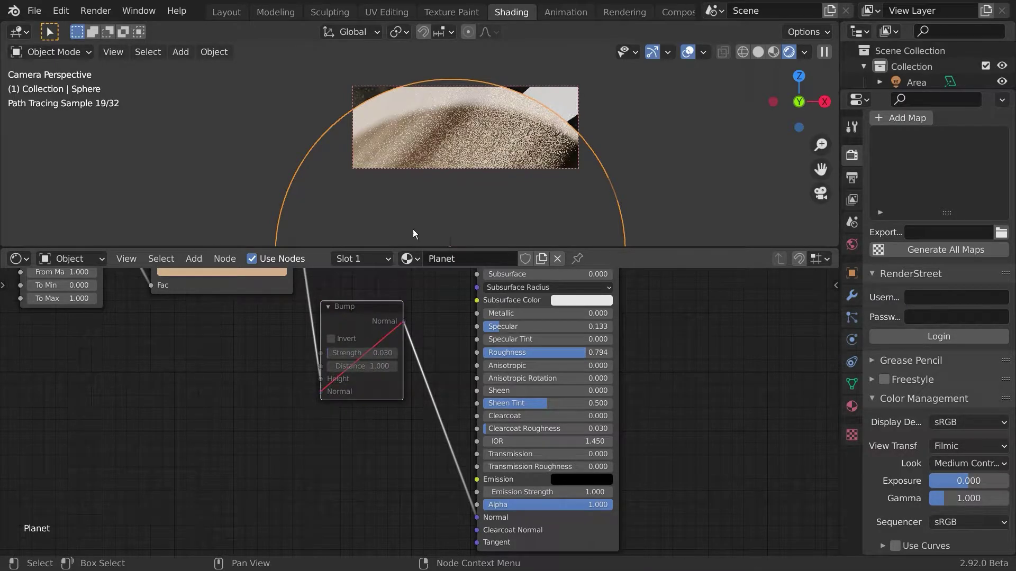
pyautogui.press('m')
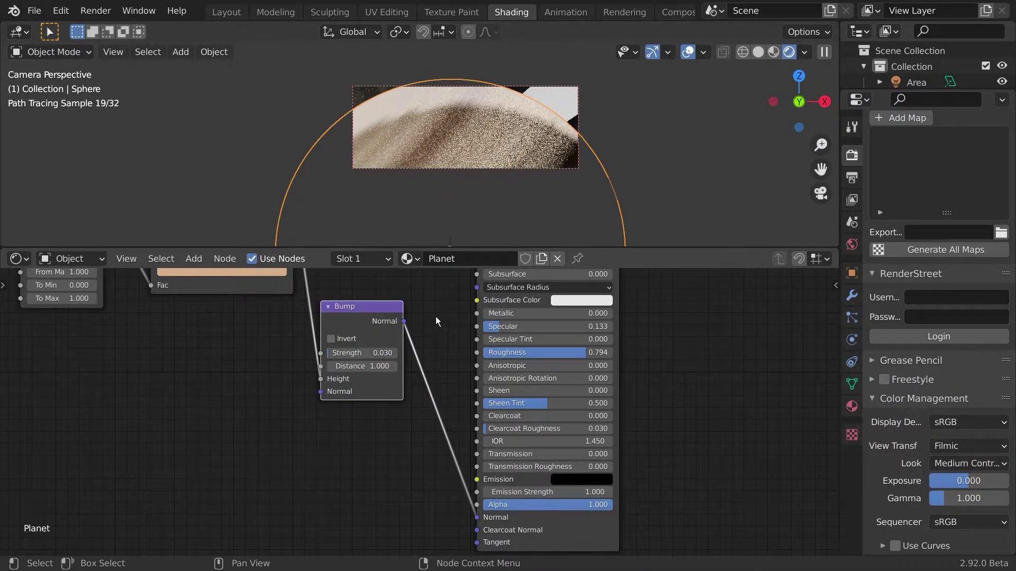
pyautogui.hotkey('ctrl', 'alt', 'b')
pyautogui.scroll(-3, 429, 156)
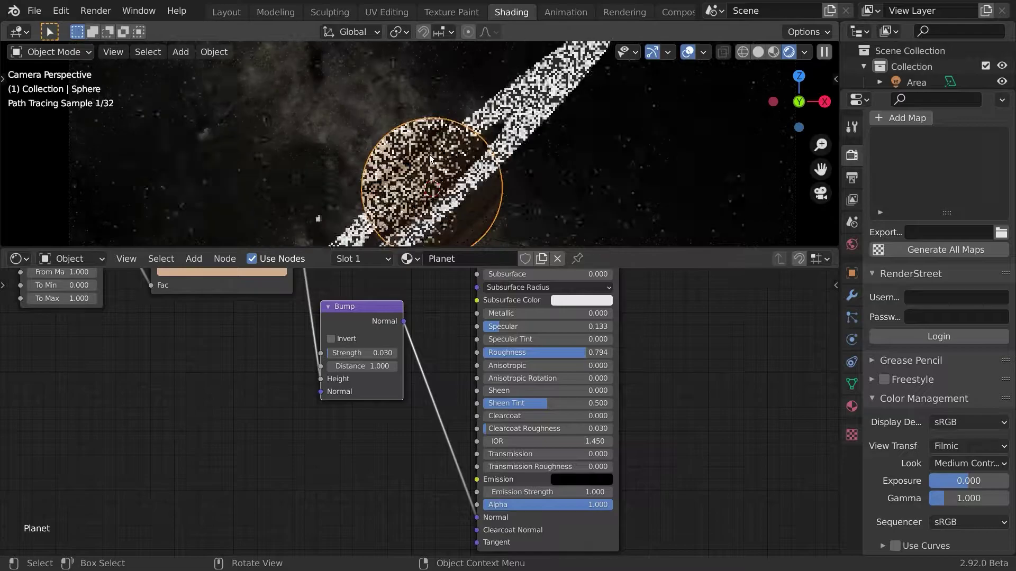
# Save the file and give the planet's ring a new material named Rings
pyautogui.hotkey('ctrl', 's')
pyautogui.scroll(-3, 429, 155)
pyautogui.click(430, 156)
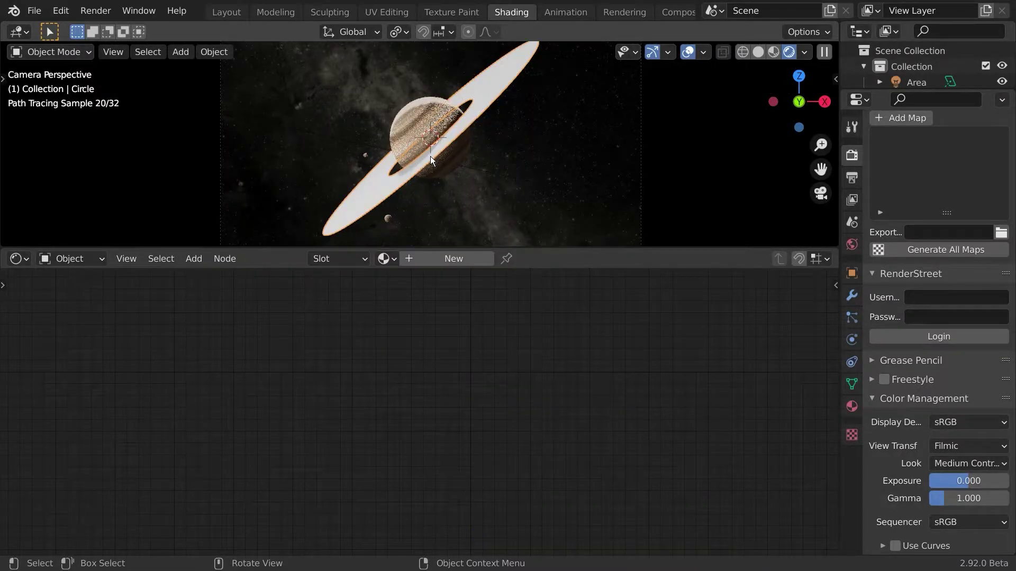
pyautogui.click(441, 258)
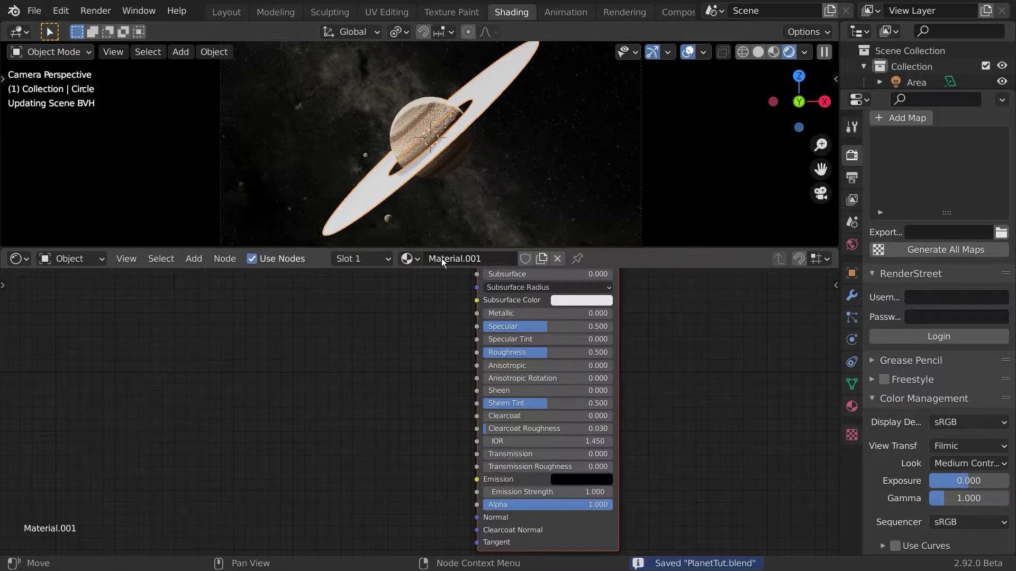
pyautogui.doubleClick(441, 259)
pyautogui.write('Rin')
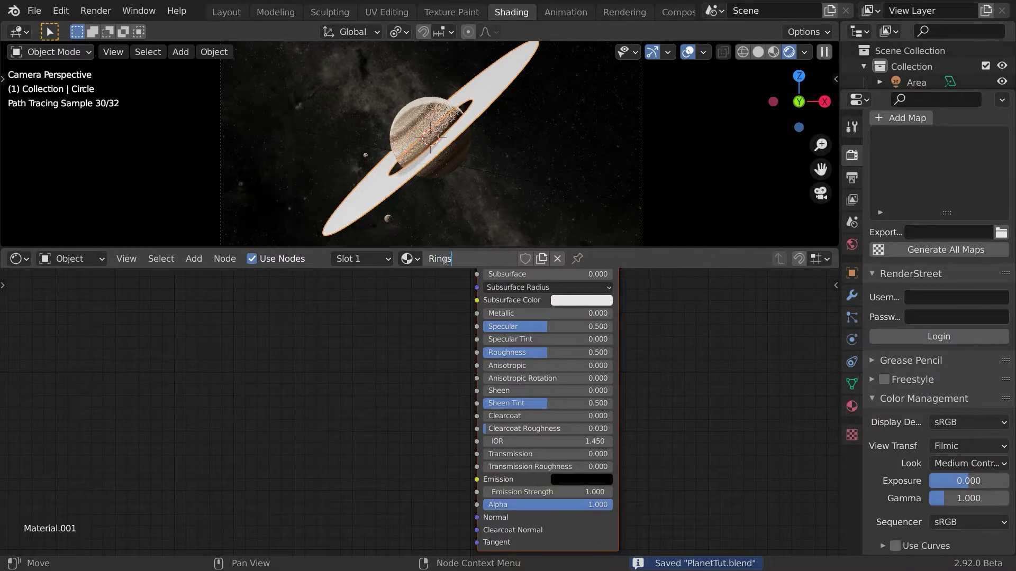
pyautogui.write('gs')
pyautogui.press('Return')
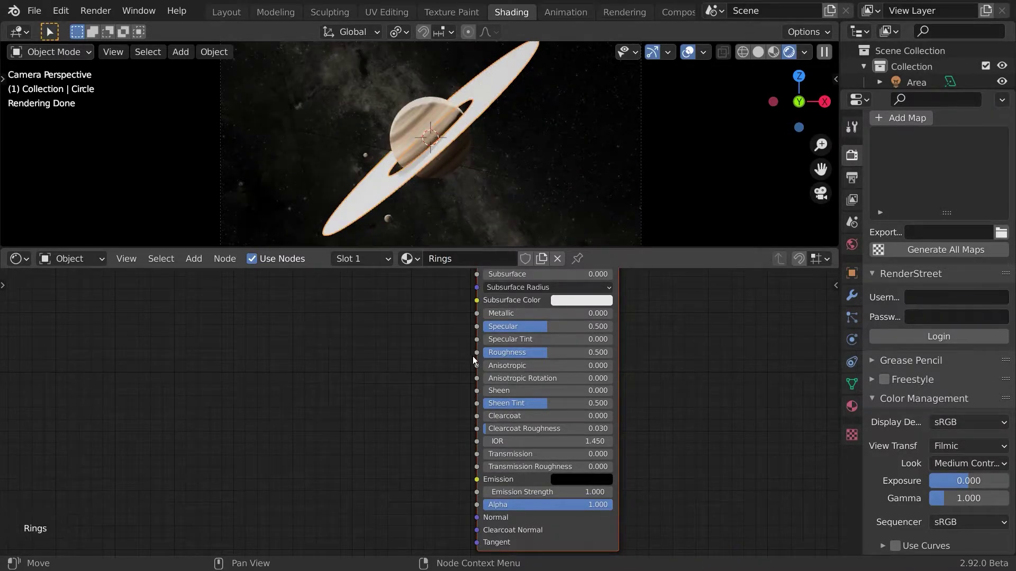
# Move the Principled BSDF node farther away from the Material Output to widen the gap between them
pyautogui.scroll(-3, 421, 325)
pyautogui.moveTo(421, 325); pyautogui.dragTo(459, 438, button='middle')
pyautogui.click(525, 361)
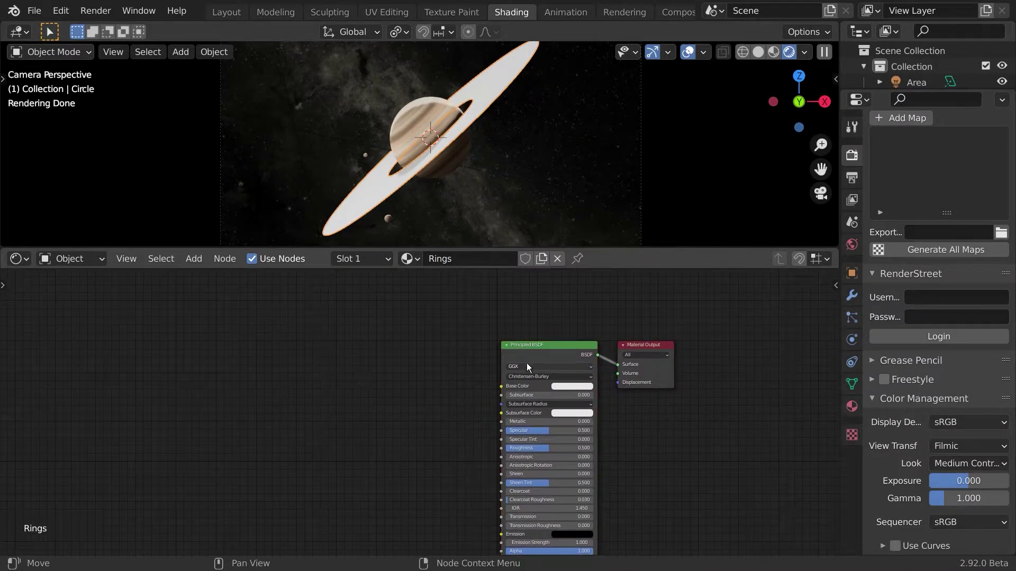
pyautogui.moveTo(525, 360); pyautogui.dragTo(468, 356)
pyautogui.moveTo(367, 364); pyautogui.dragTo(546, 371, button='middle')
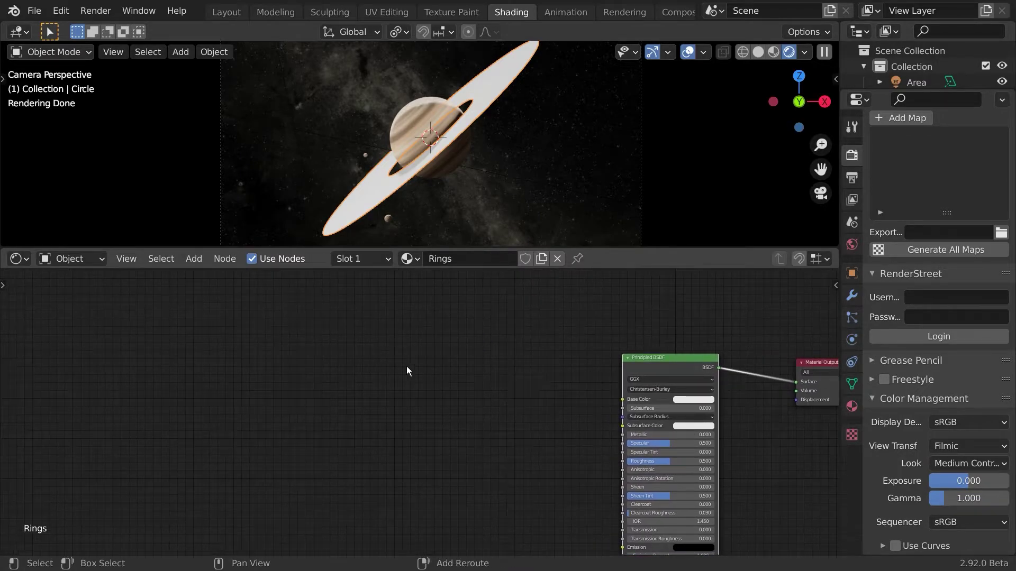
# Add a Gradient Texture node in front of the Principled BSDF and preview it on the ring through a Viewer
pyautogui.hotkey('shift', 'a')
pyautogui.click(373, 355)
pyautogui.write('grad')
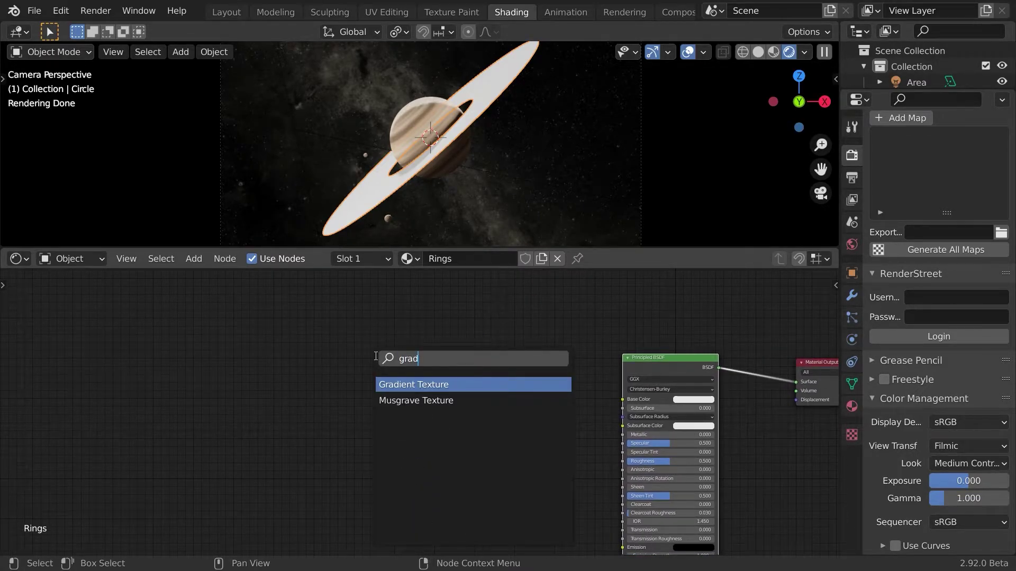
pyautogui.press('Return')
pyautogui.click(322, 368)
pyautogui.keyDown('ctrl'); pyautogui.keyDown('shift'); pyautogui.click(348, 379); pyautogui.keyUp('shift'); pyautogui.keyUp('ctrl')
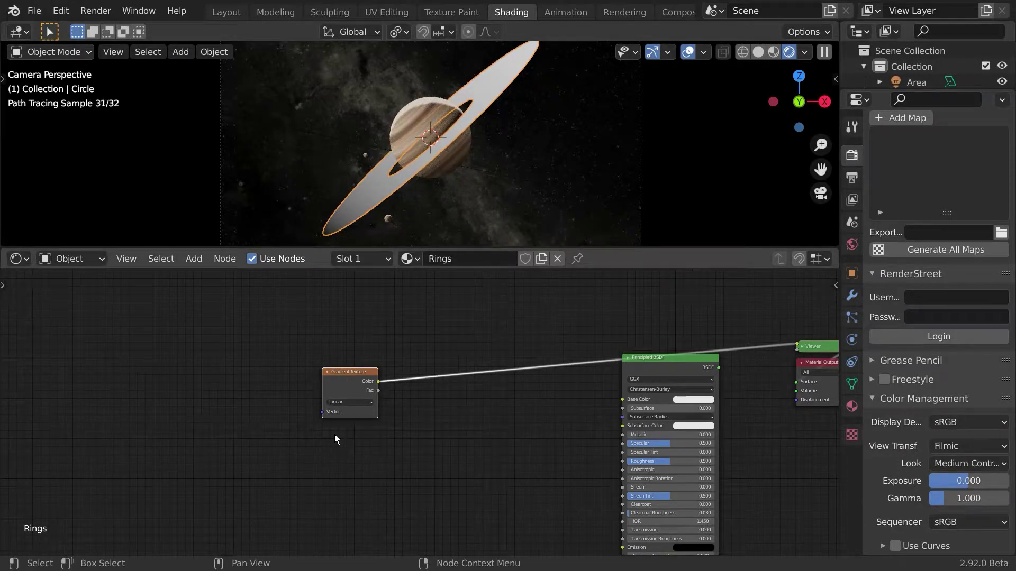
# Set the Gradient Texture's type to Spherical
pyautogui.scroll(2, 427, 446)
pyautogui.moveTo(382, 438); pyautogui.dragTo(451, 407, button='middle')
pyautogui.click(373, 365)
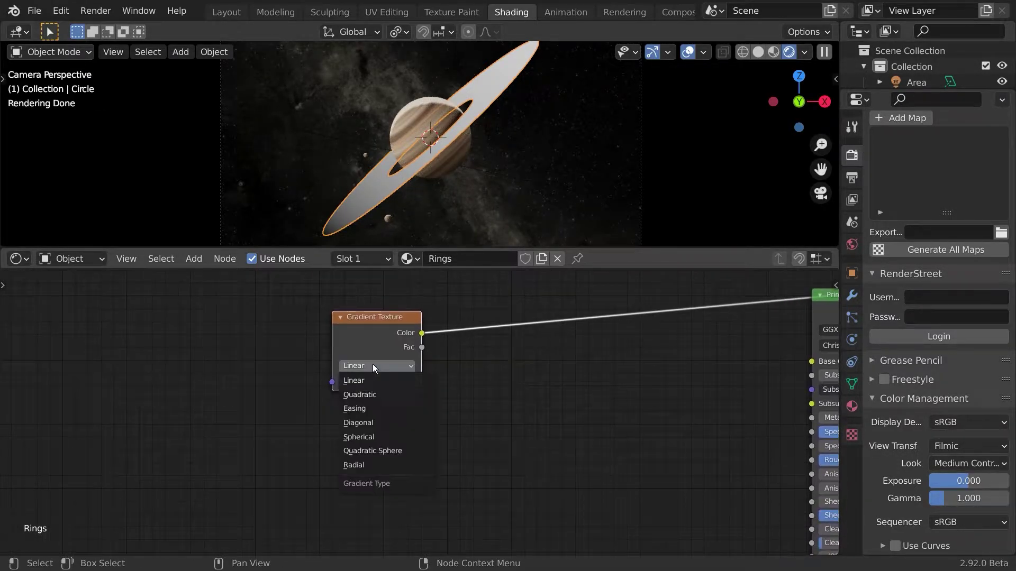
pyautogui.click(383, 437)
# Add Mapping and Texture Coordinate nodes to the Gradient Texture and drive the Mapping's Vector from the Object coordinates
pyautogui.moveTo(383, 437); pyautogui.dragTo(476, 465, button='middle')
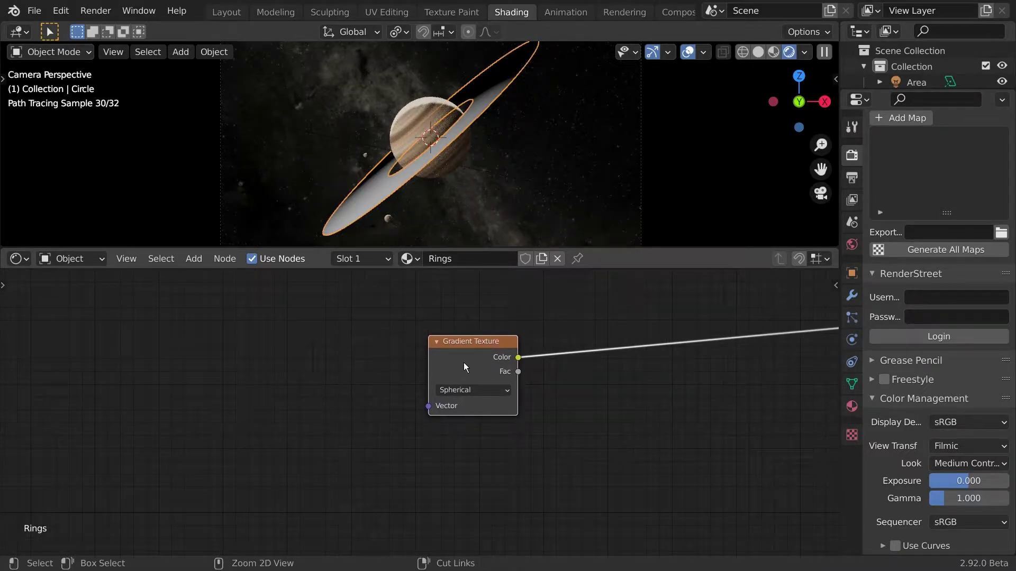
pyautogui.hotkey('ctrl', 't')
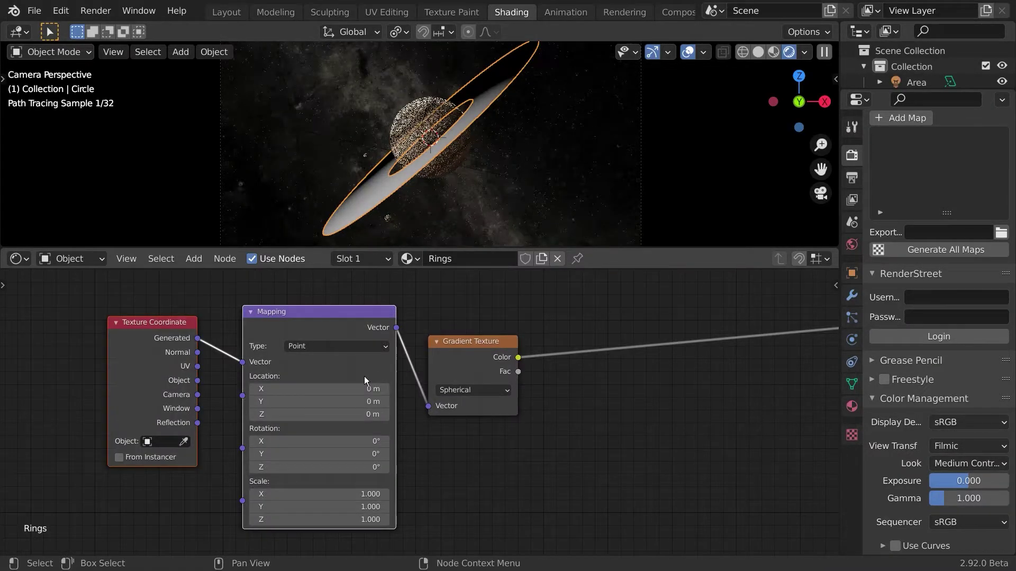
pyautogui.moveTo(222, 374); pyautogui.dragTo(299, 383, button='middle')
pyautogui.moveTo(279, 394); pyautogui.dragTo(327, 373)
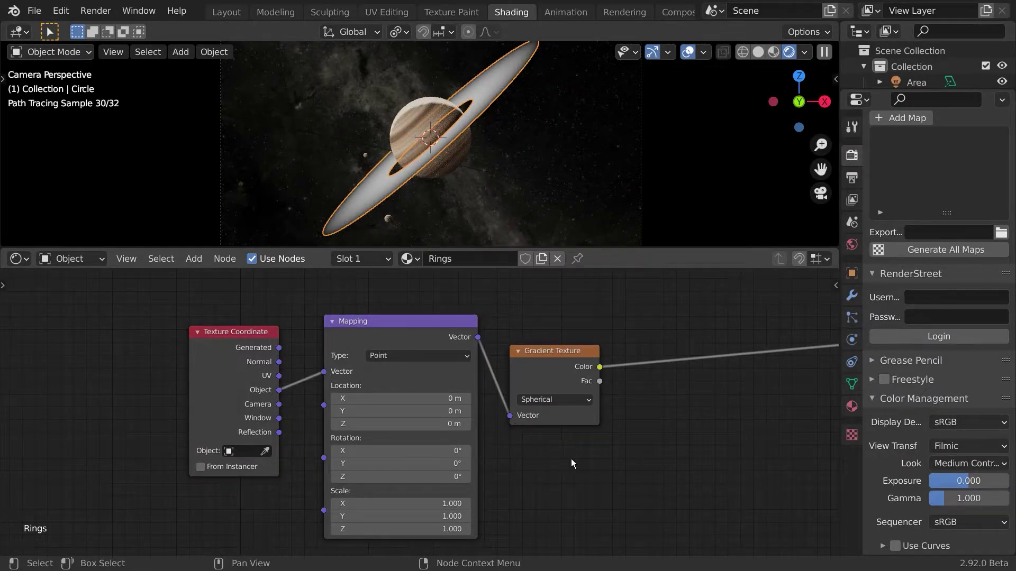
# Add a ColorRamp node and insert it on the link after the Gradient Texture
pyautogui.moveTo(562, 454); pyautogui.dragTo(345, 429, button='middle')
pyautogui.hotkey('shift', 'a')
pyautogui.click(489, 372)
pyautogui.write('ramp')
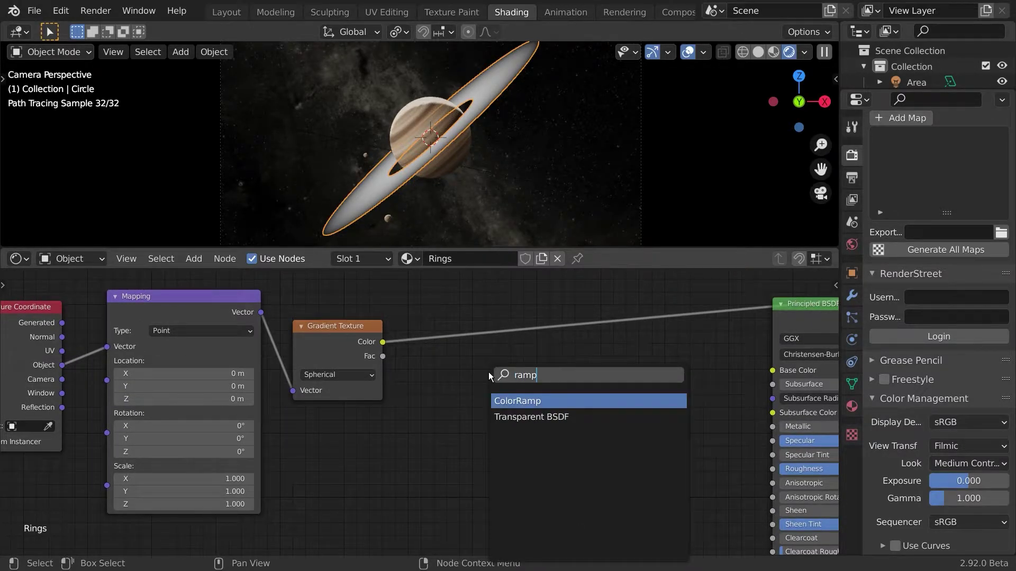
pyautogui.press('Return')
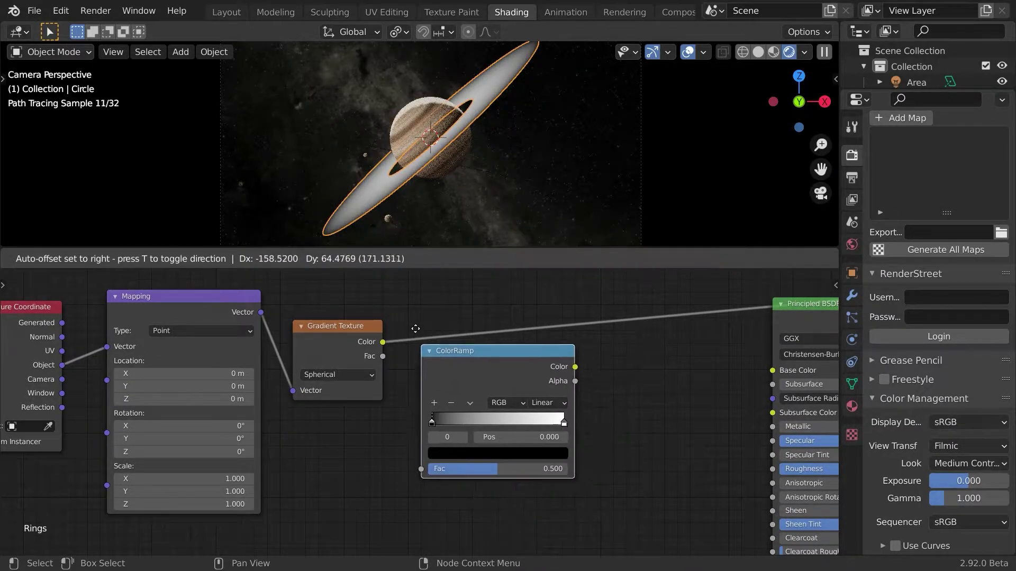
pyautogui.click(436, 332)
# Move the ColorRamp's black stop to position 0.158
pyautogui.moveTo(674, 494); pyautogui.dragTo(535, 466, button='middle')
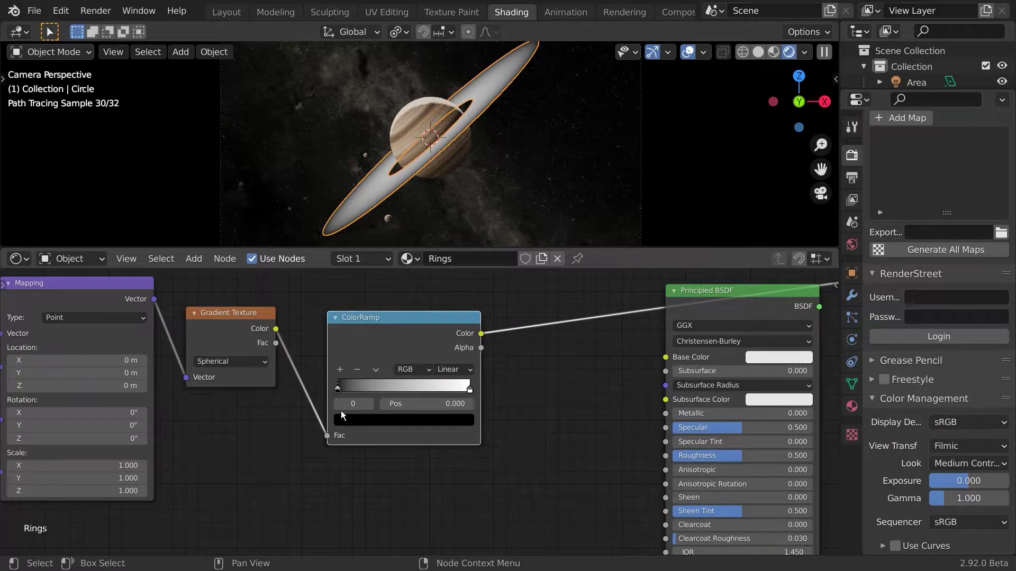
pyautogui.moveTo(356, 389); pyautogui.dragTo(360, 394)
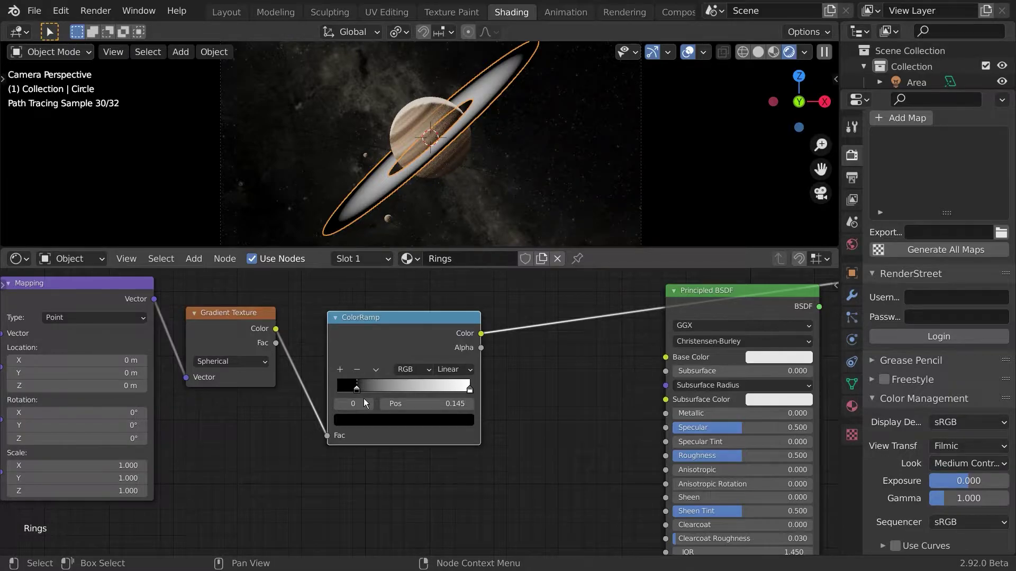
pyautogui.moveTo(364, 398); pyautogui.dragTo(361, 398)
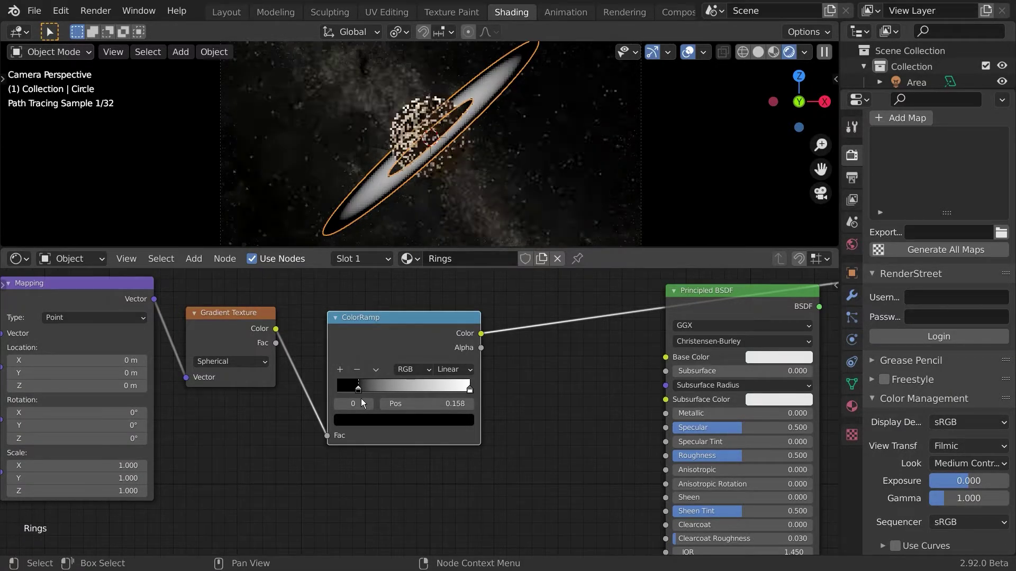
# Move the Texture Coordinate, Mapping, Gradient Texture and ColorRamp nodes together up and away from the Principled BSDF to free up space
pyautogui.scroll(-3, 432, 407)
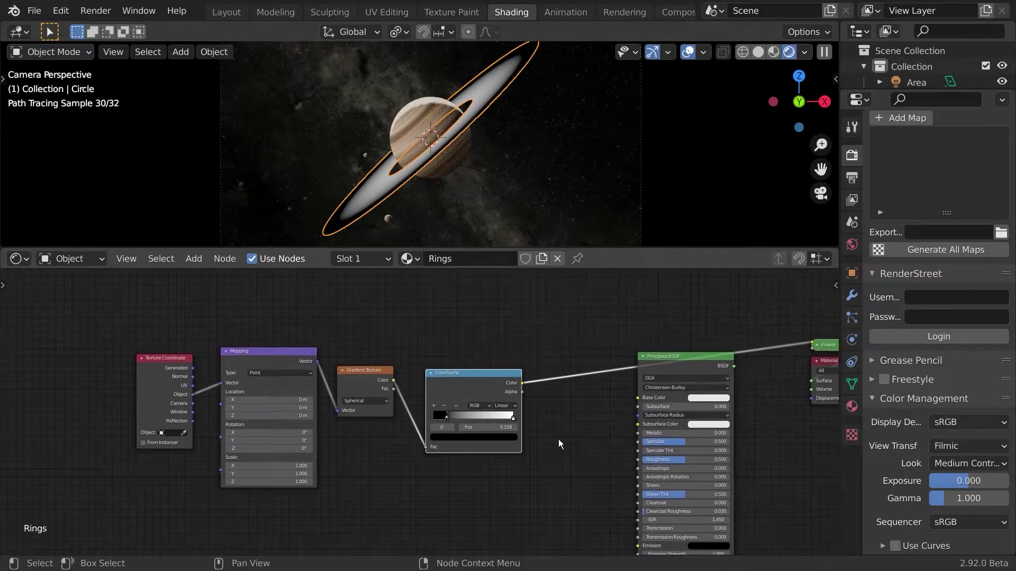
pyautogui.moveTo(136, 315); pyautogui.dragTo(585, 471)
pyautogui.press('g')
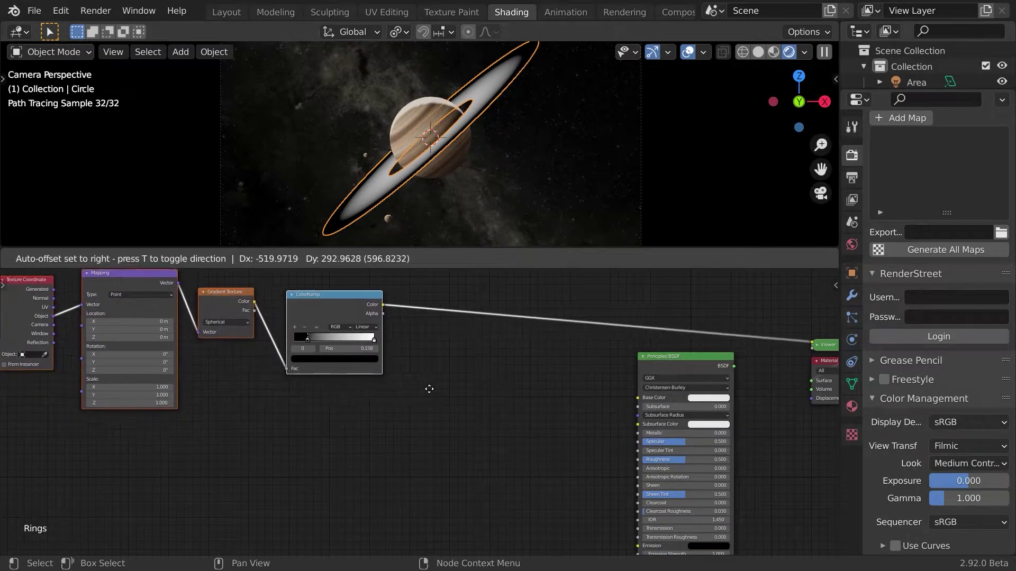
pyautogui.click(379, 405)
pyautogui.scroll(2, 383, 405)
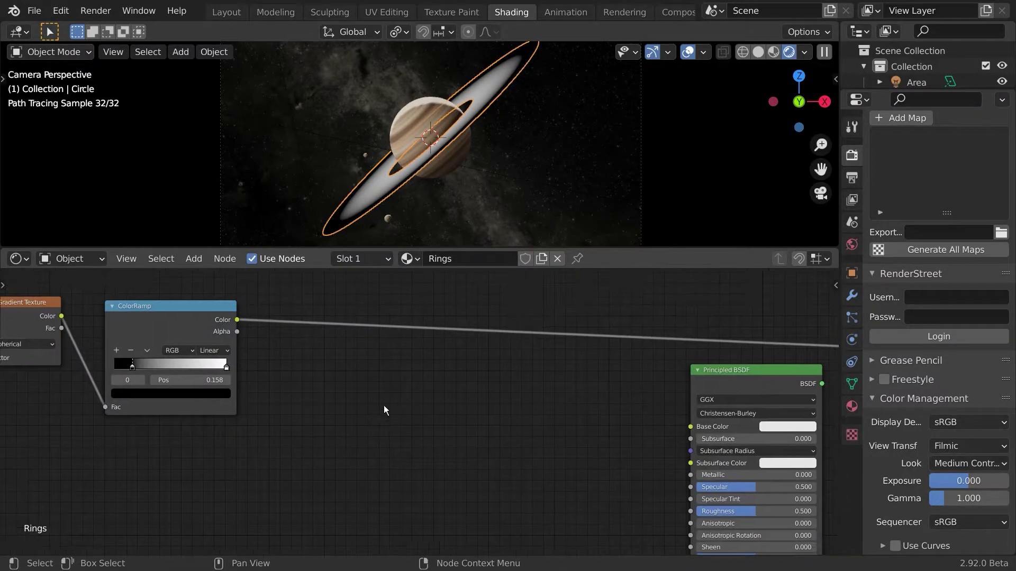
# Add a Noise Texture node after the ColorRamp and preview its Fac output on the rings
pyautogui.hotkey('shift', 'a')
pyautogui.click(377, 392)
pyautogui.write('noise')
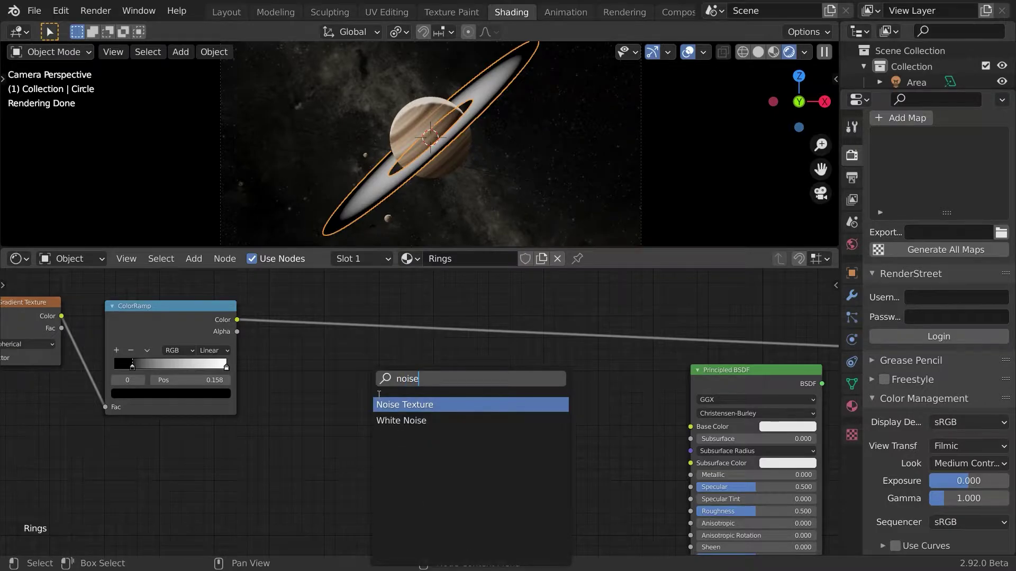
pyautogui.press('Return')
pyautogui.click(344, 366)
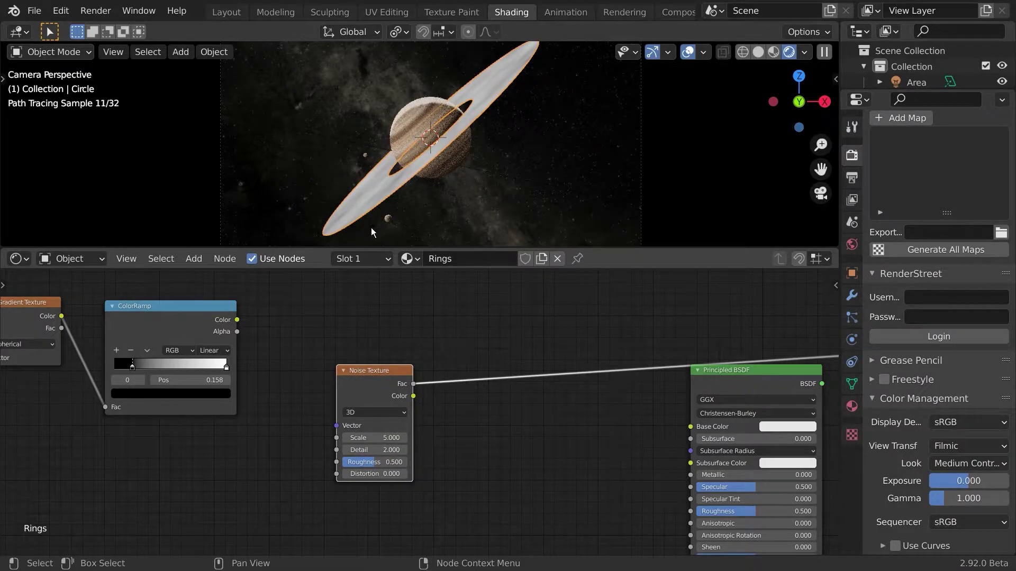
pyautogui.moveTo(511, 415); pyautogui.dragTo(453, 412, button='middle')
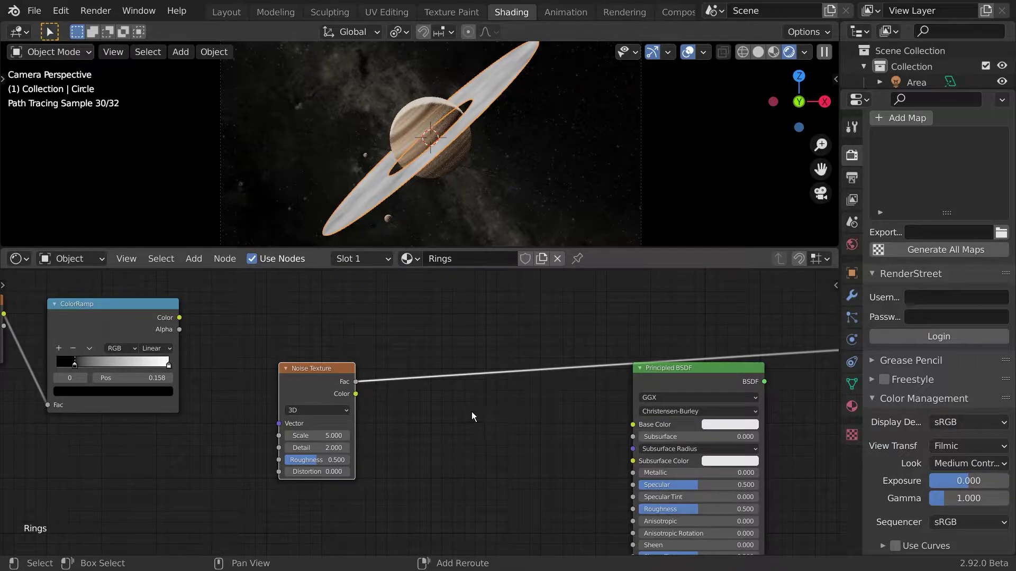
# Duplicate the ColorRamp and insert the copy on the link after the Noise Texture
pyautogui.keyDown('shift'); pyautogui.click(111, 312); pyautogui.keyUp('shift')
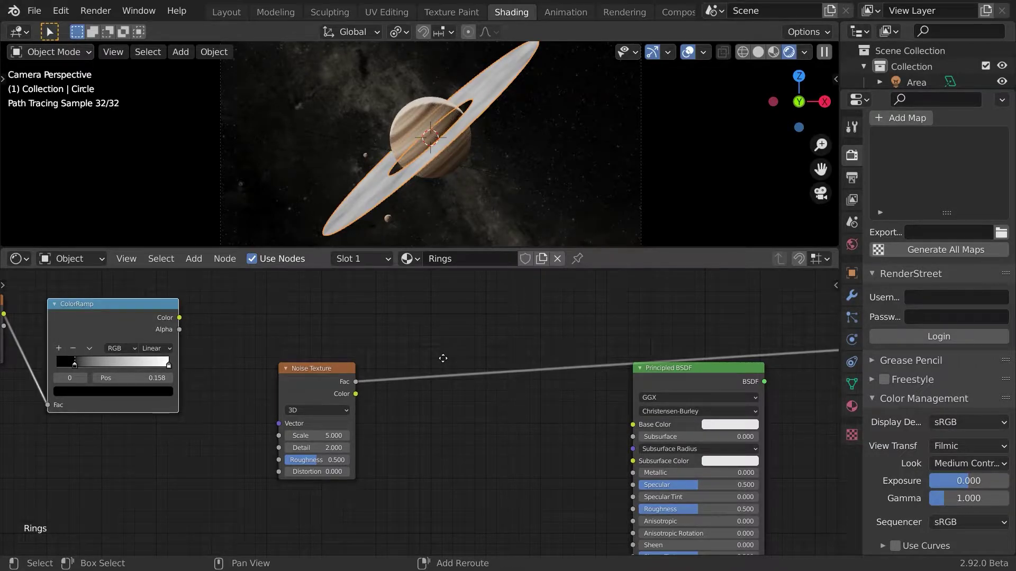
pyautogui.hotkey('shift', 'd')
pyautogui.click(521, 410)
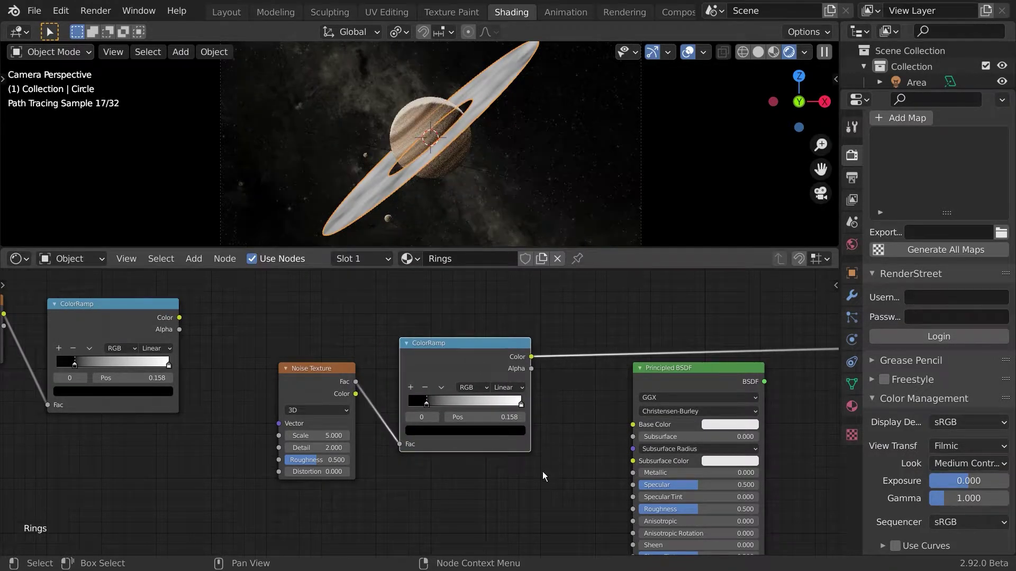
# Increase the second ColorRamp's contrast by setting its black stop to 0.479 and bringing the white stop close to it
pyautogui.keyDown('ctrl'); pyautogui.scroll(-4, 465, 469); pyautogui.keyUp('ctrl')
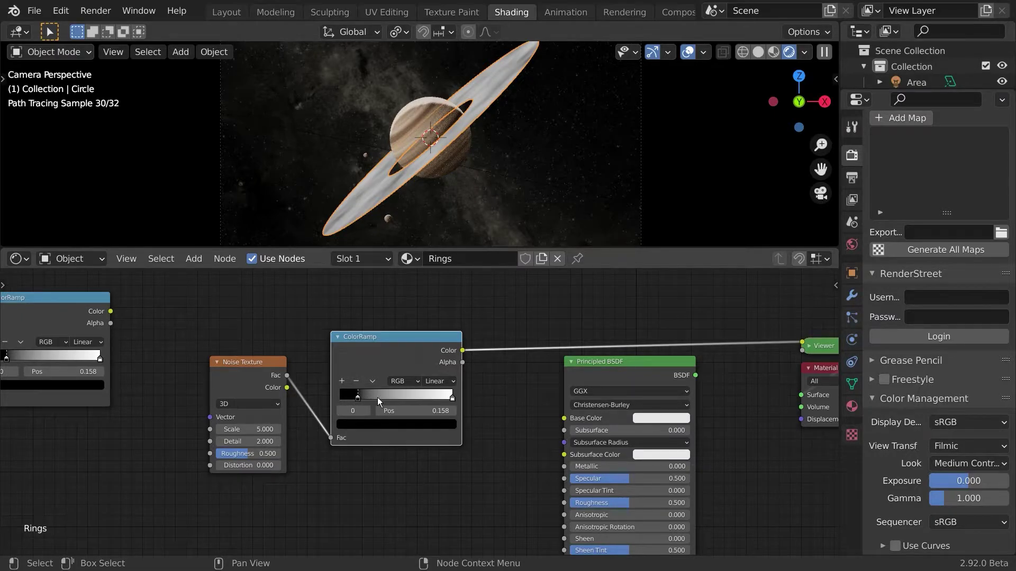
pyautogui.moveTo(378, 398); pyautogui.dragTo(383, 394)
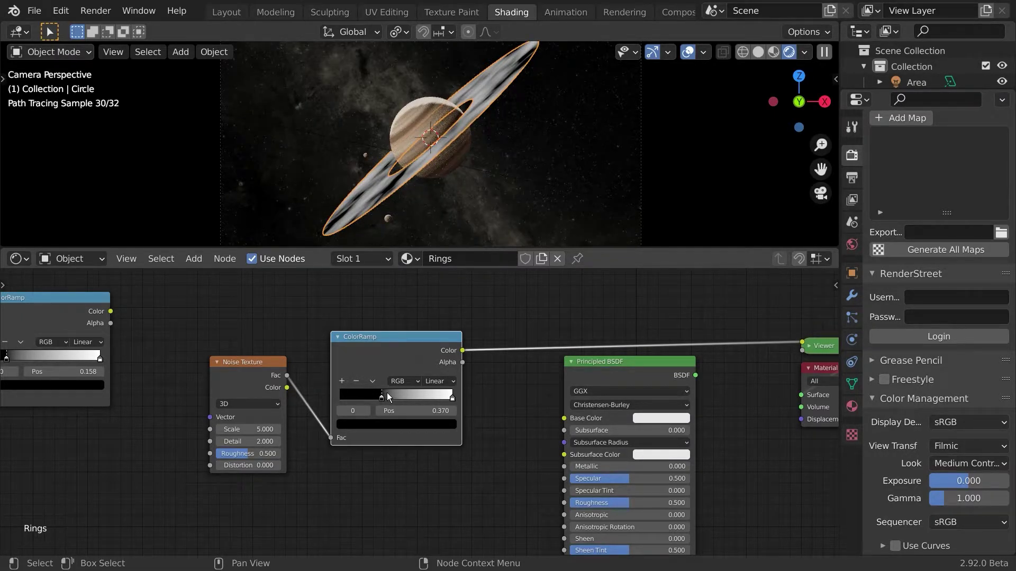
pyautogui.moveTo(384, 396); pyautogui.dragTo(389, 392)
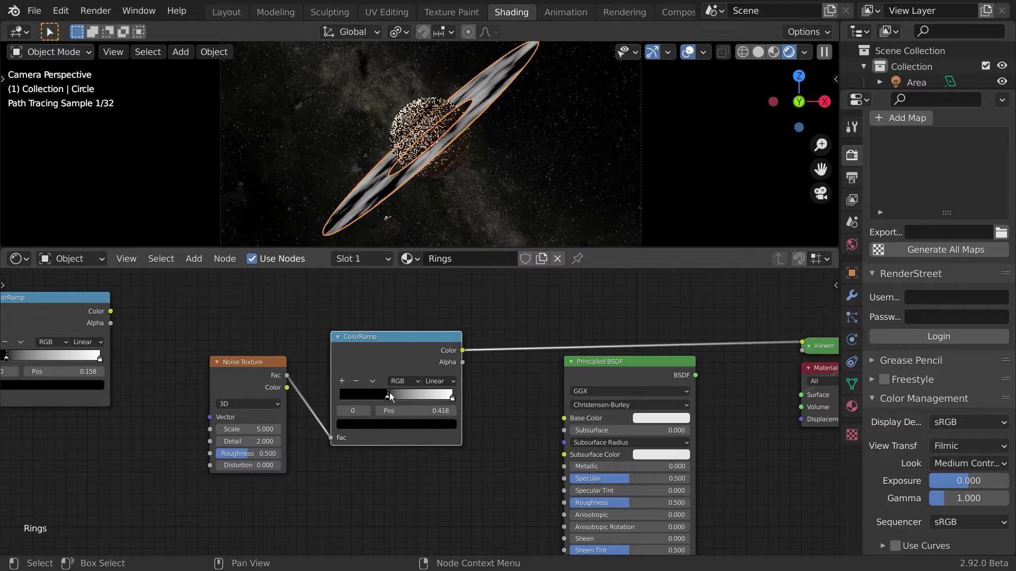
pyautogui.moveTo(452, 399); pyautogui.dragTo(394, 399)
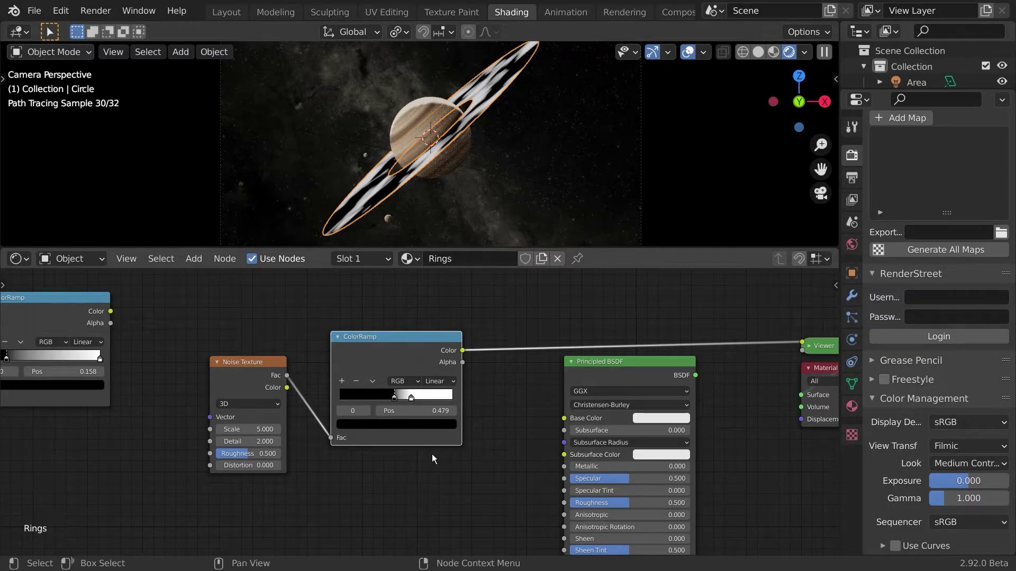
# Drive the Noise Texture's Vector from the first ColorRamp's Color output
pyautogui.moveTo(431, 454); pyautogui.dragTo(538, 452, button='middle')
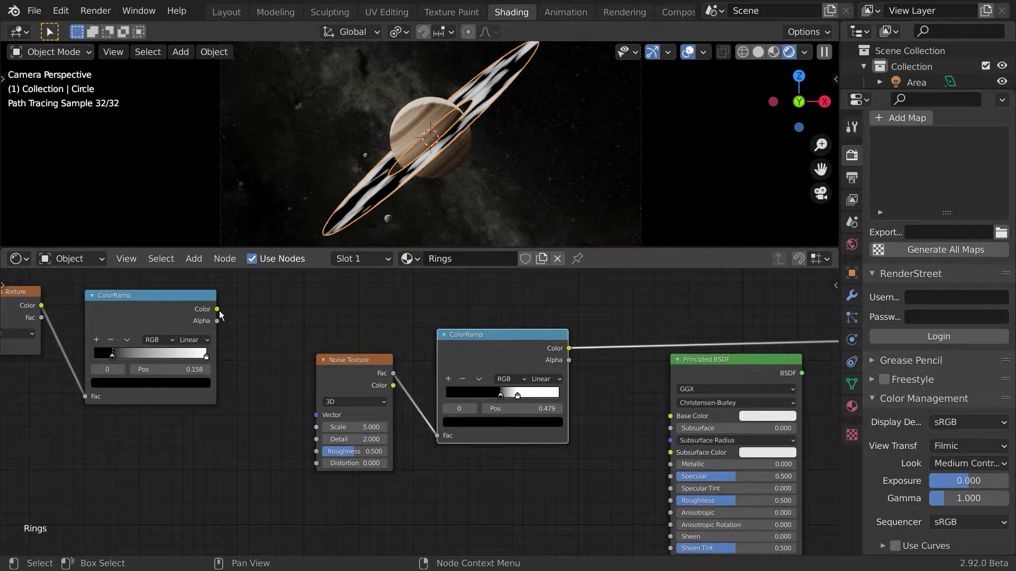
pyautogui.moveTo(218, 309); pyautogui.dragTo(317, 415)
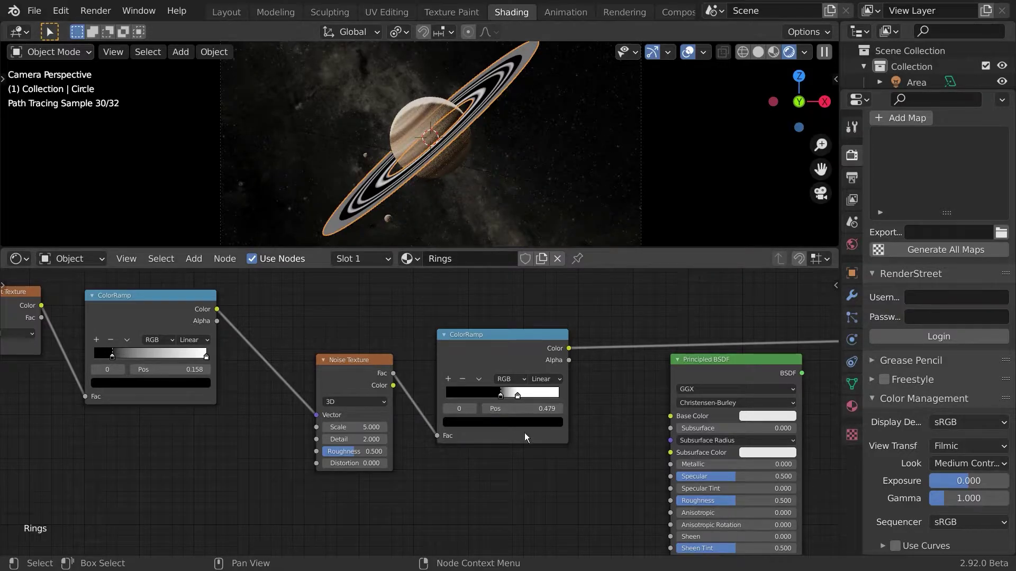
# Move the Principled BSDF down and the Material Output away from the Viewer to make room between them
pyautogui.moveTo(498, 471); pyautogui.dragTo(282, 445, button='middle')
pyautogui.moveTo(481, 371); pyautogui.dragTo(469, 400)
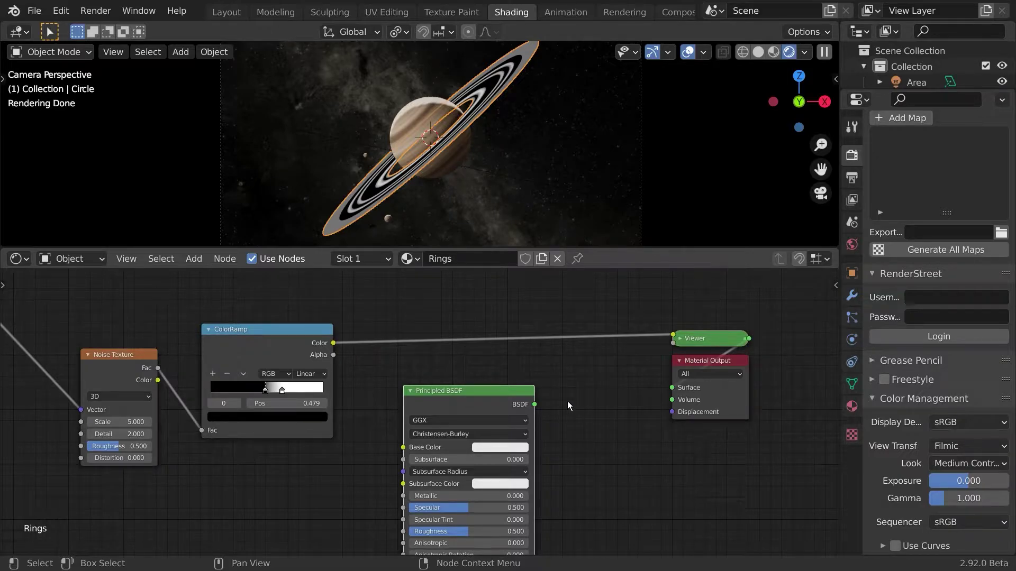
pyautogui.moveTo(577, 415); pyautogui.dragTo(462, 379, button='middle')
pyautogui.moveTo(620, 366); pyautogui.dragTo(770, 377)
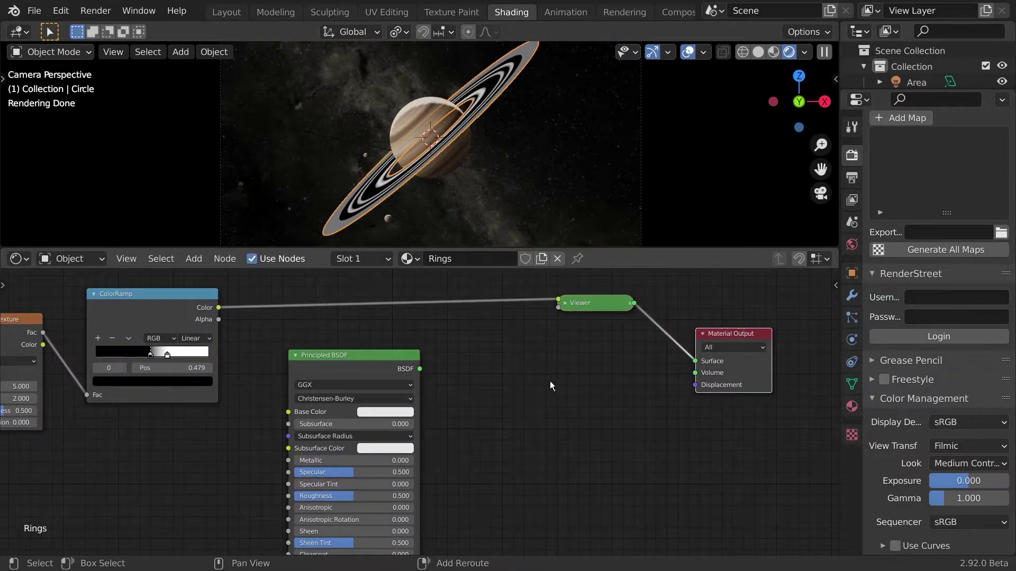
# Add a Mix Shader, feed the Principled BSDF into its first Shader input and connect it to the Material Output's Surface
pyautogui.hotkey('shift', 'a')
pyautogui.click(524, 379)
pyautogui.write('mix')
pyautogui.press('Return')
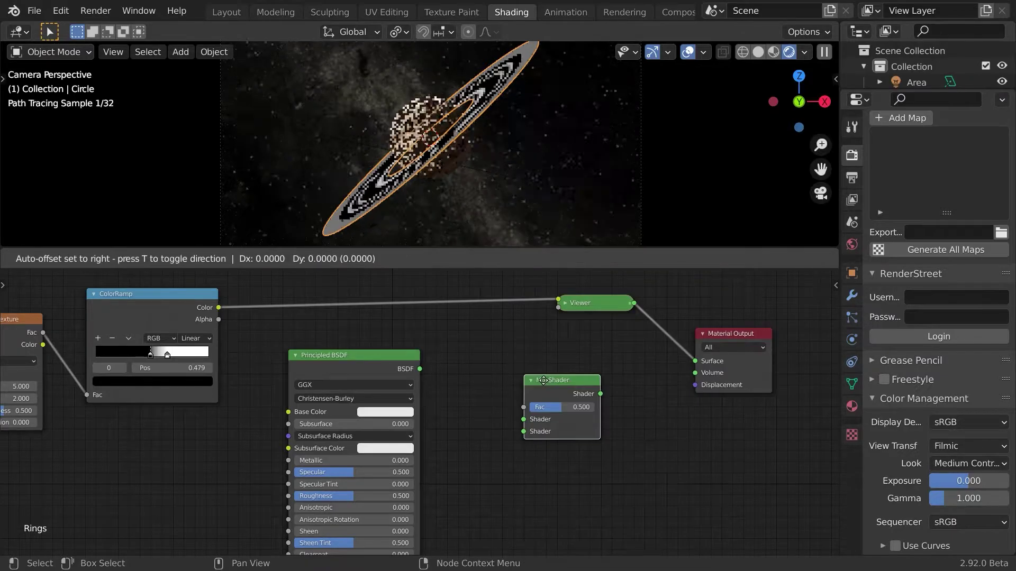
pyautogui.click(461, 388)
pyautogui.moveTo(421, 374); pyautogui.dragTo(509, 406)
pyautogui.moveTo(585, 380); pyautogui.dragTo(696, 362)
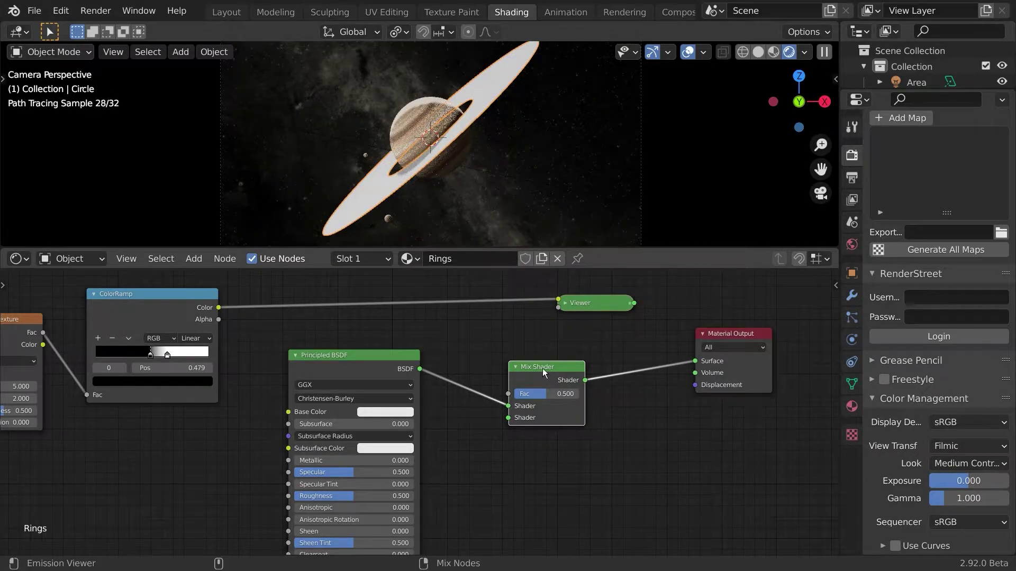
pyautogui.keyDown('ctrl'); pyautogui.keyDown('shift'); pyautogui.click(539, 442); pyautogui.keyUp('shift'); pyautogui.keyUp('ctrl')
# Add a Transparent BSDF node and connect it to the Mix Shader's second Shader input
pyautogui.moveTo(525, 450); pyautogui.dragTo(570, 459, button='middle')
pyautogui.hotkey('shift', 'a')
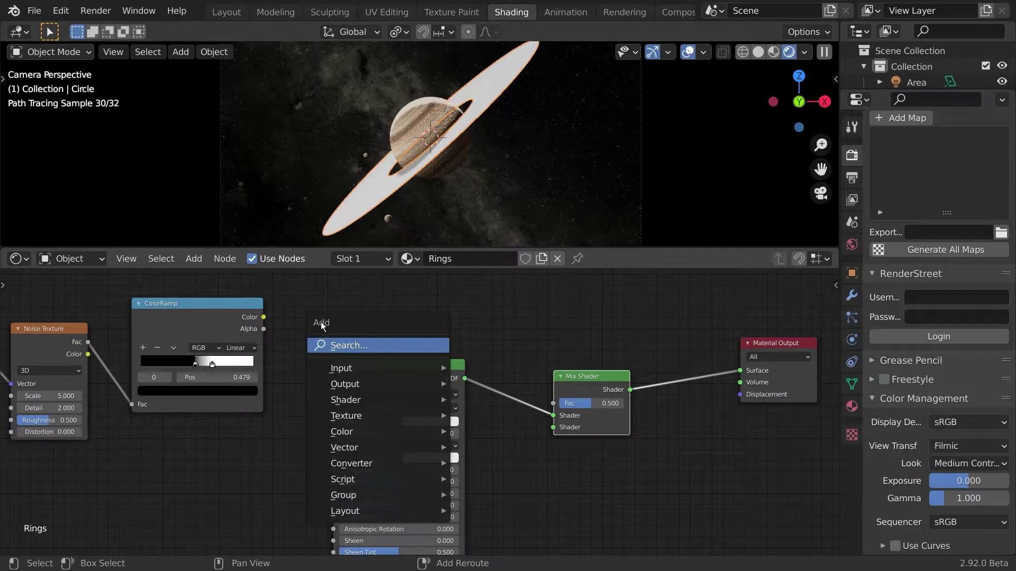
pyautogui.click(344, 347)
pyautogui.write('trans')
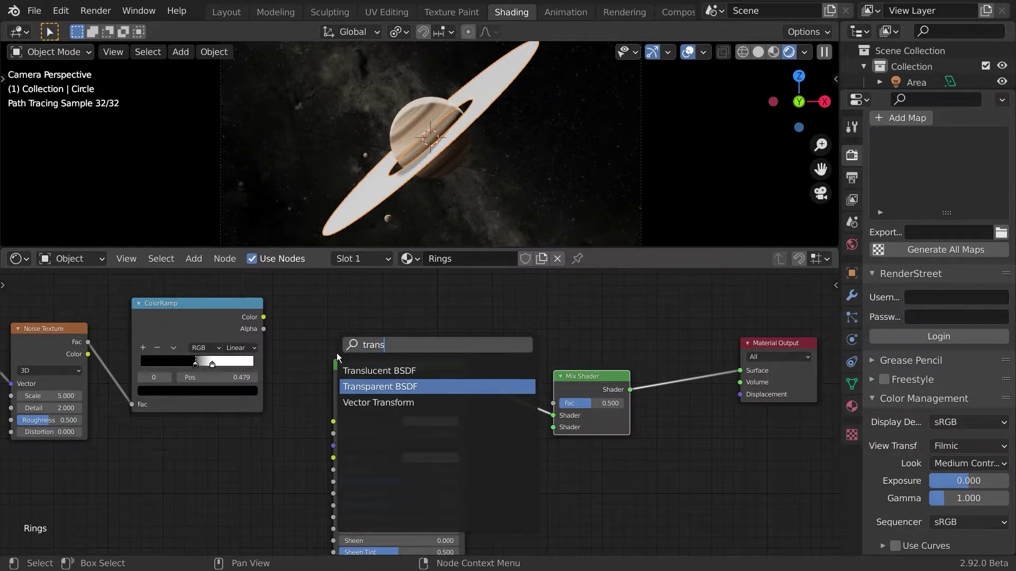
pyautogui.press('Return')
pyautogui.click(549, 481)
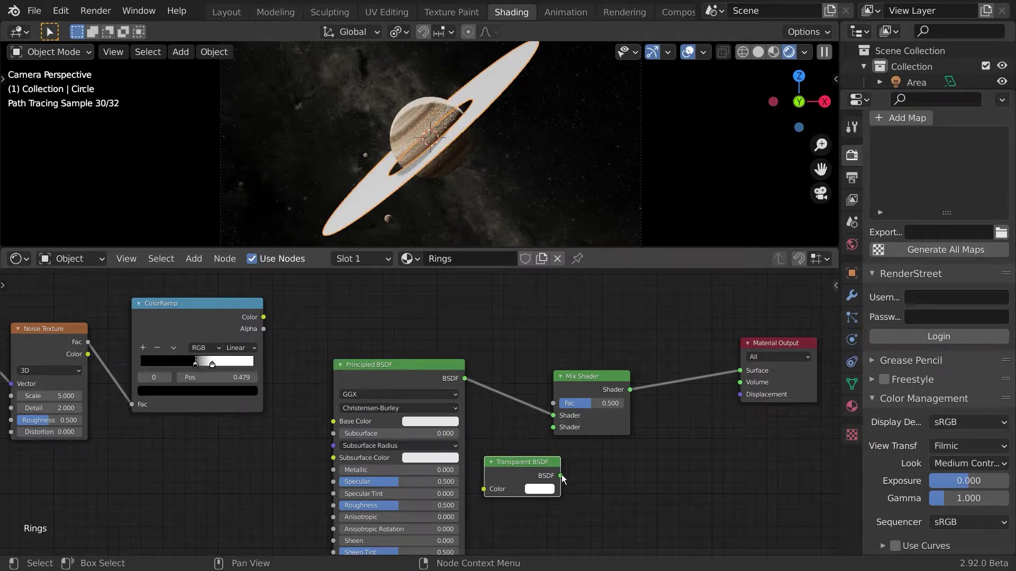
pyautogui.moveTo(562, 476); pyautogui.dragTo(559, 432)
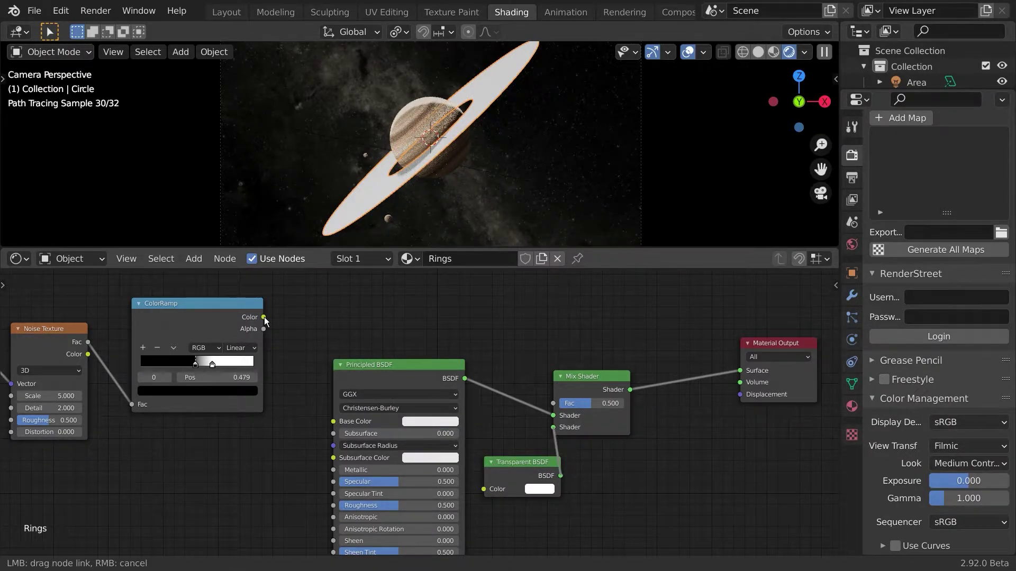
# Drive the Mix Shader's Fac from the second ColorRamp's Color and move the Principled BSDF down clear of the link
pyautogui.moveTo(263, 317); pyautogui.dragTo(518, 410)
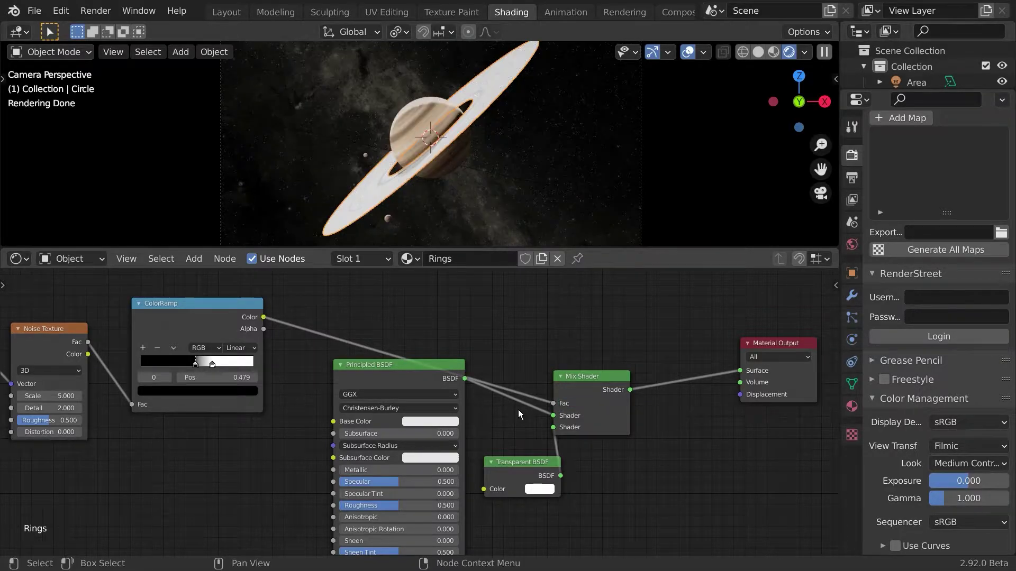
pyautogui.moveTo(276, 489); pyautogui.dragTo(400, 462, button='middle')
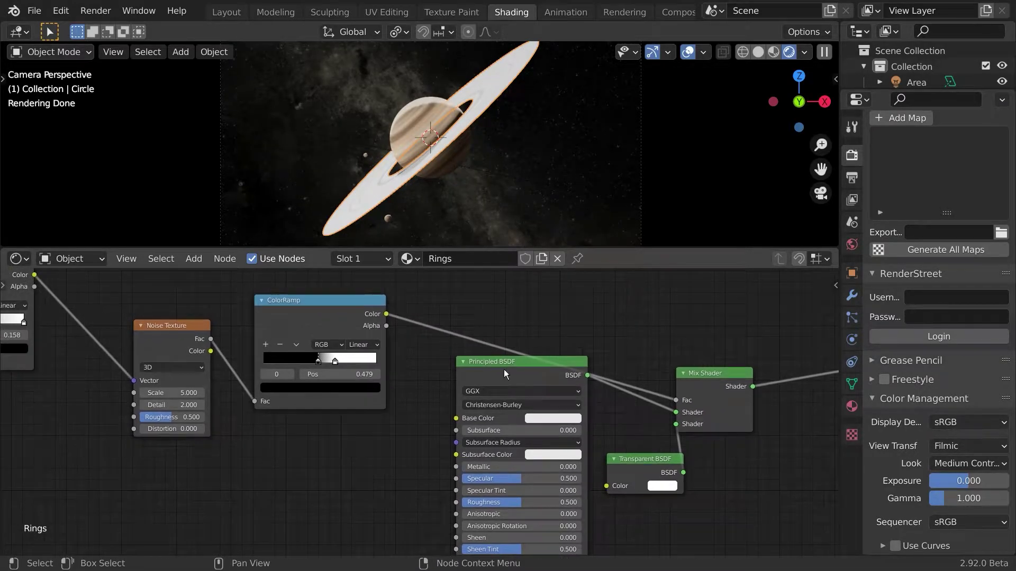
pyautogui.moveTo(504, 373); pyautogui.dragTo(497, 403)
# Set the second ColorRamp's black stop to 0.527 and its white stop to 0.567 to sharpen the ring gaps
pyautogui.moveTo(318, 361); pyautogui.dragTo(325, 359)
pyautogui.scroll(2, 345, 176)
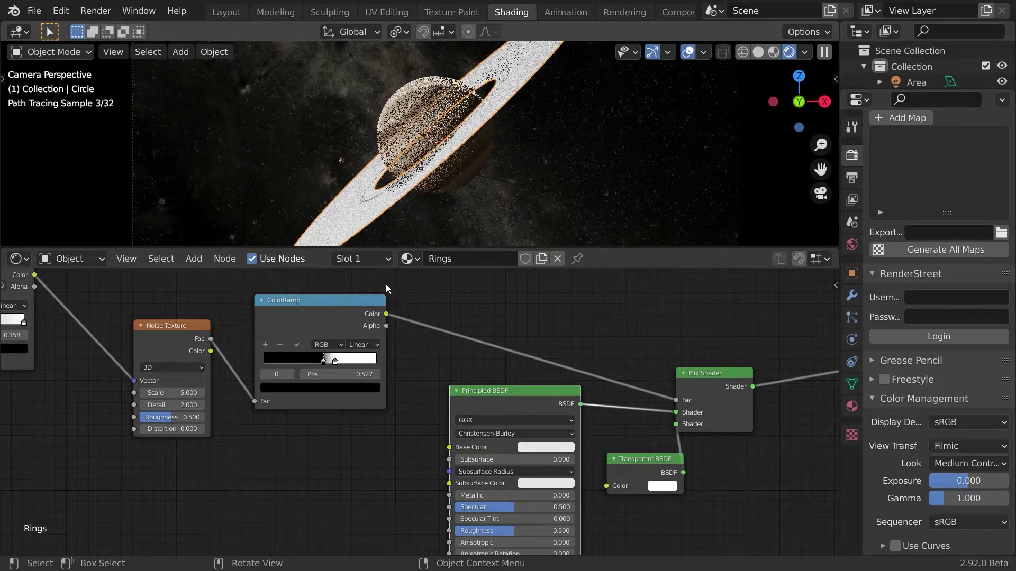
pyautogui.scroll(4, 319, 433)
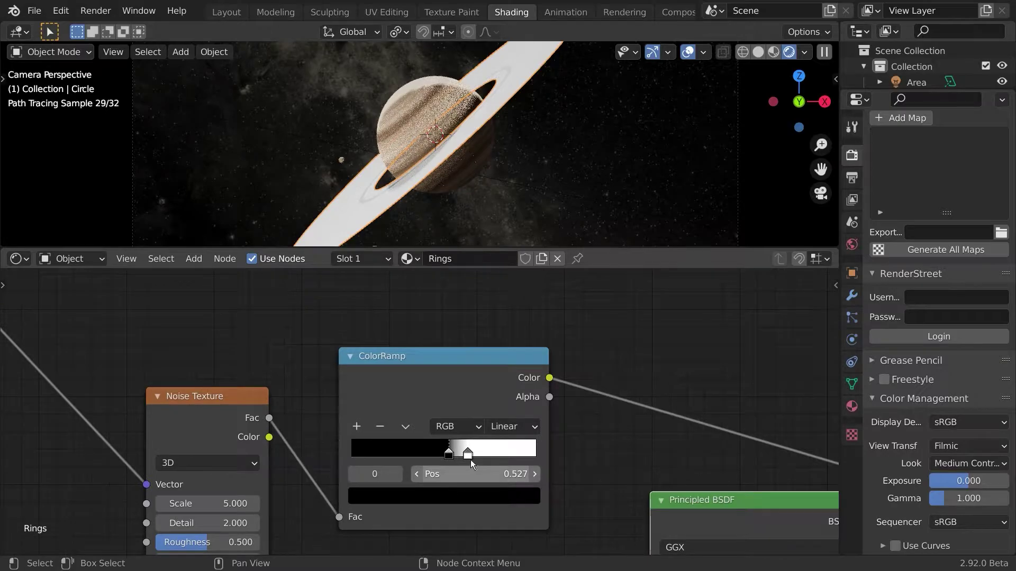
pyautogui.click(466, 455)
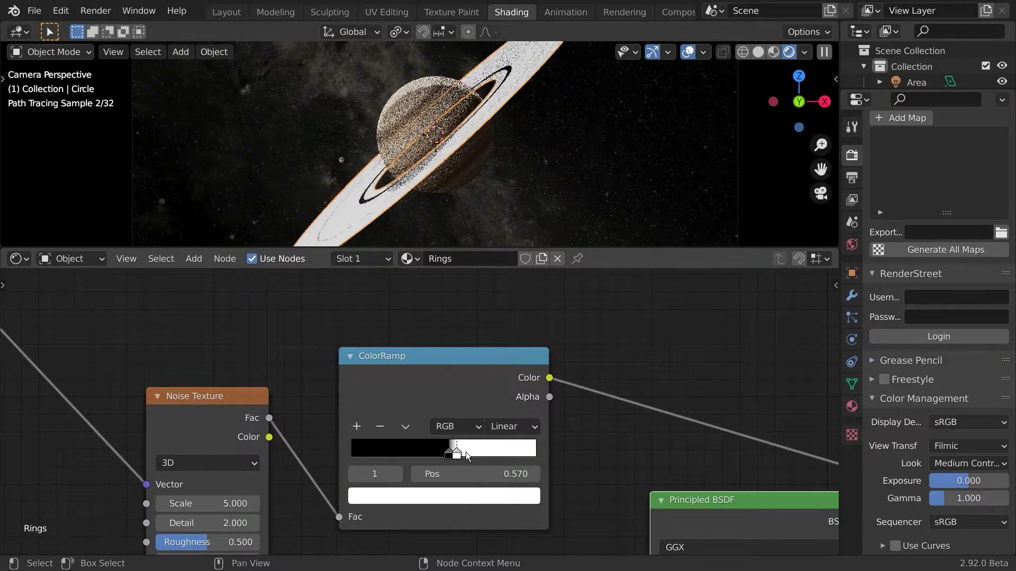
pyautogui.moveTo(463, 455); pyautogui.dragTo(455, 458)
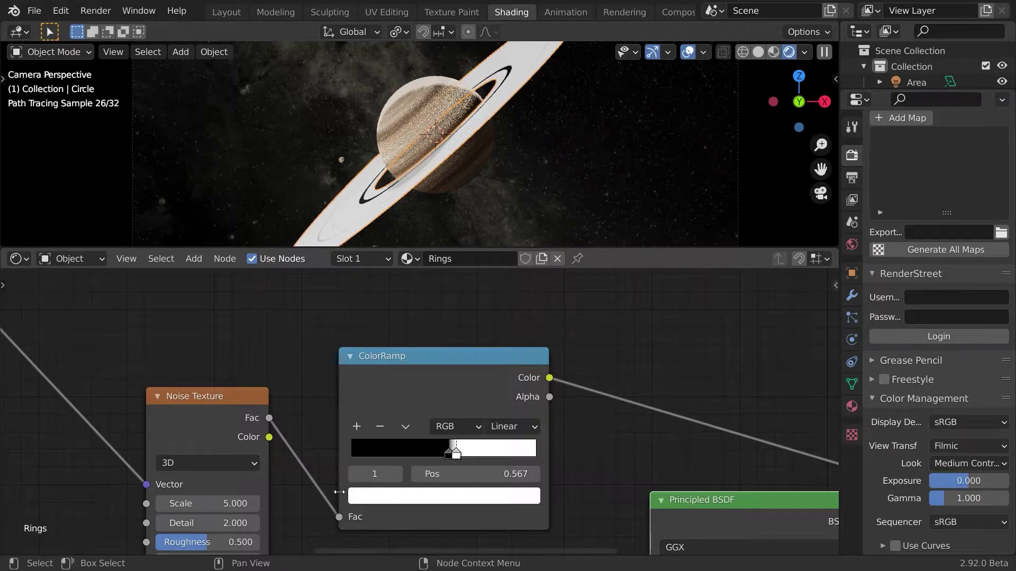
# Set the Noise Texture's Scale to 12.4, Detail to 10.3, Roughness to 0.467 and Distortion to 1.1
pyautogui.moveTo(313, 511); pyautogui.dragTo(440, 401, button='middle')
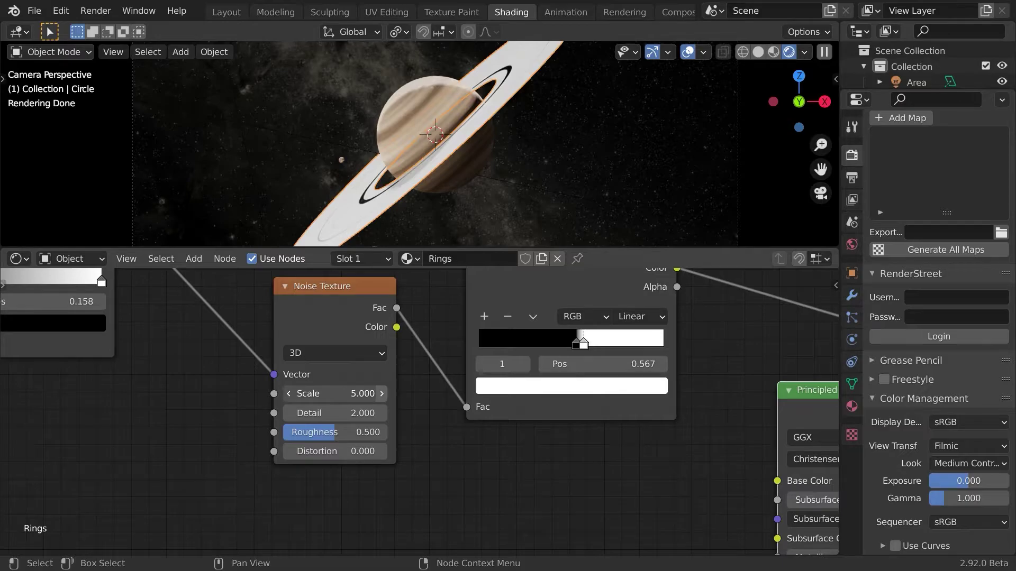
pyautogui.moveTo(334, 394)
pyautogui.mouseDown()
pyautogui.moveTo(397, 394)
pyautogui.moveTo(373, 393)
pyautogui.mouseUp()
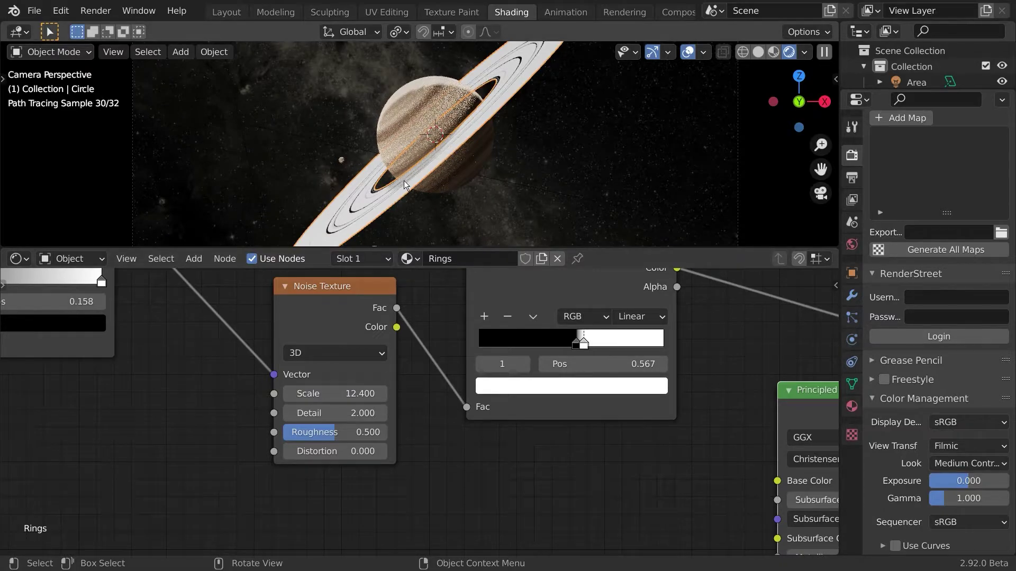
pyautogui.scroll(-2, 431, 195)
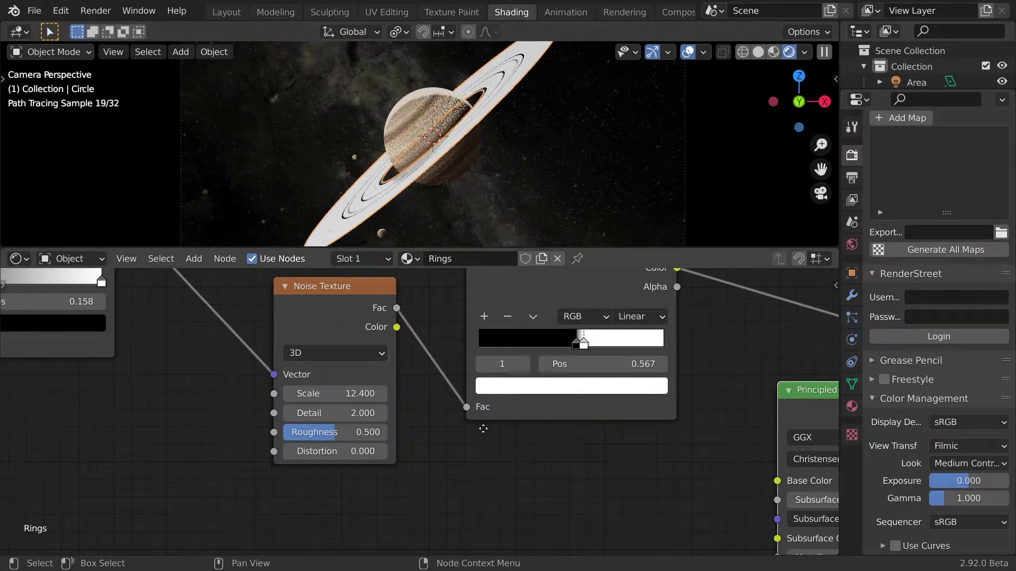
pyautogui.moveTo(484, 429); pyautogui.dragTo(555, 436, button='middle')
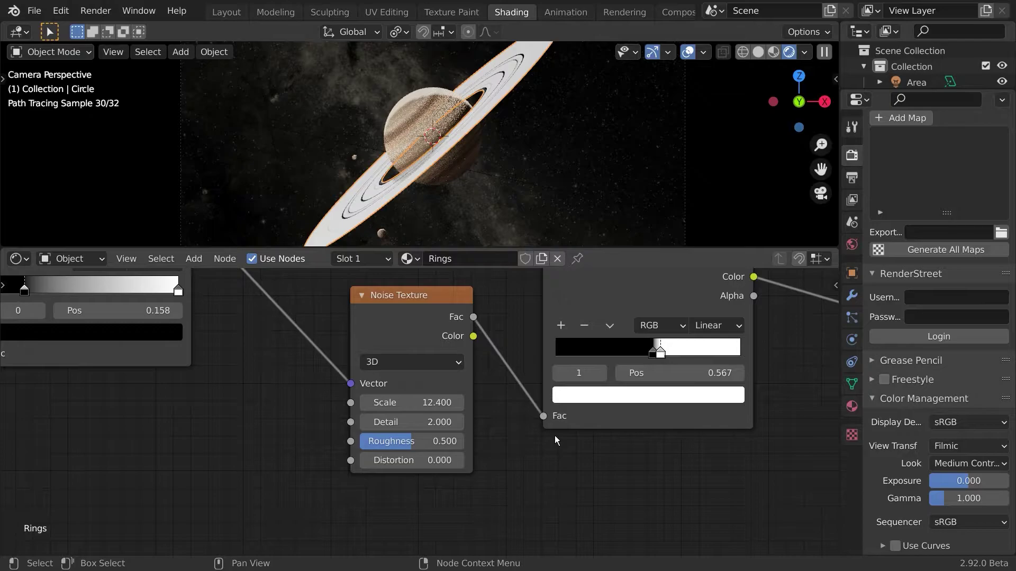
pyautogui.moveTo(407, 422); pyautogui.dragTo(471, 423)
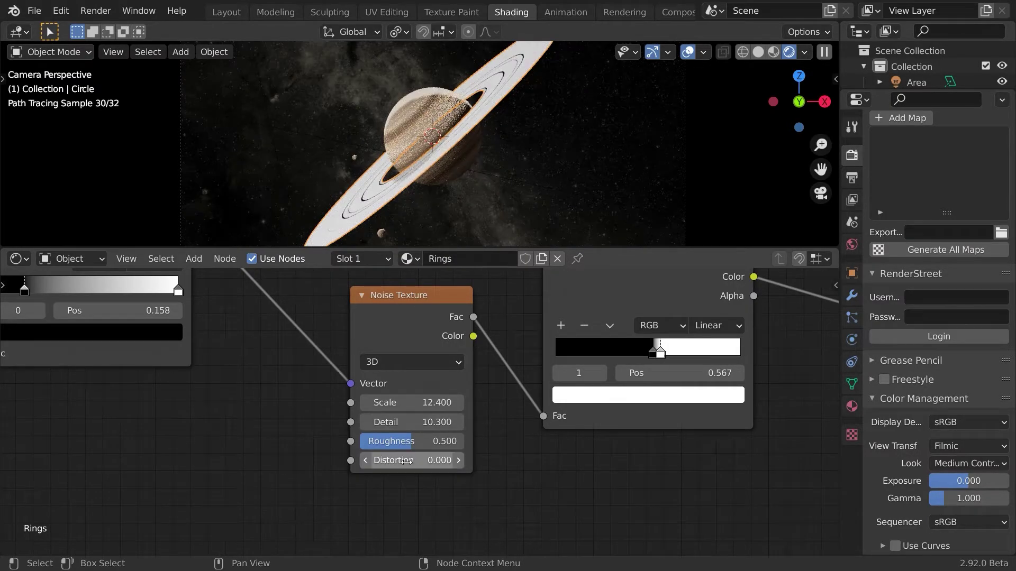
pyautogui.moveTo(411, 441)
pyautogui.mouseDown()
pyautogui.moveTo(433, 460)
pyautogui.moveTo(417, 460)
pyautogui.mouseUp()
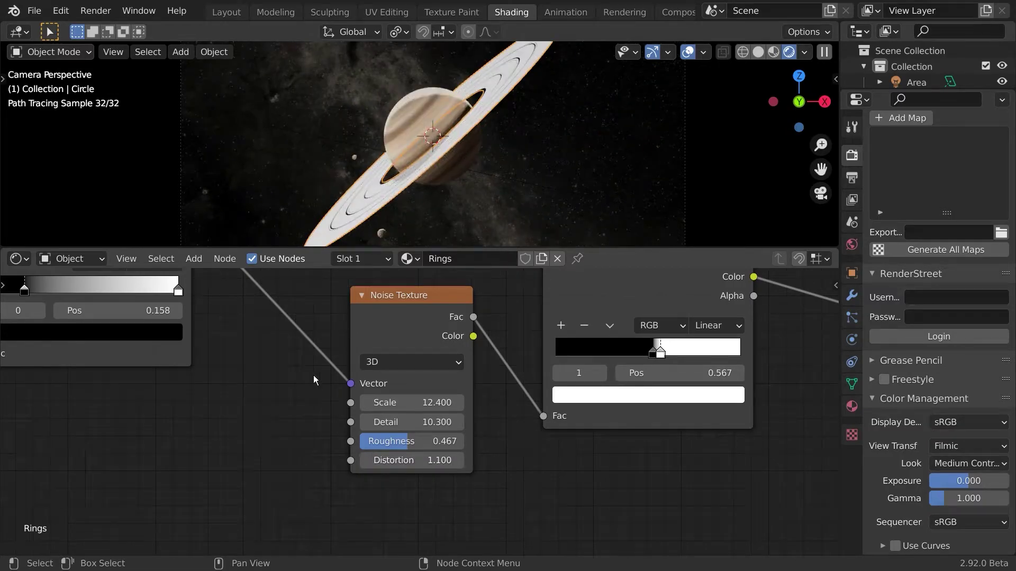
# Tidy the node layout by moving the Texture Coordinate, Noise Texture and second ColorRamp nodes up into a compact row
pyautogui.scroll(-7, 302, 382)
pyautogui.scroll(-4, 377, 399)
pyautogui.moveTo(506, 442); pyautogui.dragTo(626, 460, button='middle')
pyautogui.moveTo(120, 343); pyautogui.dragTo(113, 325)
pyautogui.moveTo(439, 461); pyautogui.dragTo(396, 438, button='middle')
pyautogui.moveTo(481, 364); pyautogui.dragTo(433, 341)
pyautogui.moveTo(567, 347); pyautogui.dragTo(518, 321)
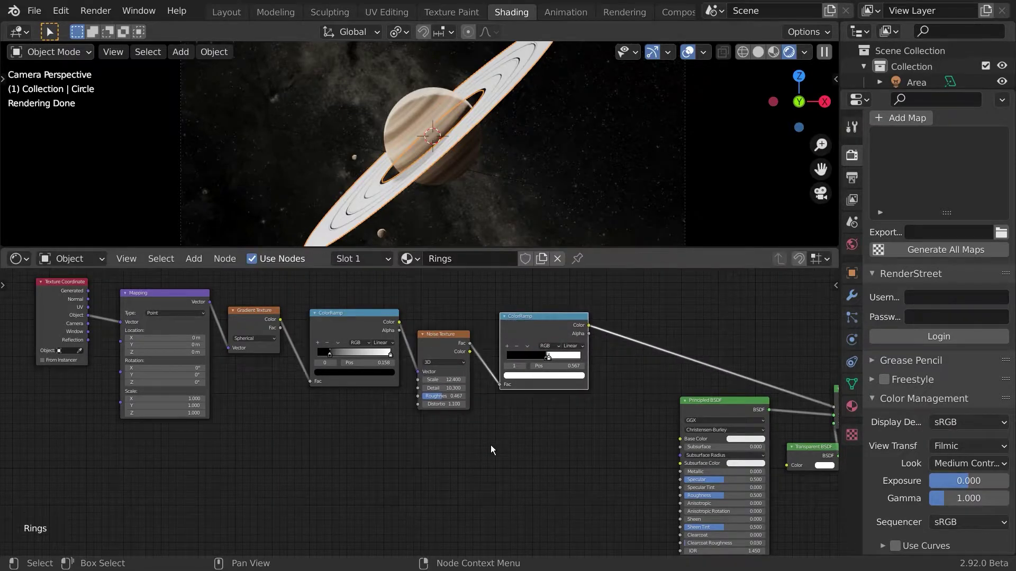
# Duplicate the Noise Texture and its following ColorRamp together and place the copies below the originals
pyautogui.moveTo(491, 446); pyautogui.dragTo(535, 418, button='middle')
pyautogui.click(477, 315)
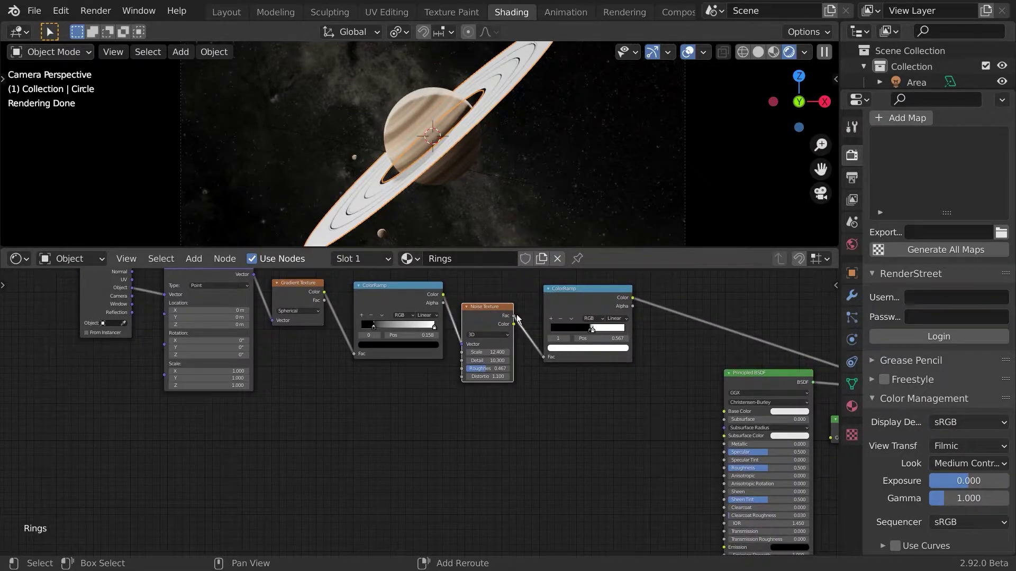
pyautogui.keyDown('shift'); pyautogui.click(564, 297); pyautogui.keyUp('shift')
pyautogui.hotkey('shift', 'd')
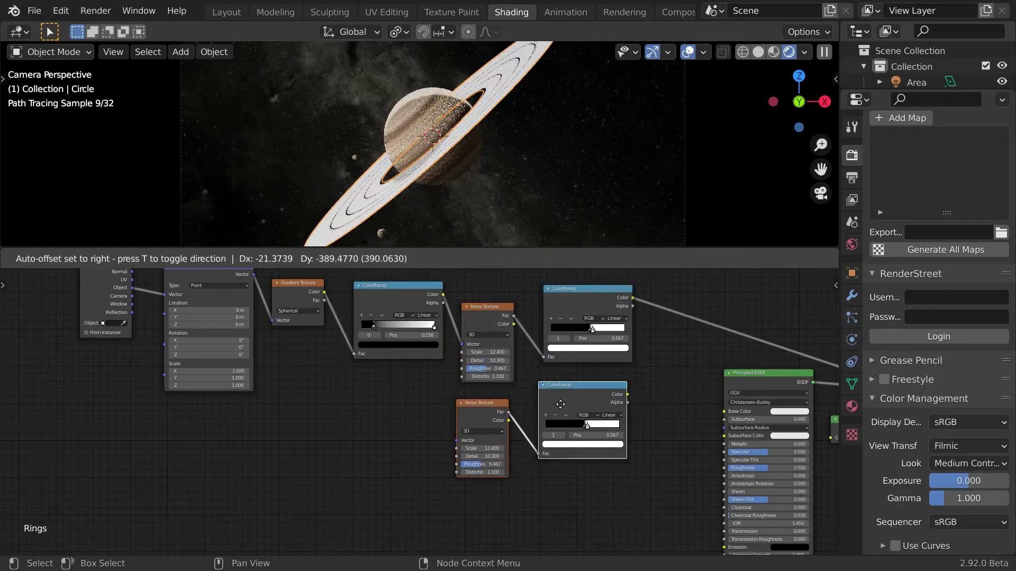
pyautogui.click(362, 396)
# Connect the first ColorRamp's Color output to the duplicated Noise Texture's Vector input
pyautogui.moveTo(362, 396); pyautogui.dragTo(260, 416, button='middle')
pyautogui.scroll(4, 302, 390)
pyautogui.click(261, 414)
pyautogui.moveTo(263, 284); pyautogui.dragTo(229, 472)
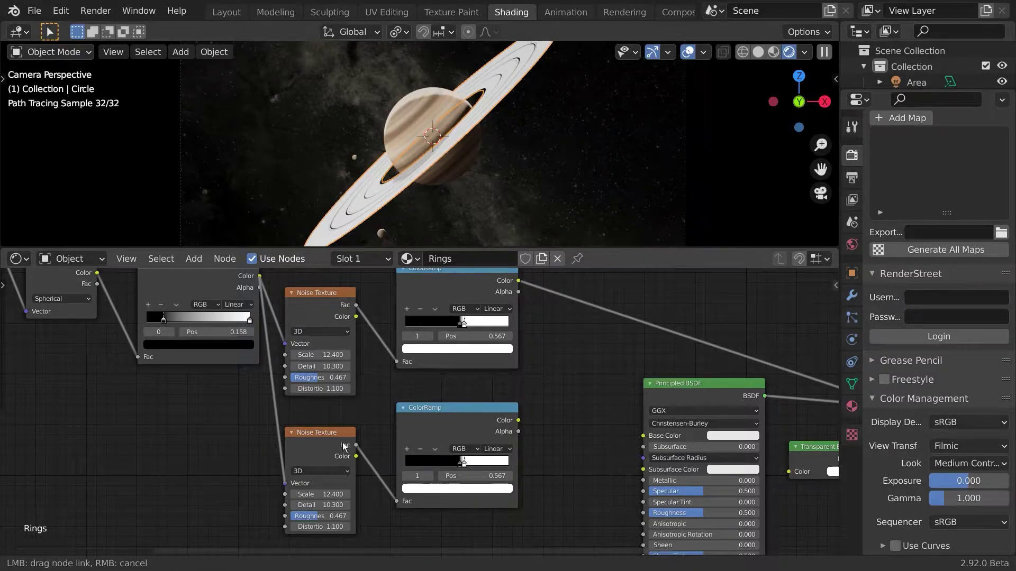
# Preview the lower ColorRamp on the rings and set its Noise Texture to Scale 100, Roughness 0.456 and Distortion 1
pyautogui.moveTo(427, 451); pyautogui.dragTo(396, 439, button='middle')
pyautogui.keyDown('ctrl'); pyautogui.keyDown('shift'); pyautogui.click(412, 414); pyautogui.keyUp('shift'); pyautogui.keyUp('ctrl')
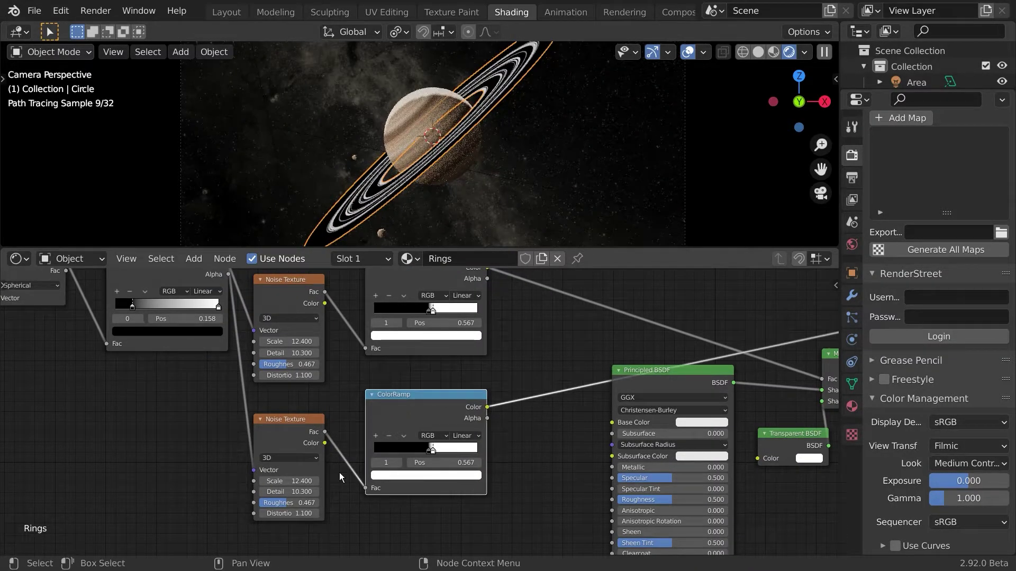
pyautogui.press('Return')
pyautogui.click(284, 480)
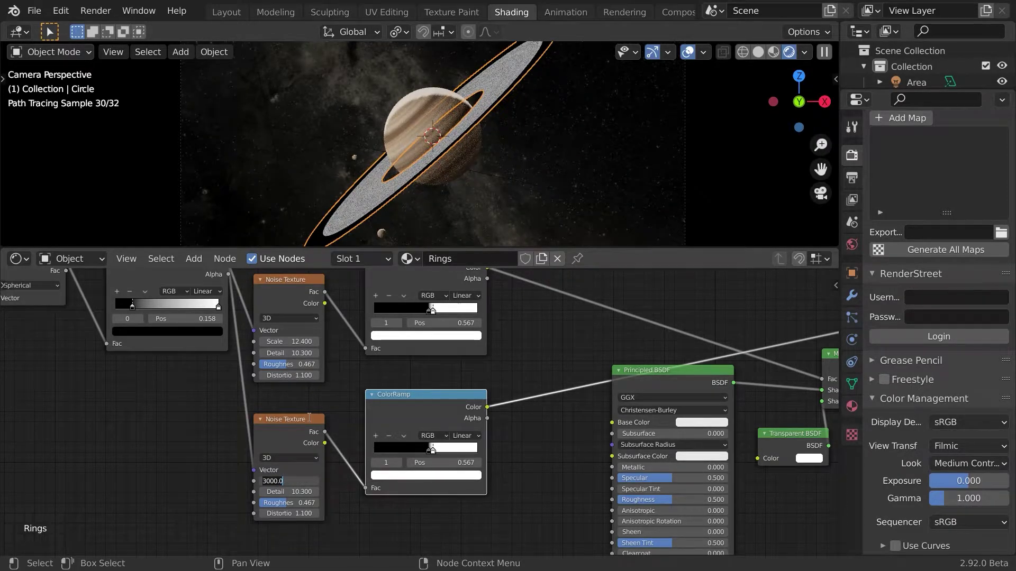
pyautogui.write('100')
pyautogui.press('Return')
pyautogui.press('Home')
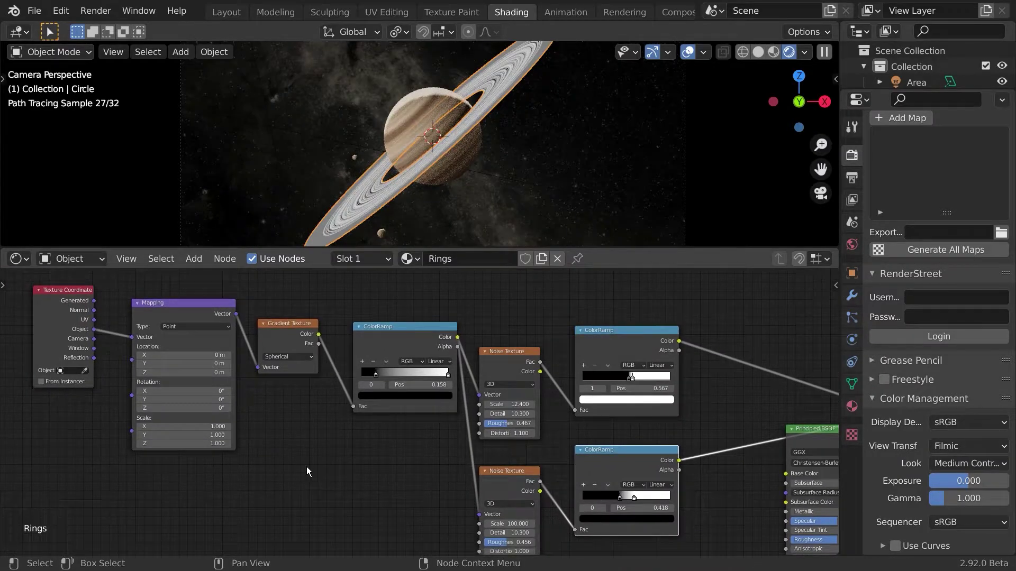
# Move the first ColorRamp's black stop to position 0 and set the lower Noise Texture's Scale to 300
pyautogui.moveTo(375, 375); pyautogui.dragTo(358, 376)
pyautogui.moveTo(296, 422); pyautogui.dragTo(263, 411, button='middle')
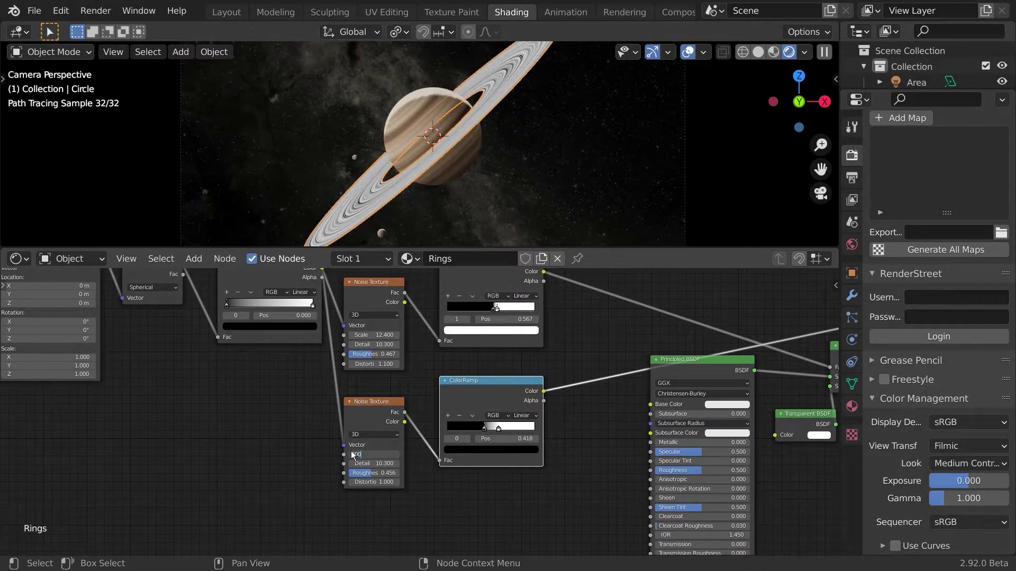
pyautogui.click(354, 225)
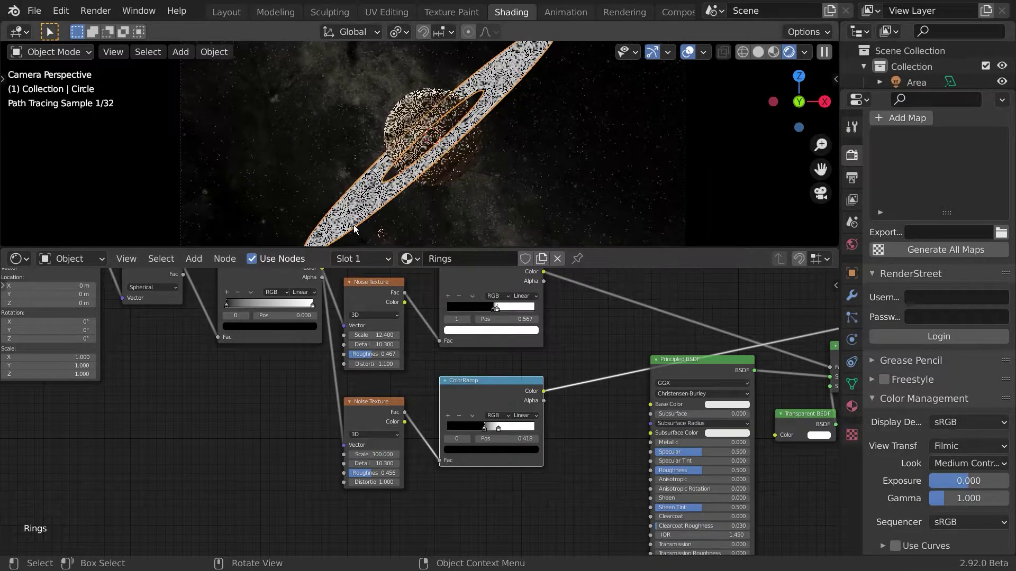
# Examine the ring bands up close and set the lower Noise Texture's Scale to 600
pyautogui.keyDown('shift'); pyautogui.moveTo(401, 212); pyautogui.dragTo(451, 149, button='middle'); pyautogui.keyUp('shift')
pyautogui.scroll(3, 479, 179)
pyautogui.scroll(5, 450, 148)
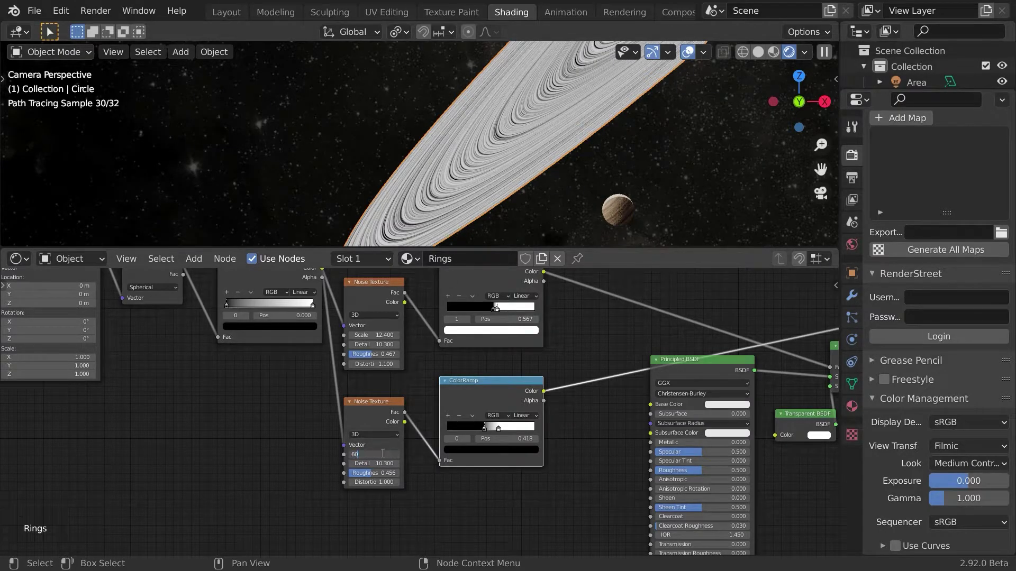
pyautogui.press('Return')
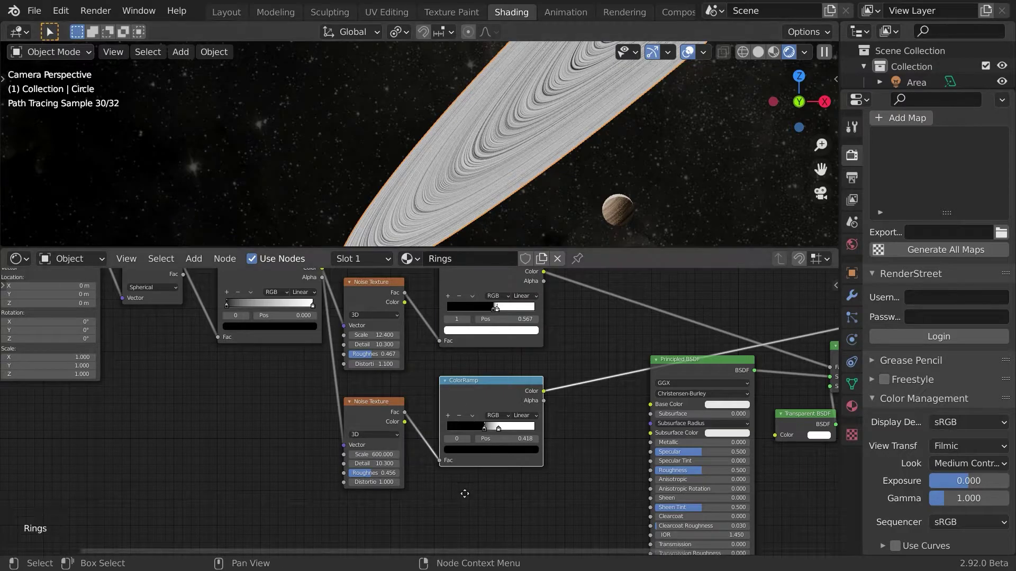
# Sharpen the lower ColorRamp by moving its black stop closer to the white stop and the white stop to 0.545
pyautogui.moveTo(479, 497); pyautogui.dragTo(388, 498, button='middle')
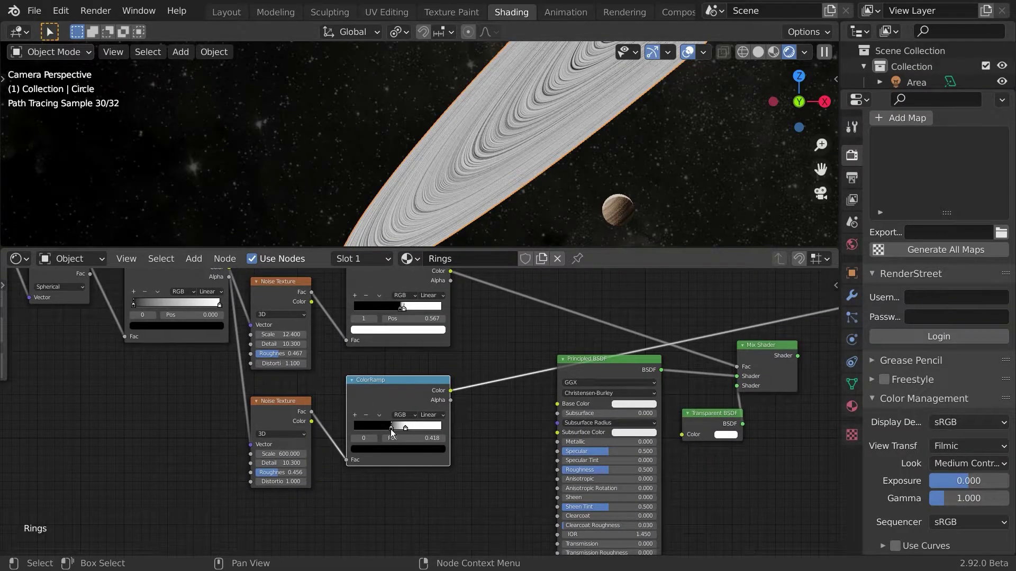
pyautogui.moveTo(394, 430)
pyautogui.mouseDown()
pyautogui.moveTo(406, 433)
pyautogui.moveTo(401, 427)
pyautogui.mouseUp()
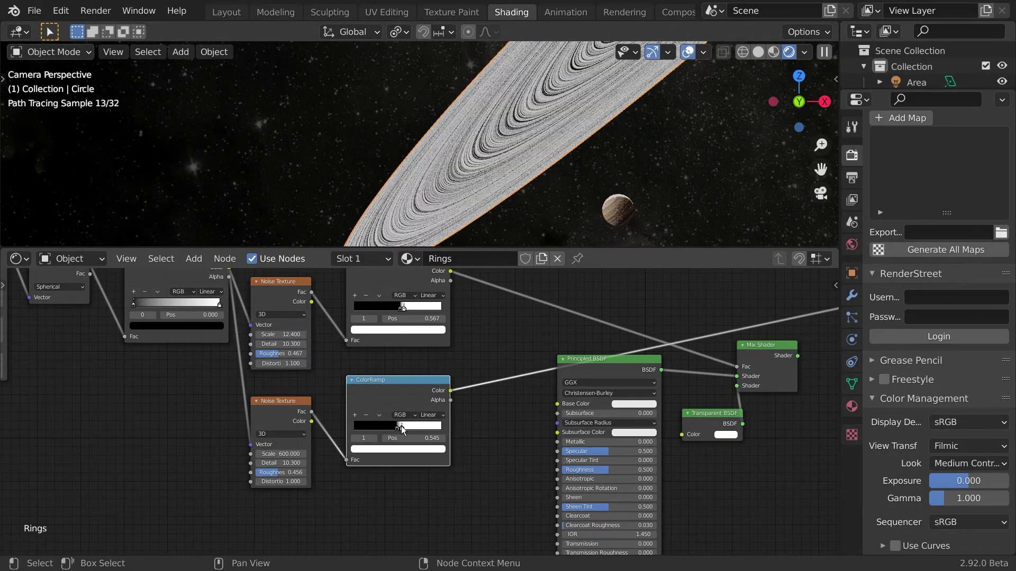
# Connect the lower ColorRamp's Color to the Principled BSDF's Base Color and route the Mix Shader back to the material output
pyautogui.moveTo(478, 458); pyautogui.dragTo(438, 447, button='middle')
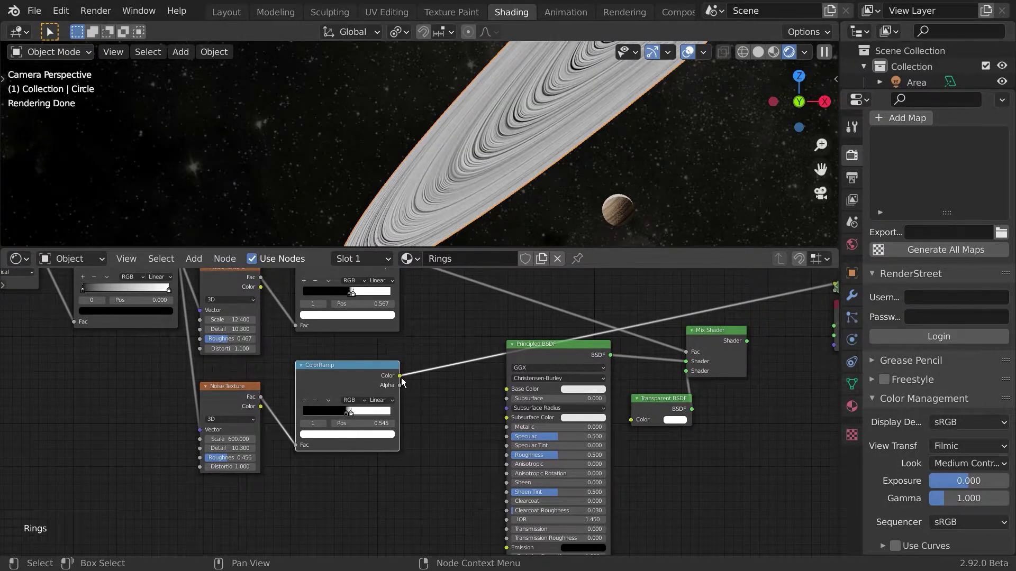
pyautogui.moveTo(401, 378); pyautogui.dragTo(507, 389)
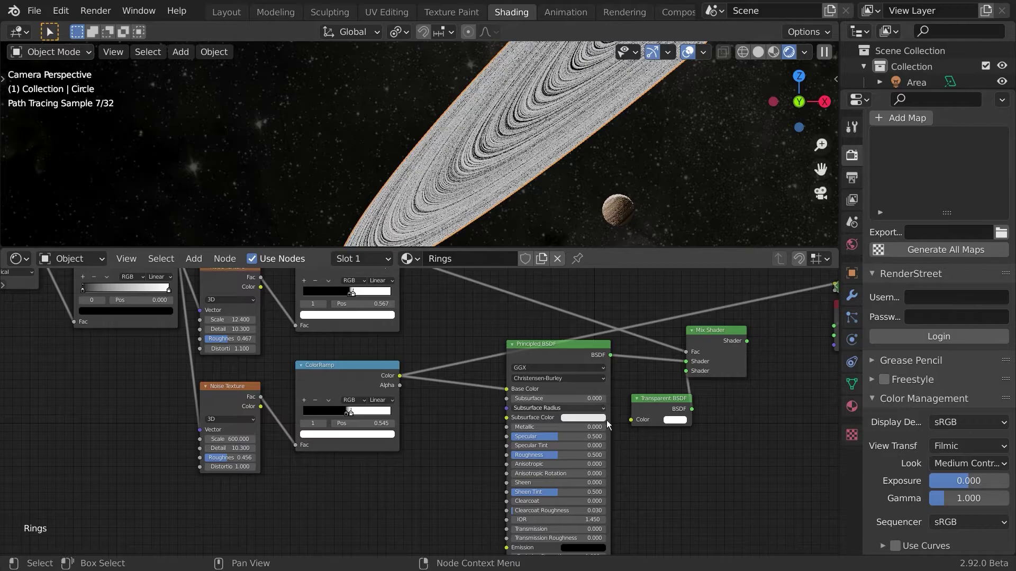
pyautogui.keyDown('ctrl'); pyautogui.keyDown('shift'); pyautogui.click(653, 410); pyautogui.keyUp('shift'); pyautogui.keyUp('ctrl')
pyautogui.keyDown('ctrl'); pyautogui.keyDown('shift'); pyautogui.click(729, 367); pyautogui.keyUp('shift'); pyautogui.keyUp('ctrl')
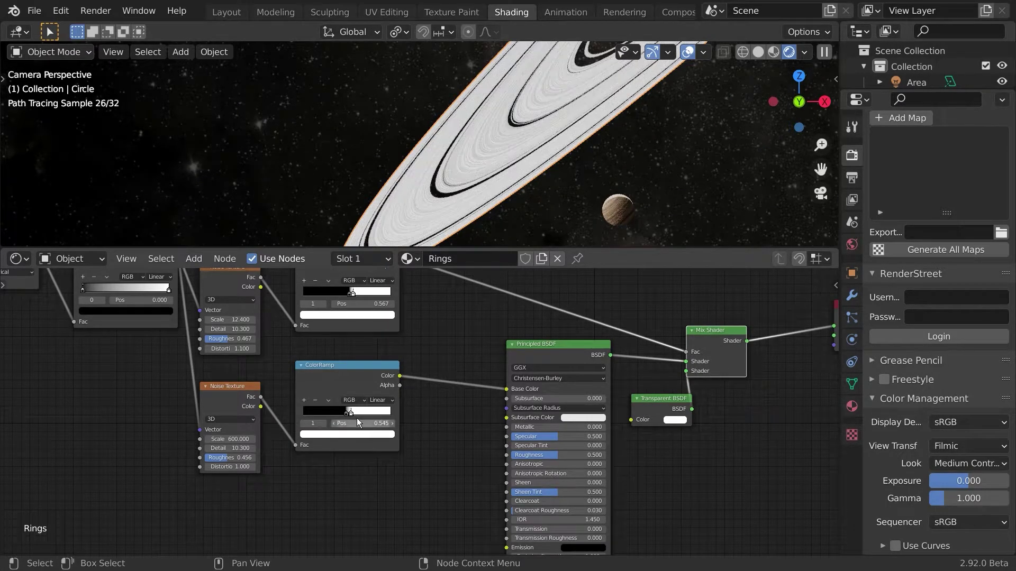
# Move the lower ColorRamp's white stop to position 0.533
pyautogui.scroll(2, 357, 463)
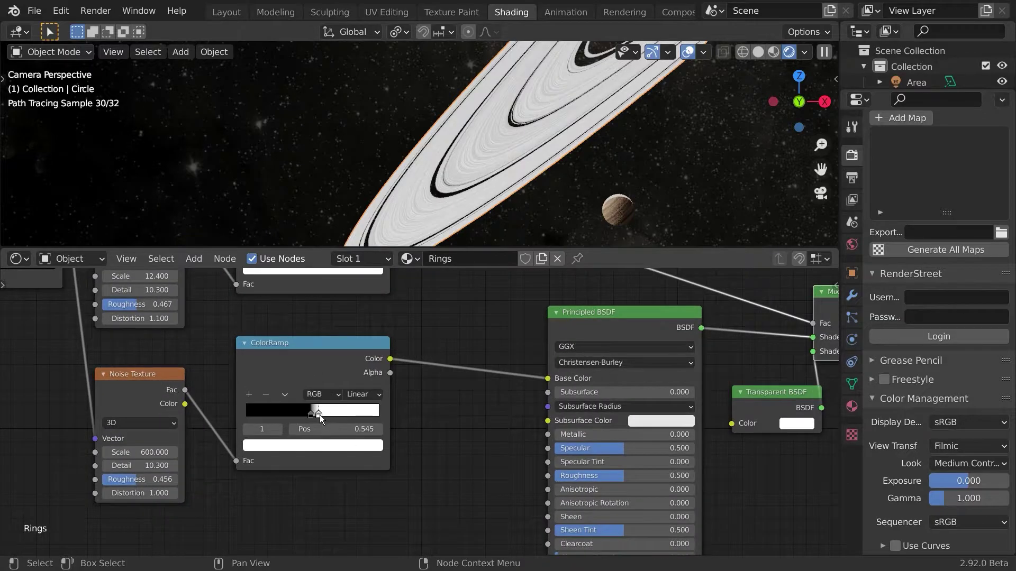
pyautogui.moveTo(319, 414)
pyautogui.mouseDown()
pyautogui.moveTo(324, 421)
pyautogui.moveTo(317, 414)
pyautogui.mouseUp()
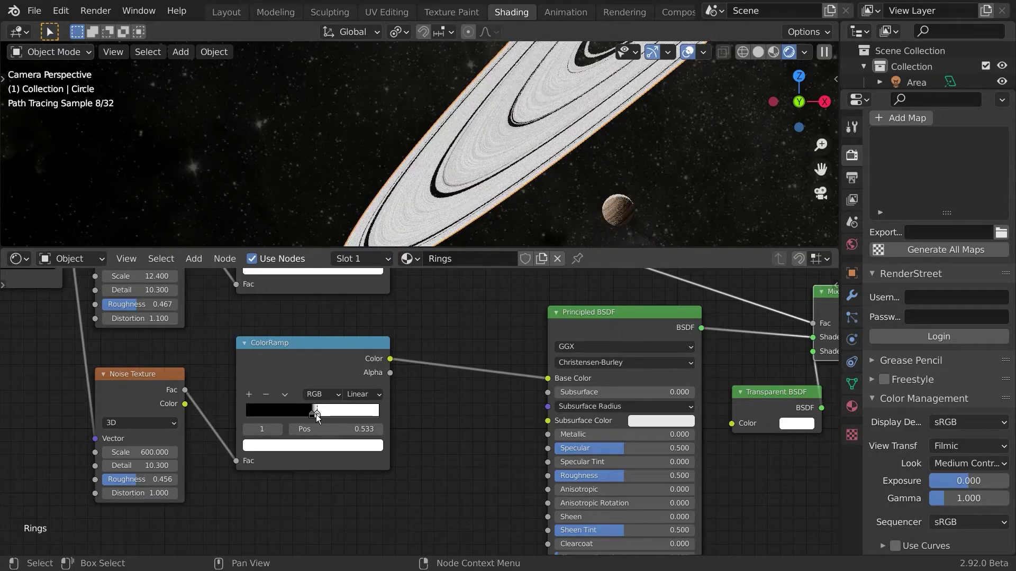
# Add a Bump node between the lower ColorRamp and the lower part of the Principled BSDF
pyautogui.moveTo(430, 489); pyautogui.dragTo(424, 388, button='middle')
pyautogui.moveTo(414, 426); pyautogui.dragTo(371, 382, button='middle')
pyautogui.scroll(-3, 384, 437)
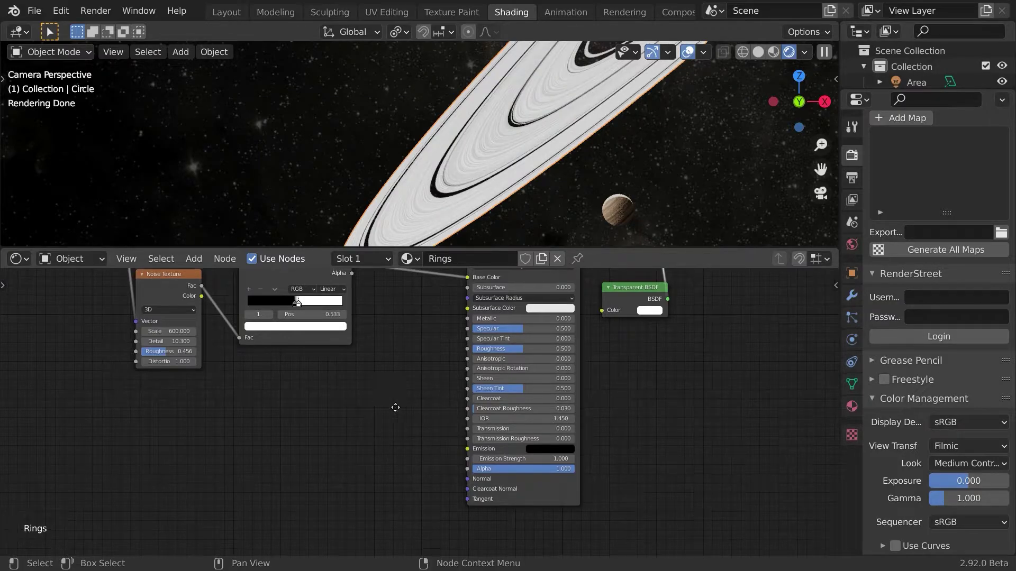
pyautogui.moveTo(389, 397); pyautogui.dragTo(420, 427, button='middle')
pyautogui.hotkey('shift', 'a')
pyautogui.click(381, 389)
pyautogui.write('bump')
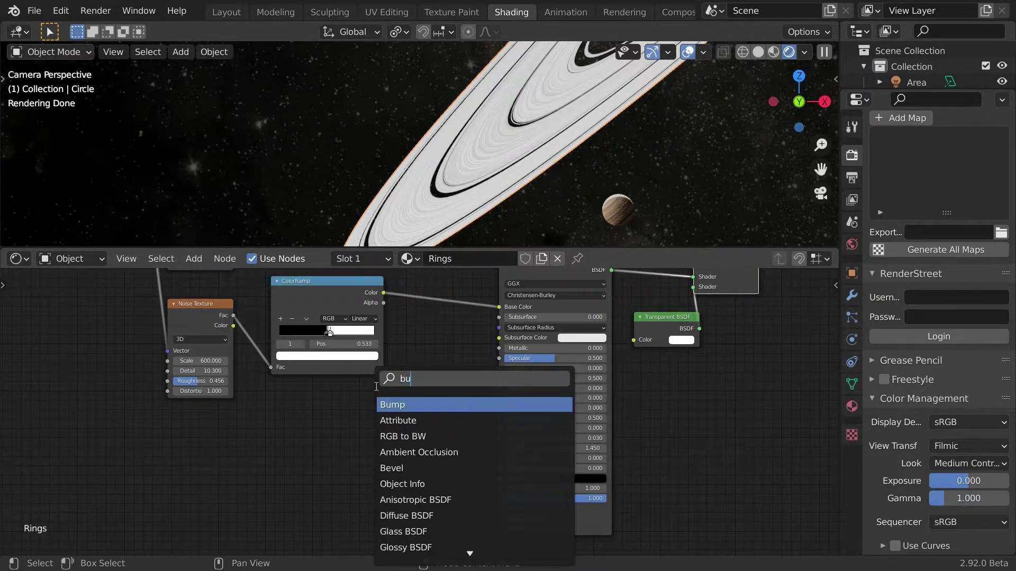
pyautogui.press('Return')
pyautogui.click(421, 398)
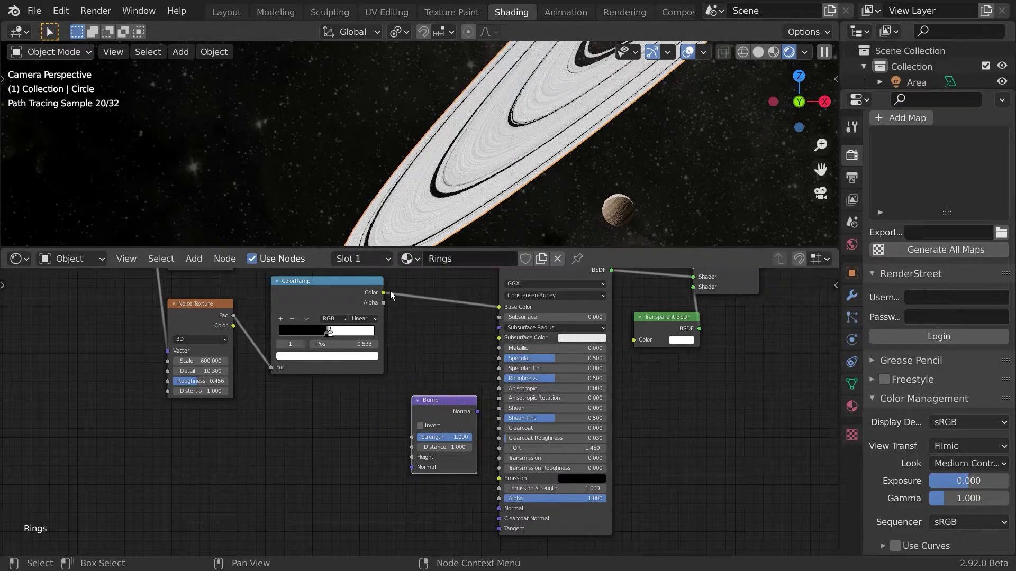
# Connect the lower ColorRamp's Color to the Bump's Height, and the Bump's Normal to the Principled BSDF's Normal
pyautogui.moveTo(384, 292); pyautogui.dragTo(413, 455)
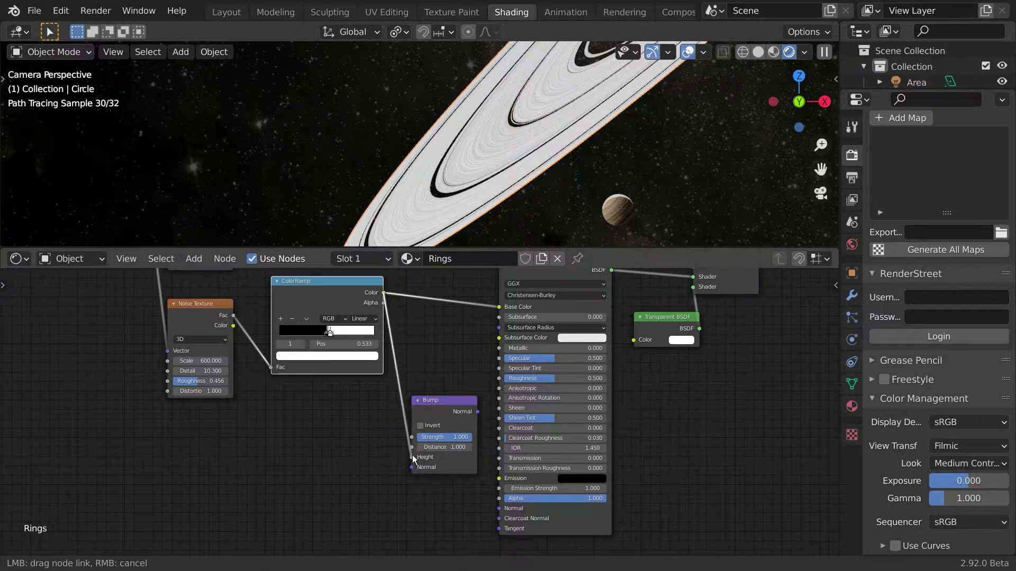
pyautogui.moveTo(415, 416); pyautogui.dragTo(366, 403, button='middle')
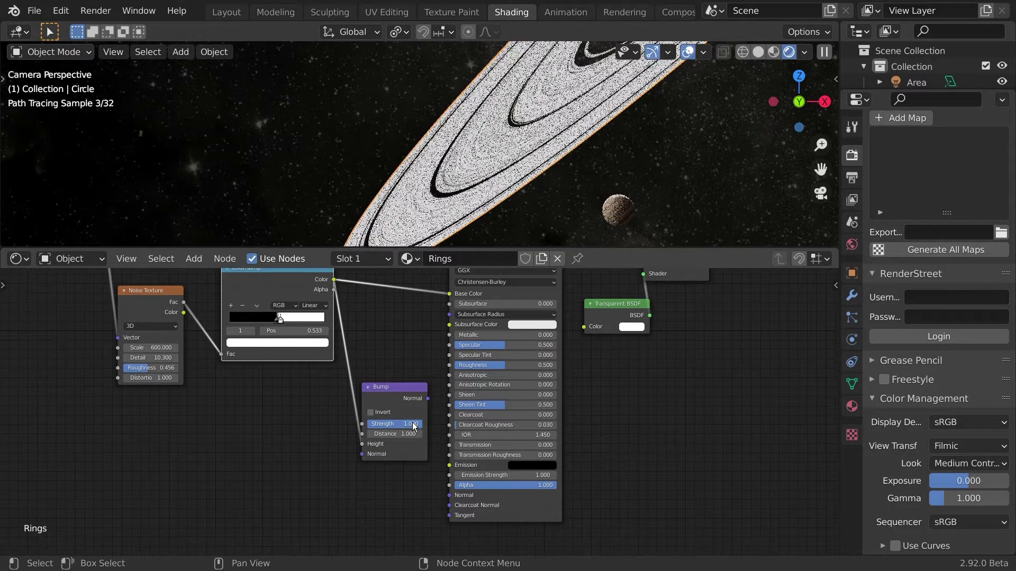
pyautogui.moveTo(428, 398); pyautogui.dragTo(450, 496)
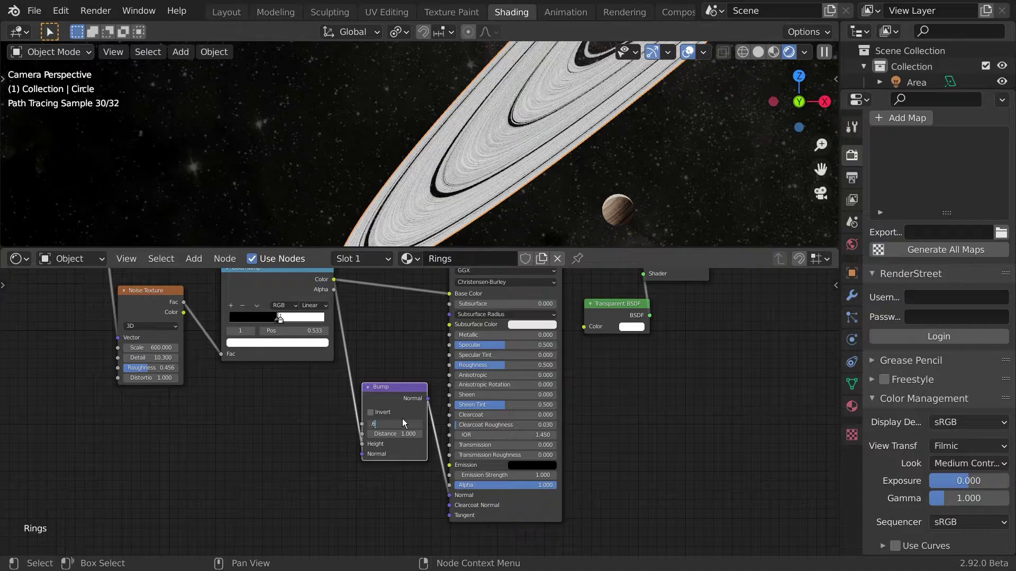
# Set the Bump node's Strength to 0.6 and save the file
pyautogui.click(402, 423)
pyautogui.write('.6')
pyautogui.press('Return')
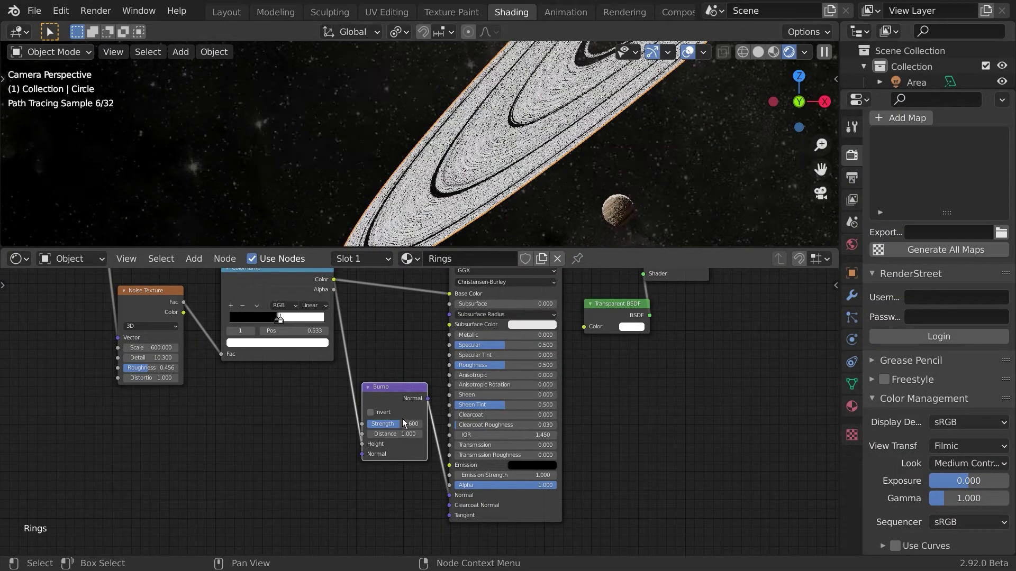
pyautogui.hotkey('ctrl', 's')
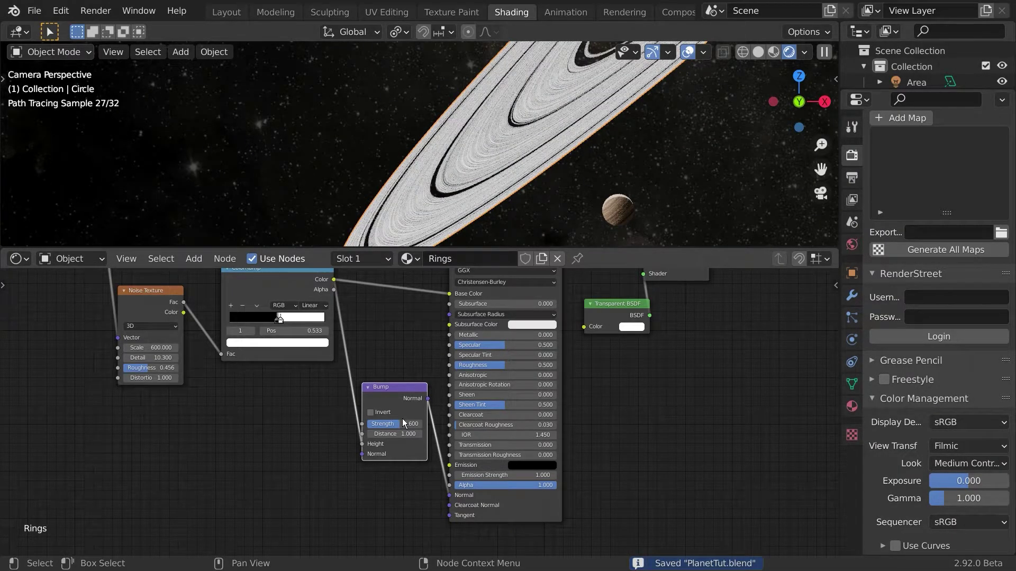
# Move the Texture Coordinate, Mapping, Gradient Texture and first ColorRamp nodes together away from the Noise Textures to make room
pyautogui.scroll(-5, 195, 492)
pyautogui.moveTo(306, 492); pyautogui.dragTo(468, 535, button='middle')
pyautogui.moveTo(369, 464); pyautogui.dragTo(447, 486, button='middle')
pyautogui.moveTo(245, 446); pyautogui.dragTo(482, 296)
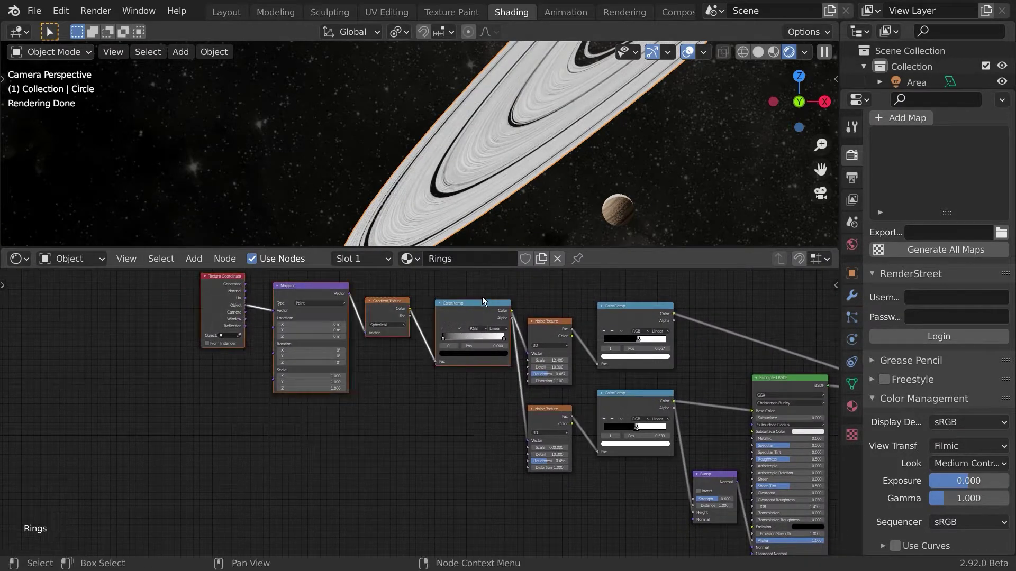
pyautogui.press('g')
pyautogui.click(367, 386)
pyautogui.moveTo(485, 410); pyautogui.dragTo(369, 303, button='middle')
# Shift both Noise Textures and their ColorRamps away from the shader nodes, and place the Bump node lower beside the Principled BSDF
pyautogui.moveTo(490, 401); pyautogui.dragTo(437, 492, button='middle')
pyautogui.moveTo(336, 505); pyautogui.dragTo(554, 300)
pyautogui.press('g')
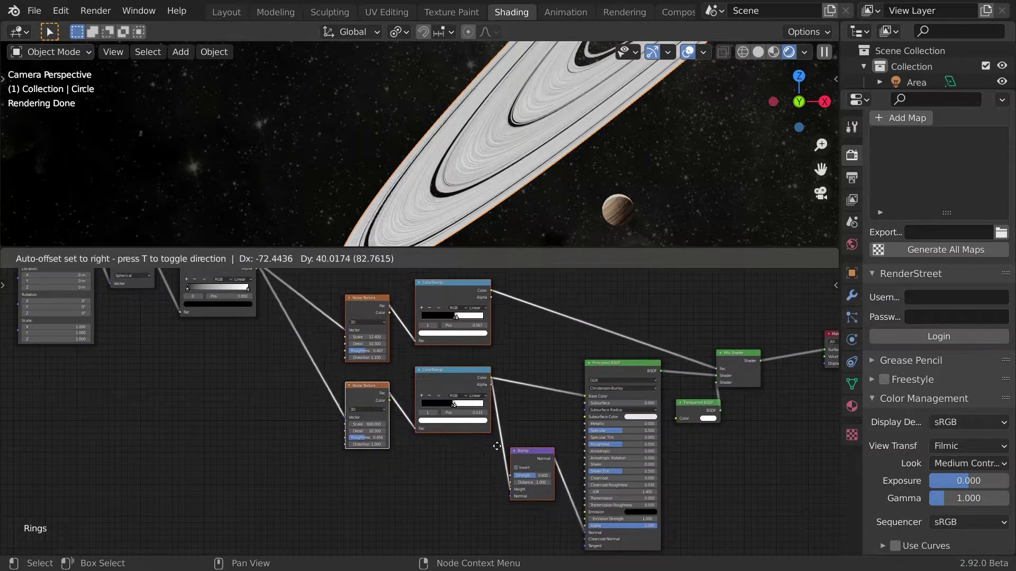
pyautogui.click(499, 409)
pyautogui.moveTo(498, 409); pyautogui.dragTo(549, 509)
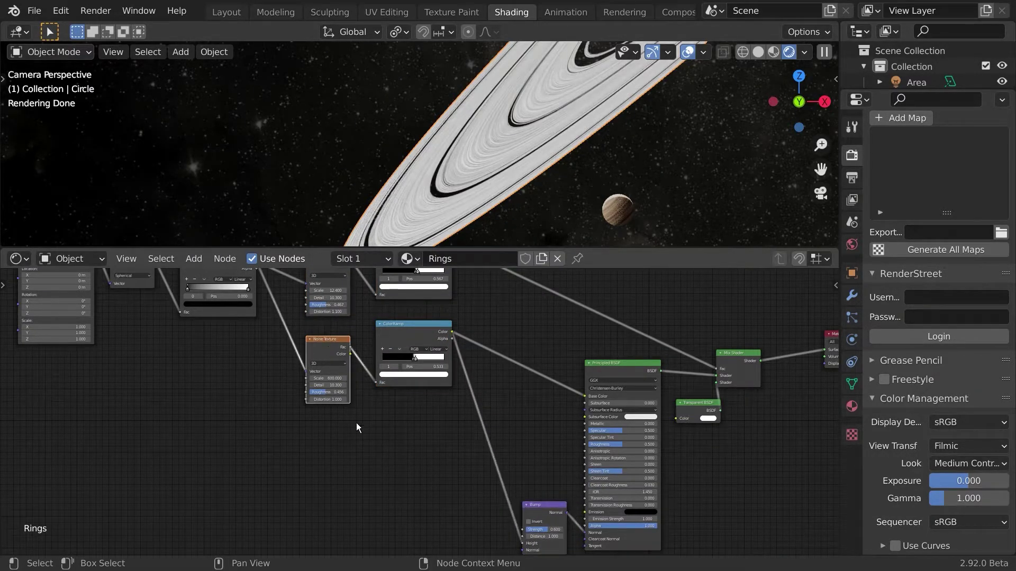
# Duplicate the lower Noise Texture below itself and connect the first ColorRamp's Color to the copy's Vector
pyautogui.scroll(3, 356, 421)
pyautogui.hotkey('shift', 'd')
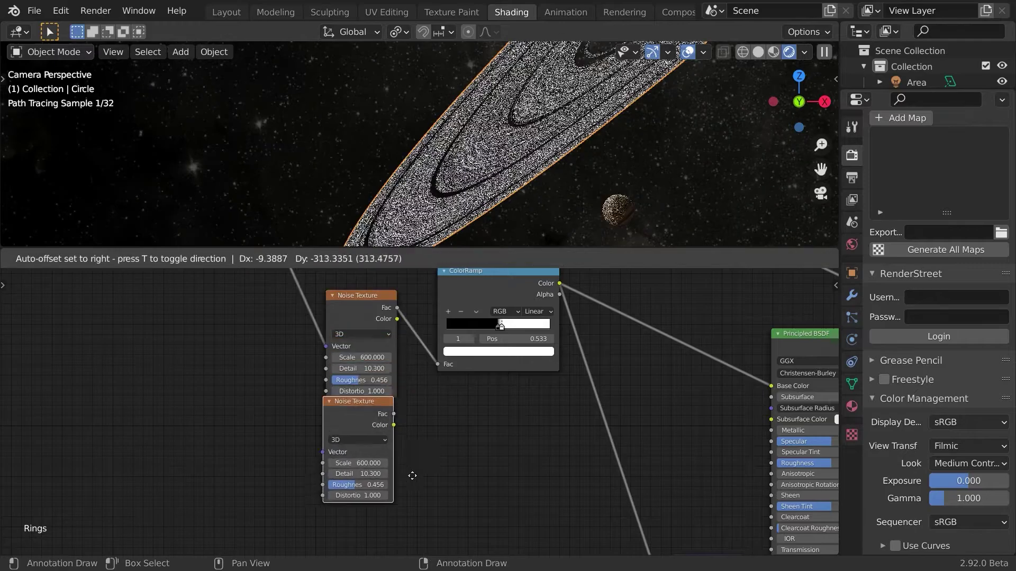
pyautogui.click(412, 484)
pyautogui.scroll(-2, 384, 461)
pyautogui.scroll(-1, 384, 462)
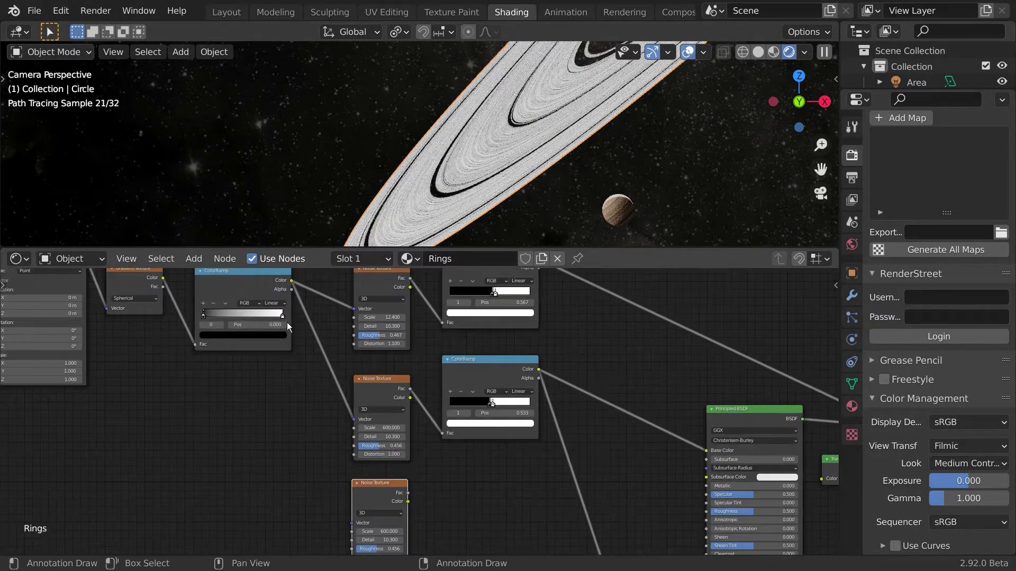
pyautogui.moveTo(291, 281); pyautogui.dragTo(355, 528)
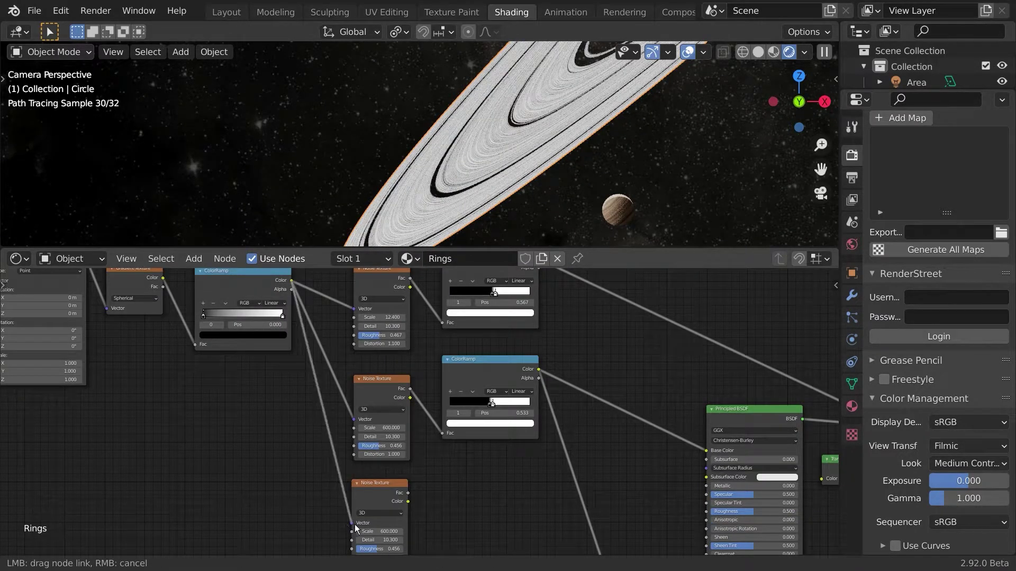
# Compare the new Noise Texture's output with the first ColorRamp's gradient by previewing each on the rings
pyautogui.moveTo(373, 487); pyautogui.dragTo(373, 485)
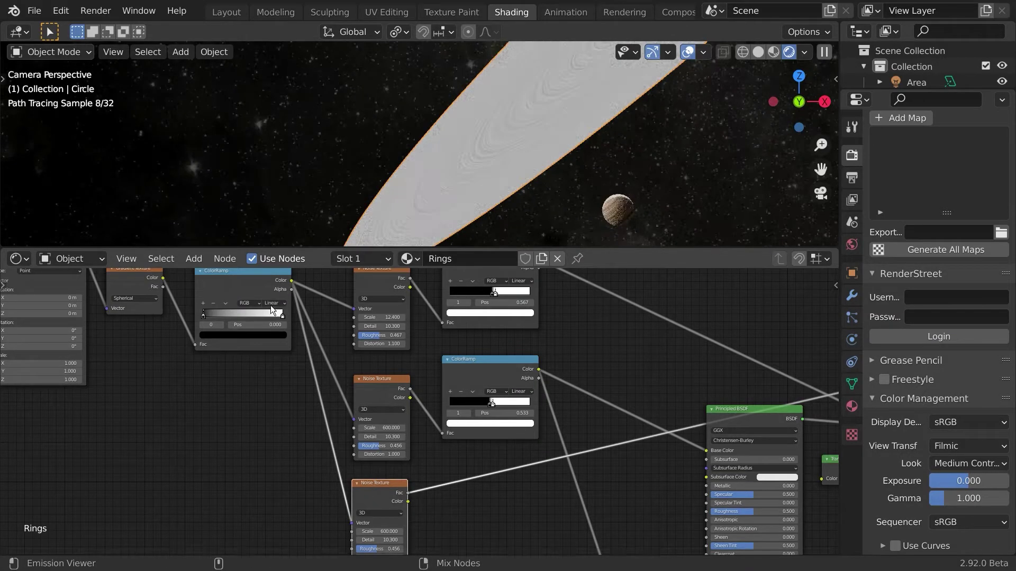
pyautogui.keyDown('ctrl'); pyautogui.keyDown('shift'); pyautogui.click(262, 281); pyautogui.keyUp('shift'); pyautogui.keyUp('ctrl')
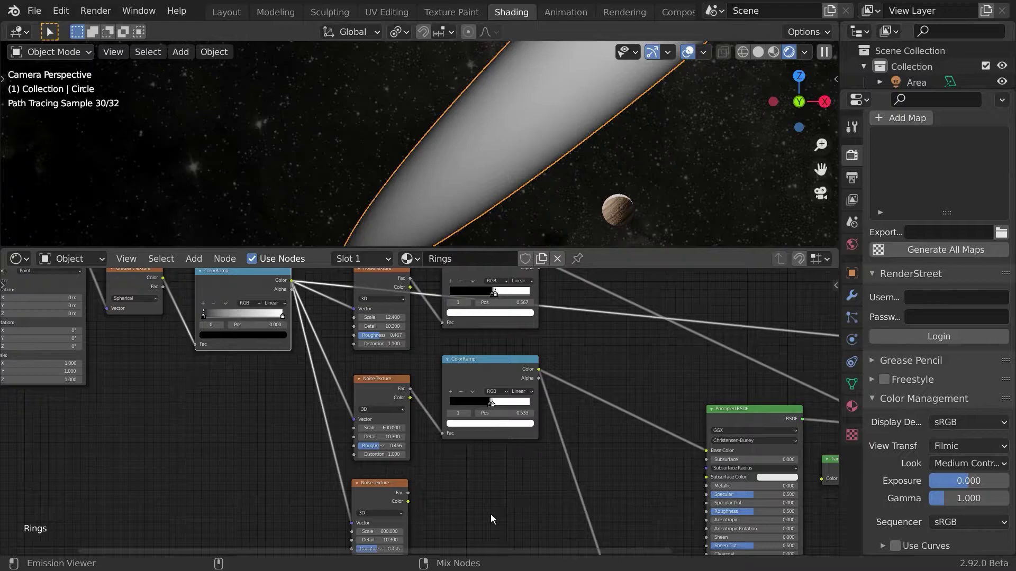
pyautogui.keyDown('ctrl'); pyautogui.keyDown('shift'); pyautogui.click(381, 516); pyautogui.keyUp('shift'); pyautogui.keyUp('ctrl')
pyautogui.moveTo(452, 502); pyautogui.dragTo(451, 451, button='middle')
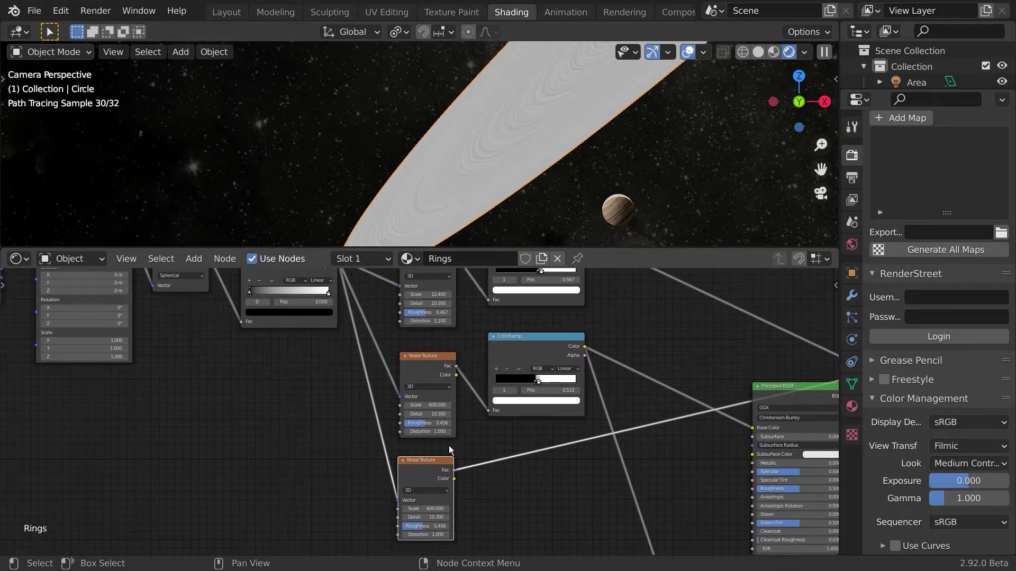
pyautogui.moveTo(344, 331); pyautogui.dragTo(369, 379, button='middle')
pyautogui.keyDown('ctrl'); pyautogui.keyDown('shift'); pyautogui.click(324, 303); pyautogui.keyUp('shift'); pyautogui.keyUp('ctrl')
# Insert a Map Range node into the link between the first ColorRamp and the lowest Noise Texture
pyautogui.moveTo(407, 478); pyautogui.dragTo(436, 414, button='middle')
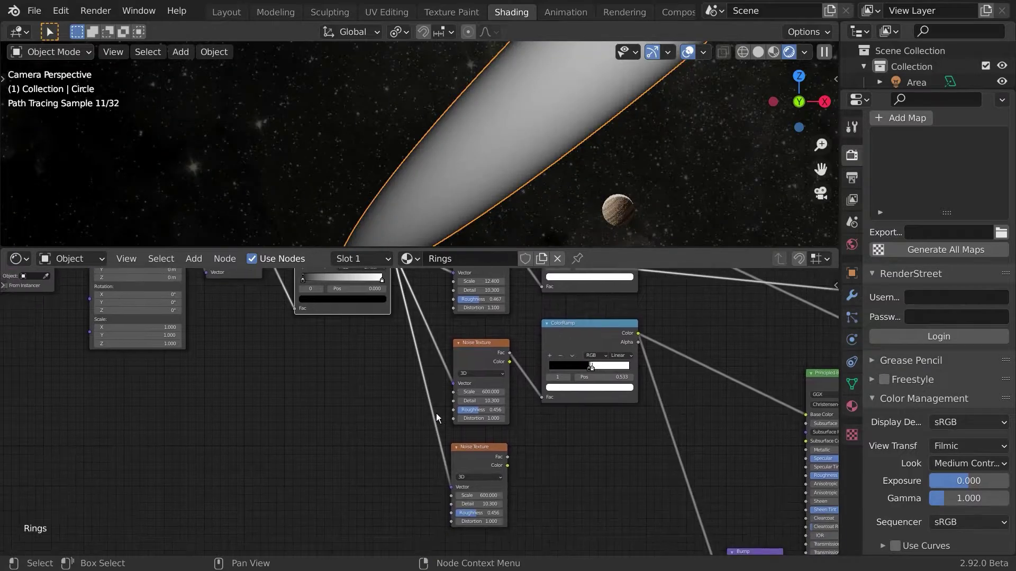
pyautogui.scroll(2, 437, 412)
pyautogui.hotkey('shift', 'a')
pyautogui.click(436, 389)
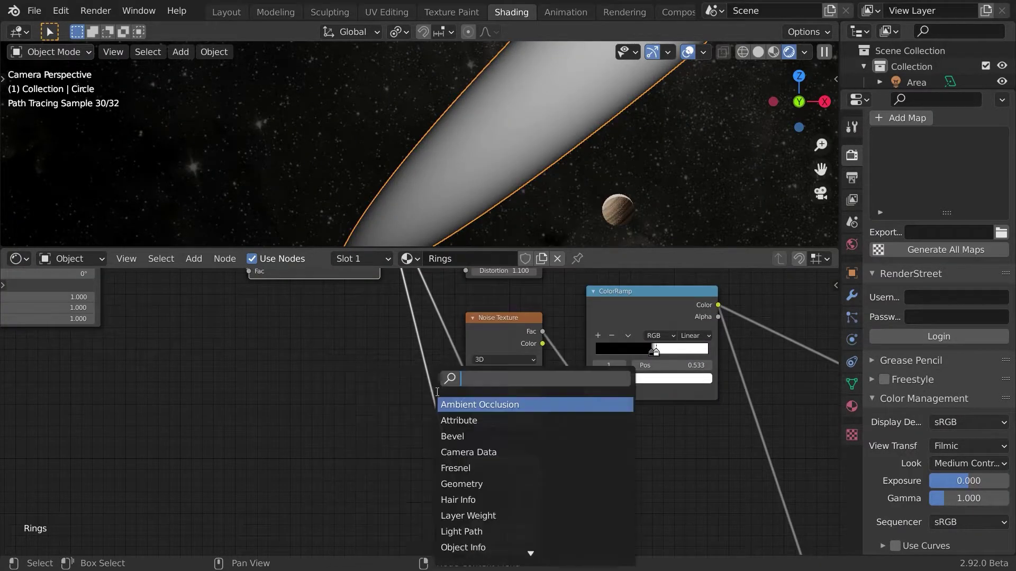
pyautogui.write('ran')
pyautogui.press('Return')
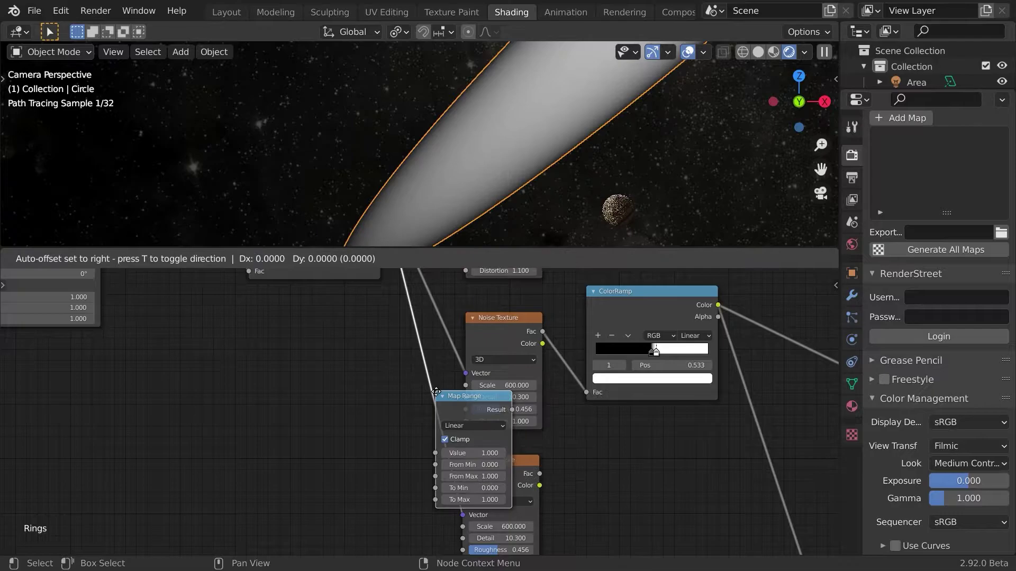
pyautogui.click(398, 378)
pyautogui.scroll(2, 394, 410)
pyautogui.moveTo(373, 395); pyautogui.dragTo(315, 362, button='middle')
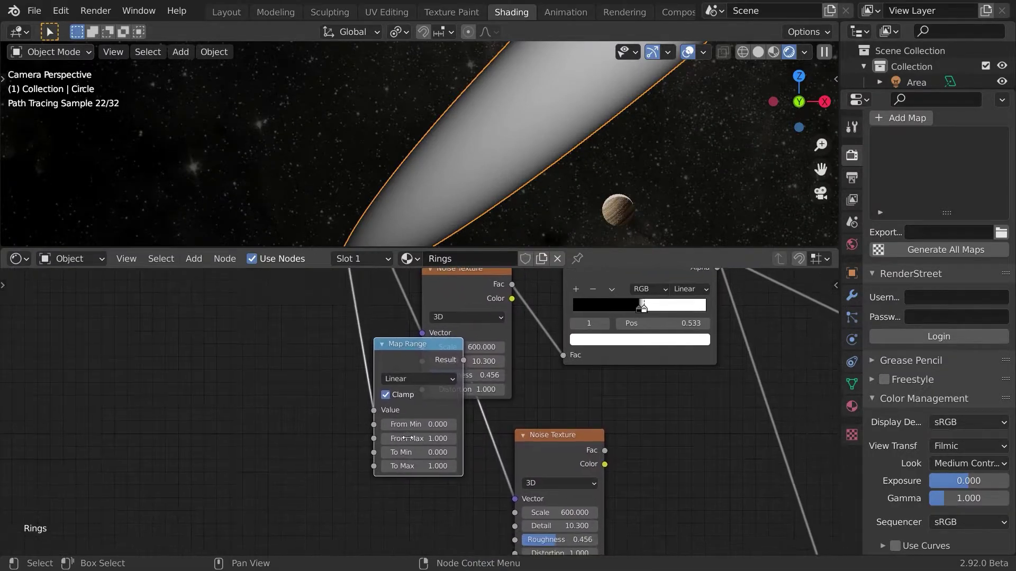
# Try raised From Min values on the Map Range node, ending with 0.1
pyautogui.click(453, 424)
pyautogui.click(453, 424)
pyautogui.click(453, 424)
pyautogui.click(453, 425)
pyautogui.click(455, 424)
pyautogui.click(454, 424)
pyautogui.click(455, 424)
pyautogui.click(454, 424)
pyautogui.click(435, 425)
pyautogui.write('1.5')
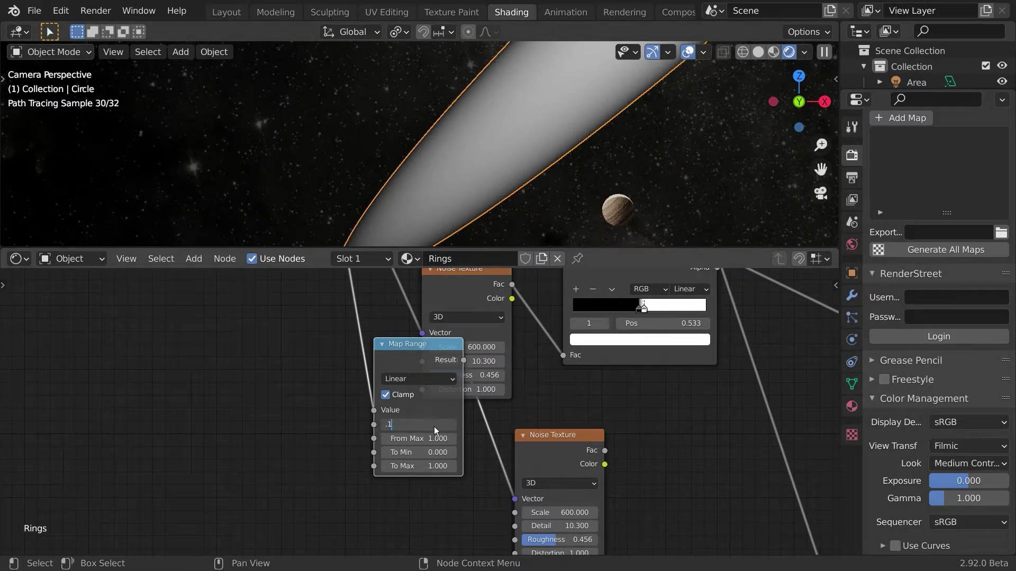
pyautogui.press('Return')
# Try a strongly negative From Max on the Map Range, then reset From Min to 0 and From Max to 1
pyautogui.moveTo(423, 439); pyautogui.dragTo(258, 438)
pyautogui.click(432, 424)
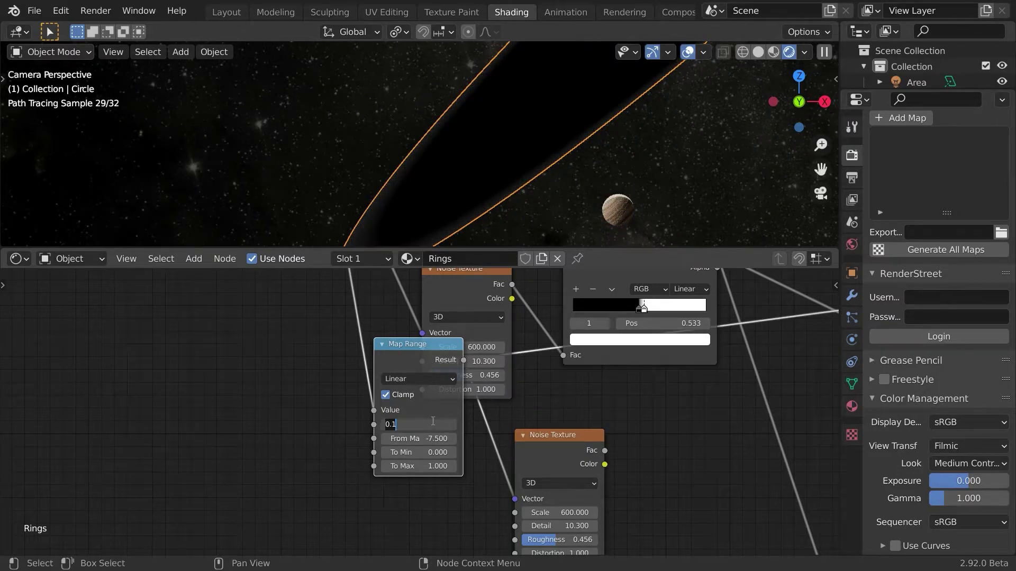
pyautogui.press('Tab')
pyautogui.write('0')
pyautogui.press('Return')
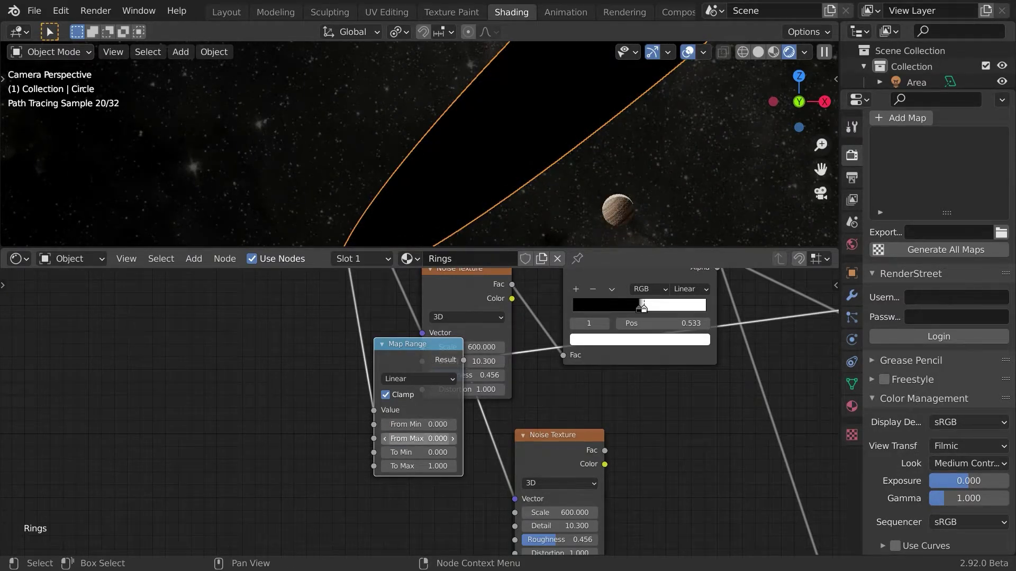
pyautogui.click(434, 439)
pyautogui.write('1')
pyautogui.press('Return')
# Adjust the Map Range's From Max in small increments, settling on 0.4 with From Min at 0
pyautogui.click(453, 425)
pyautogui.click(385, 425)
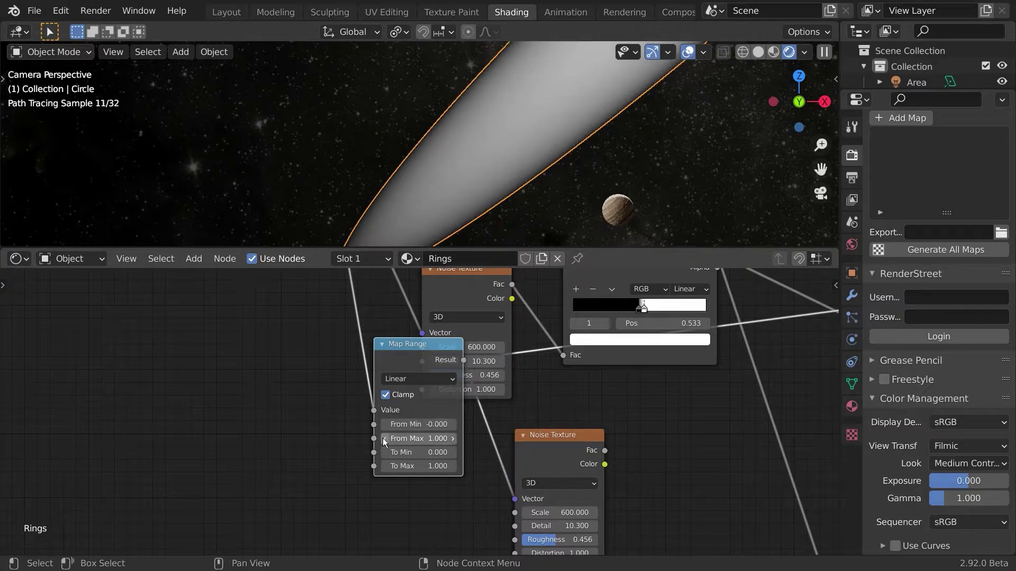
pyautogui.click(385, 440)
pyautogui.click(385, 439)
pyautogui.click(386, 439)
pyautogui.click(386, 439)
pyautogui.click(386, 439)
pyautogui.scroll(-2, 501, 193)
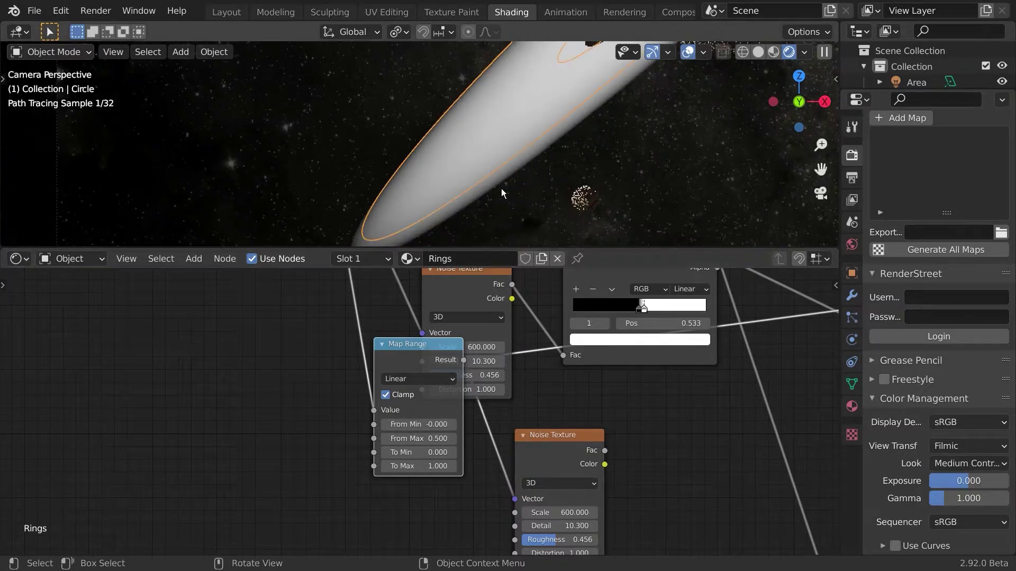
pyautogui.click(386, 441)
pyautogui.click(385, 441)
pyautogui.click(386, 441)
pyautogui.click(385, 442)
pyautogui.click(386, 442)
pyautogui.click(452, 440)
pyautogui.click(452, 440)
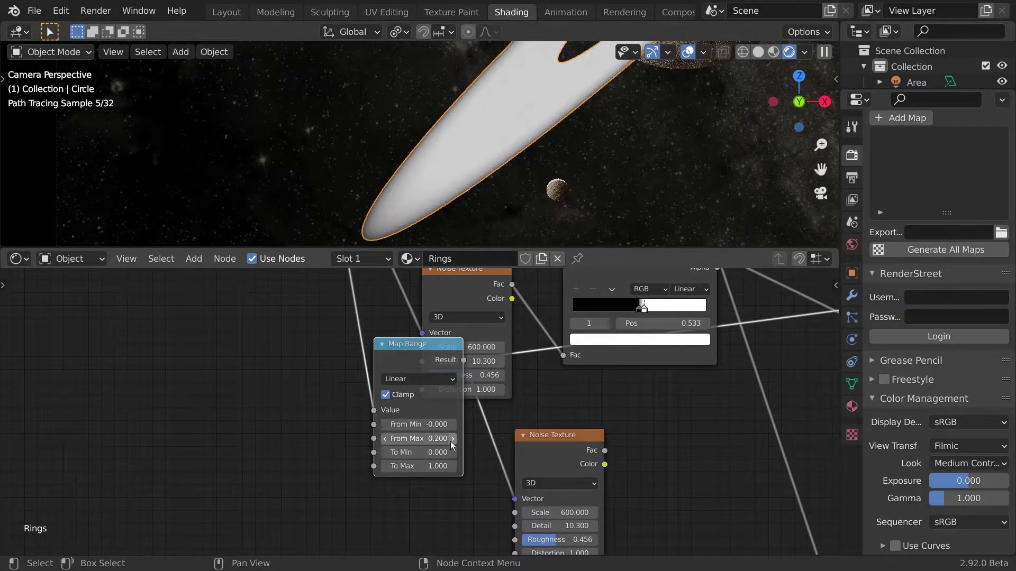
pyautogui.click(451, 440)
pyautogui.click(453, 439)
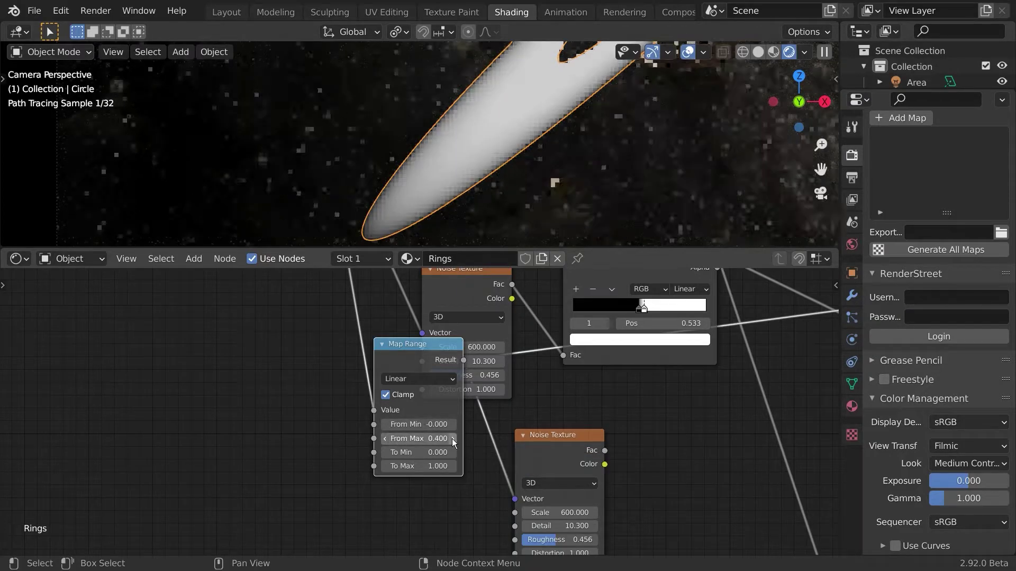
# Move the Map Range node clear of the overlapping Noise Texture, and mute and unmute it to compare its effect
pyautogui.moveTo(421, 392); pyautogui.dragTo(361, 394)
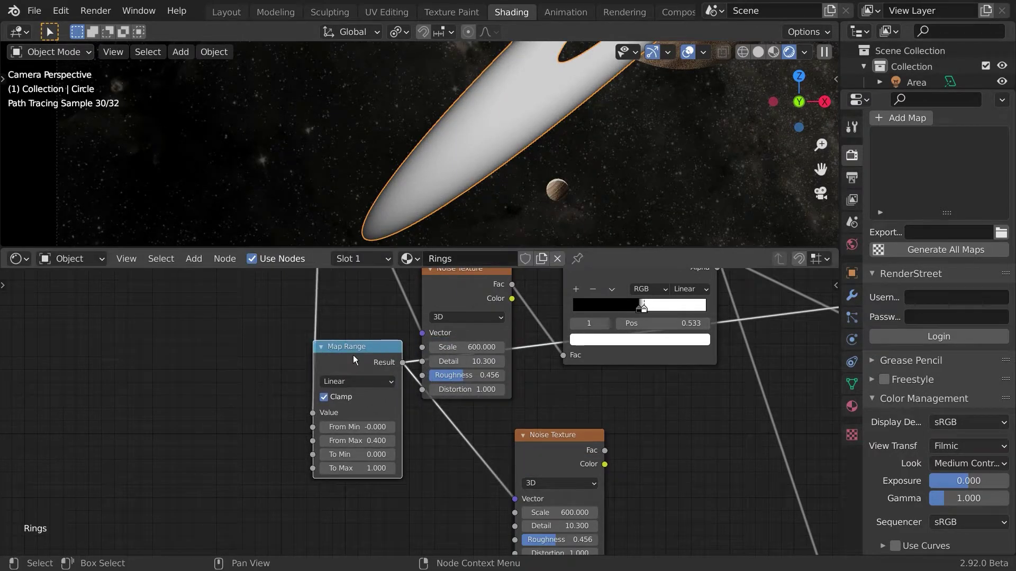
pyautogui.press('m')
pyautogui.press('m')
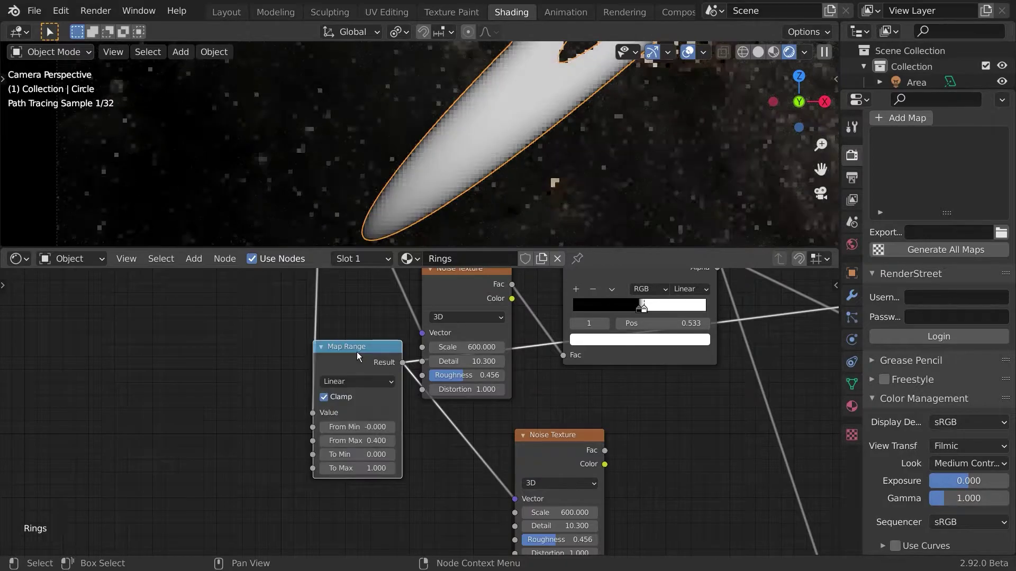
# Preview the lowest Noise Texture on the rings, move it closer to the Map Range, and set its Scale to 3
pyautogui.moveTo(567, 452); pyautogui.dragTo(437, 395, button='middle')
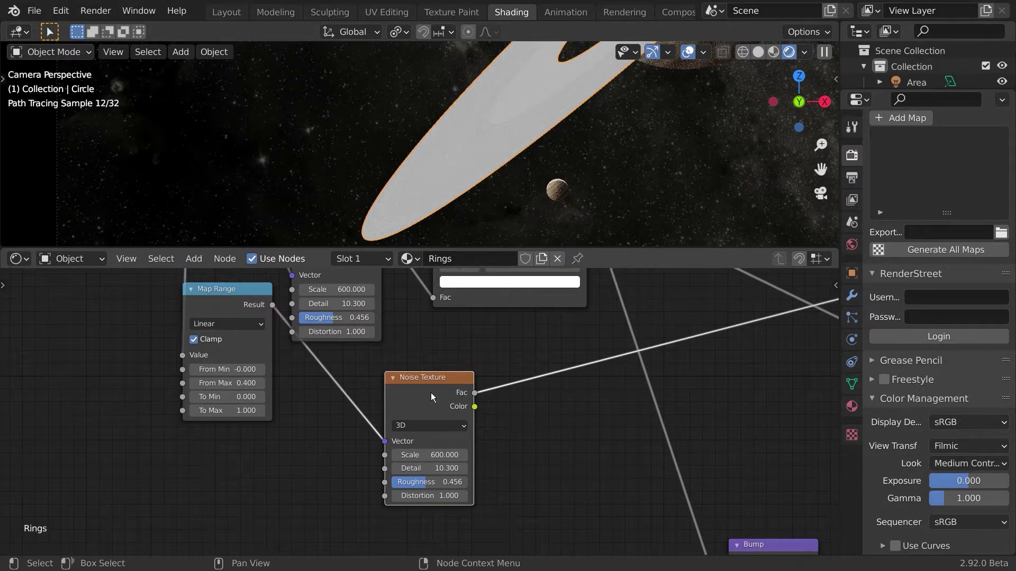
pyautogui.moveTo(430, 392); pyautogui.dragTo(380, 390)
pyautogui.moveTo(478, 433); pyautogui.dragTo(504, 400, button='middle')
pyautogui.scroll(2, 503, 400)
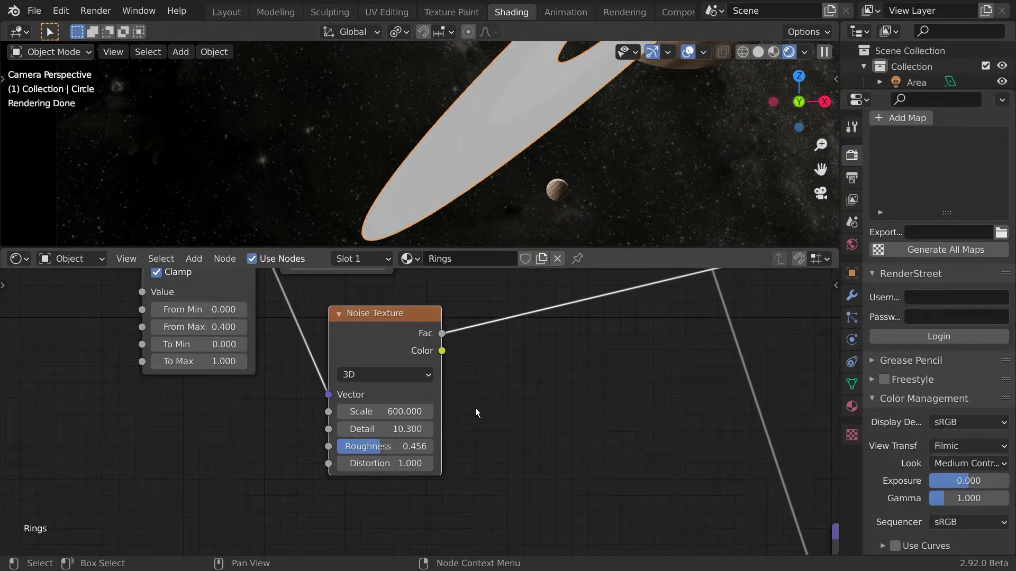
pyautogui.click(363, 412)
pyautogui.write('3')
pyautogui.press('Return')
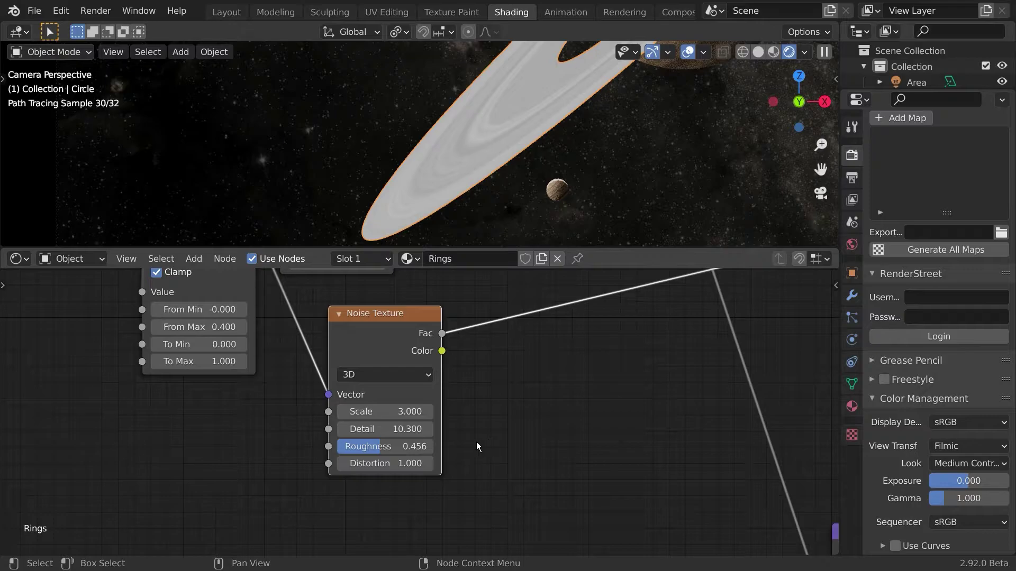
# Set the lowest Noise Texture's Detail to 2, Distortion to 0 and Roughness to 0.278
pyautogui.click(390, 429)
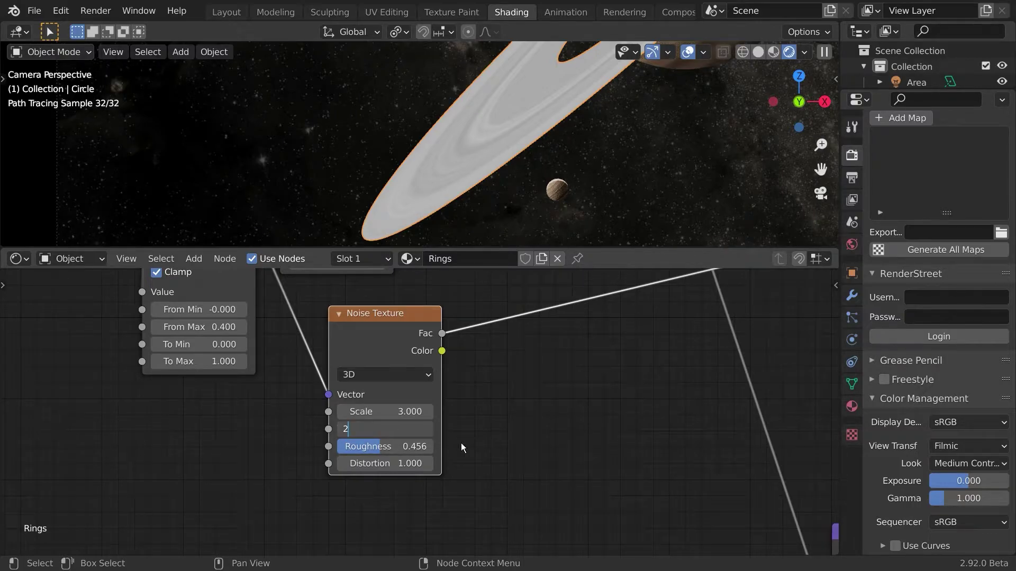
pyautogui.press('Return')
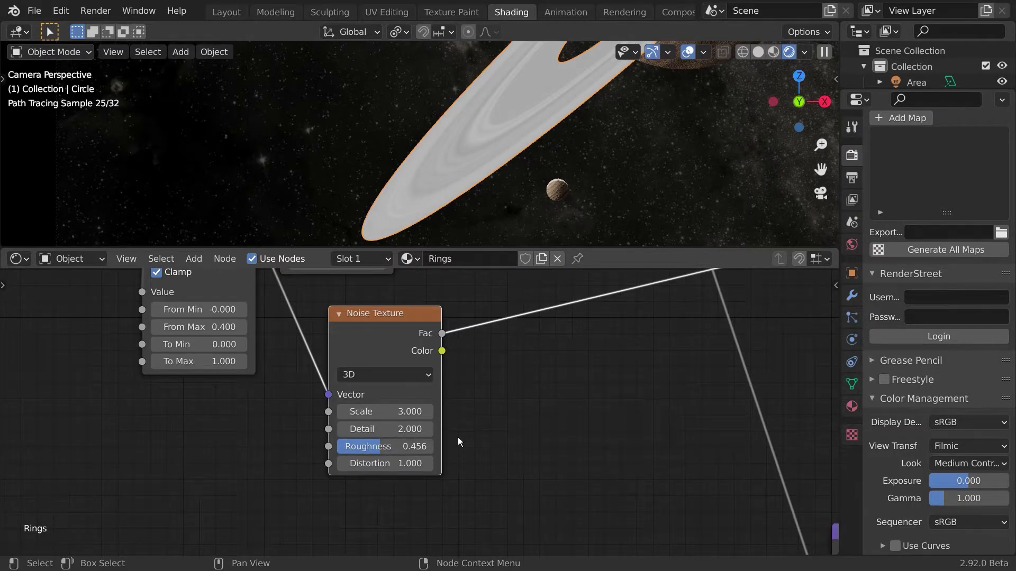
pyautogui.click(401, 459)
pyautogui.write('0')
pyautogui.press('Return')
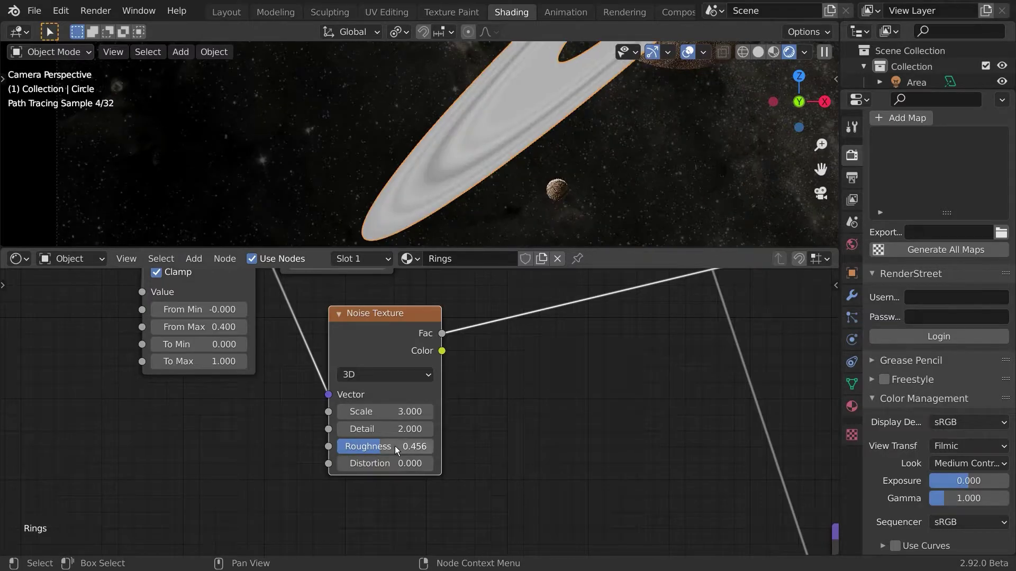
pyautogui.moveTo(381, 446)
pyautogui.mouseDown()
pyautogui.moveTo(337, 447)
pyautogui.moveTo(364, 447)
pyautogui.mouseUp()
# Duplicate the Map Range node and insert the copy into the lowest Noise Texture's output link
pyautogui.scroll(-2, 558, 434)
pyautogui.moveTo(526, 430); pyautogui.dragTo(440, 456, button='middle')
pyautogui.moveTo(144, 384); pyautogui.dragTo(145, 414, button='middle')
pyautogui.click(112, 303)
pyautogui.hotkey('shift', 'd')
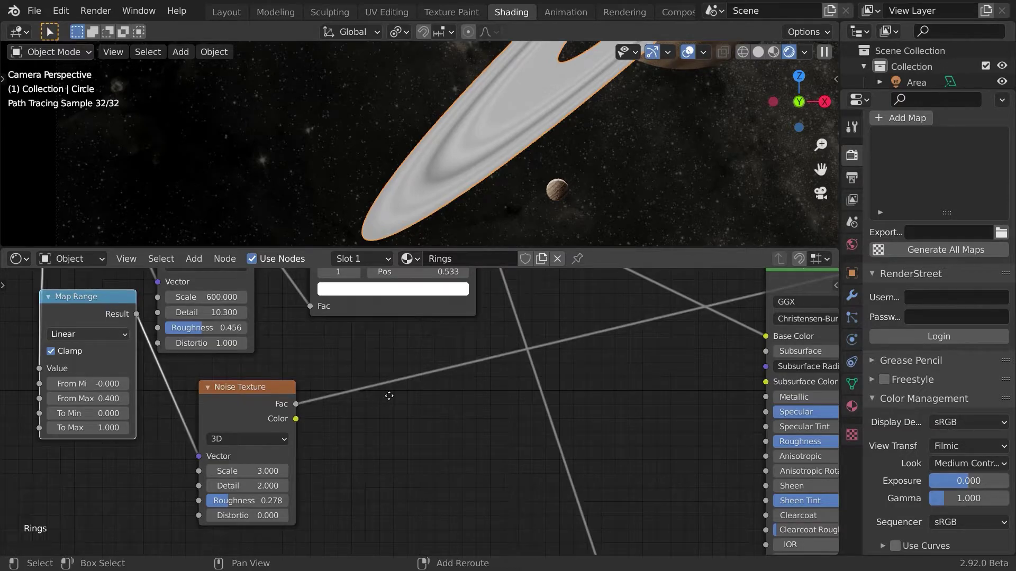
pyautogui.hotkey('shift', 'd')
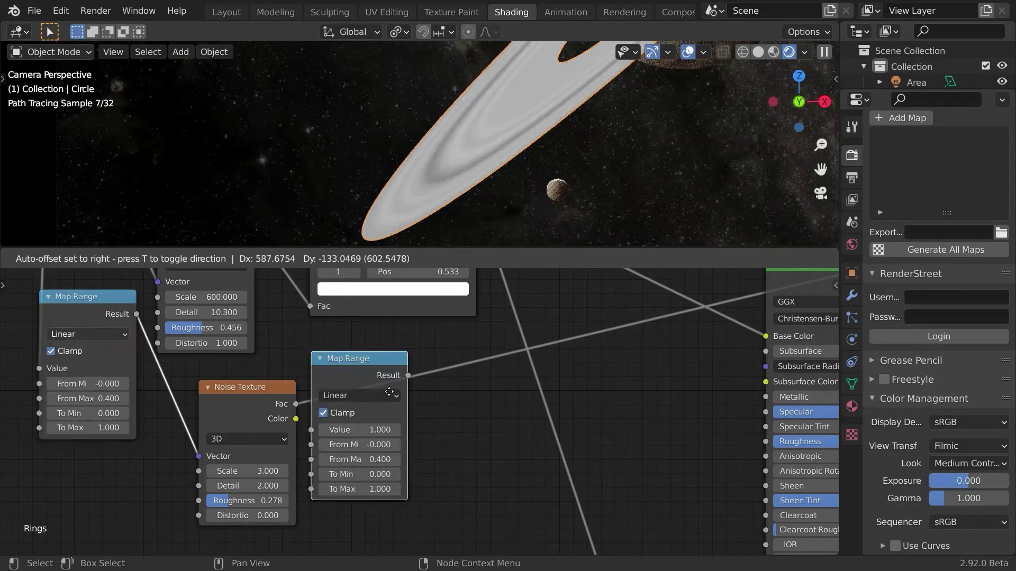
pyautogui.click(398, 389)
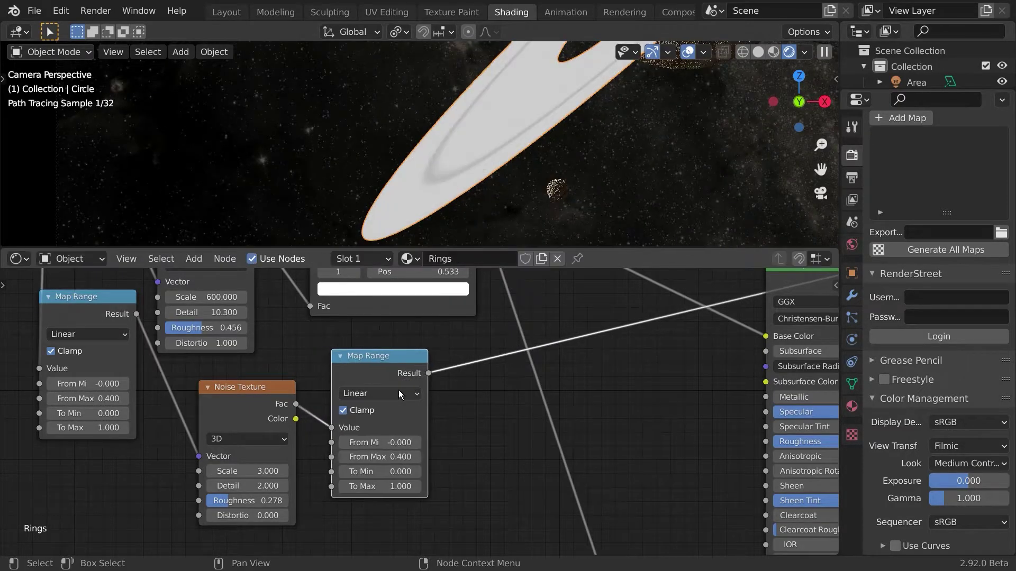
# Set the second Map Range's From Min to 0.28 and From Max to 0.6
pyautogui.click(422, 456)
pyautogui.write('1')
pyautogui.press('Return')
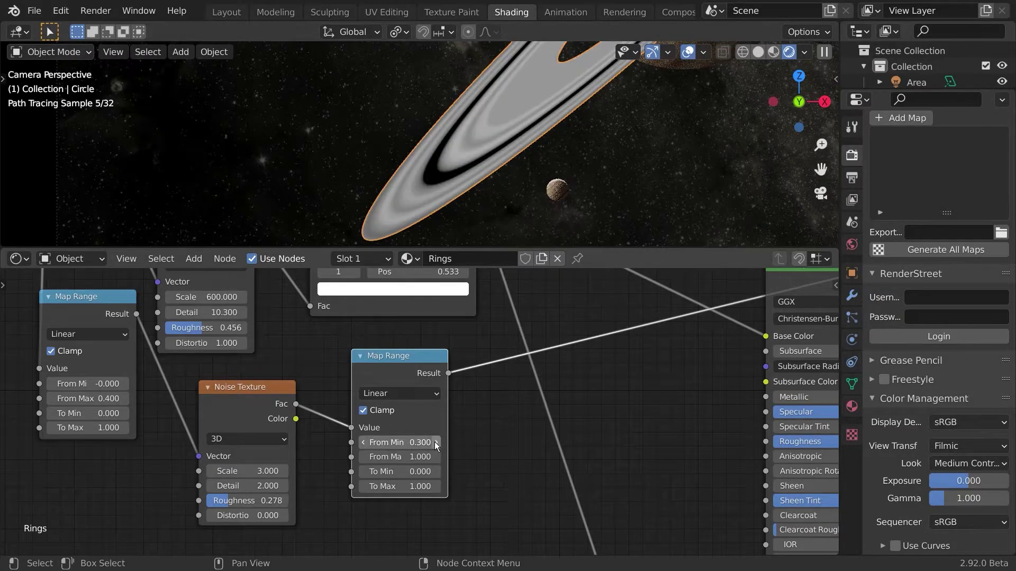
pyautogui.click(434, 442)
pyautogui.write('.28')
pyautogui.press('Return')
pyautogui.click(418, 457)
pyautogui.press('BackSpace')
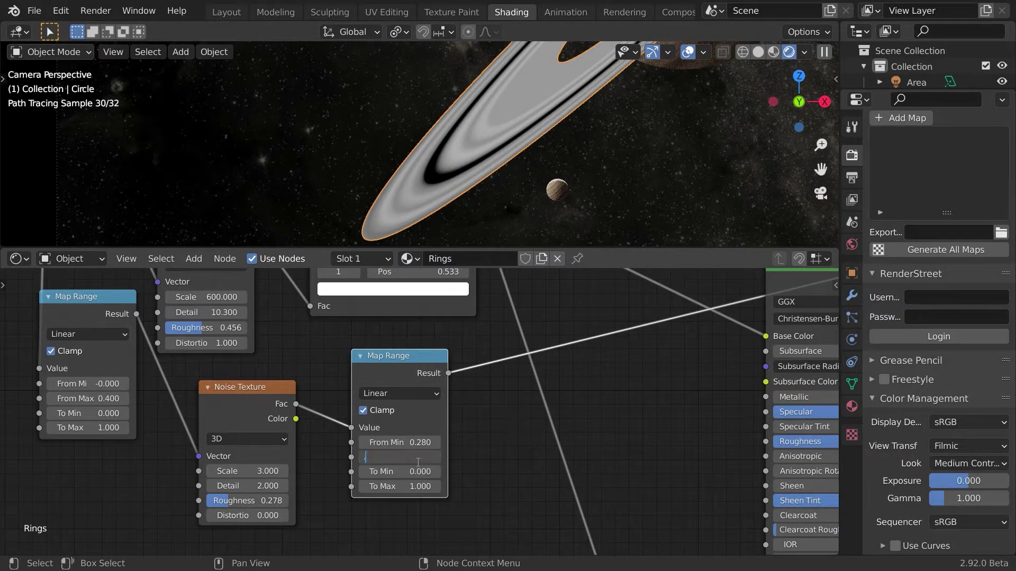
pyautogui.write('.8')
pyautogui.press('Home')
pyautogui.write('0')
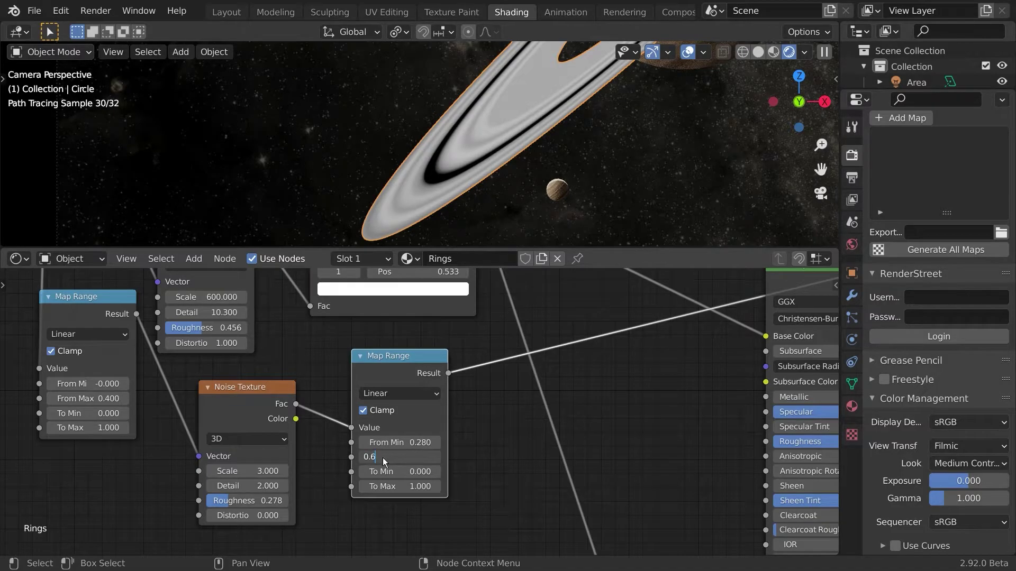
pyautogui.press('Return')
# Move both Map Range nodes and their Noise Texture together, farther away from the Principled BSDF
pyautogui.moveTo(502, 455); pyautogui.dragTo(364, 456, button='middle')
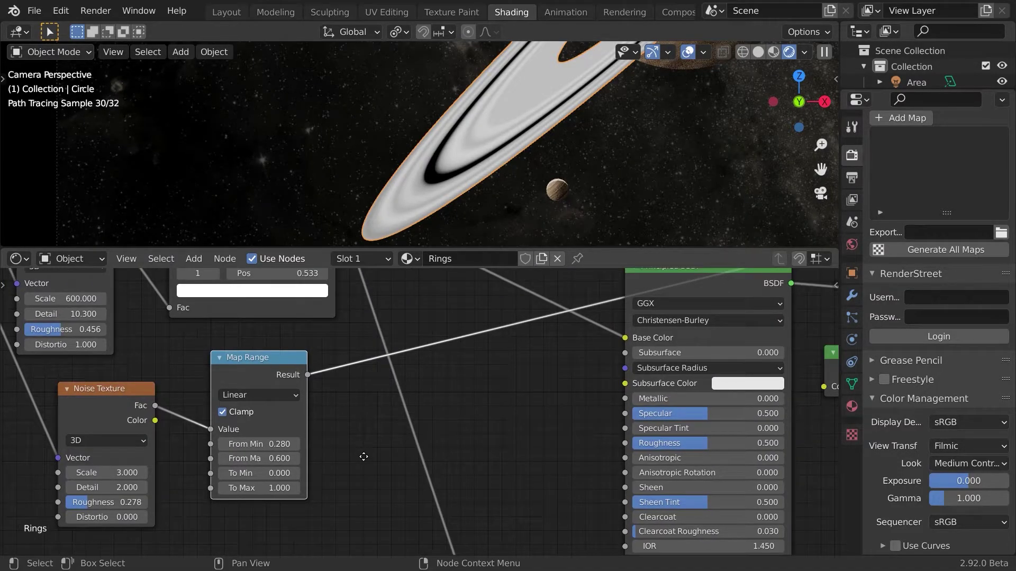
pyautogui.scroll(-2, 372, 450)
pyautogui.moveTo(394, 442); pyautogui.dragTo(389, 466, button='middle')
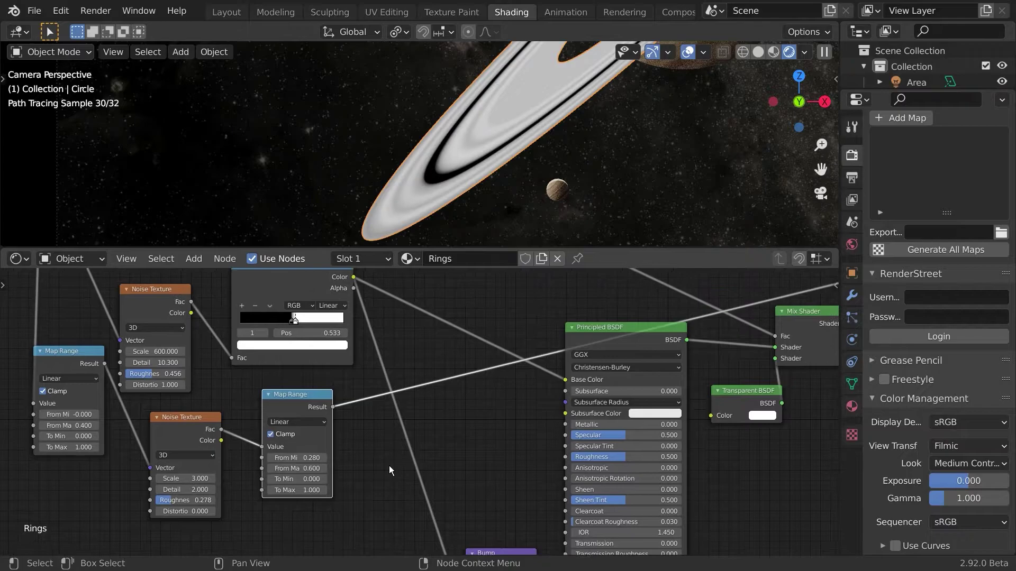
pyautogui.moveTo(299, 479); pyautogui.dragTo(469, 449, button='middle')
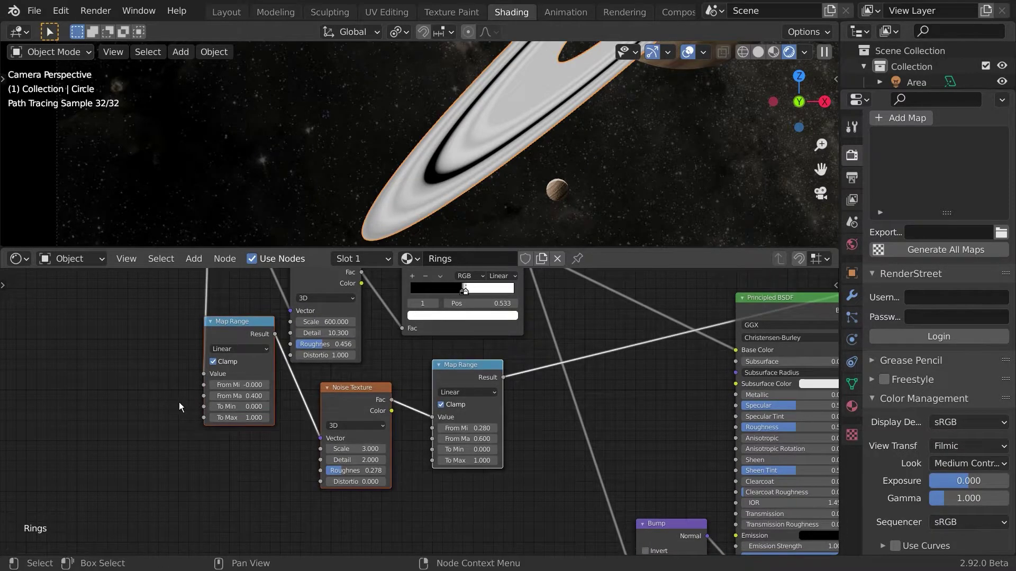
pyautogui.press('g')
pyautogui.click(213, 432)
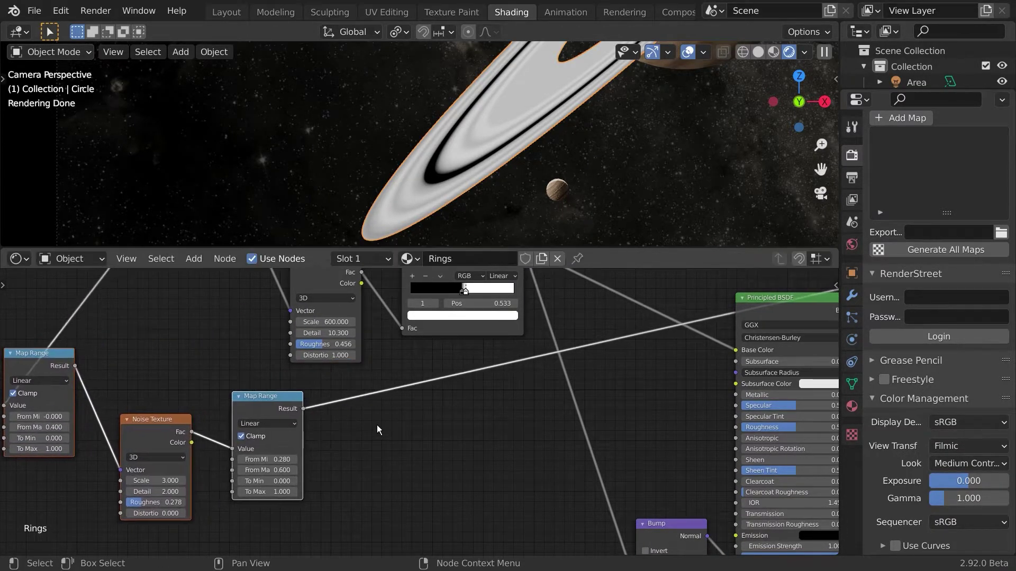
# Add a ColorRamp node and insert it into the second Map Range's Result link
pyautogui.click(379, 423)
pyautogui.hotkey('shift', 'a')
pyautogui.click(335, 386)
pyautogui.write('ramp')
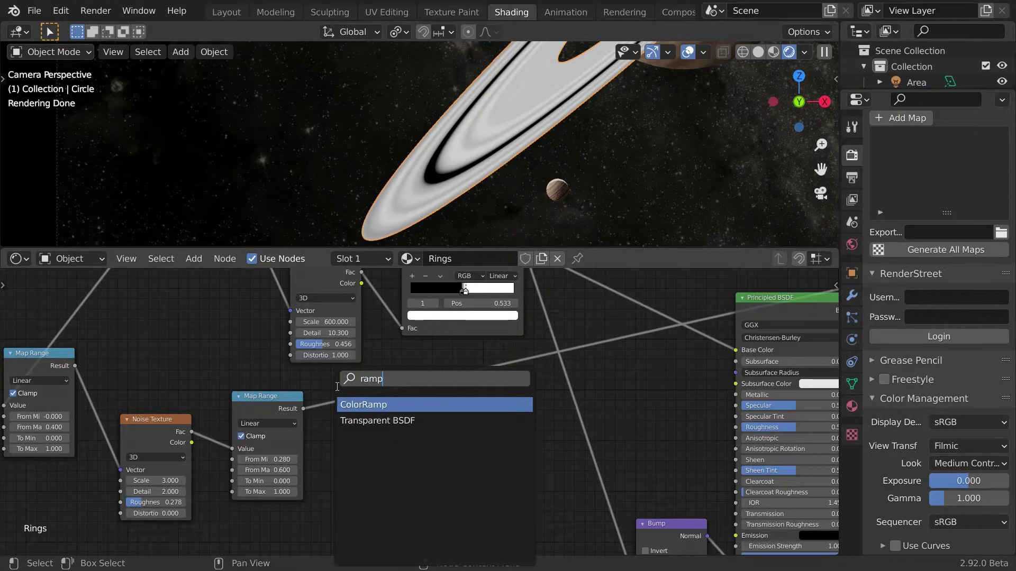
pyautogui.press('Return')
pyautogui.click(351, 377)
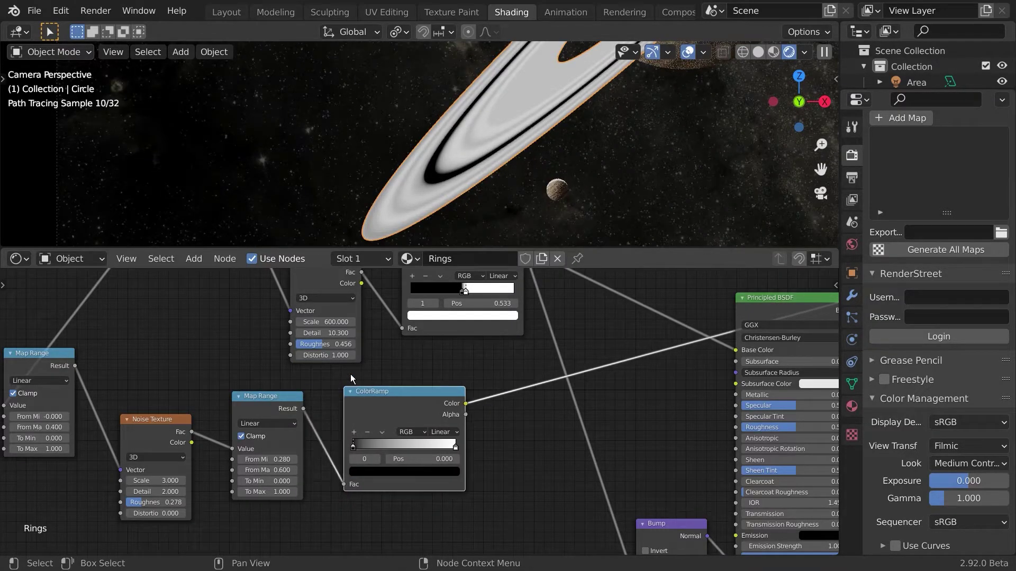
# Set the new ColorRamp's first stop to a tan colour sampled from the planet in the viewport
pyautogui.scroll(1, 494, 472)
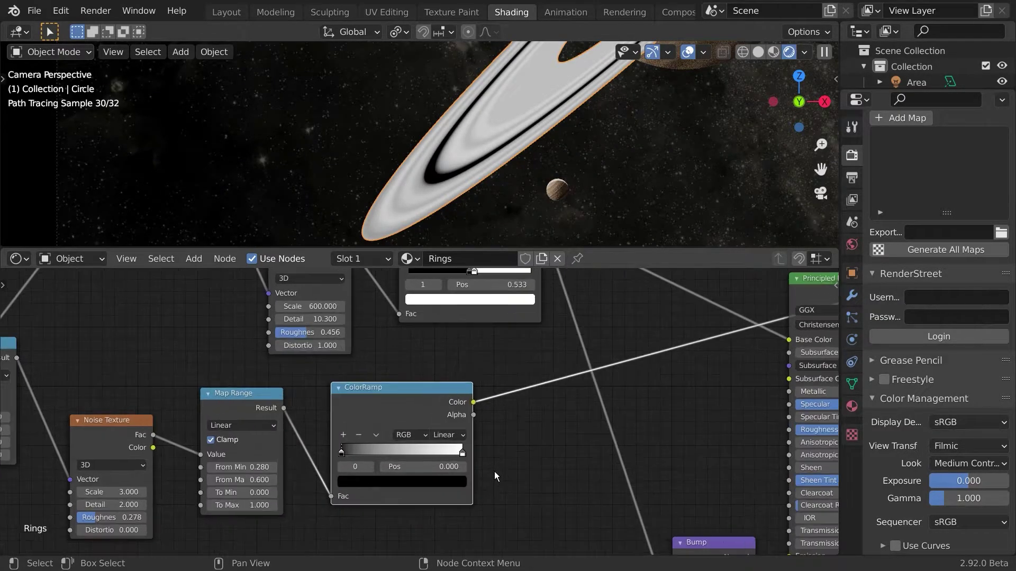
pyautogui.moveTo(494, 472); pyautogui.dragTo(497, 404, button='middle')
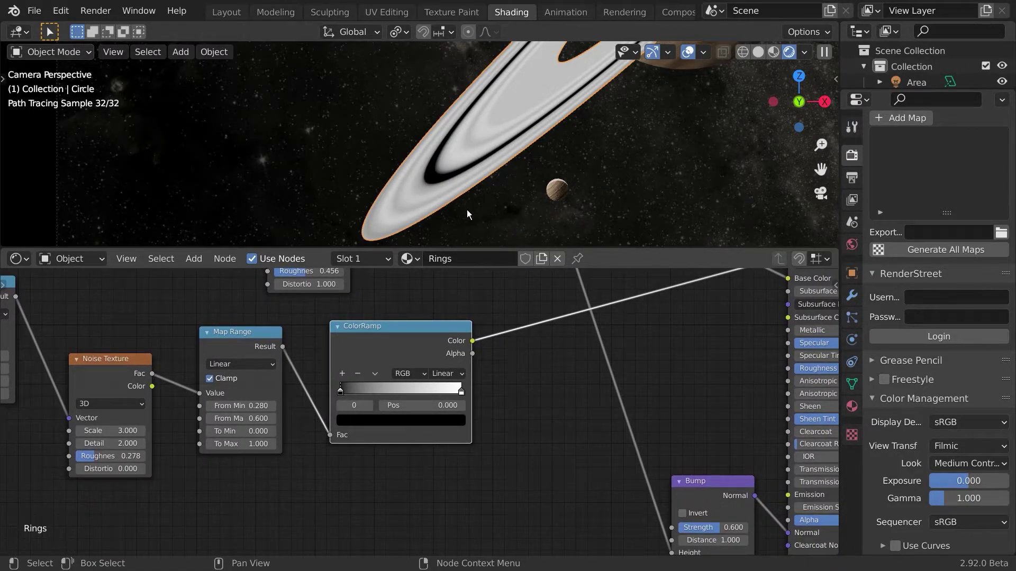
pyautogui.keyDown('shift'); pyautogui.moveTo(464, 217); pyautogui.dragTo(459, 224, button='middle'); pyautogui.keyUp('shift')
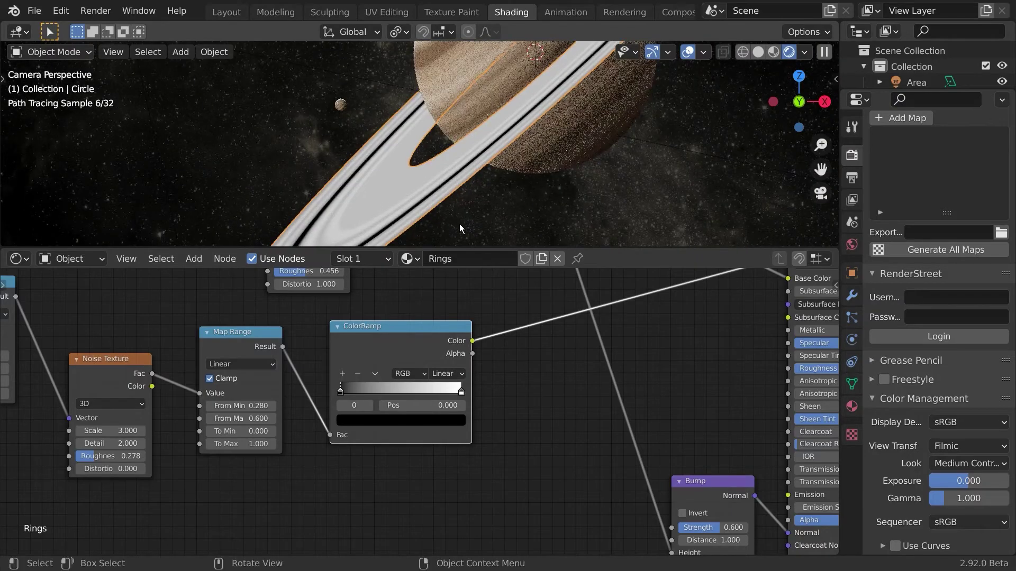
pyautogui.click(376, 421)
pyautogui.click(434, 370)
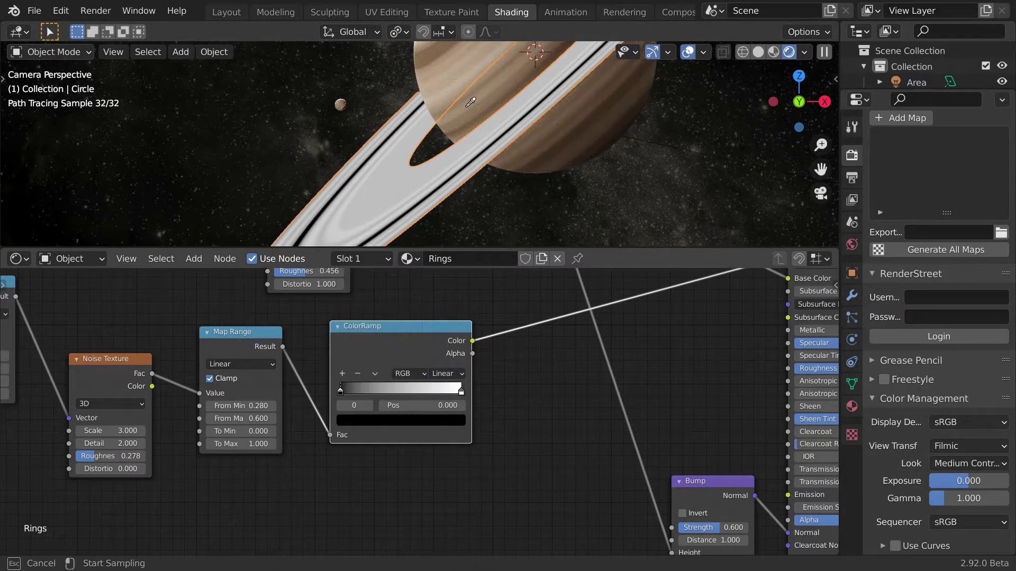
pyautogui.click(466, 107)
# Set the new ColorRamp's last stop to a light beige colour sampled from the planet
pyautogui.click(461, 392)
pyautogui.click(444, 420)
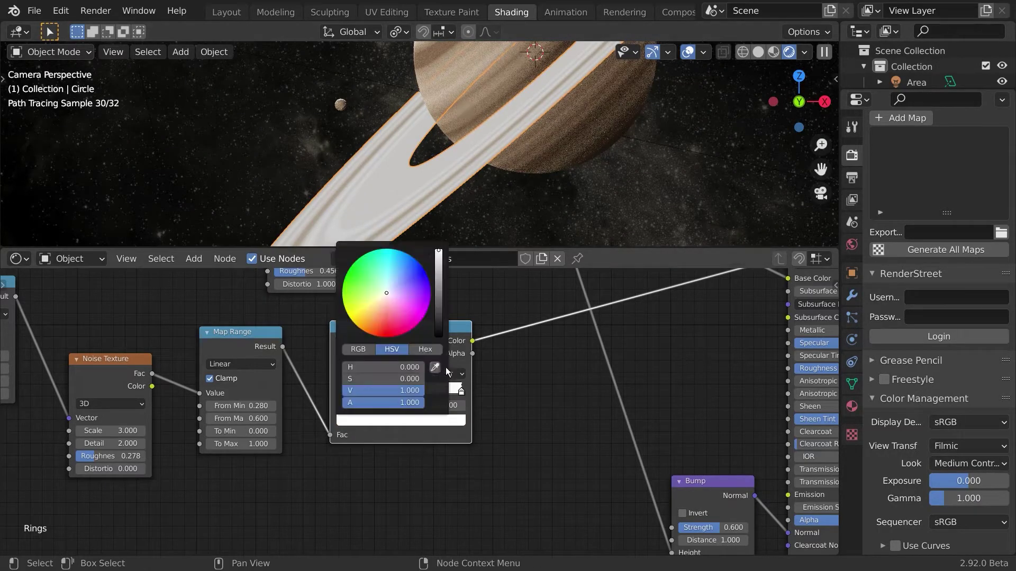
pyautogui.click(436, 369)
pyautogui.click(456, 82)
pyautogui.click(439, 421)
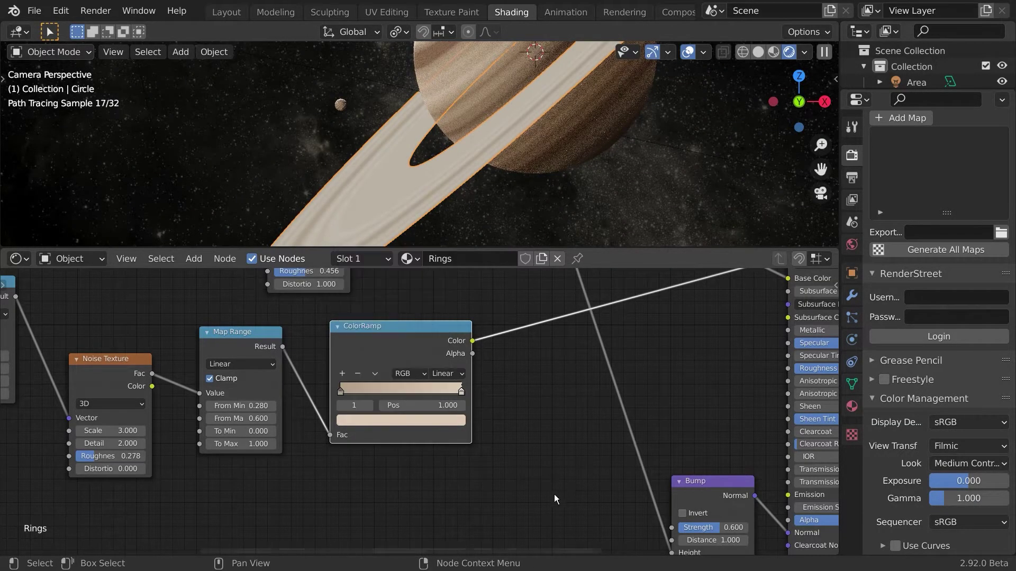
# Add a ColorRamp stop at about position 0.25 and change it to a darker, more saturated brown
pyautogui.click(341, 376)
pyautogui.moveTo(401, 389); pyautogui.dragTo(360, 386)
pyautogui.click(375, 420)
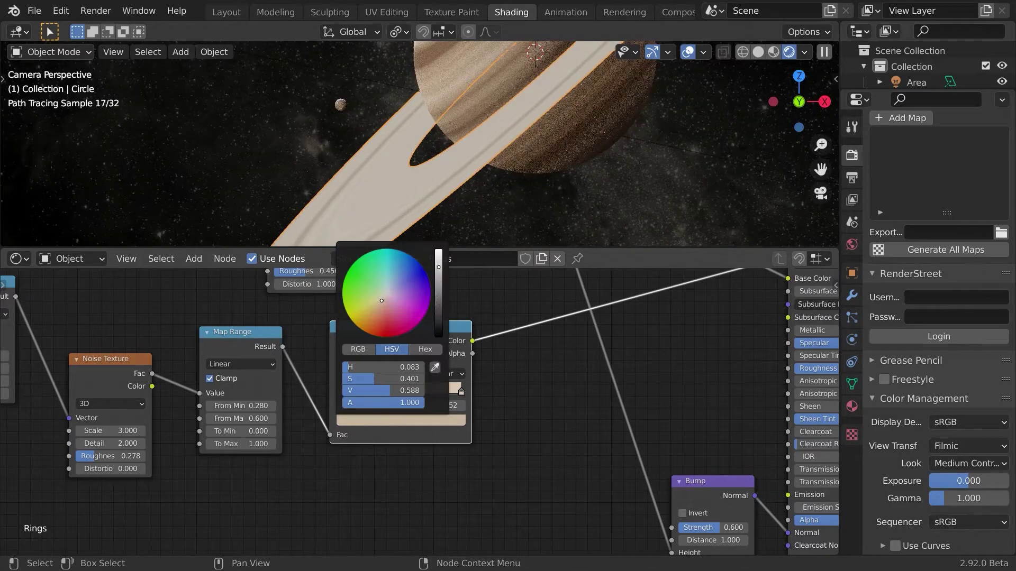
pyautogui.moveTo(438, 270); pyautogui.dragTo(438, 286)
pyautogui.moveTo(381, 300); pyautogui.dragTo(381, 304)
pyautogui.click(390, 420)
# Add a ColorRamp stop at about position 0.64 and change it to a slightly darker, more saturated tan
pyautogui.click(343, 371)
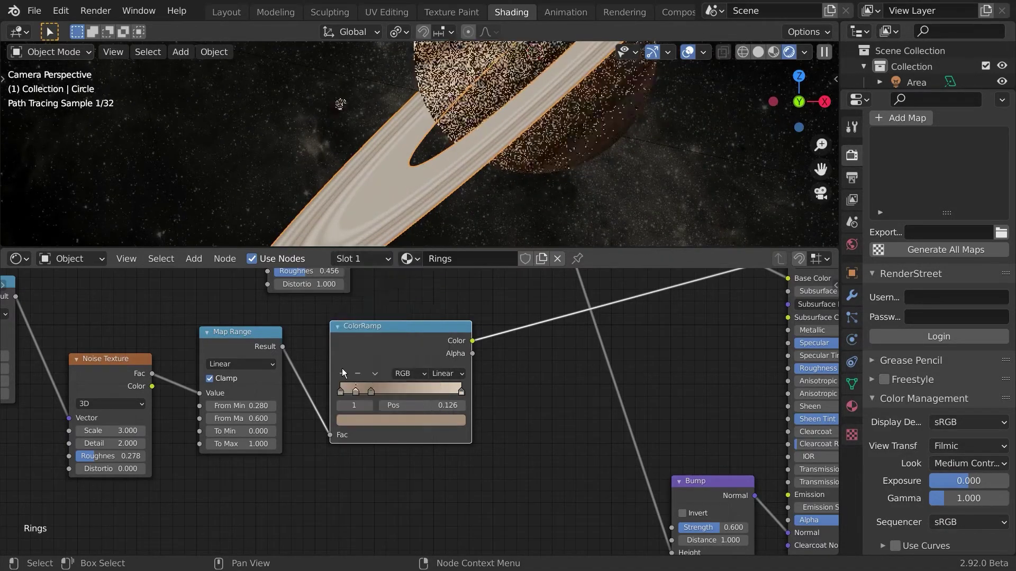
pyautogui.moveTo(351, 390); pyautogui.dragTo(419, 392)
pyautogui.click(420, 419)
pyautogui.moveTo(438, 280); pyautogui.dragTo(438, 271)
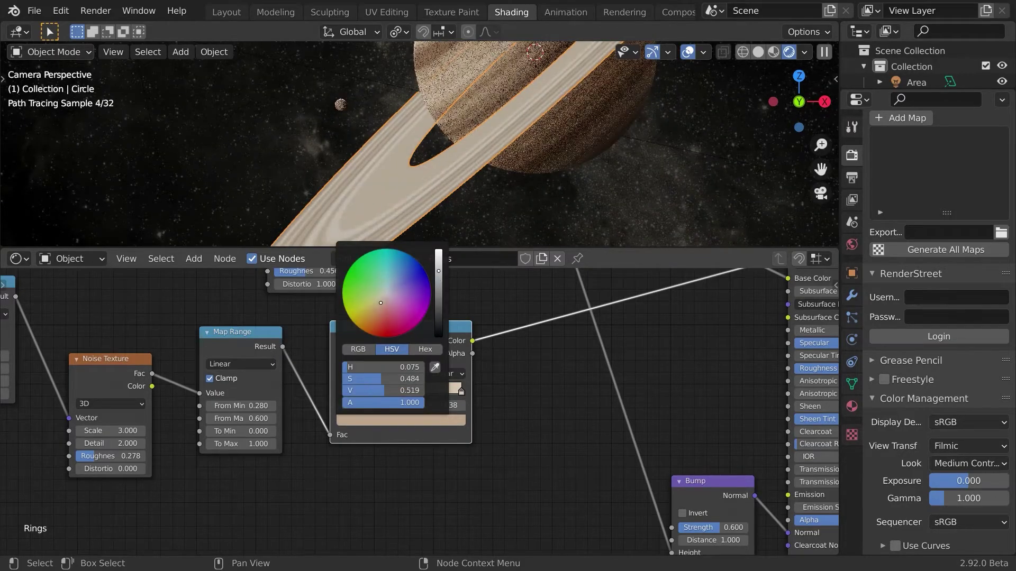
pyautogui.moveTo(380, 303); pyautogui.dragTo(380, 305)
pyautogui.keyDown('shift'); pyautogui.moveTo(408, 198); pyautogui.dragTo(496, 116, button='middle'); pyautogui.keyUp('shift')
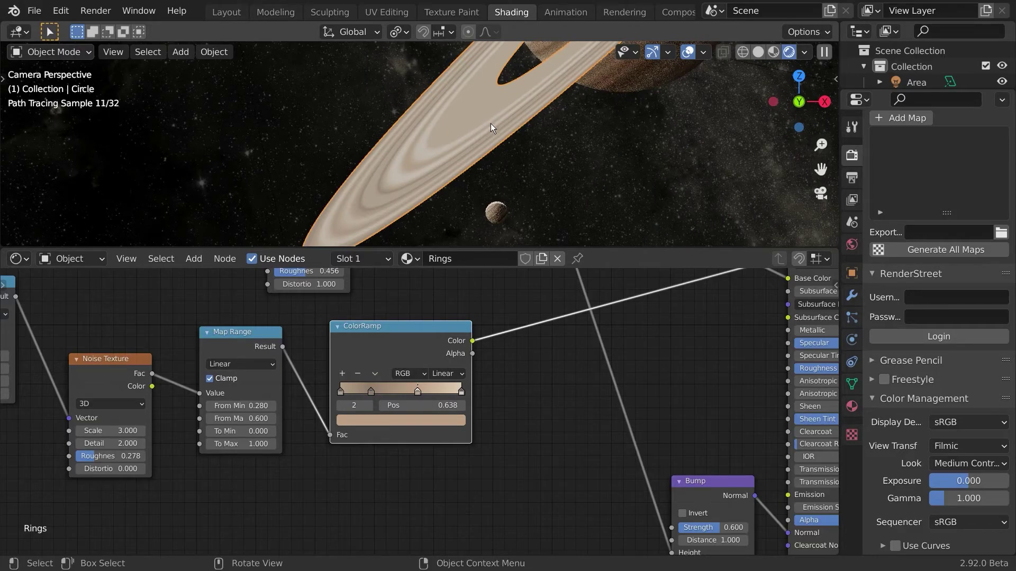
# Set the Scale of the Noise Texture feeding the tan ColorRamp to 2
pyautogui.moveTo(548, 428); pyautogui.dragTo(646, 453, button='middle')
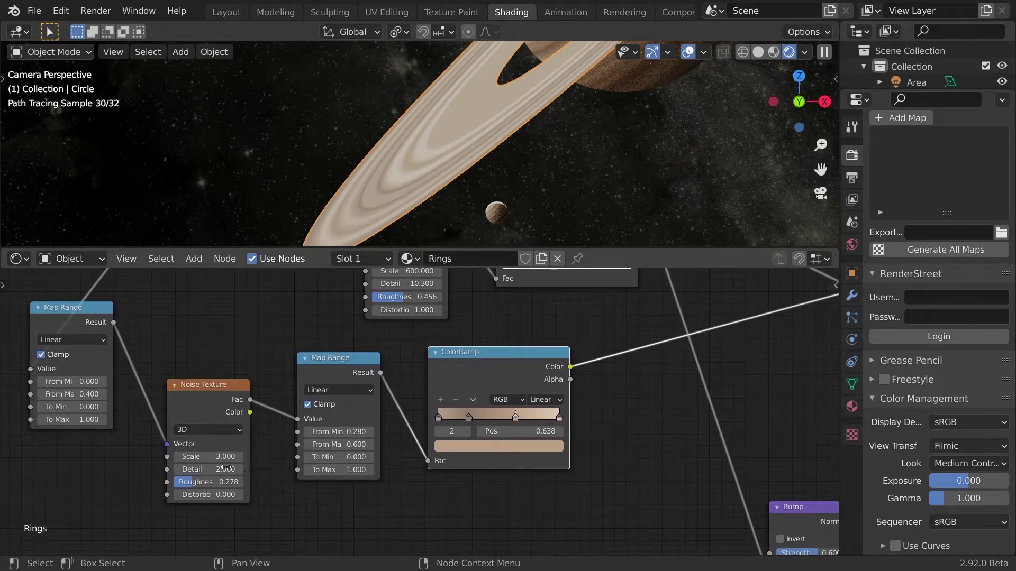
pyautogui.click(209, 457)
pyautogui.write('2')
pyautogui.press('Return')
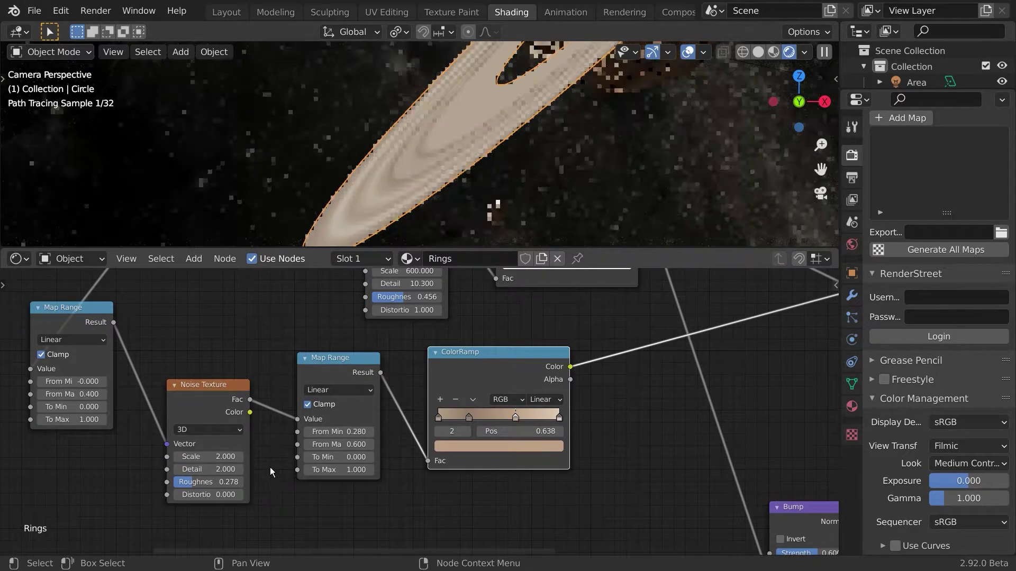
# Insert a MixRGB node between the black-and-white ColorRamp and Base Color, and connect the tan ColorRamp to its Color2
pyautogui.scroll(-5, 552, 281)
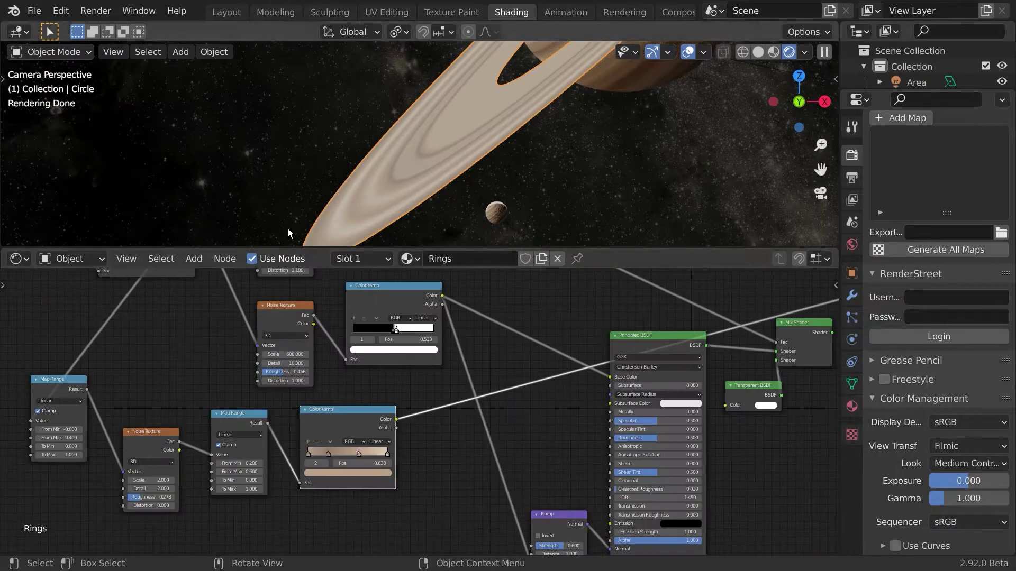
pyautogui.moveTo(488, 362); pyautogui.dragTo(437, 376, button='middle')
pyautogui.hotkey('shift', 'a')
pyautogui.click(437, 376)
pyautogui.write('mix')
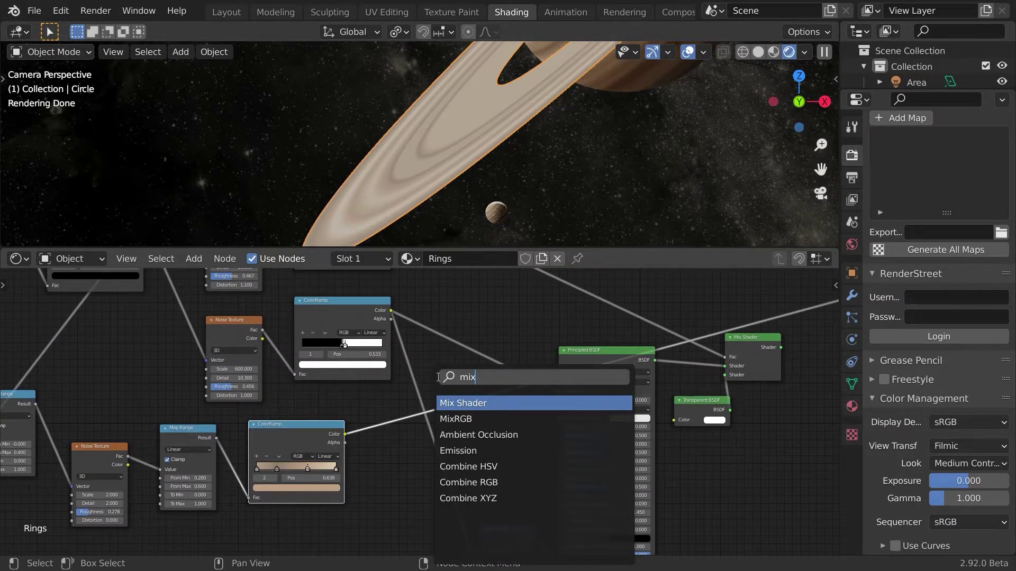
pyautogui.press('Down')
pyautogui.press('Return')
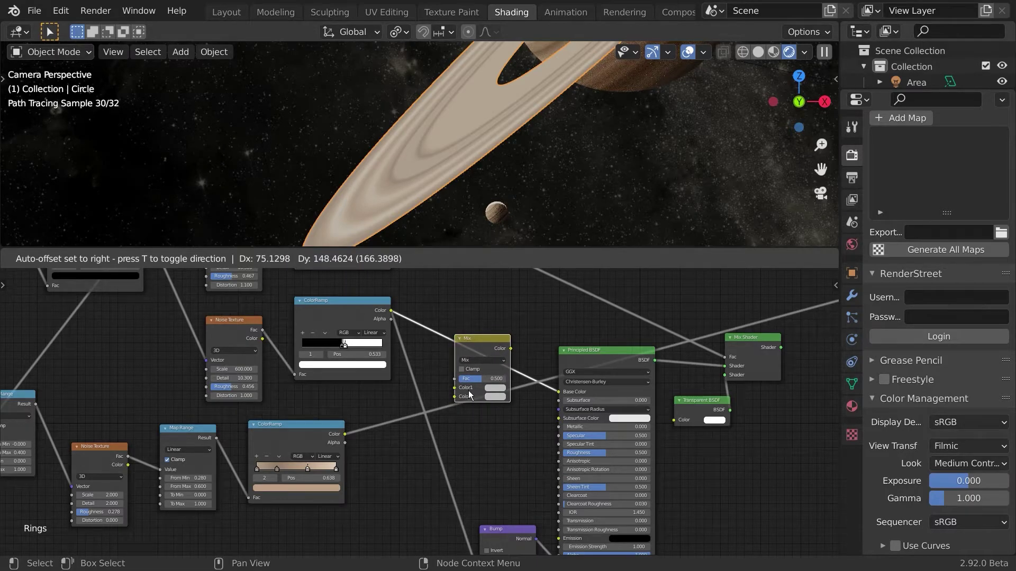
pyautogui.click(385, 427)
pyautogui.moveTo(345, 434); pyautogui.dragTo(454, 398)
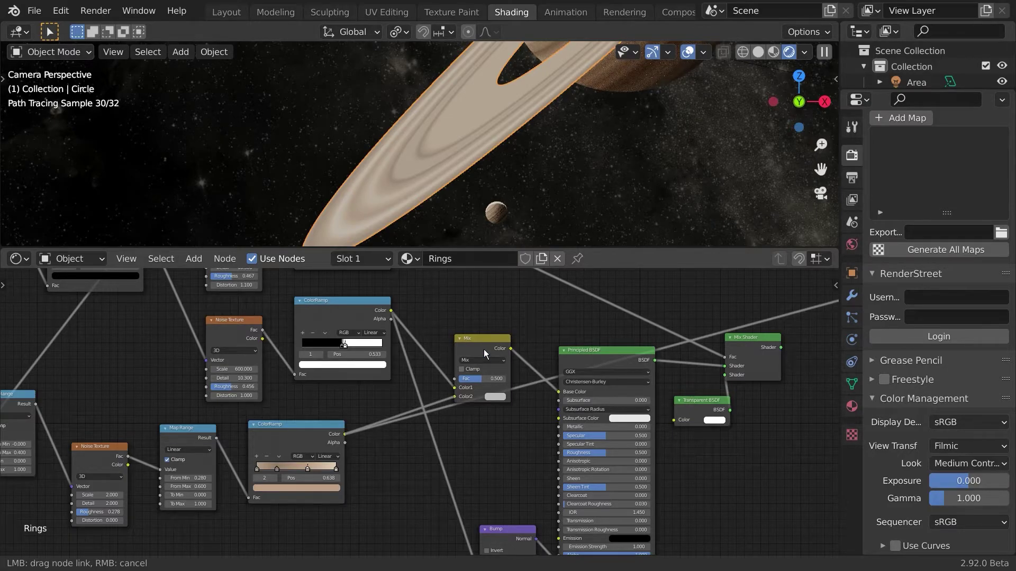
# Preview the Mix node's output and set it to Multiply with a factor of 0.9
pyautogui.moveTo(480, 347); pyautogui.dragTo(481, 348)
pyautogui.click(482, 361)
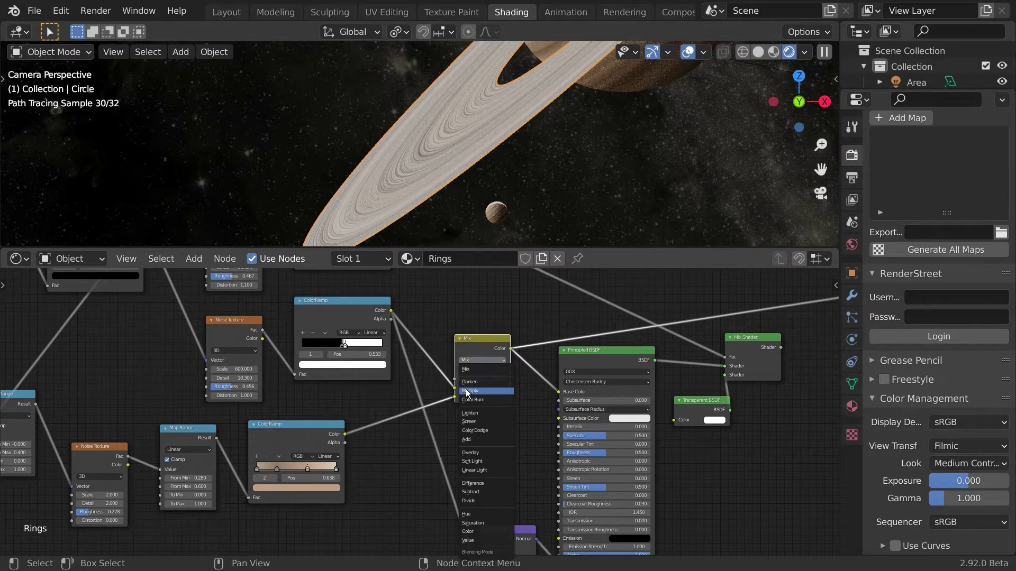
pyautogui.click(479, 391)
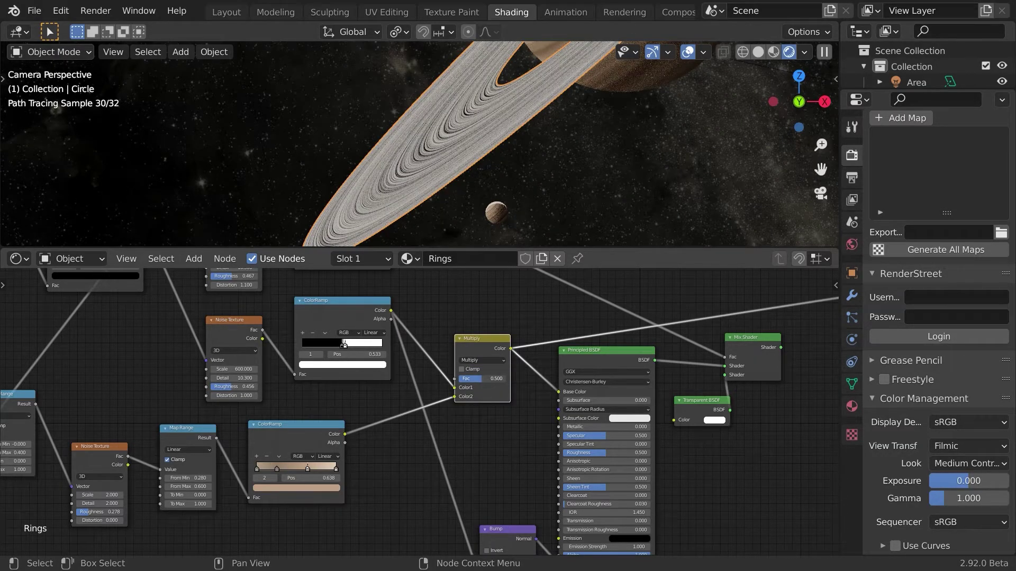
pyautogui.moveTo(482, 379); pyautogui.dragTo(496, 379)
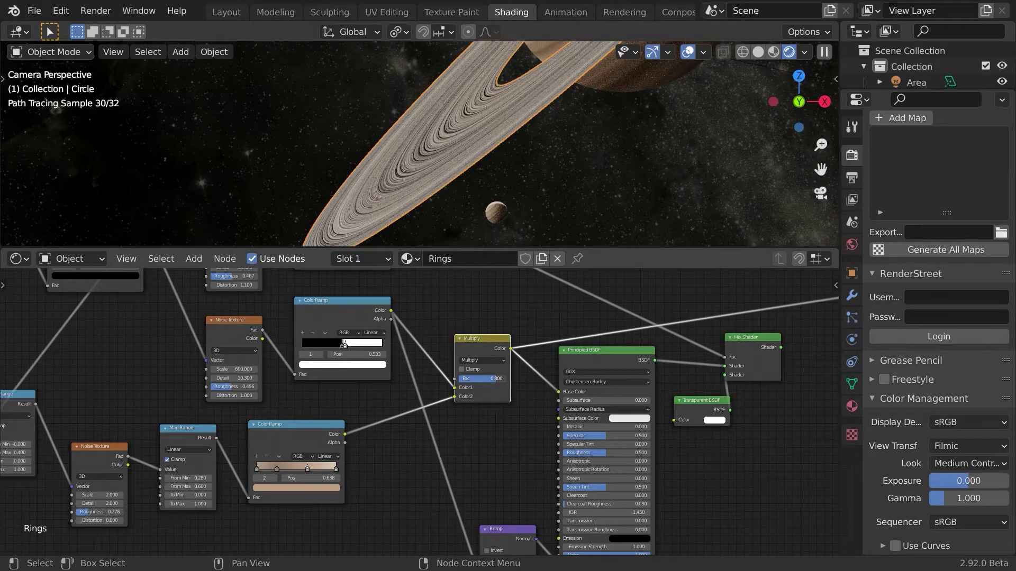
pyautogui.moveTo(496, 379); pyautogui.dragTo(506, 379)
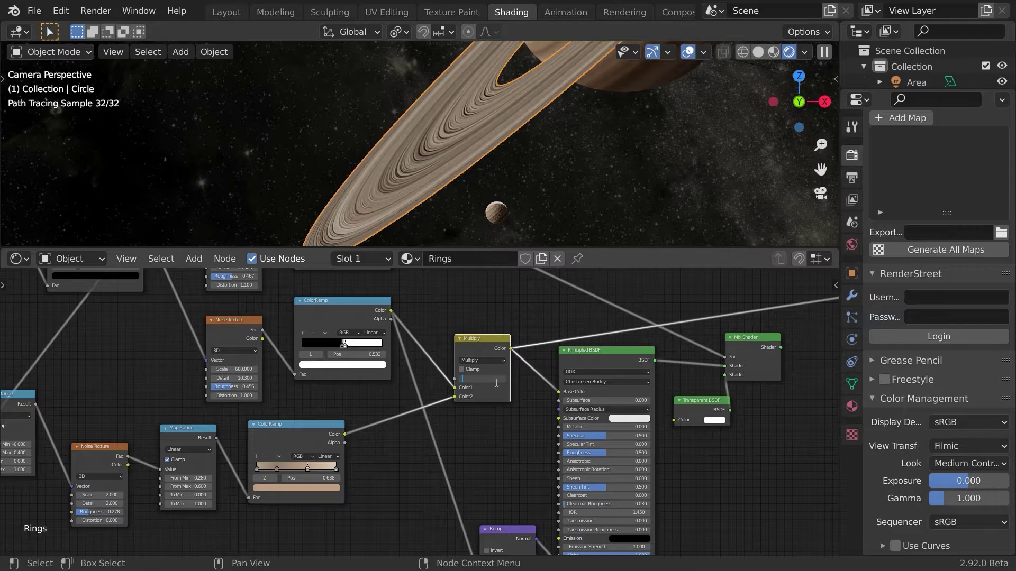
pyautogui.write('0.9')
pyautogui.press('Return')
# Move the black-and-white ColorRamp's black stop to 0.400 and its white stop to about 0.473
pyautogui.scroll(2, 355, 358)
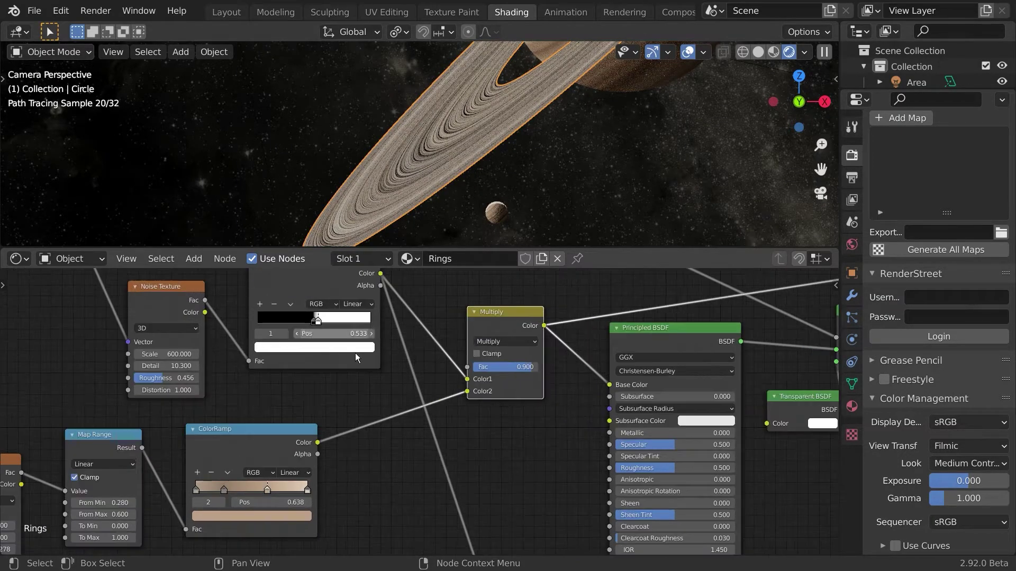
pyautogui.scroll(2, 355, 358)
pyautogui.moveTo(300, 370); pyautogui.dragTo(330, 434, button='middle')
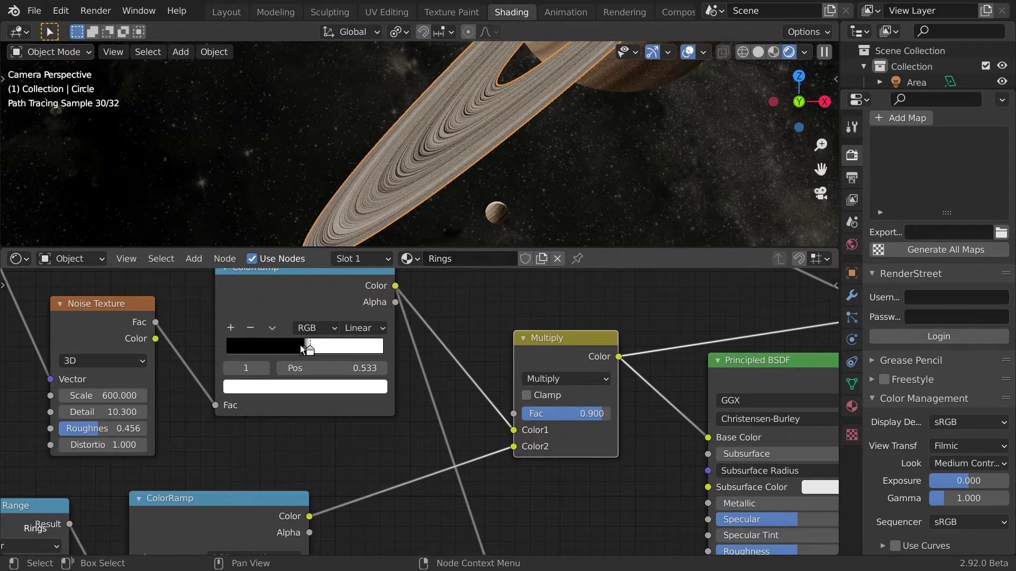
pyautogui.click(293, 350)
pyautogui.click(288, 351)
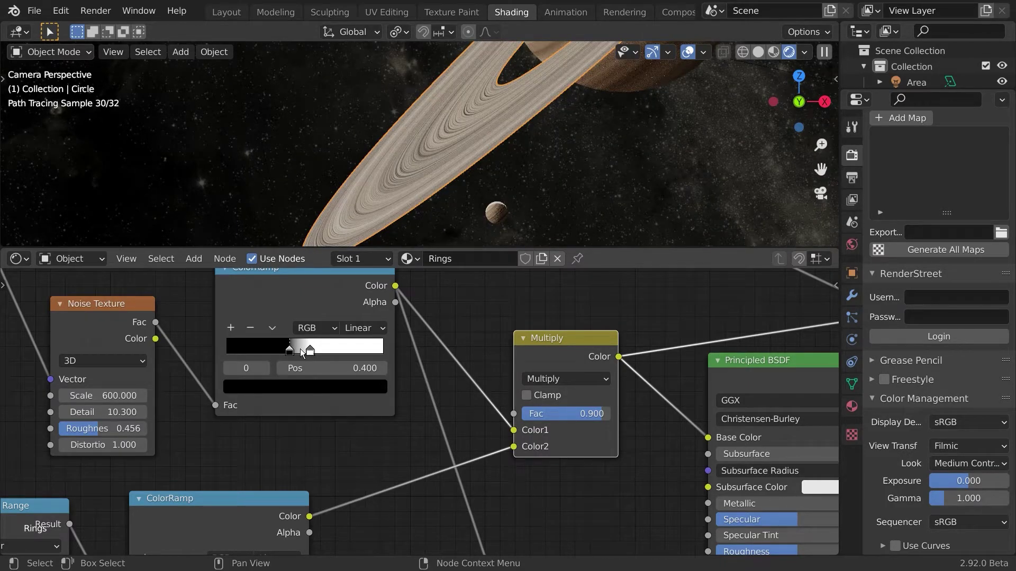
pyautogui.click(300, 348)
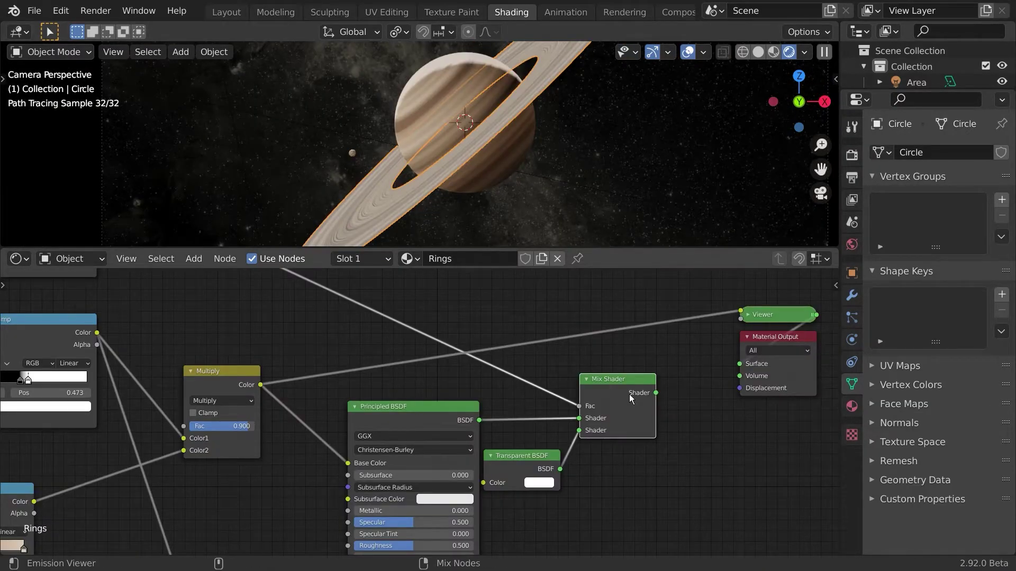
# Reconnect the Mix Shader to the Material Output and set the Principled BSDF's Specular to 0 and Roughness to about 0.83
pyautogui.keyDown('ctrl'); pyautogui.keyDown('shift'); pyautogui.click(630, 395); pyautogui.keyUp('shift'); pyautogui.keyUp('ctrl')
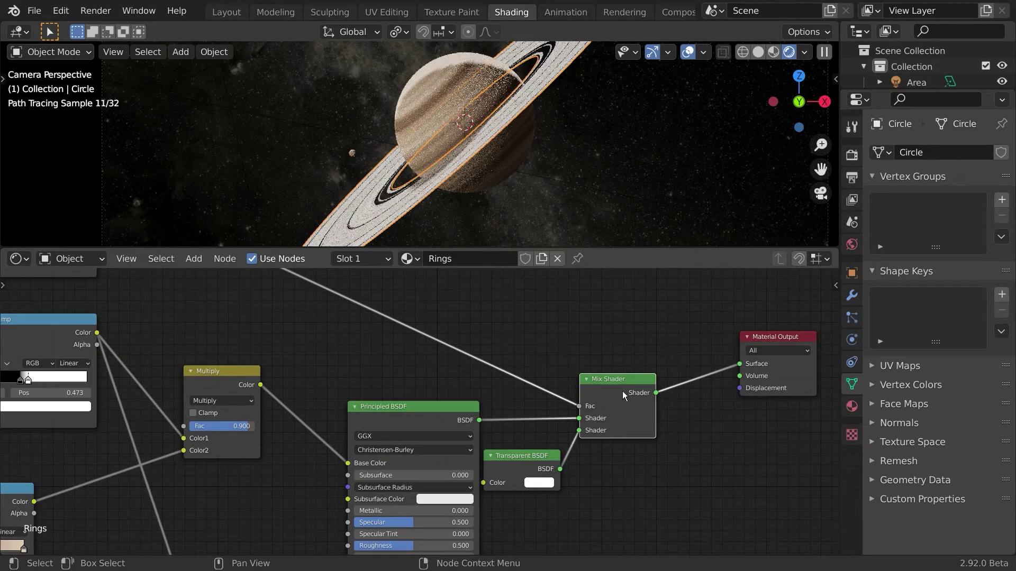
pyautogui.moveTo(392, 424); pyautogui.dragTo(557, 368, button='middle')
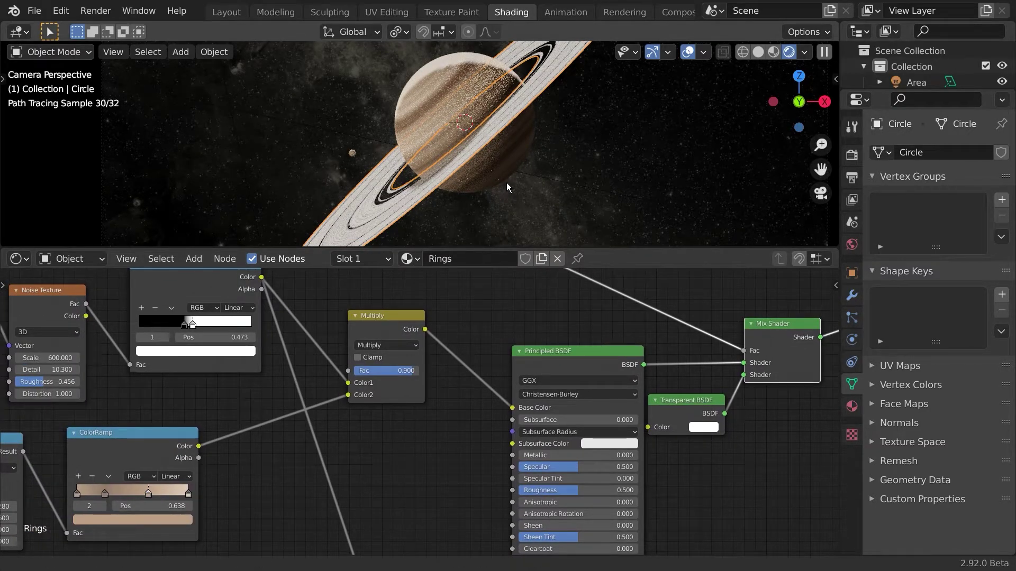
pyautogui.keyDown('shift'); pyautogui.moveTo(506, 182); pyautogui.dragTo(541, 144, button='middle'); pyautogui.keyUp('shift')
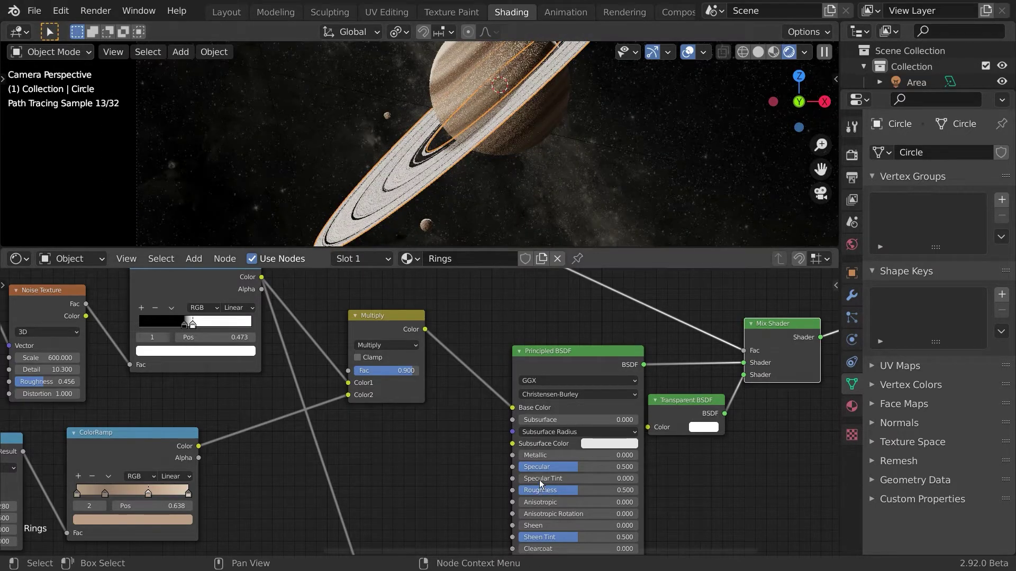
pyautogui.press('BackSpace')
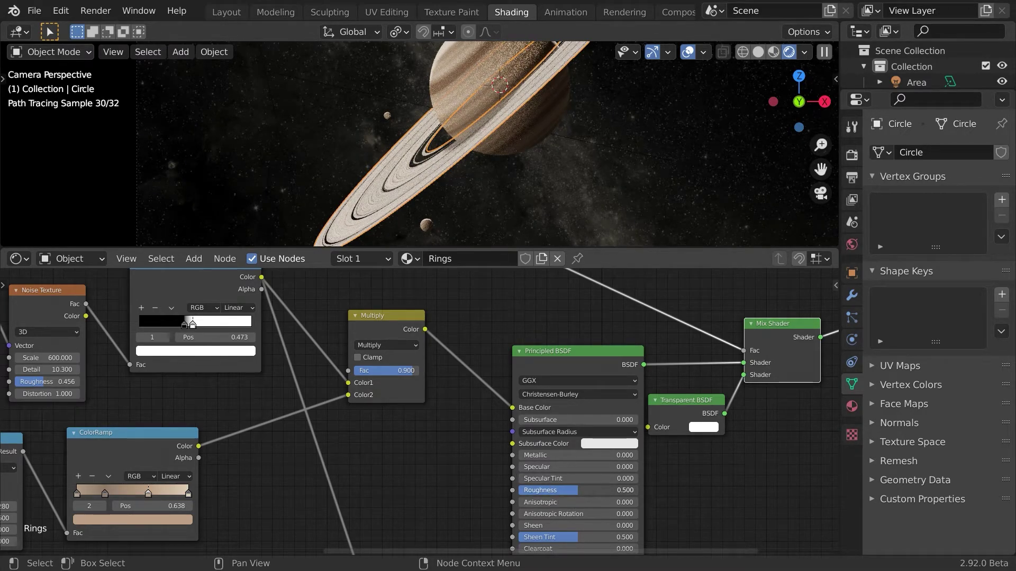
pyautogui.moveTo(572, 490); pyautogui.dragTo(611, 490)
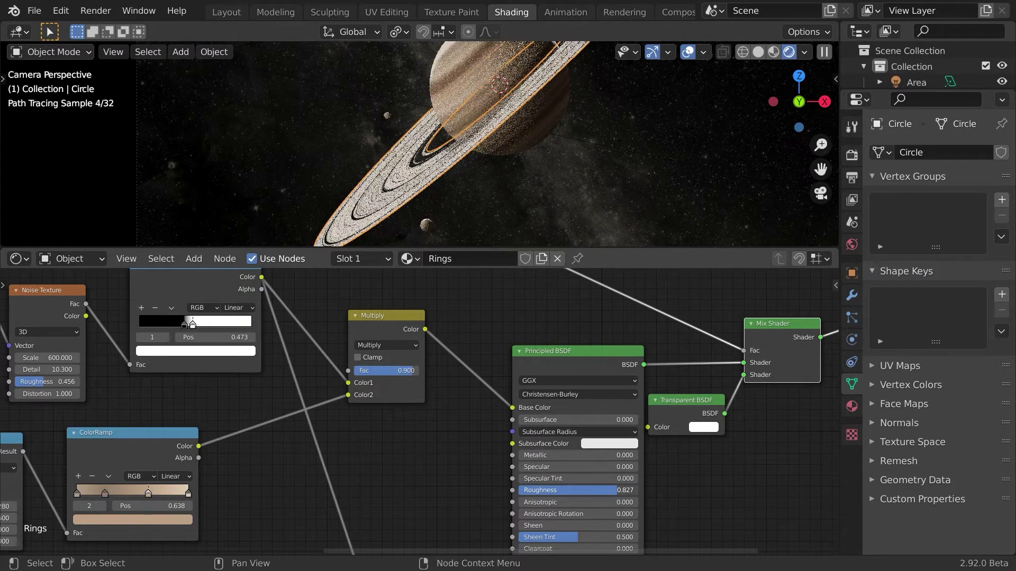
# Insert an RGB Curves node between the tan ColorRamp and the Multiply node's Color2 input
pyautogui.moveTo(437, 432); pyautogui.dragTo(538, 409, button='middle')
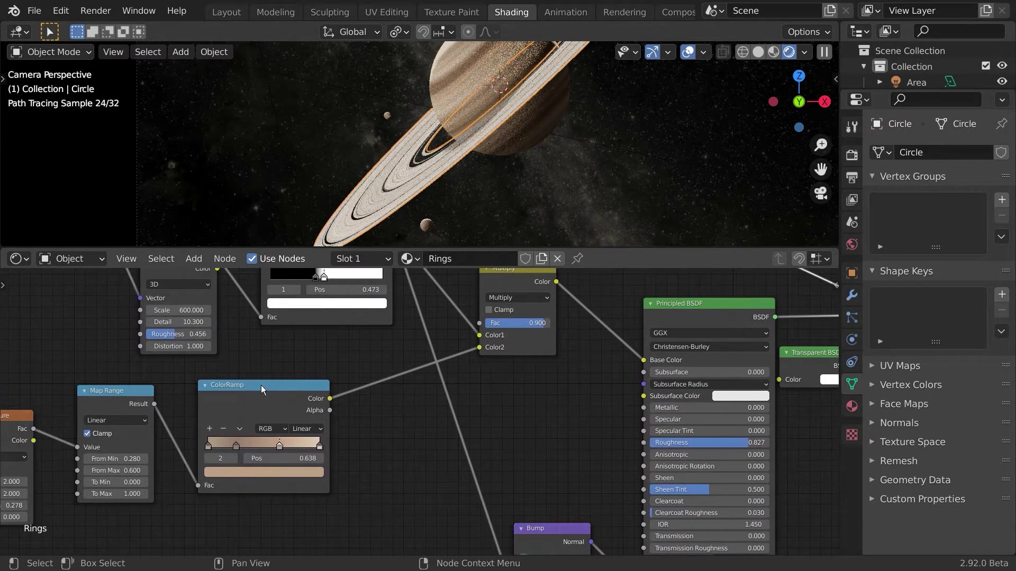
pyautogui.moveTo(261, 386); pyautogui.dragTo(232, 392)
pyautogui.hotkey('shift', 'a')
pyautogui.click(348, 388)
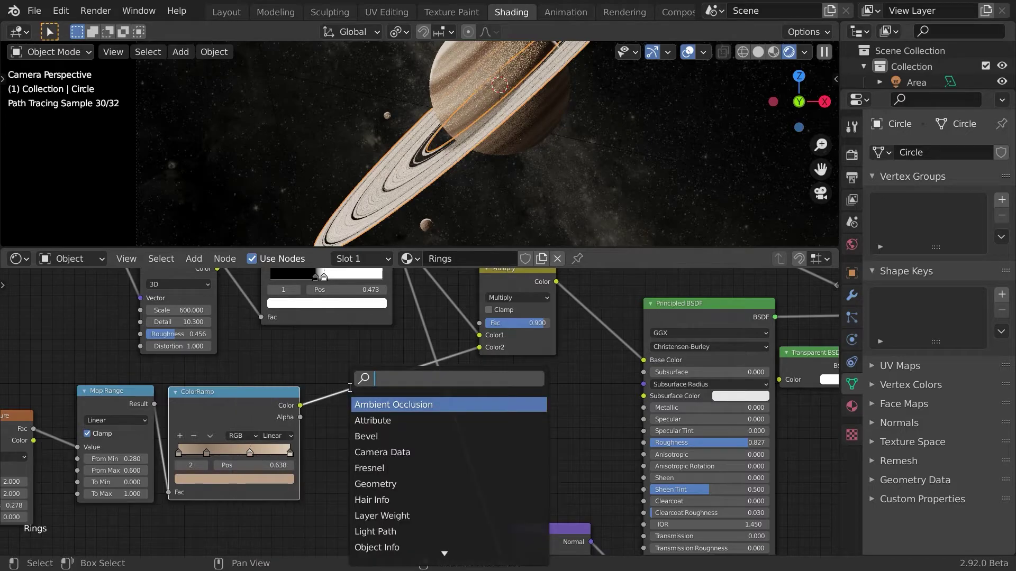
pyautogui.write('curv')
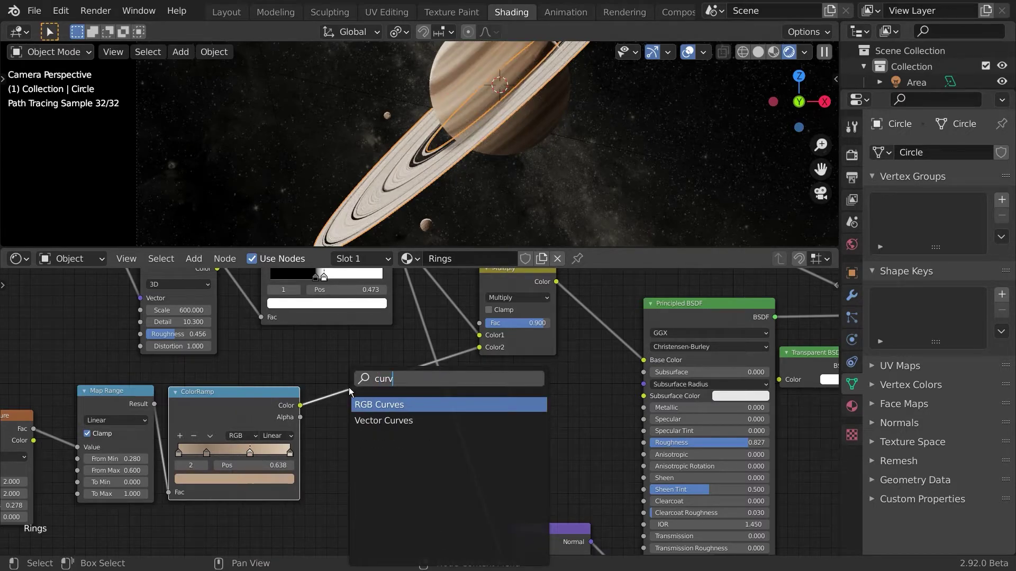
pyautogui.press('Return')
pyautogui.click(338, 387)
# Darken the RGB Curves with a low point at about X 0.35, Y 0.08 and a second point higher up the curve
pyautogui.moveTo(479, 496); pyautogui.dragTo(472, 430, button='middle')
pyautogui.moveTo(378, 426); pyautogui.dragTo(389, 448)
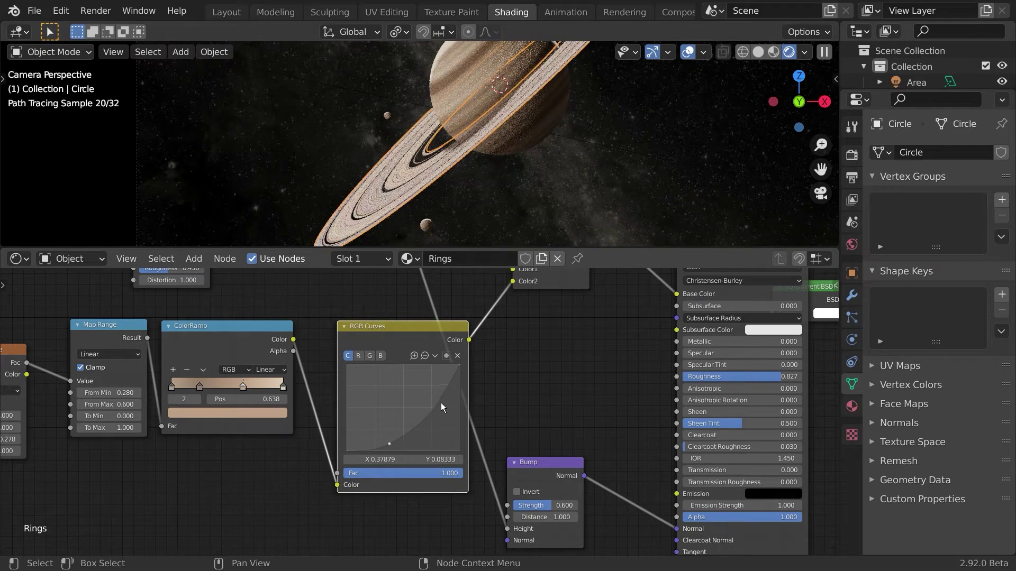
pyautogui.moveTo(430, 396); pyautogui.dragTo(433, 397)
pyautogui.moveTo(390, 443); pyautogui.dragTo(382, 444)
# Add a stop at about position 0.445 on the tan ColorRamp, brighten it to a light peach and fine-tune its colour
pyautogui.click(173, 369)
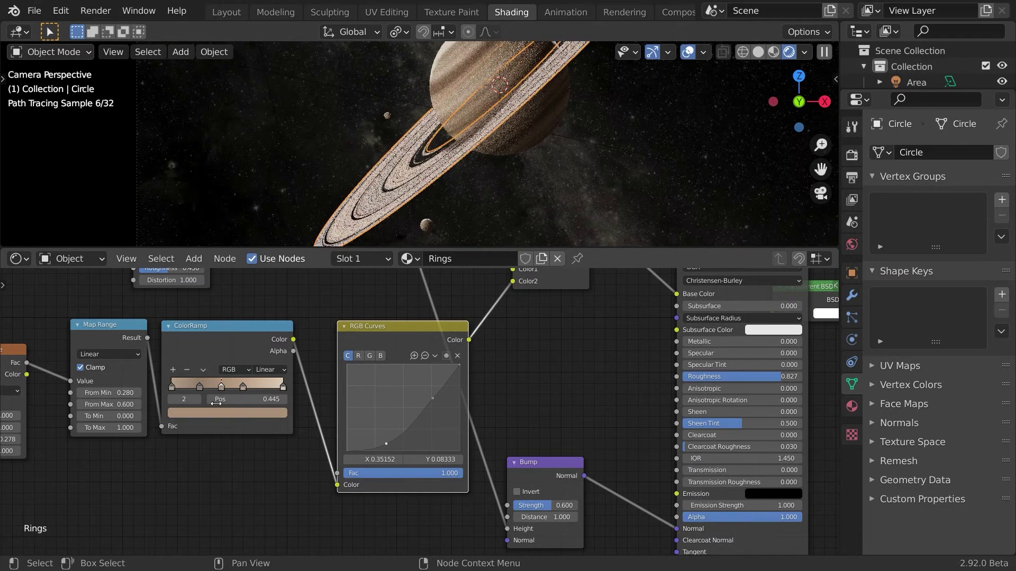
pyautogui.click(216, 412)
pyautogui.moveTo(262, 282); pyautogui.dragTo(262, 268)
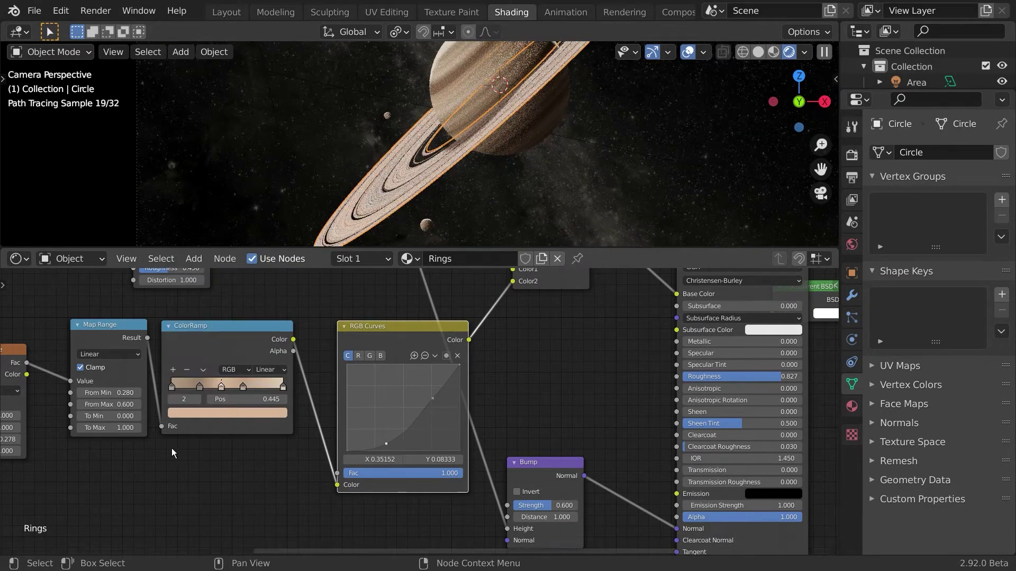
pyautogui.click(225, 414)
pyautogui.moveTo(225, 374); pyautogui.dragTo(201, 375)
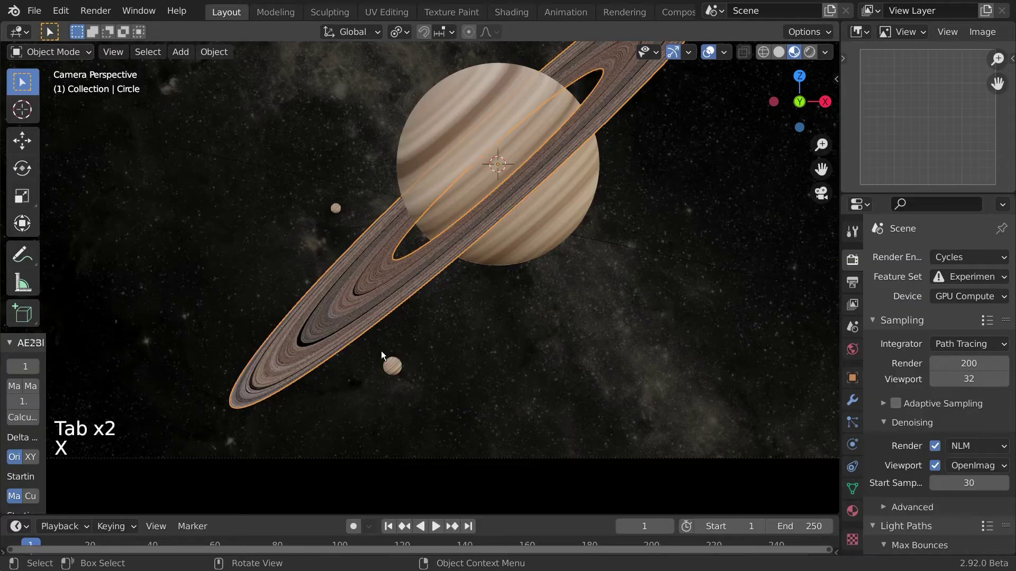
# Duplicate the rings mesh's outer edge loop in place and scale the copy up to about 1.02
pyautogui.press('Tab')
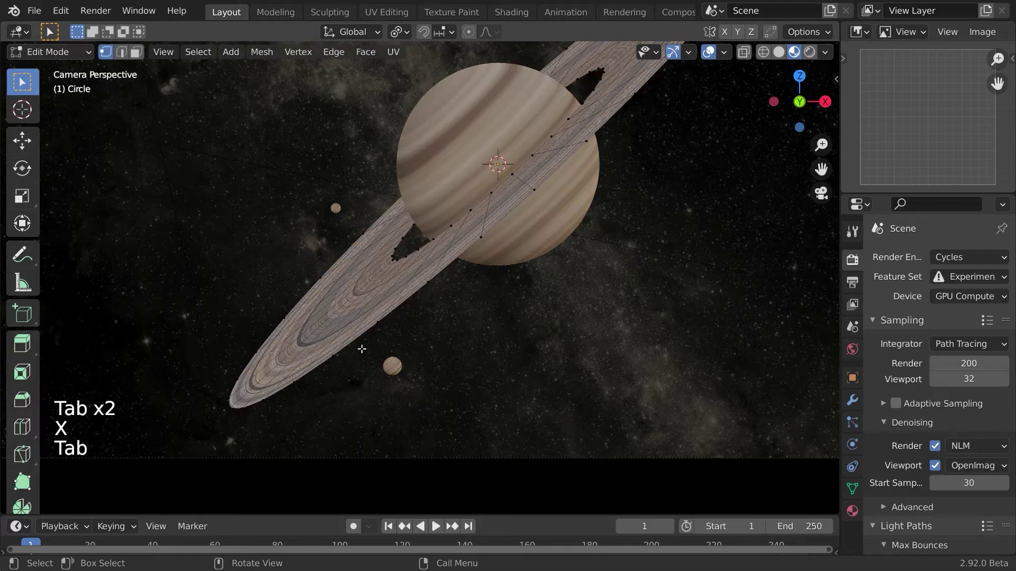
pyautogui.hotkey('shift', 'd')
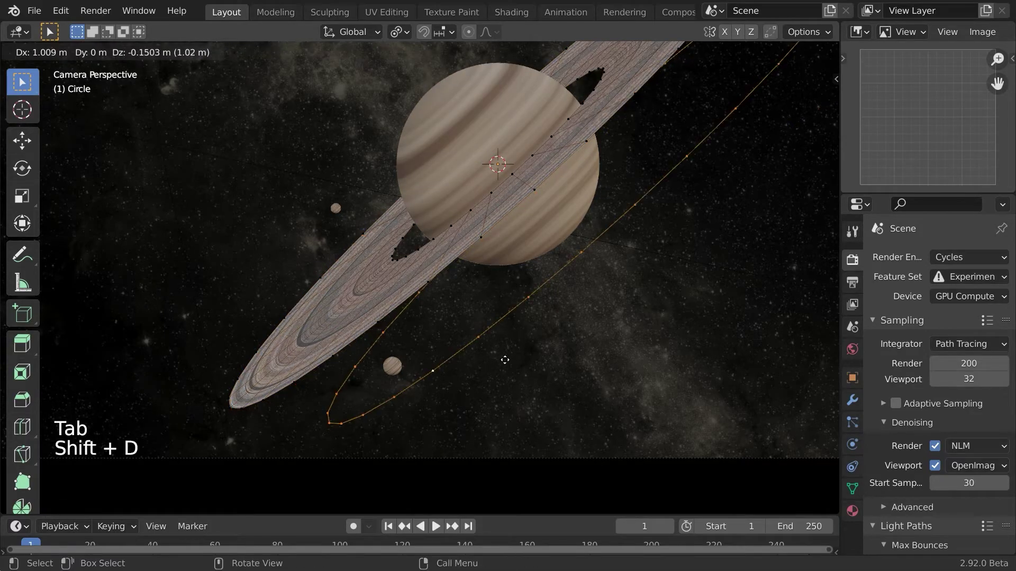
pyautogui.rightClick(512, 354)
pyautogui.keyDown('shift'); pyautogui.moveTo(394, 348); pyautogui.dragTo(407, 316, button='middle'); pyautogui.keyUp('shift')
pyautogui.scroll(3, 406, 316)
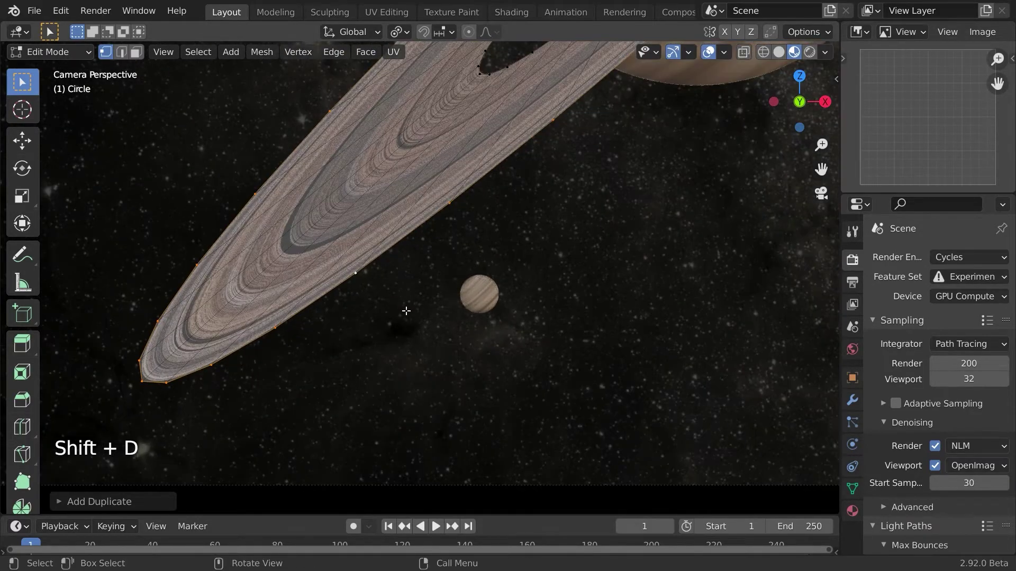
pyautogui.press('s')
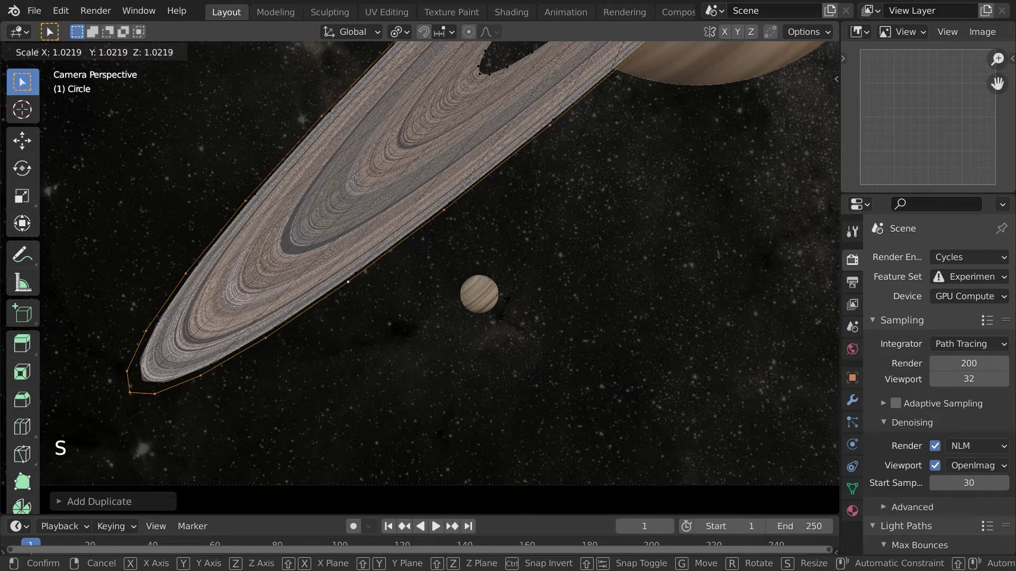
pyautogui.click(537, 302)
# Extrude the duplicated edge loop and scale it slightly to form a thin outer ring, then leave Edit Mode
pyautogui.press('e')
pyautogui.press('s')
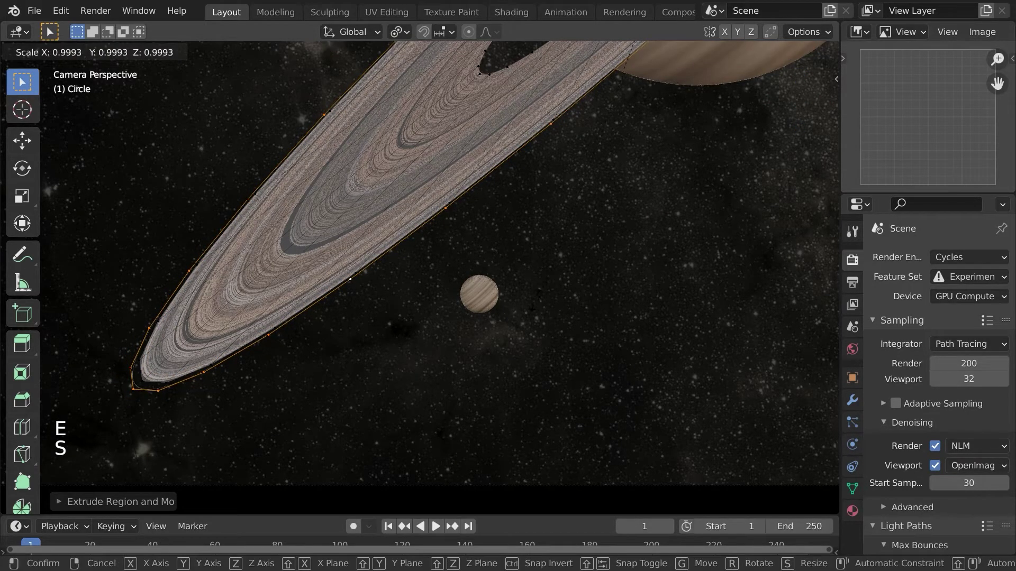
pyautogui.click(533, 299)
pyautogui.press('Tab')
pyautogui.hotkey('shift', 'd')
pyautogui.press('s')
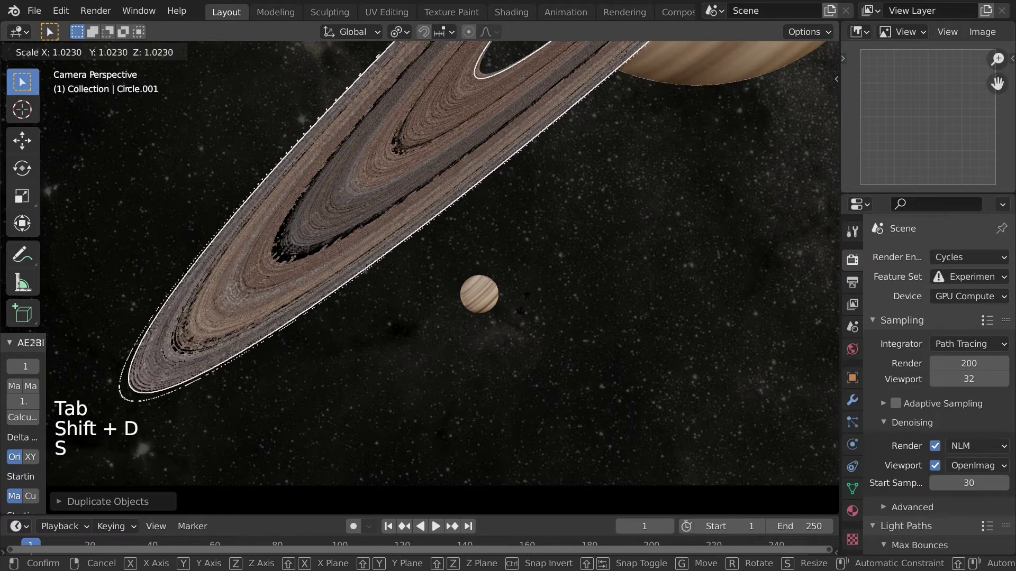
pyautogui.hotkey('ctrl', 'z')
# Separate the linked geometry of the thin outer ring from the rings mesh into its own object
pyautogui.press('Tab')
pyautogui.hotkey('ctrl', 'l')
pyautogui.press('p')
pyautogui.click(150, 391)
pyautogui.press('Tab')
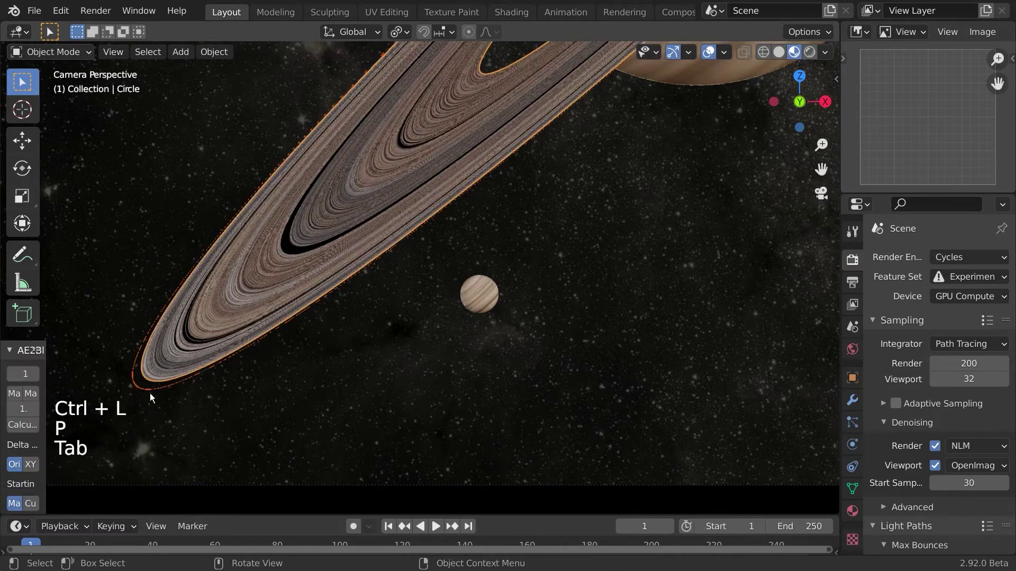
# Duplicate the thin ring three times, scaling the copies to sit near the outer edge, in the dark gap and at the inner edge
pyautogui.hotkey('shift', 'd')
pyautogui.press('s')
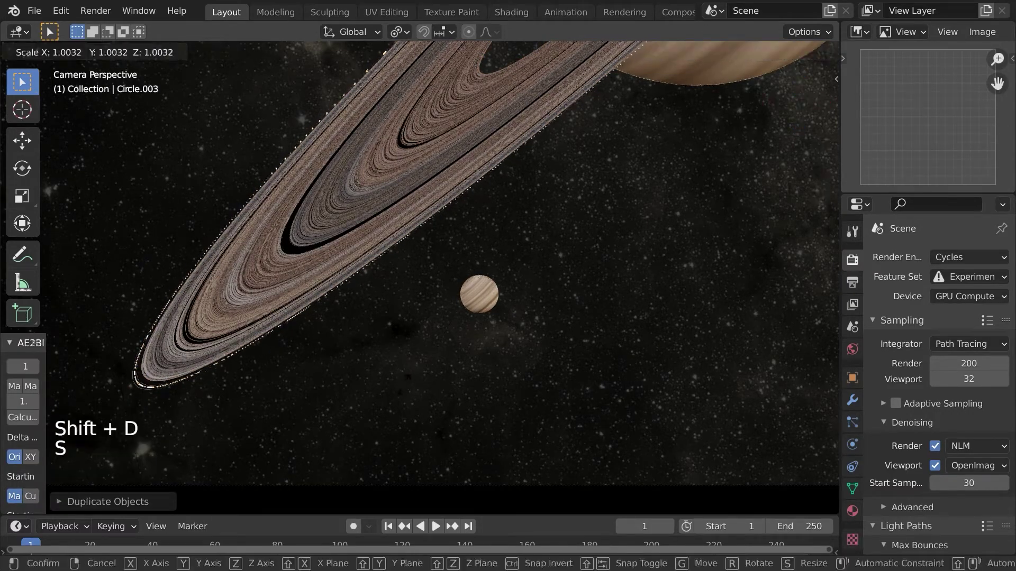
pyautogui.click(415, 328)
pyautogui.hotkey('shift', 'd')
pyautogui.press('s')
pyautogui.click(455, 242)
pyautogui.hotkey('shift', 'd')
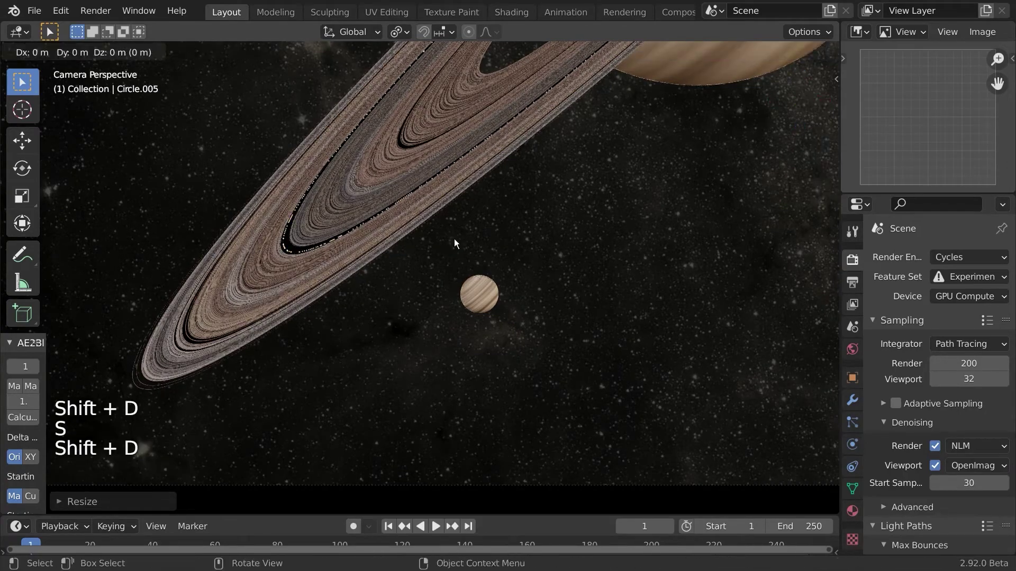
pyautogui.press('s')
pyautogui.click(445, 103)
# Scale the outermost thin ring's selected edge loop slightly in Edit Mode, and scale the whole ring object to about 1.0015
pyautogui.click(152, 390)
pyautogui.scroll(4, 230, 426)
pyautogui.press('Tab')
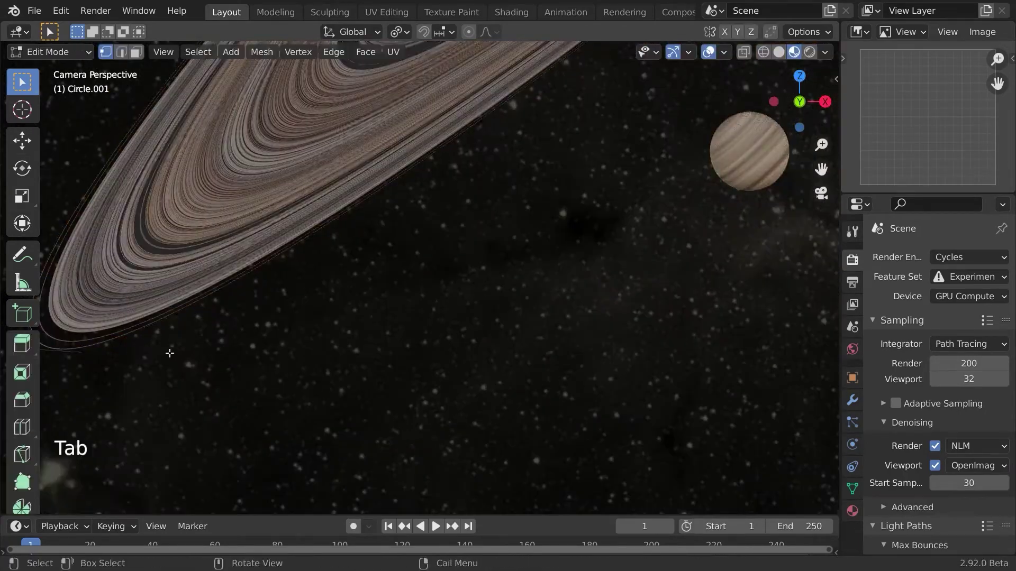
pyautogui.press('s')
pyautogui.click(295, 361)
pyautogui.press('Tab')
pyautogui.scroll(-4, 295, 361)
pyautogui.press('s')
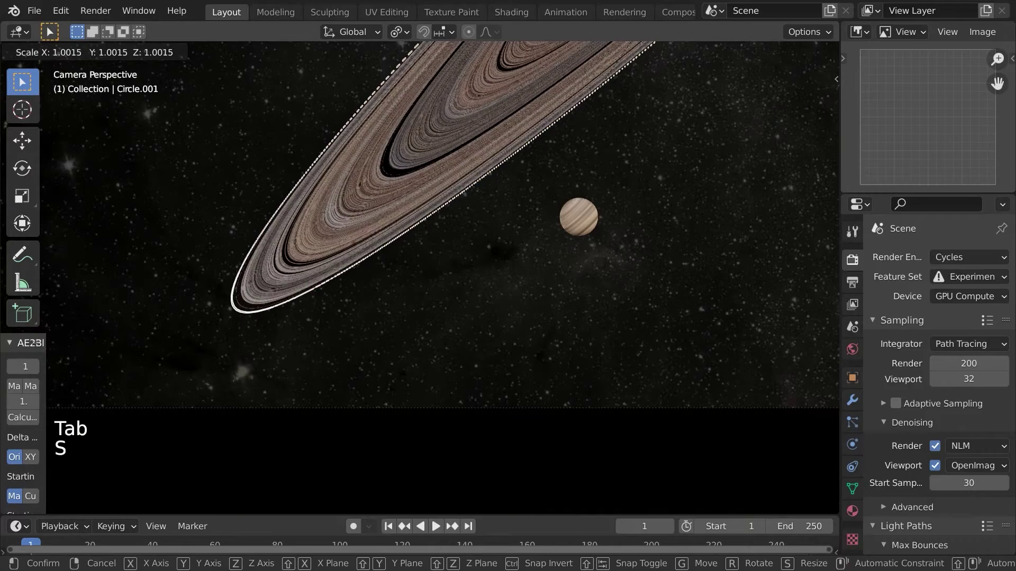
pyautogui.click(339, 366)
pyautogui.press('a')
pyautogui.press('a')
# Select an edge loop of the innermost thin ring and scale it slightly to adjust the ring's width
pyautogui.scroll(-2, 367, 367)
pyautogui.keyDown('shift'); pyautogui.moveTo(367, 366); pyautogui.dragTo(287, 481, button='middle'); pyautogui.keyUp('shift')
pyautogui.scroll(3, 427, 199)
pyautogui.click(484, 106)
pyautogui.press('Tab')
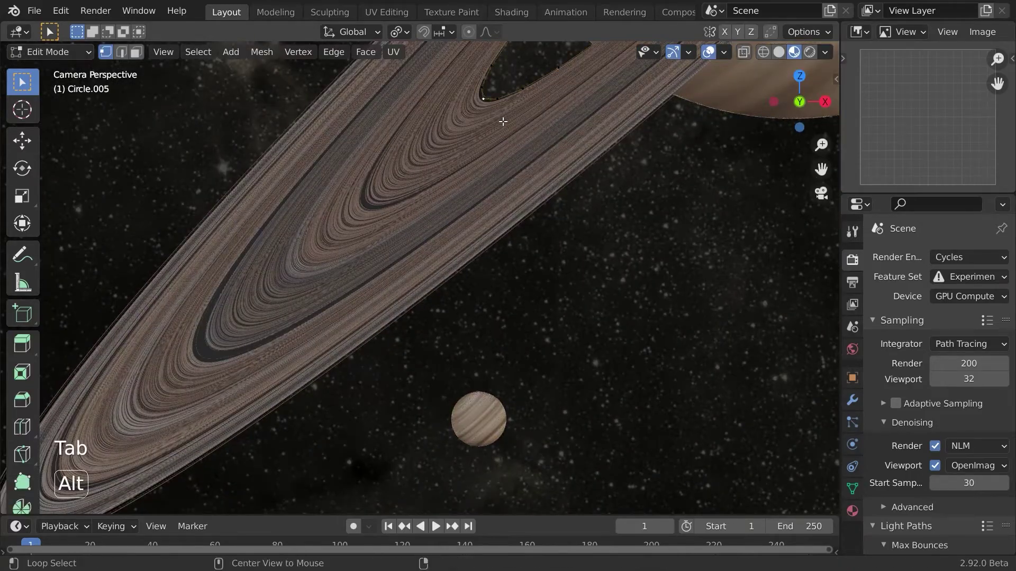
pyautogui.keyDown('alt'); pyautogui.click(484, 102); pyautogui.keyUp('alt')
pyautogui.press('s')
pyautogui.click(523, 141)
pyautogui.press('Tab')
pyautogui.press('a')
pyautogui.press('a')
# Fine-tune the innermost ring's width by scaling its selected edge loop to about 1.001
pyautogui.keyDown('shift'); pyautogui.moveTo(414, 246); pyautogui.dragTo(289, 411, button='middle'); pyautogui.keyUp('shift')
pyautogui.scroll(3, 412, 270)
pyautogui.press('Tab')
pyautogui.press('s')
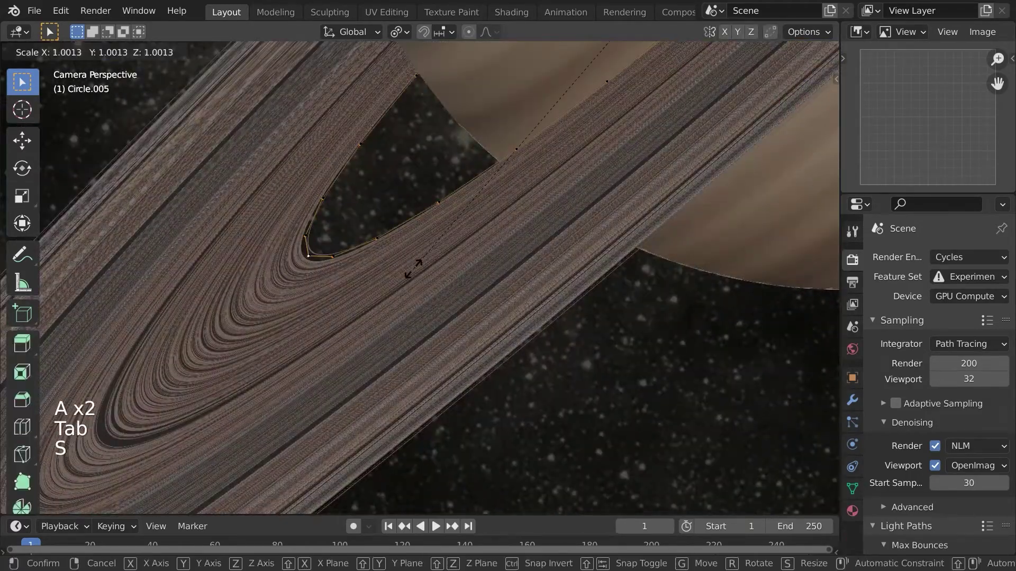
pyautogui.click(412, 273)
pyautogui.press('Tab')
pyautogui.scroll(-4, 418, 291)
pyautogui.press('a')
pyautogui.press('a')
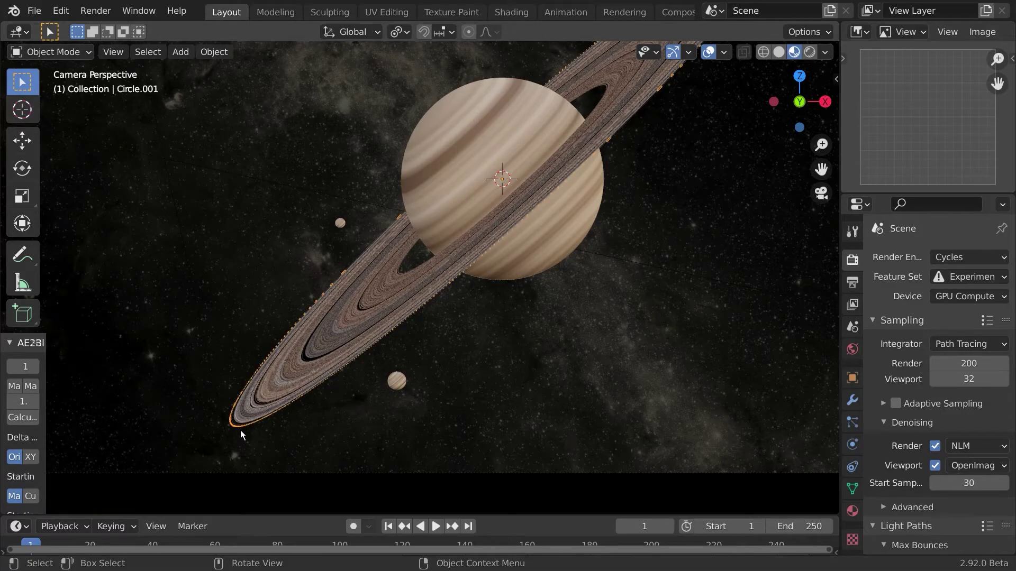
# Duplicate the outermost thin ring, scale the copy slightly and clear the selection
pyautogui.scroll(3, 240, 430)
pyautogui.hotkey('shift', 'd')
pyautogui.press('s')
pyautogui.click(374, 387)
pyautogui.press('a')
pyautogui.press('a')
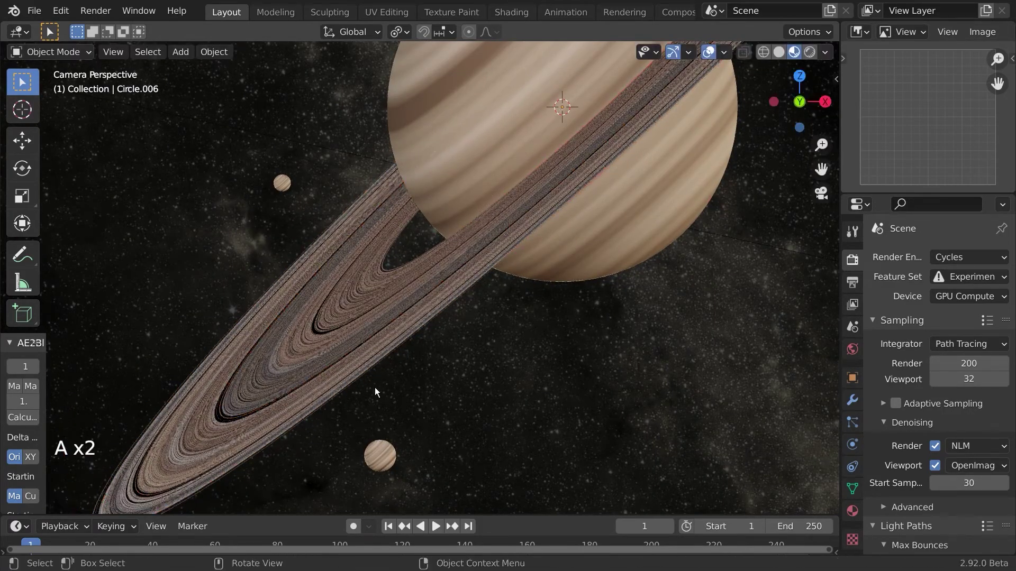
# Save the file, preview the ringed planet in Rendered shading and return the viewport to Solid shading
pyautogui.hotkey('ctrl', 's')
pyautogui.click(809, 52)
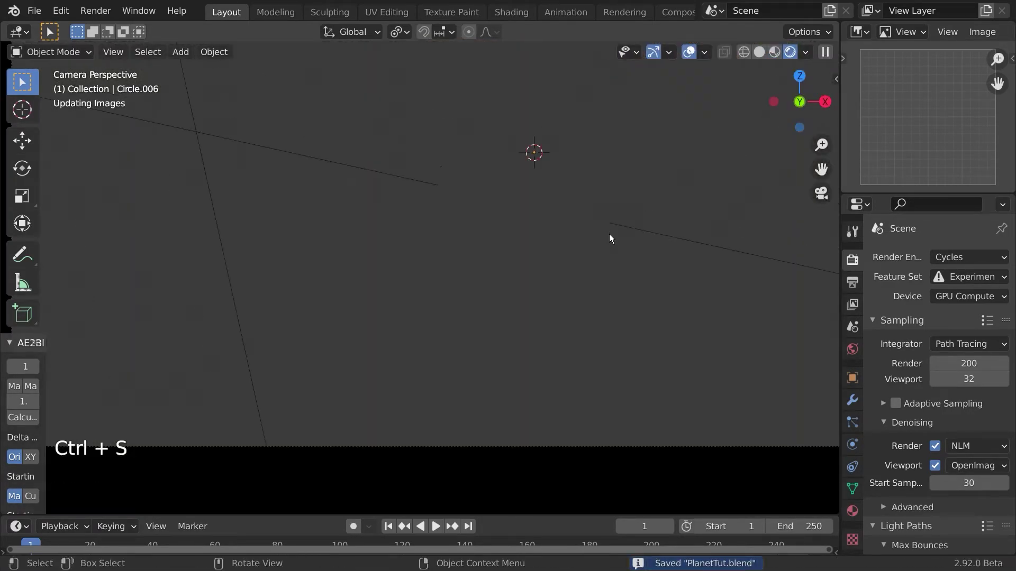
pyautogui.keyDown('shift'); pyautogui.moveTo(609, 234); pyautogui.dragTo(532, 297, button='middle'); pyautogui.keyUp('shift')
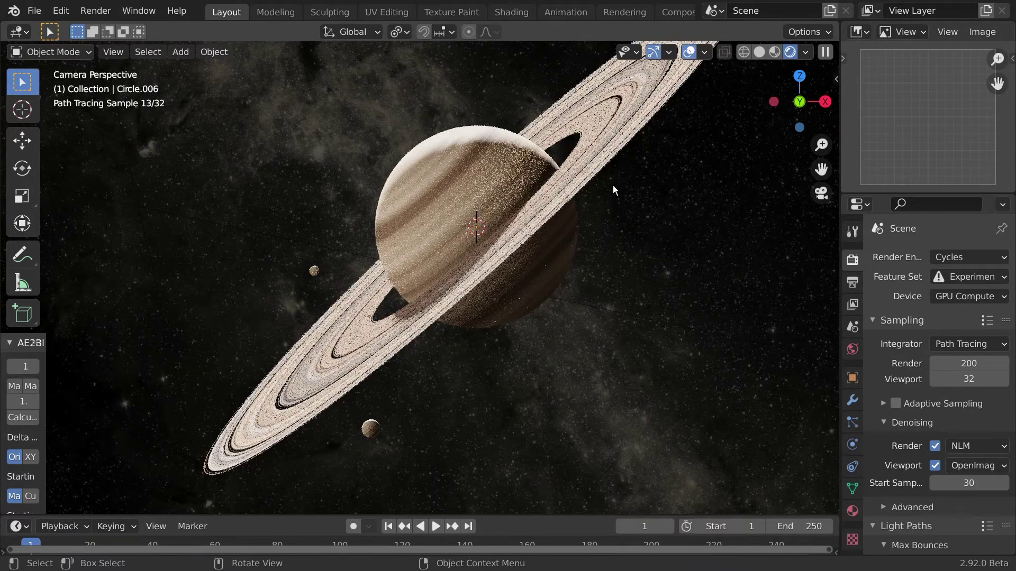
pyautogui.click(761, 53)
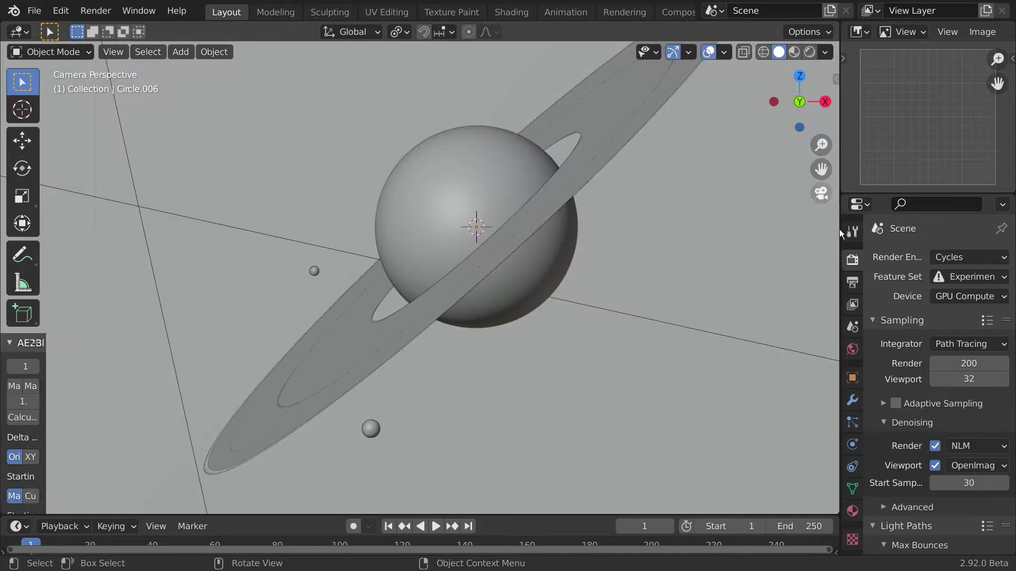
# Set the render samples to 200 and review the remaining sampling, denoising and light path settings
pyautogui.click(962, 357)
pyautogui.write('200')
pyautogui.press('Return')
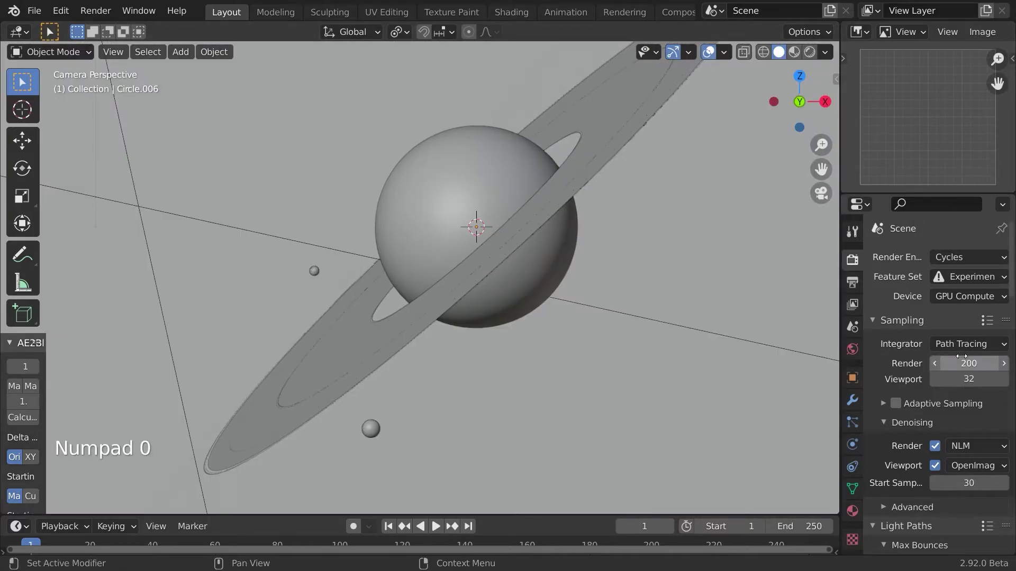
pyautogui.click(919, 404)
pyautogui.click(919, 404)
pyautogui.scroll(-3, 926, 411)
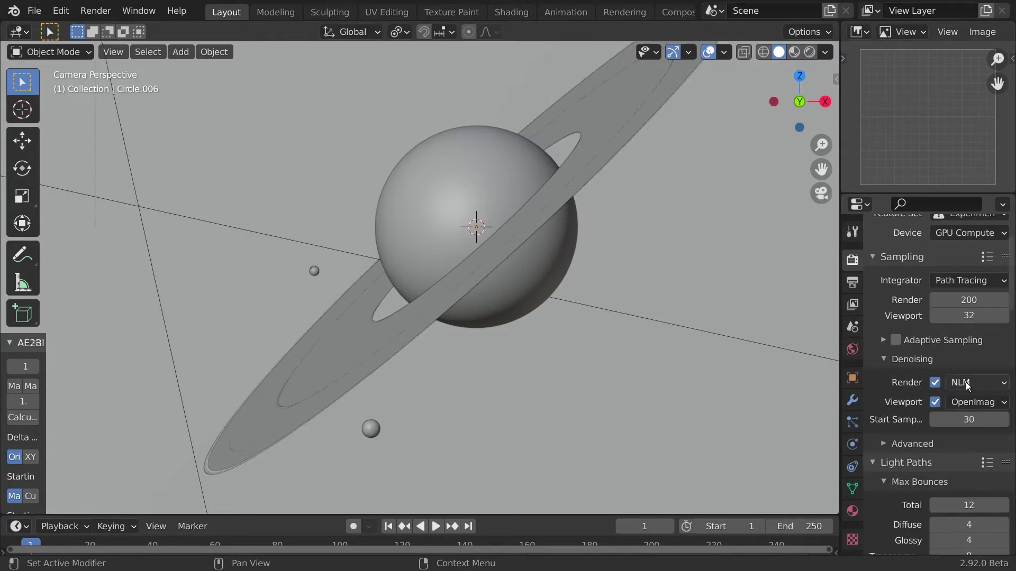
pyautogui.scroll(-10, 942, 402)
pyautogui.scroll(13, 899, 411)
pyautogui.scroll(1, 557, 277)
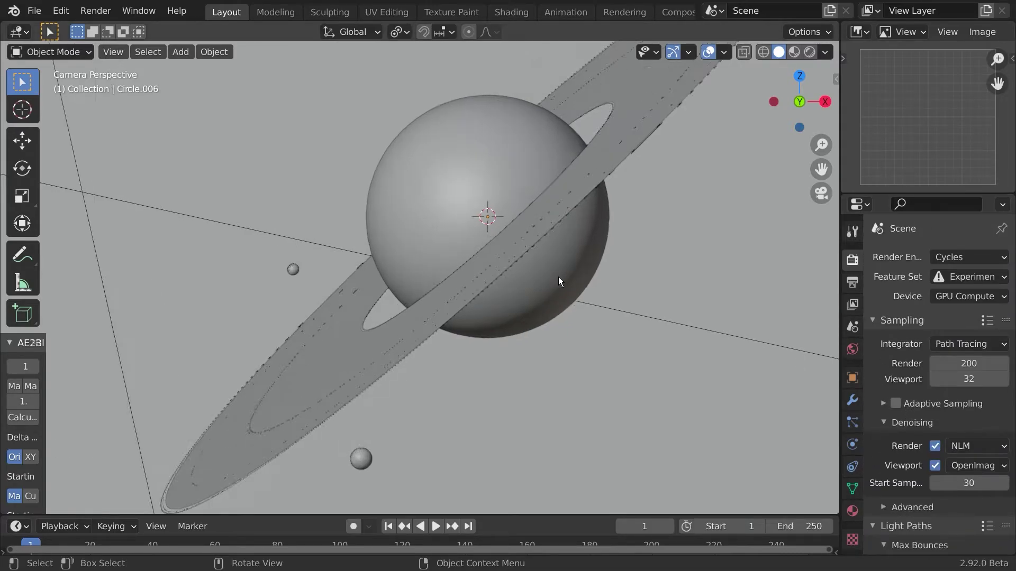
# Save the file with the full camera frame in view and render the image
pyautogui.scroll(-6, 556, 279)
pyautogui.hotkey('ctrl', 's')
pyautogui.scroll(2, 561, 283)
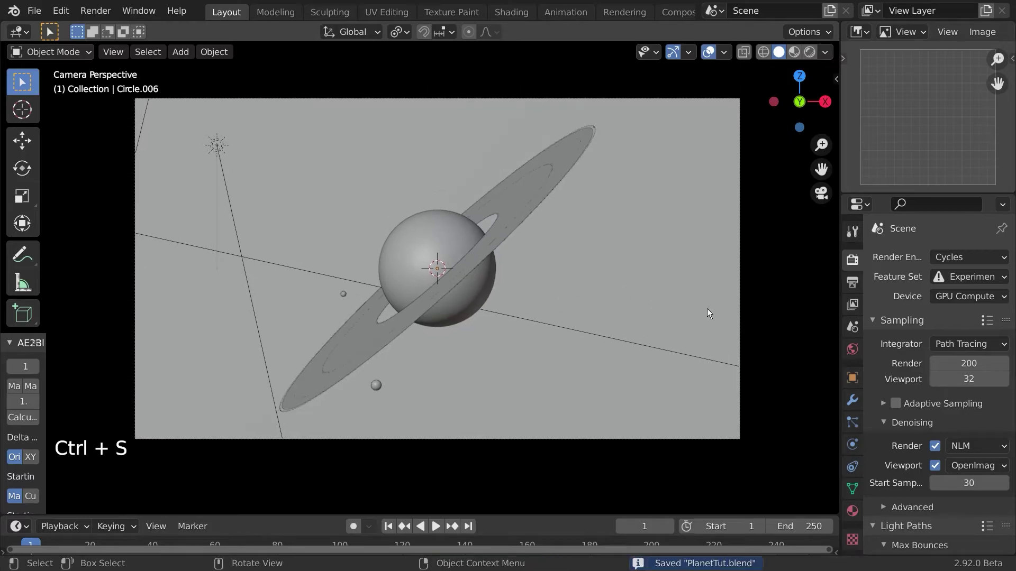
pyautogui.press('F12')
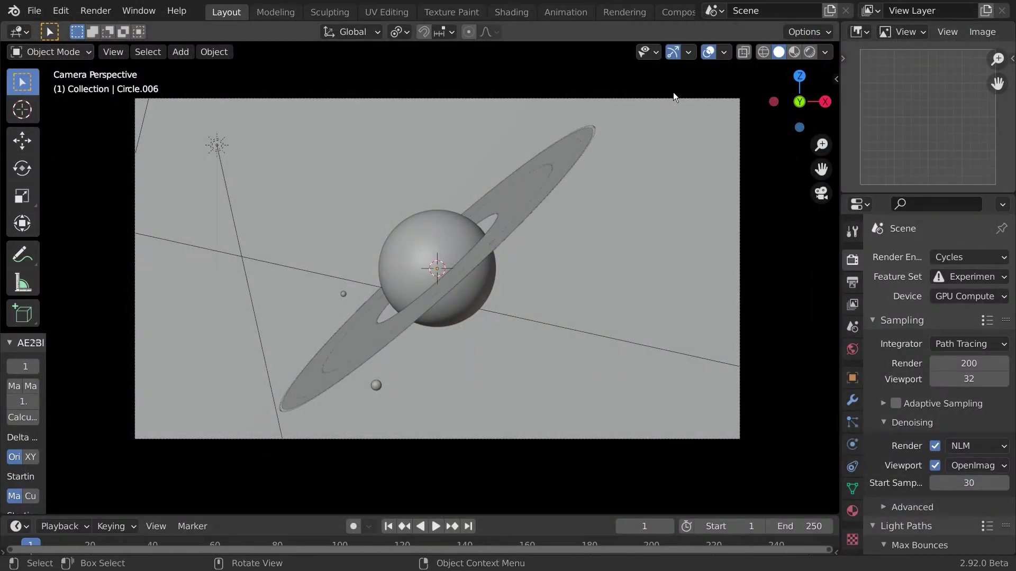
# In the Compositing workspace, connect a Viewer node beside Composite and route both Render Layers image links through a shared reroute
pyautogui.click(679, 12)
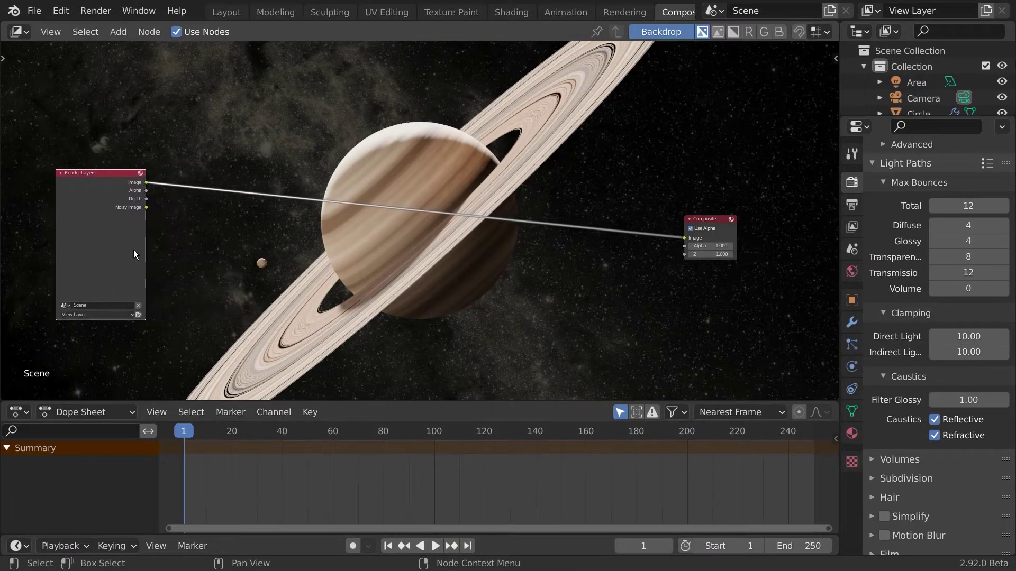
pyautogui.moveTo(725, 228); pyautogui.dragTo(742, 196)
pyautogui.keyDown('ctrl'); pyautogui.keyDown('shift'); pyautogui.click(115, 217); pyautogui.keyUp('shift'); pyautogui.keyUp('ctrl')
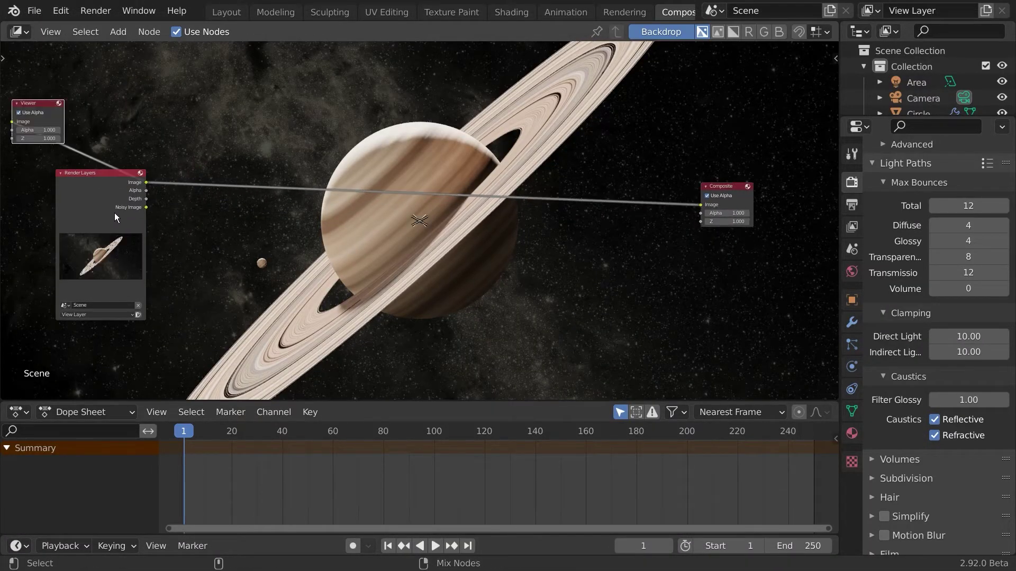
pyautogui.press('g')
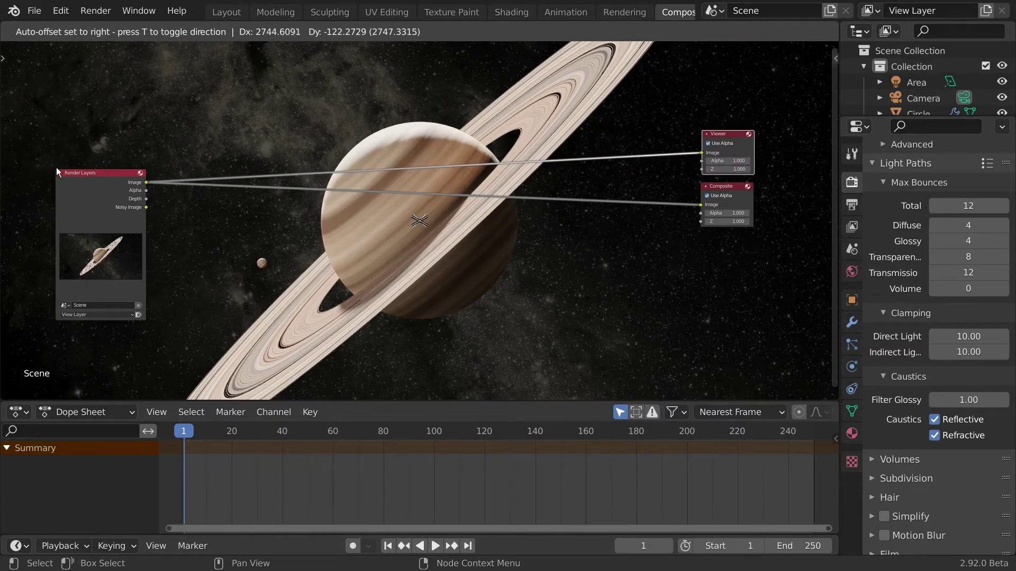
pyautogui.click(56, 168)
pyautogui.keyDown('shift'); pyautogui.moveTo(683, 135); pyautogui.dragTo(639, 258, button='right'); pyautogui.keyUp('shift')
pyautogui.moveTo(571, 252); pyautogui.dragTo(692, 246, button='middle')
pyautogui.moveTo(186, 193); pyautogui.dragTo(105, 188)
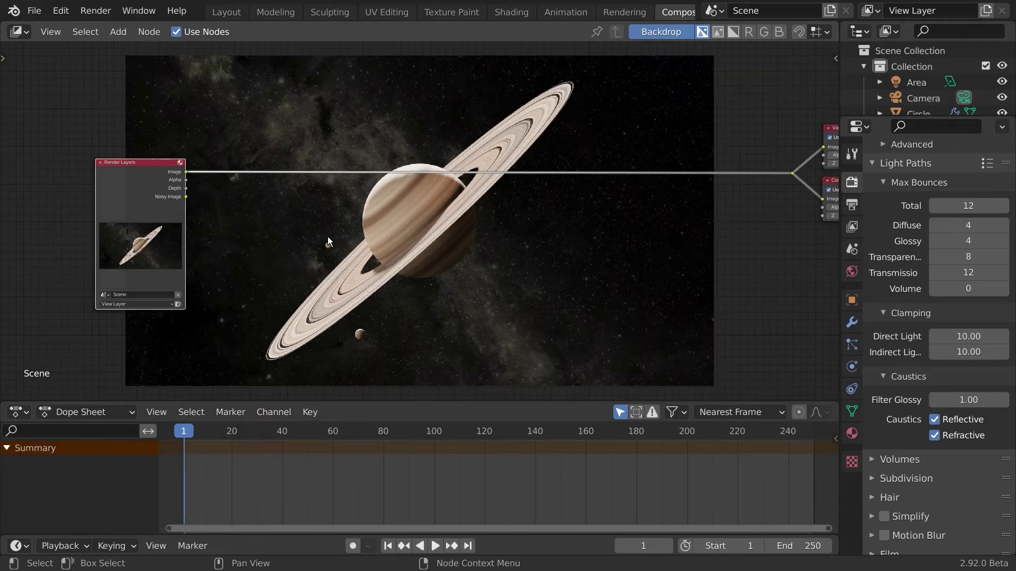
# Maximise the compositor node editor and enlarge the backdrop image
pyautogui.scroll(3, 335, 245)
pyautogui.hotkey('ctrl', 'space')
pyautogui.scroll(-3, 395, 276)
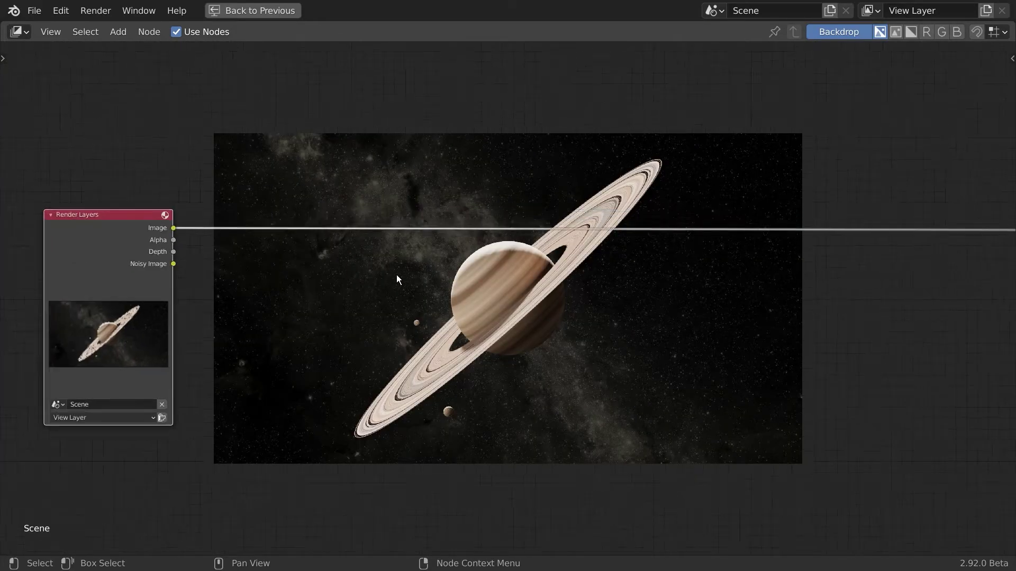
pyautogui.hotkey('alt', 'v')
pyautogui.hotkey('alt', 'v')
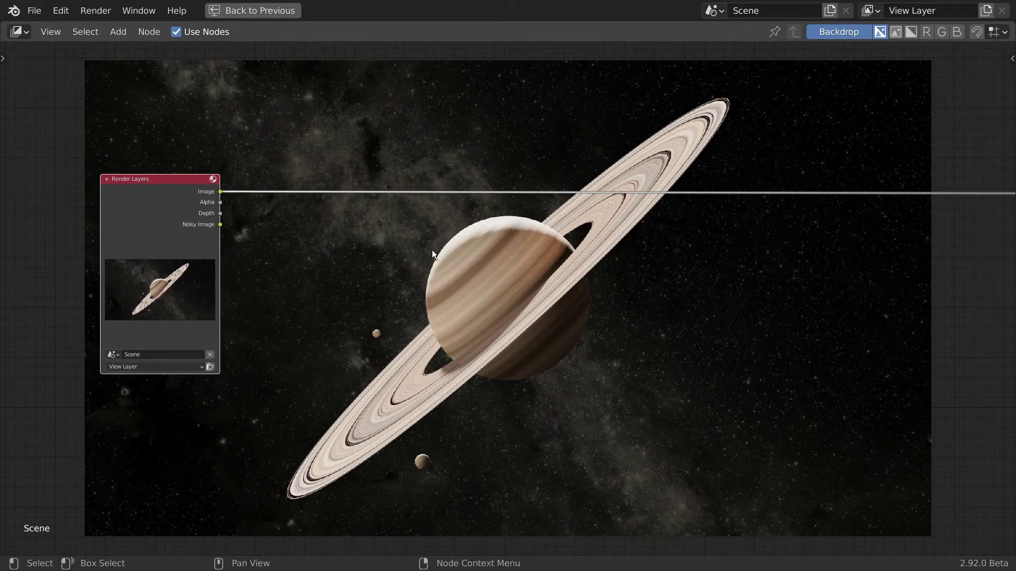
# Insert an RGB Curves node after Render Layers, set to Filmlike with a point near the middle and one at about X 0.11, Y 0.075
pyautogui.moveTo(188, 220); pyautogui.dragTo(141, 216)
pyautogui.hotkey('shift', 'a')
pyautogui.click(249, 212)
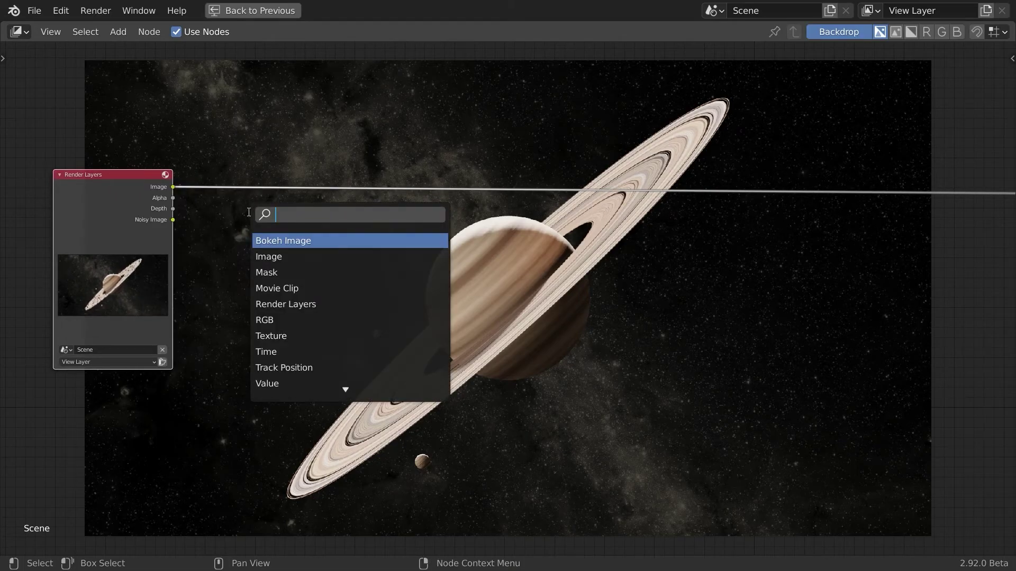
pyautogui.write('rgb')
pyautogui.press('Down')
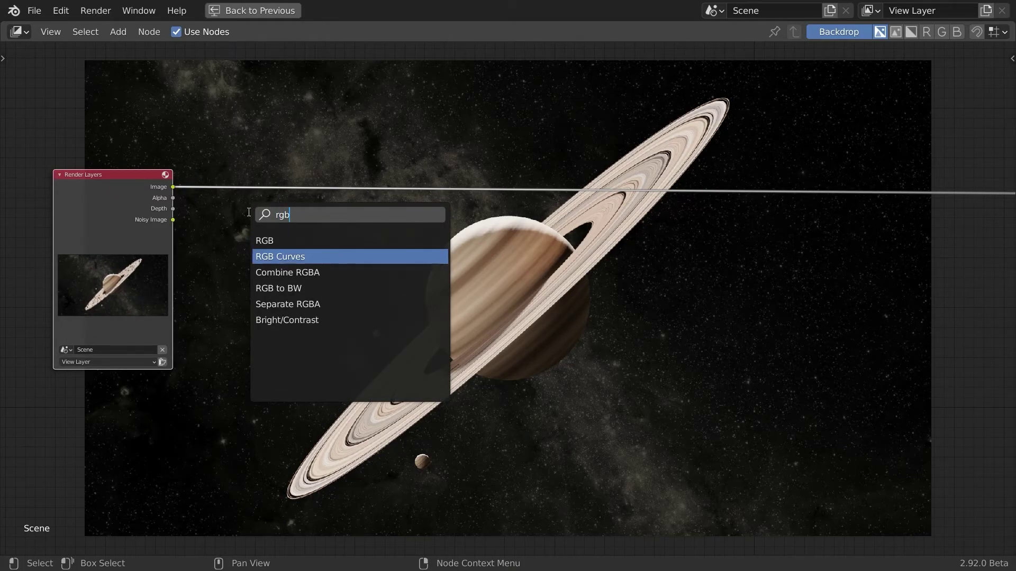
pyautogui.press('Return')
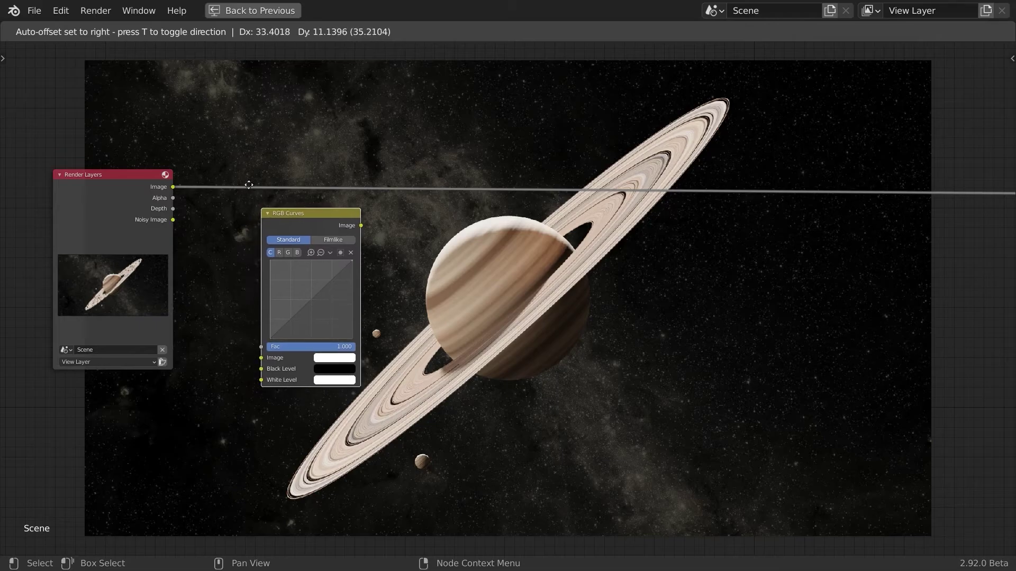
pyautogui.click(222, 161)
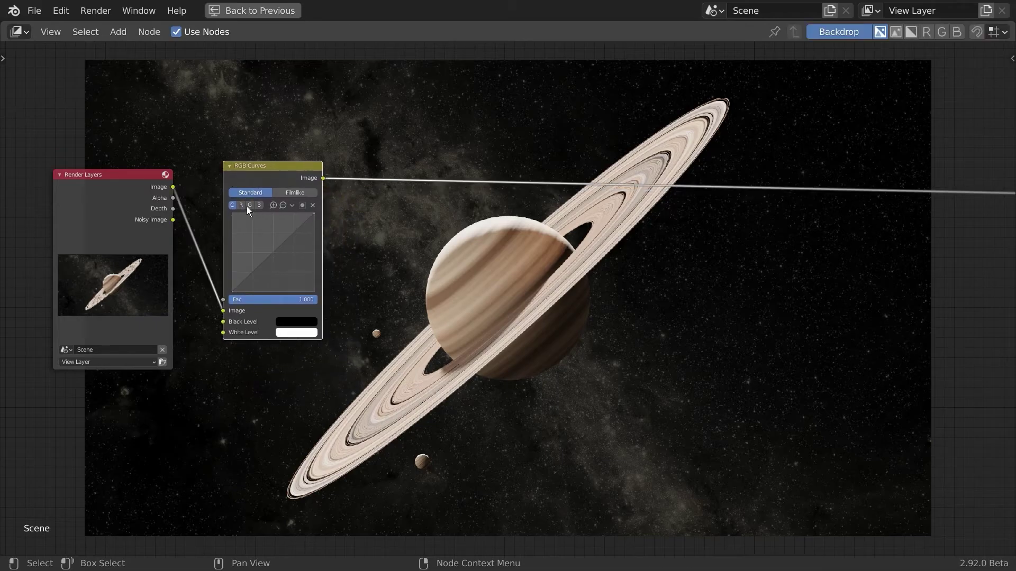
pyautogui.click(286, 198)
pyautogui.moveTo(239, 281); pyautogui.dragTo(277, 250)
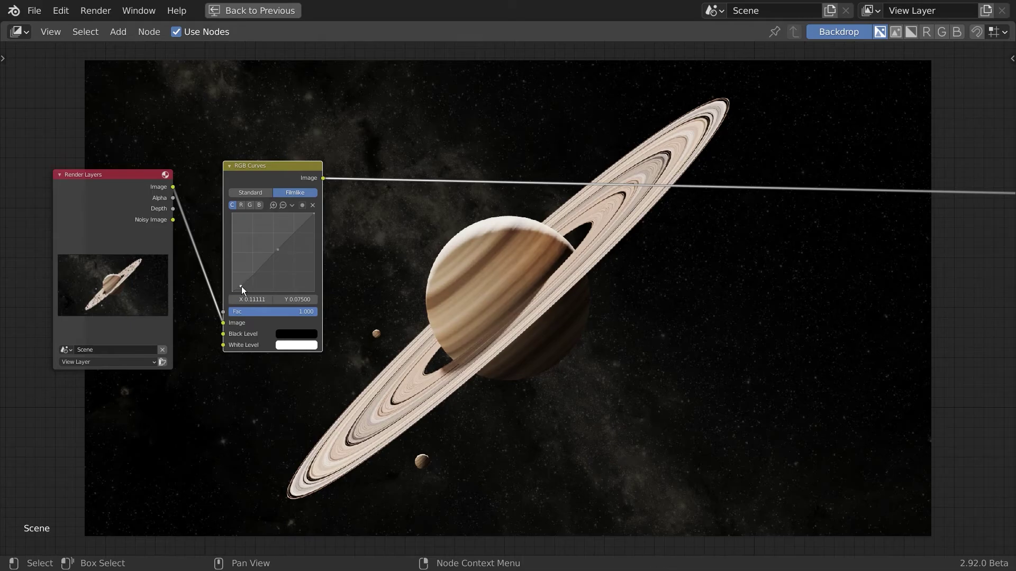
# Insert a Hue Saturation Value node on the image link after the RGB Curves node
pyautogui.hotkey('shift', 'a')
pyautogui.click(357, 193)
pyautogui.write('hue')
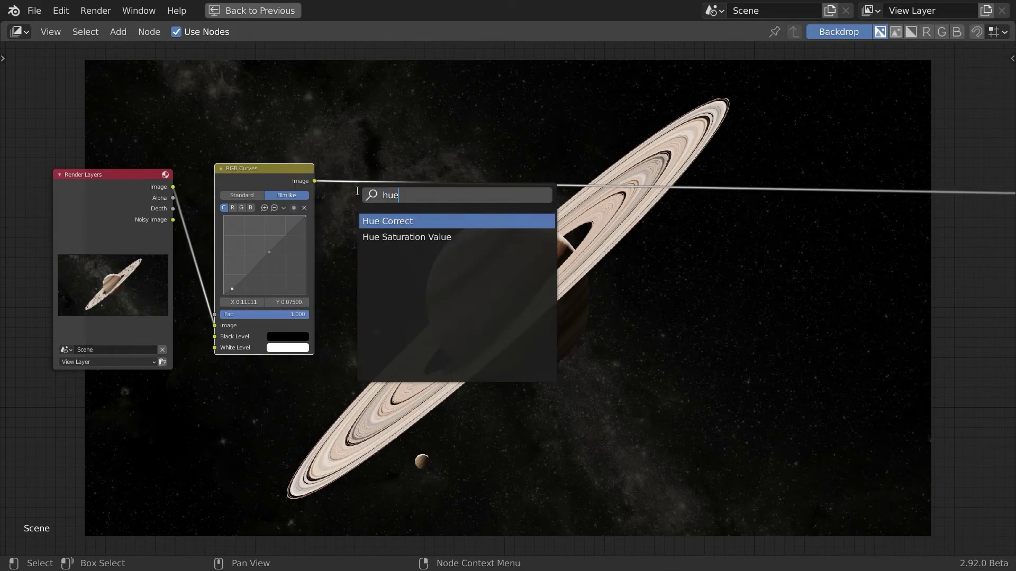
pyautogui.press('Down')
pyautogui.press('Return')
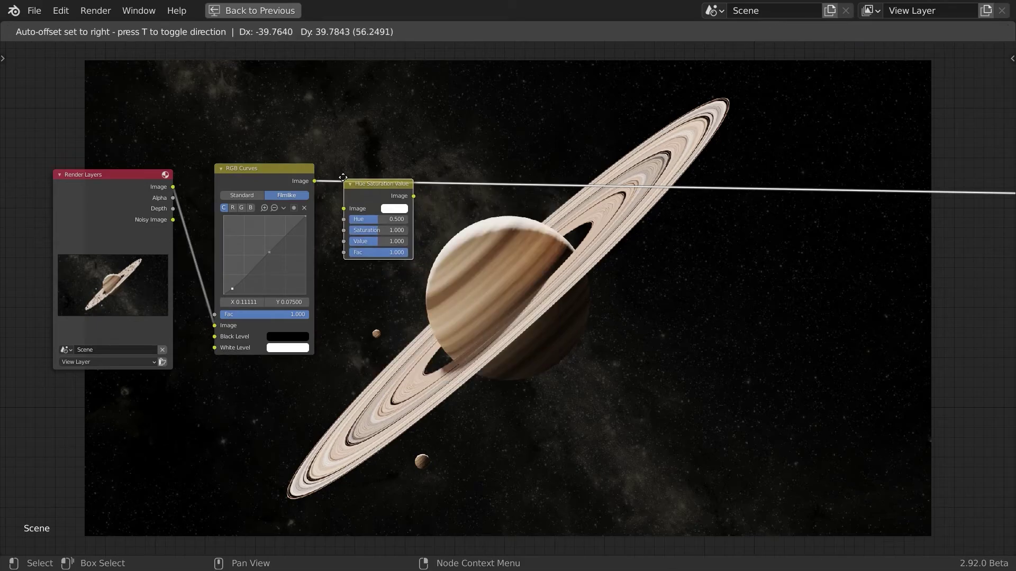
pyautogui.click(377, 248)
# Try a Saturation of 0.9 on the Hue Saturation Value node and settle on 0.86
pyautogui.click(402, 232)
pyautogui.write('.9')
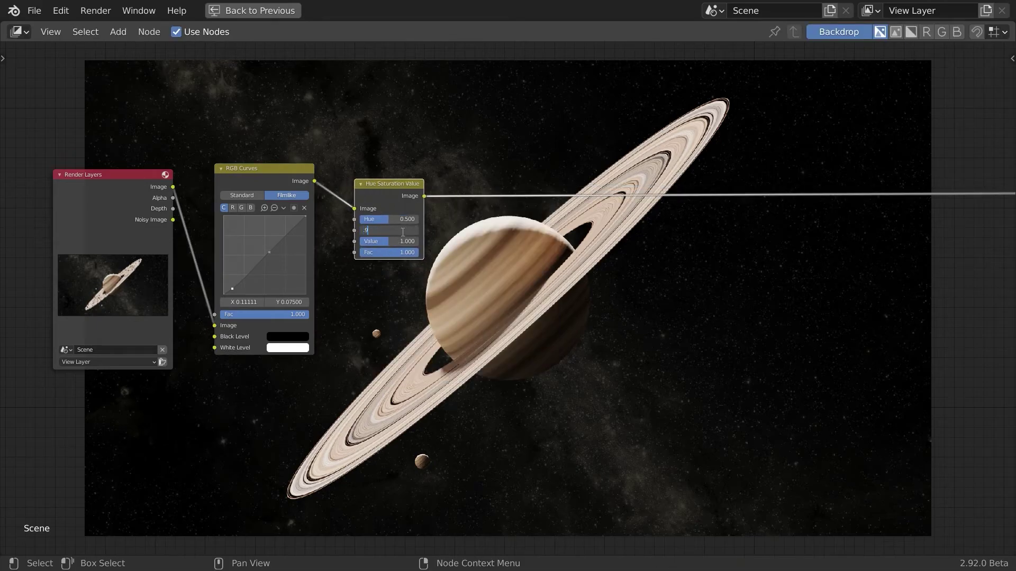
pyautogui.press('Return')
pyautogui.moveTo(476, 254); pyautogui.dragTo(421, 239, button='middle')
pyautogui.click(350, 217)
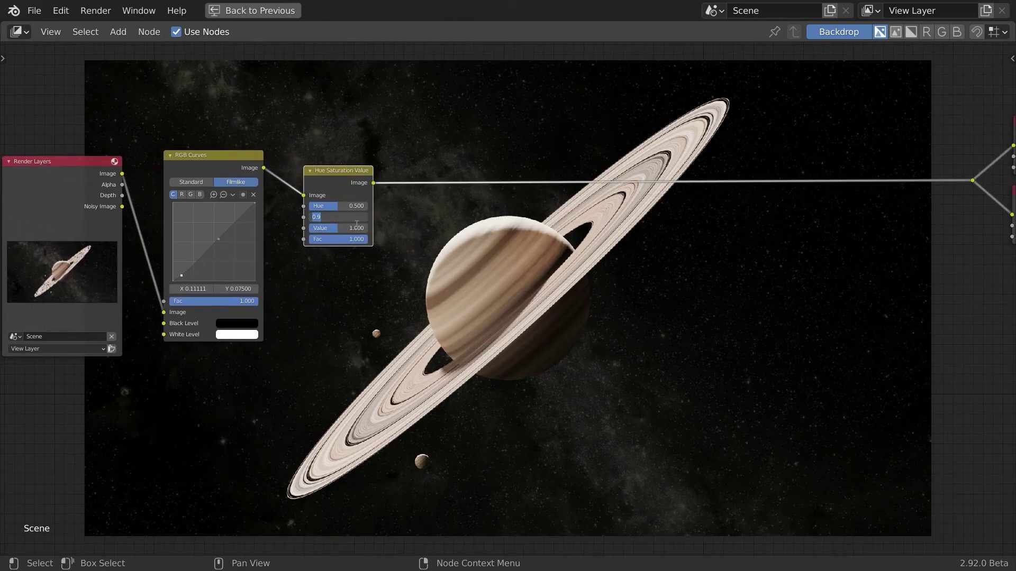
pyautogui.press('BackSpace')
pyautogui.write('.86')
pyautogui.press('Return')
# Insert a Glare node on the image link after the Hue Saturation Value node and set its type to Fog Glow
pyautogui.moveTo(440, 237); pyautogui.dragTo(332, 241, button='middle')
pyautogui.scroll(2, 373, 237)
pyautogui.hotkey('shift', 'a')
pyautogui.click(336, 230)
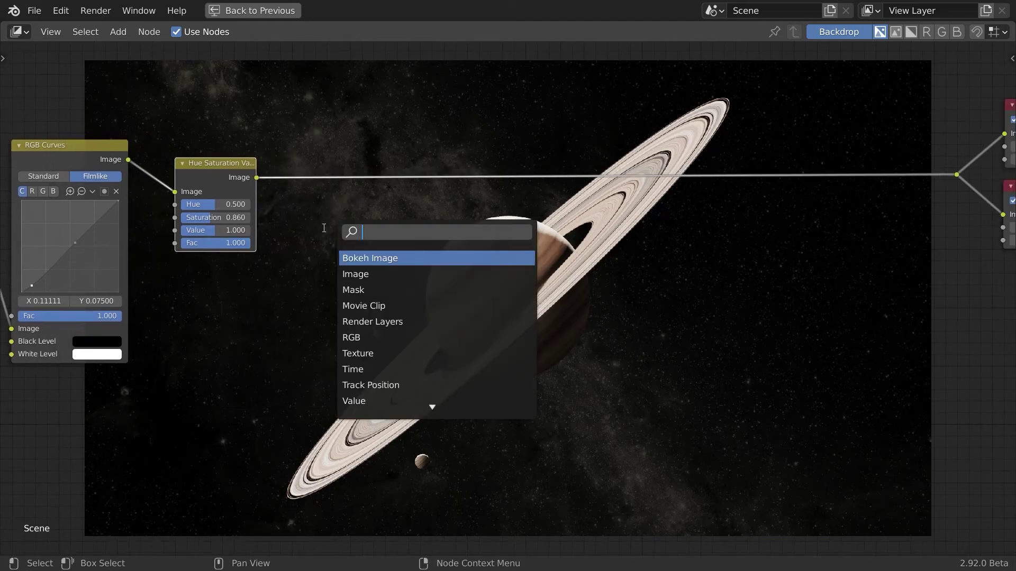
pyautogui.write('glare')
pyautogui.press('Return')
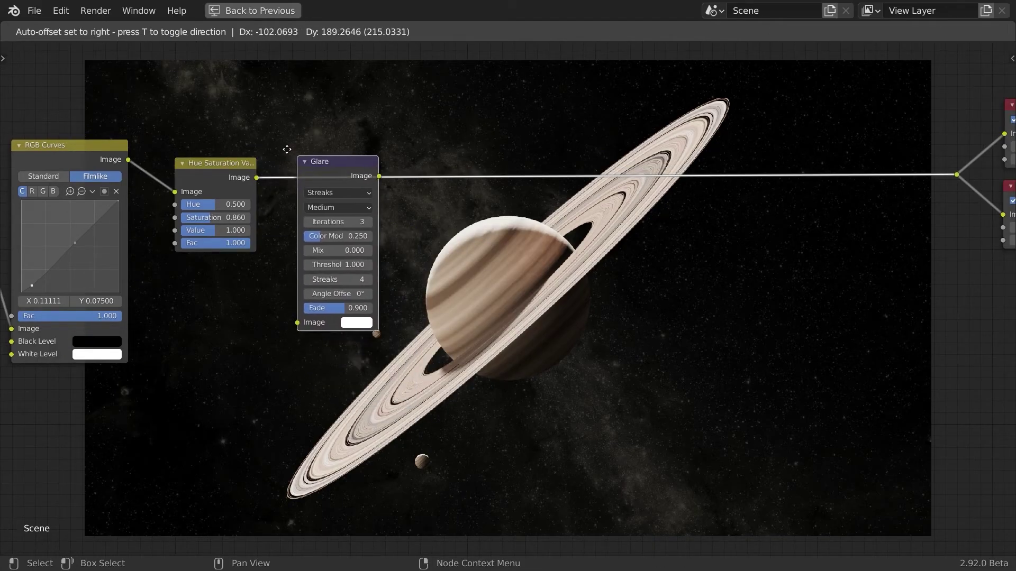
pyautogui.click(302, 153)
pyautogui.click(352, 189)
pyautogui.click(358, 226)
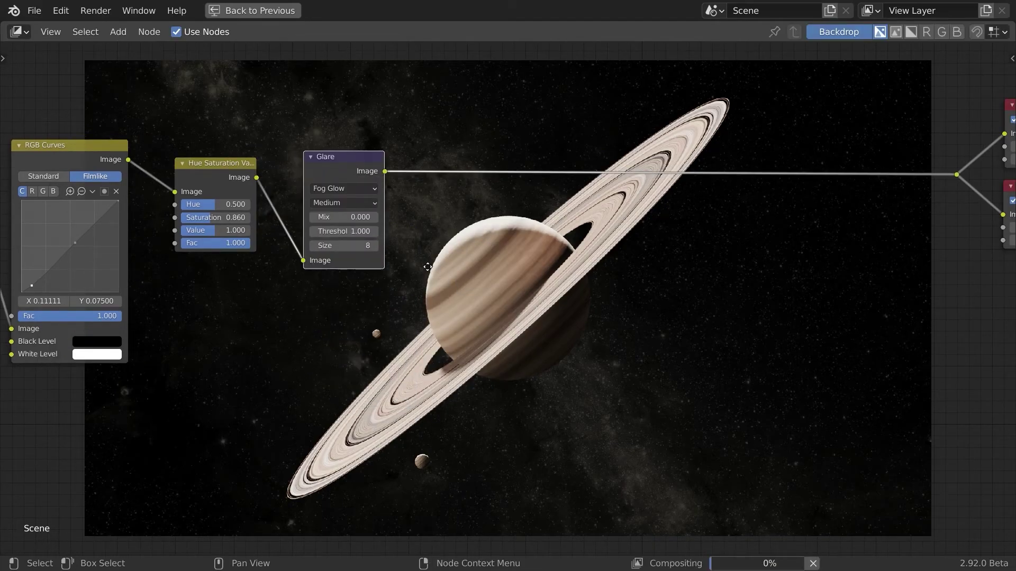
# Try lower Threshold values of 0.8 and 0.4 on the Glare node
pyautogui.keyDown('ctrl'); pyautogui.hscroll(3, 391, 248); pyautogui.keyUp('ctrl')
pyautogui.keyDown('shift'); pyautogui.scroll(-1, 398, 257); pyautogui.keyUp('shift')
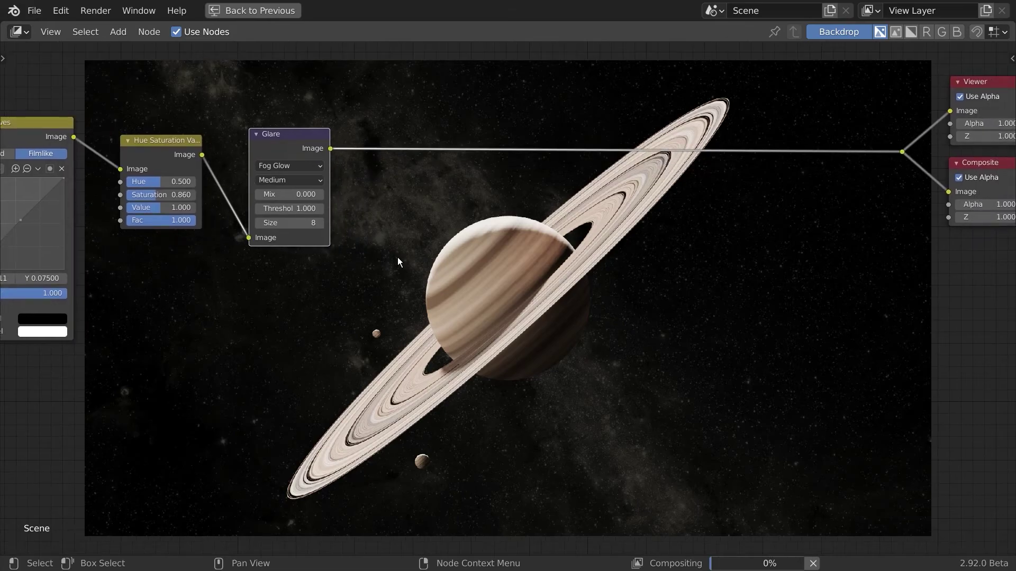
pyautogui.click(272, 208)
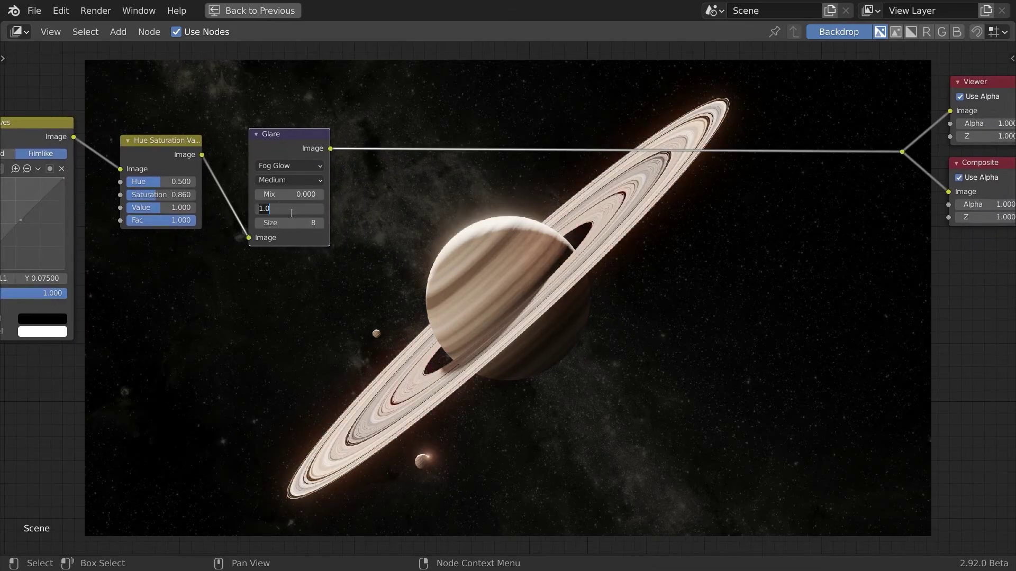
pyautogui.write('0.8')
pyautogui.press('Return')
pyautogui.moveTo(290, 213); pyautogui.dragTo(265, 212)
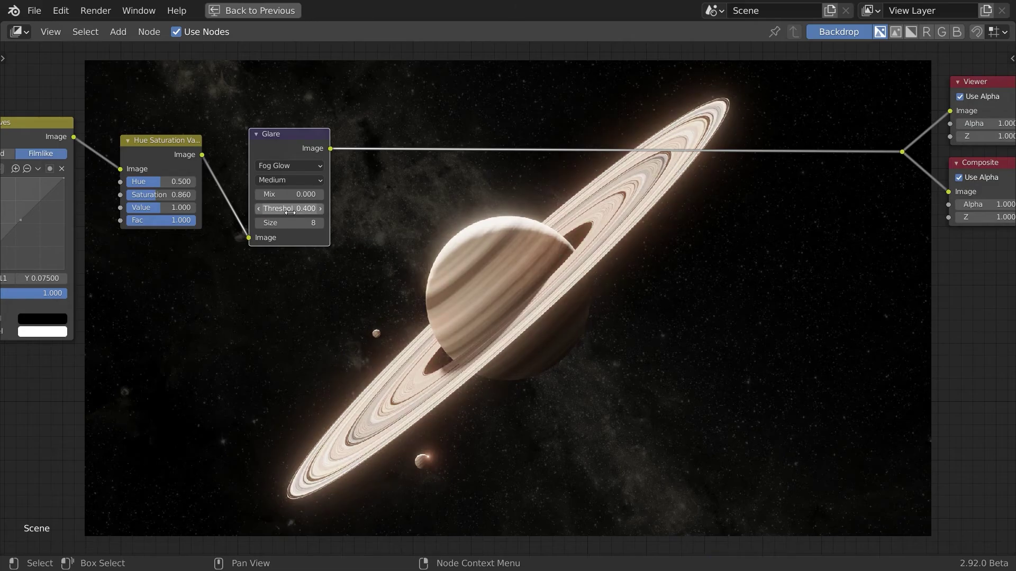
# Try a Threshold of 1.2 on the Glare node and settle on 1.3
pyautogui.click(290, 212)
pyautogui.write('1.2')
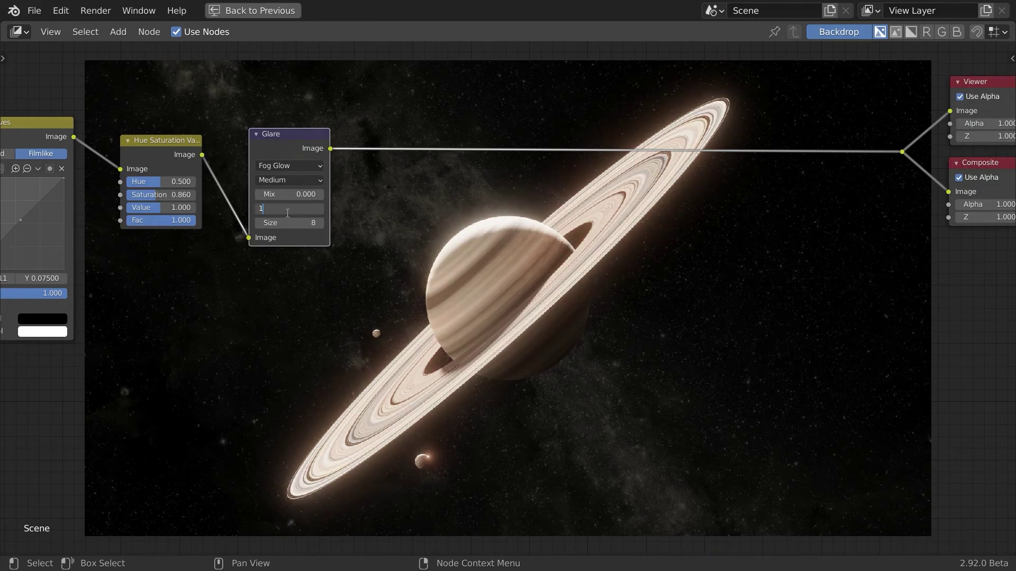
pyautogui.press('Return')
pyautogui.click(287, 212)
pyautogui.write('1.3')
pyautogui.press('Return')
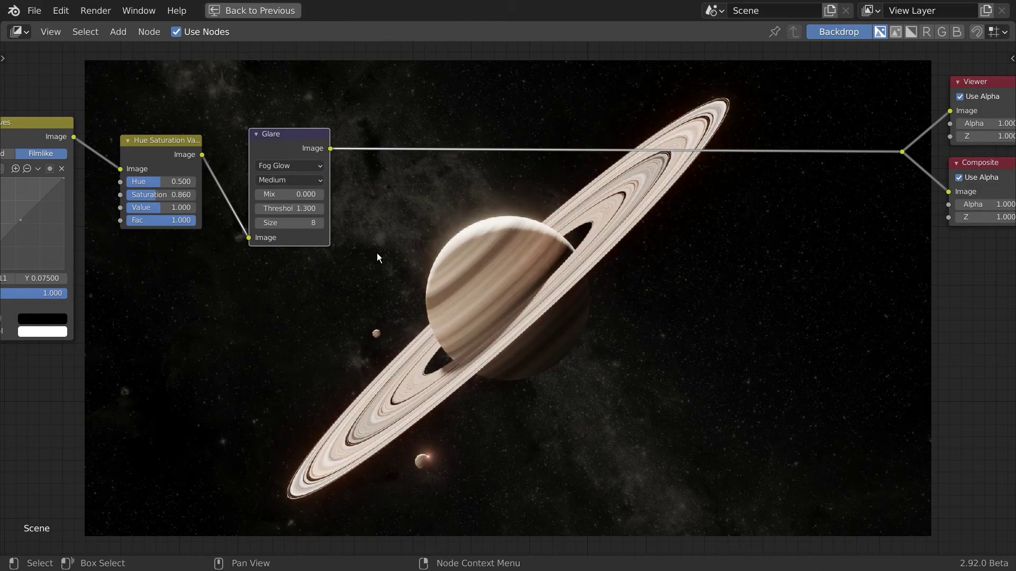
# Enlarge the backdrop image and mute and unmute the Glare node to compare the planet with and without the glow
pyautogui.press('v')
pyautogui.press('v')
pyautogui.hotkey('alt', 'v')
pyautogui.hotkey('alt', 'v')
pyautogui.hotkey('alt', 'v')
pyautogui.hotkey('alt', 'v')
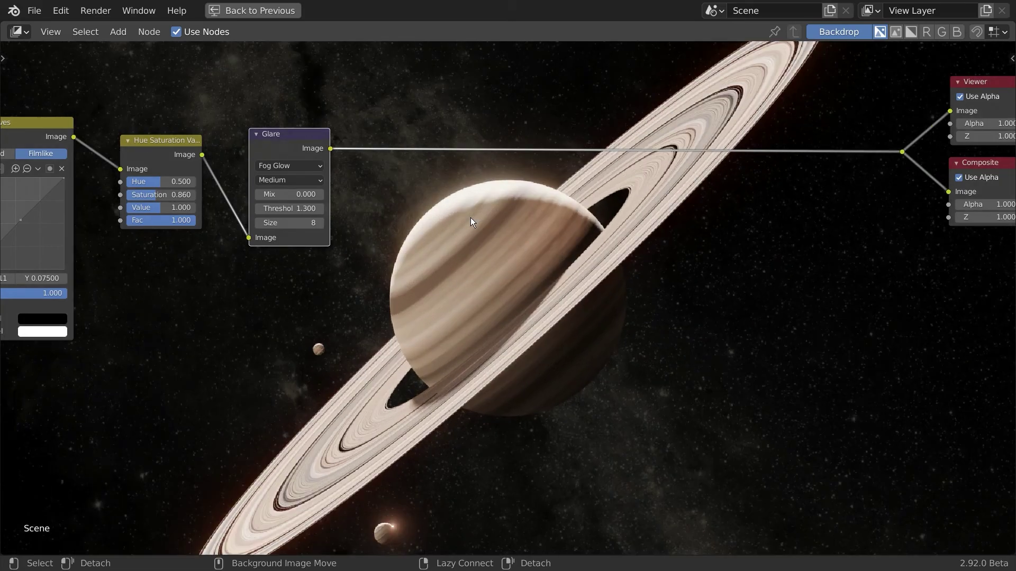
pyautogui.hotkey('alt', 'v')
pyautogui.moveTo(384, 180); pyautogui.dragTo(352, 168, button='middle')
pyautogui.press('m')
pyautogui.press('m')
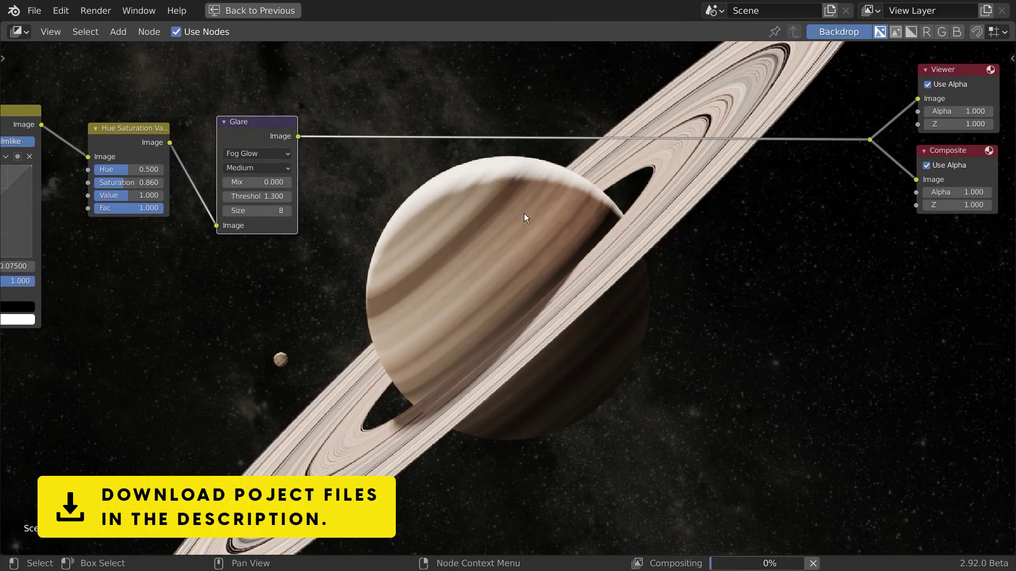
pyautogui.press('m')
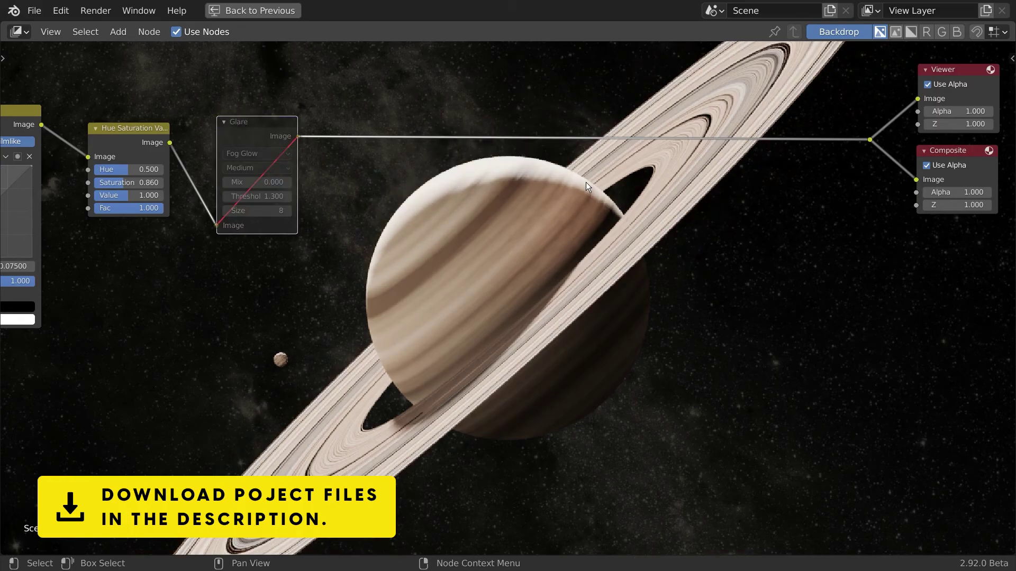
pyautogui.press('m')
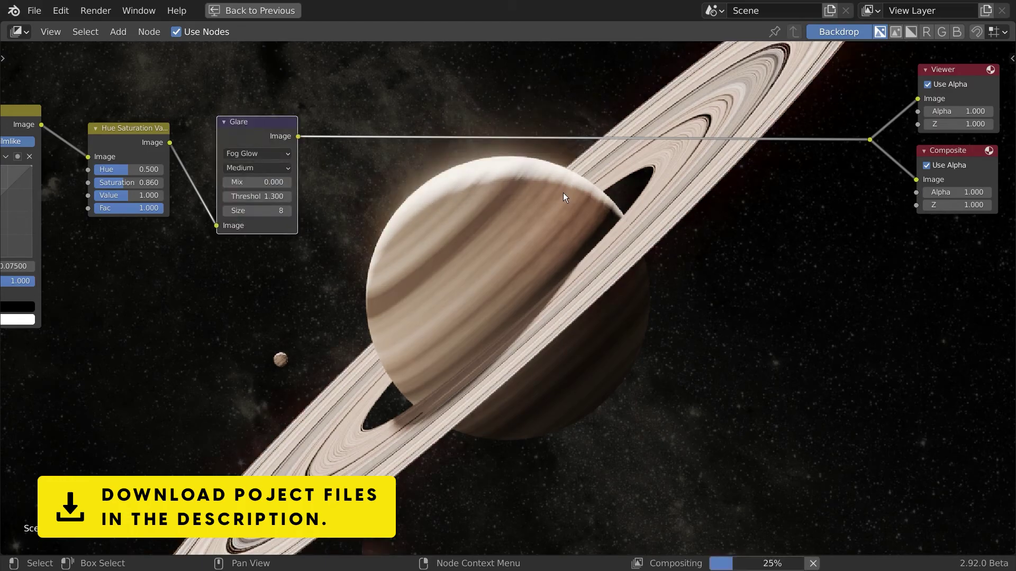